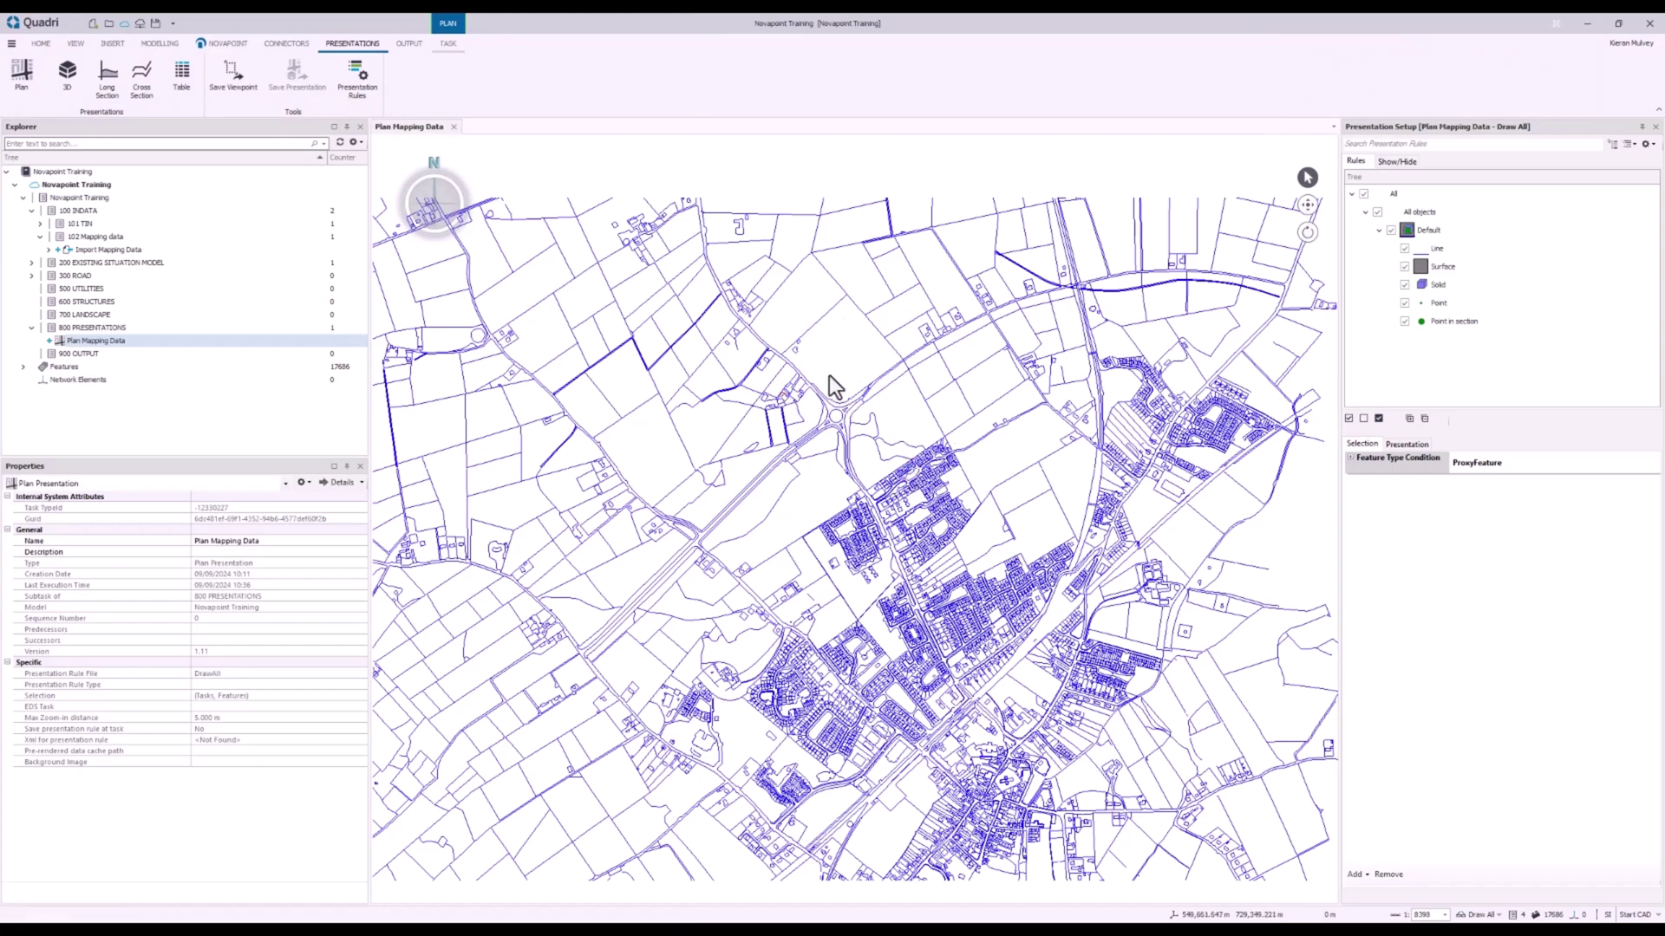
Pan and zoom the plan map in toward the roundabout area
{"action": "mouse_move", "coordinate": [837, 377]}
{"action": "middle_mouse_down"}
{"action": "mouse_move", "coordinate": [845, 390]}
{"action": "mouse_move", "coordinate": [828, 360]}
{"action": "middle_mouse_up"}
{"action": "scroll", "coordinate": [845, 390], "scroll_direction": "up", "scroll_amount": 3}
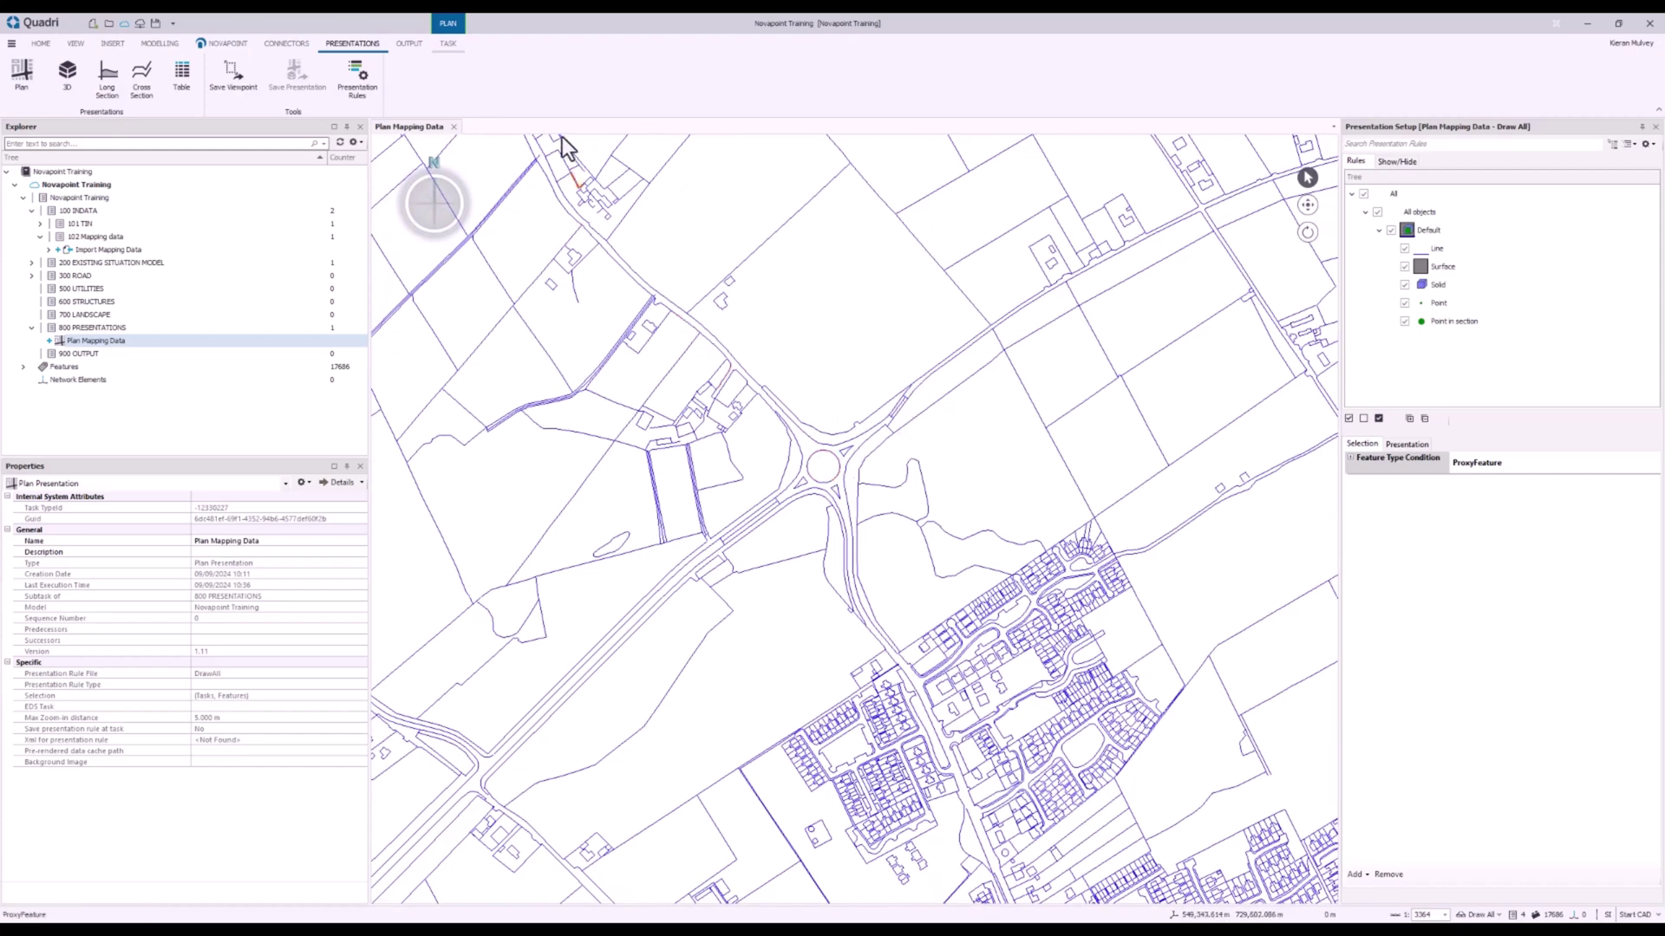
Clear all source features from Plan Mapping Data and switch to picking objects on the map
{"action": "left_click", "coordinate": [450, 43]}
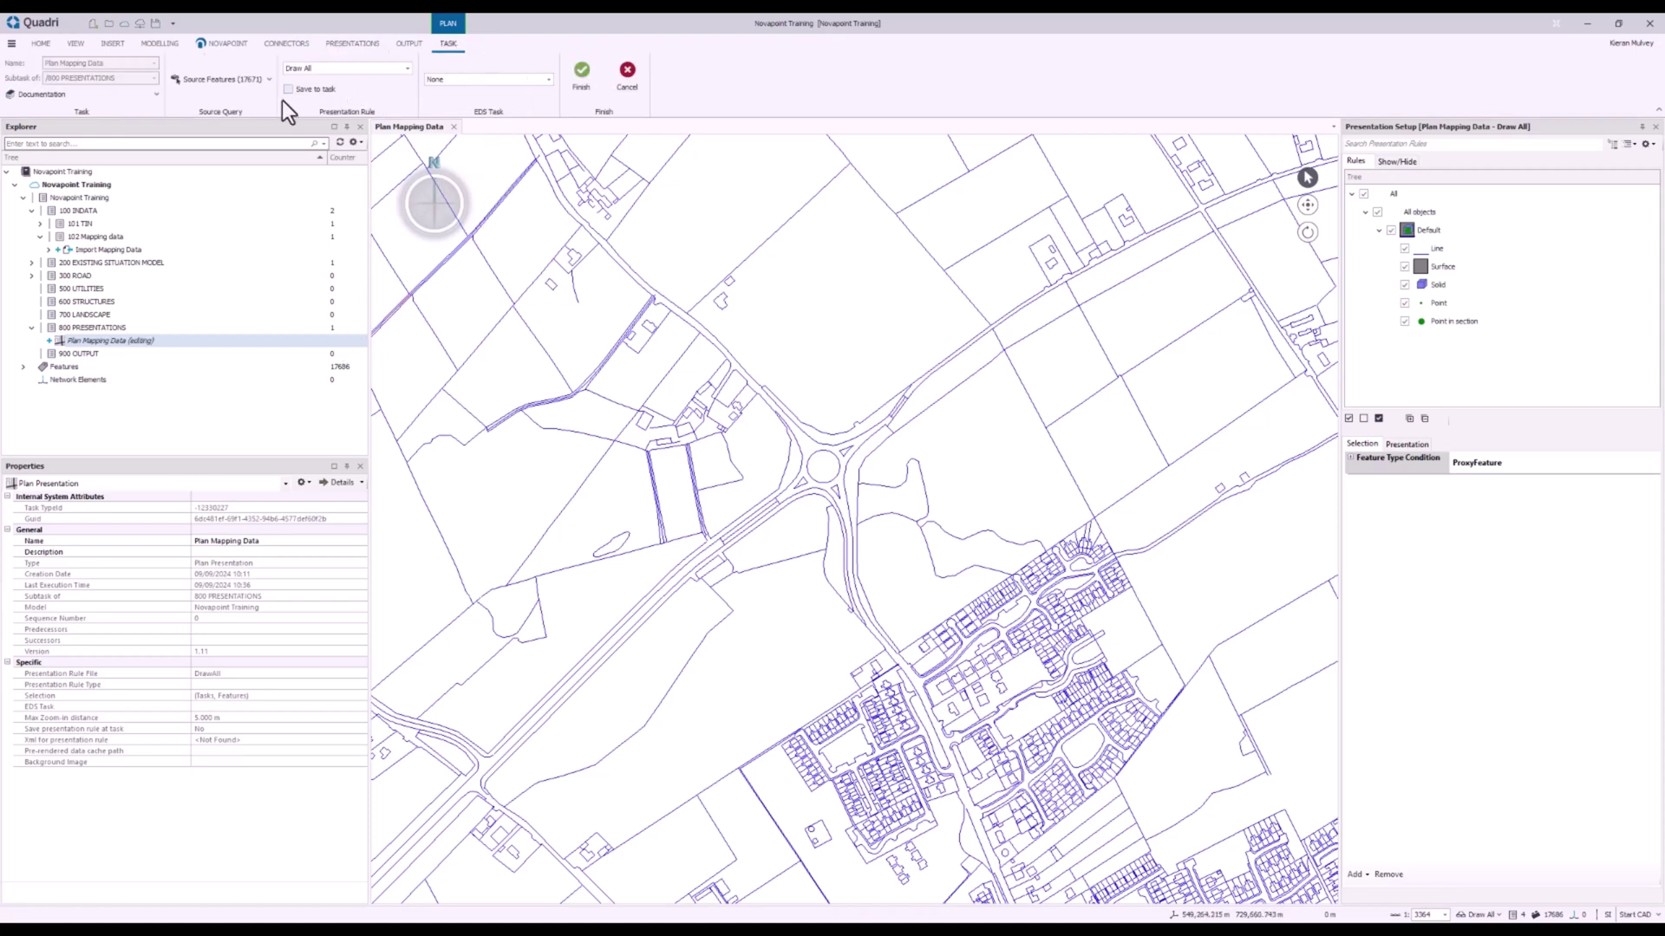
{"action": "left_click", "coordinate": [269, 79]}
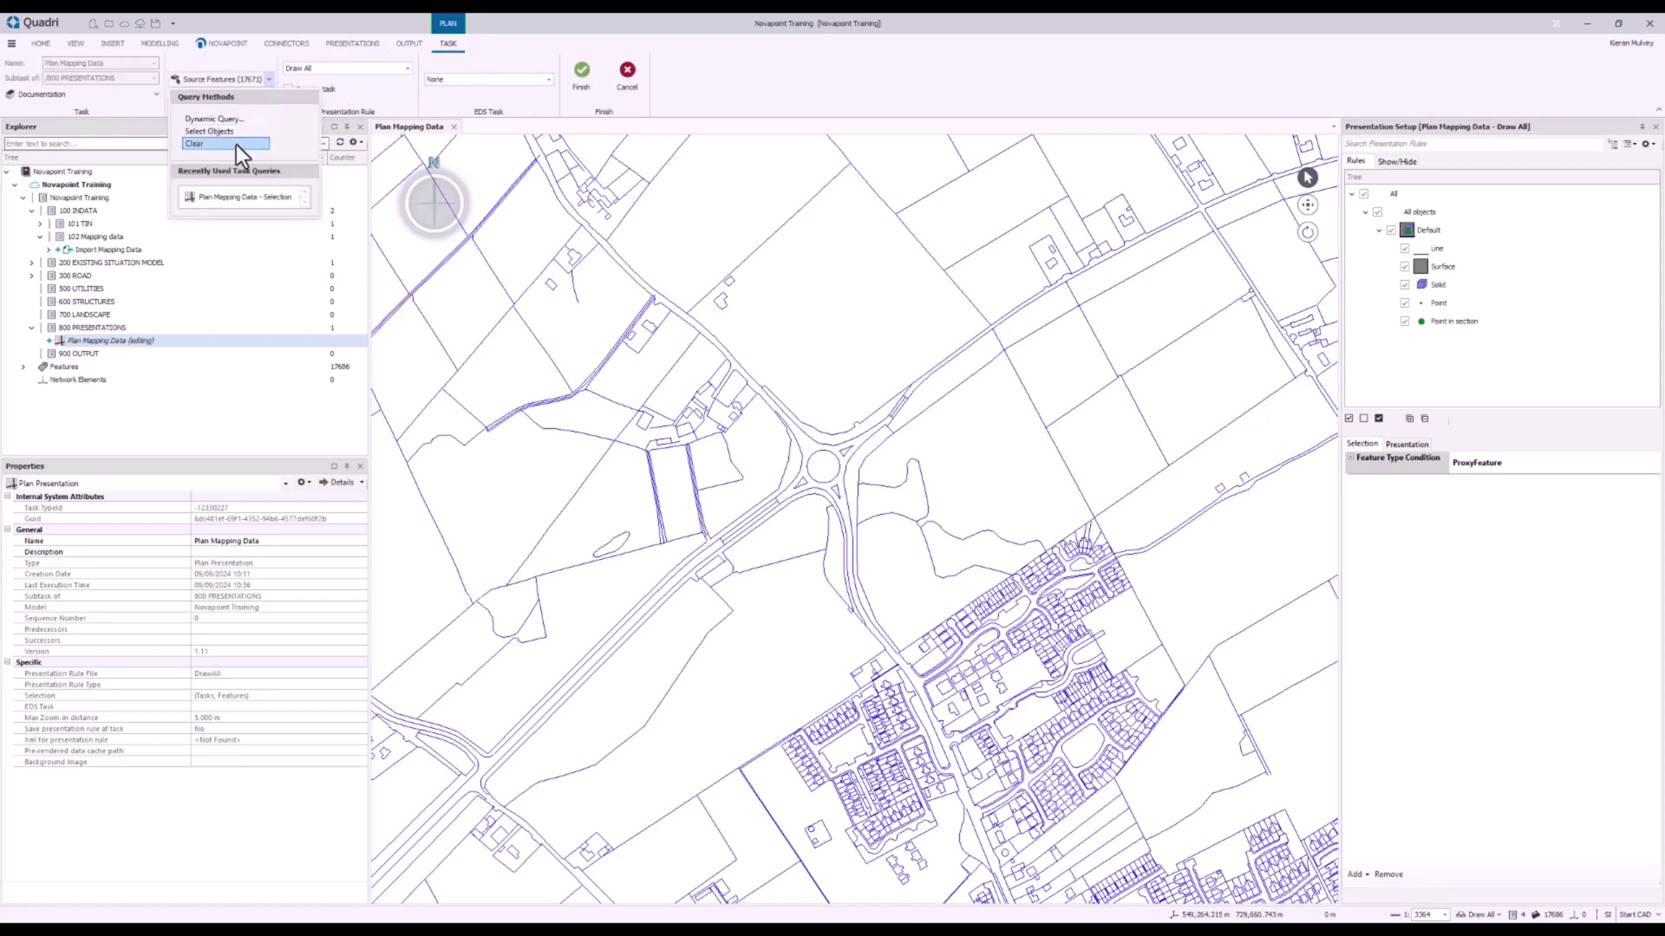
{"action": "left_click", "coordinate": [237, 144]}
{"action": "left_click", "coordinate": [255, 81]}
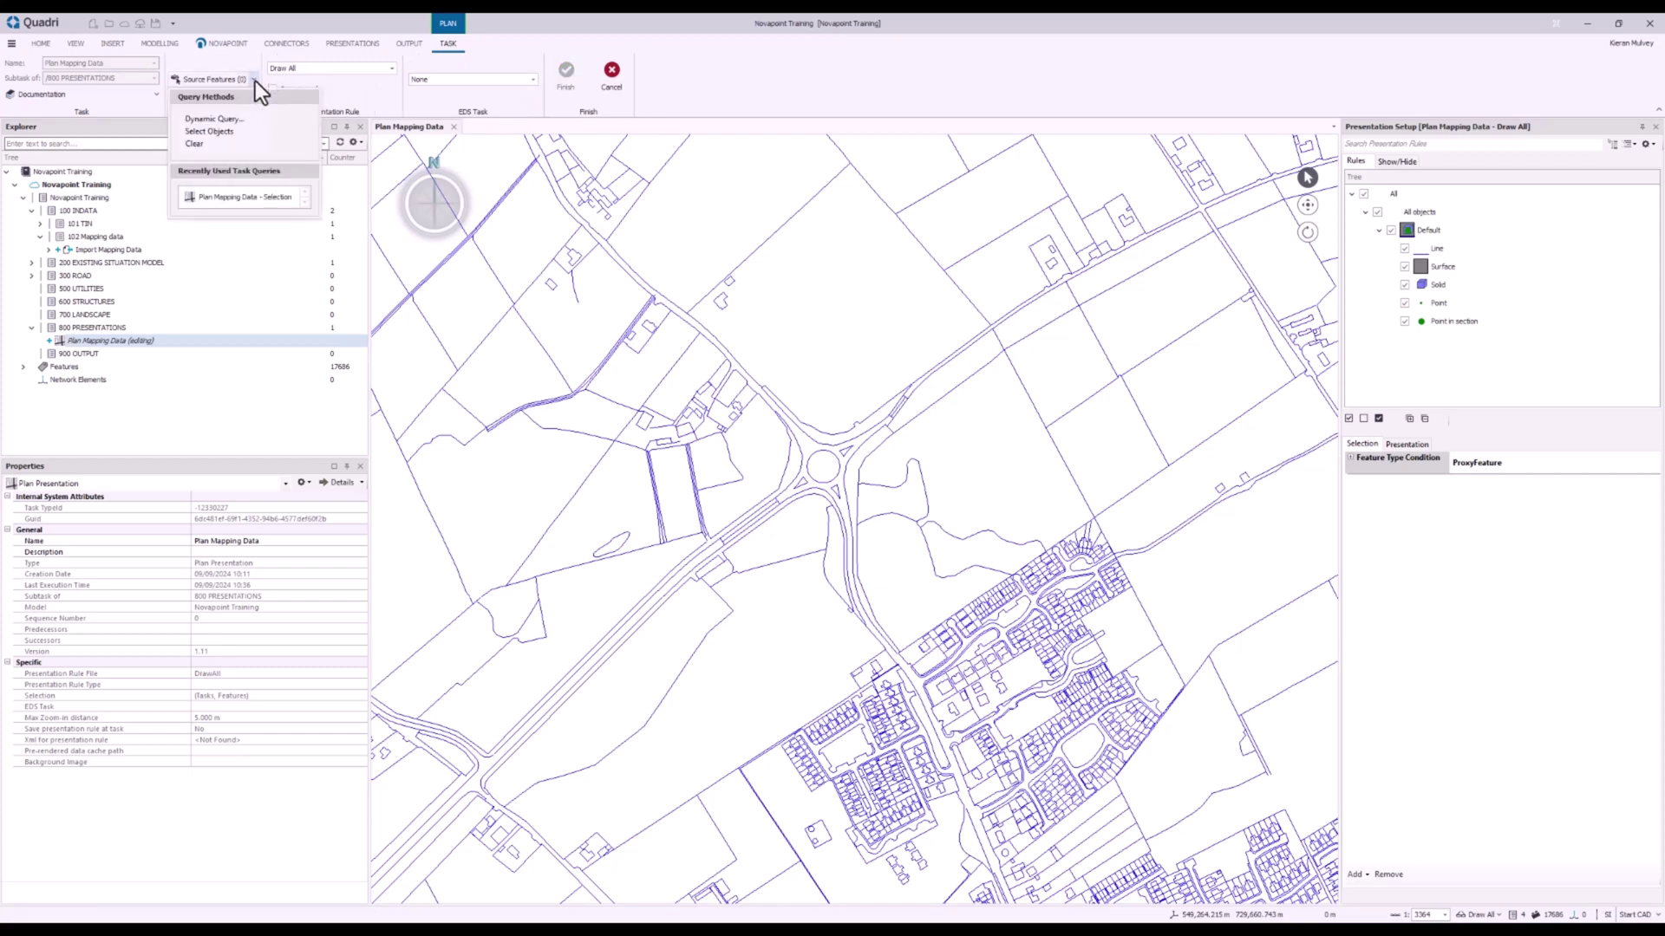
{"action": "left_click", "coordinate": [232, 132]}
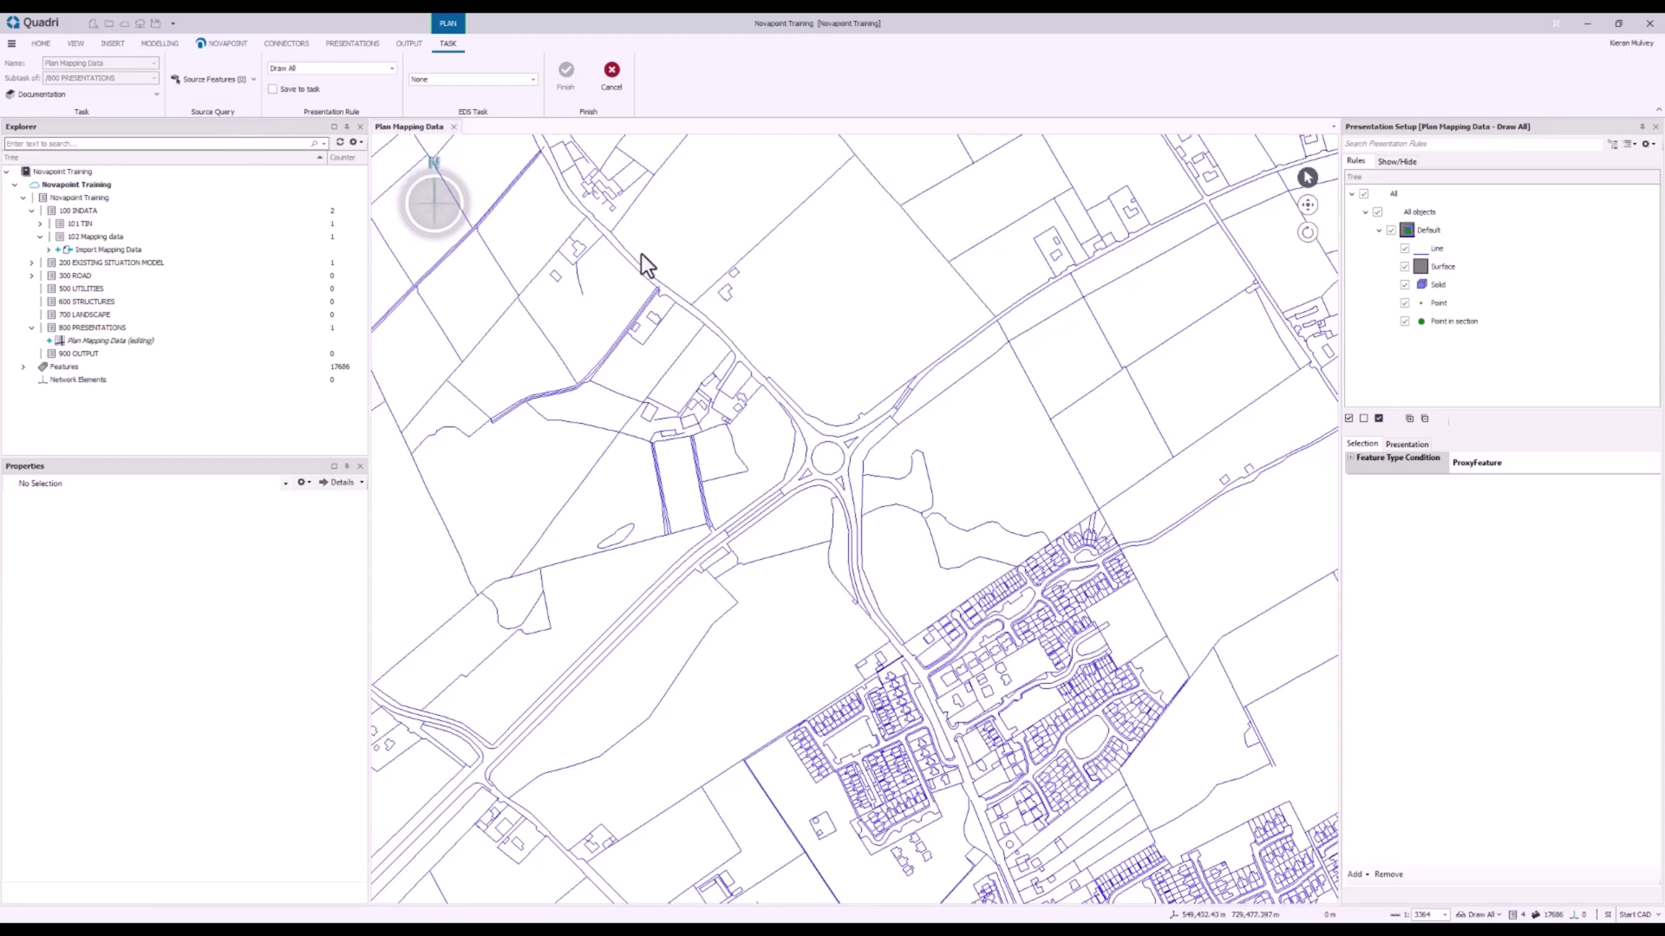
Window-select the roundabout linework and the main road edge lines to the southwest
{"action": "left_click_drag", "start_coordinate": [645, 242], "coordinate": [983, 604]}
{"action": "scroll", "coordinate": [964, 443], "scroll_direction": "up", "scroll_amount": 5}
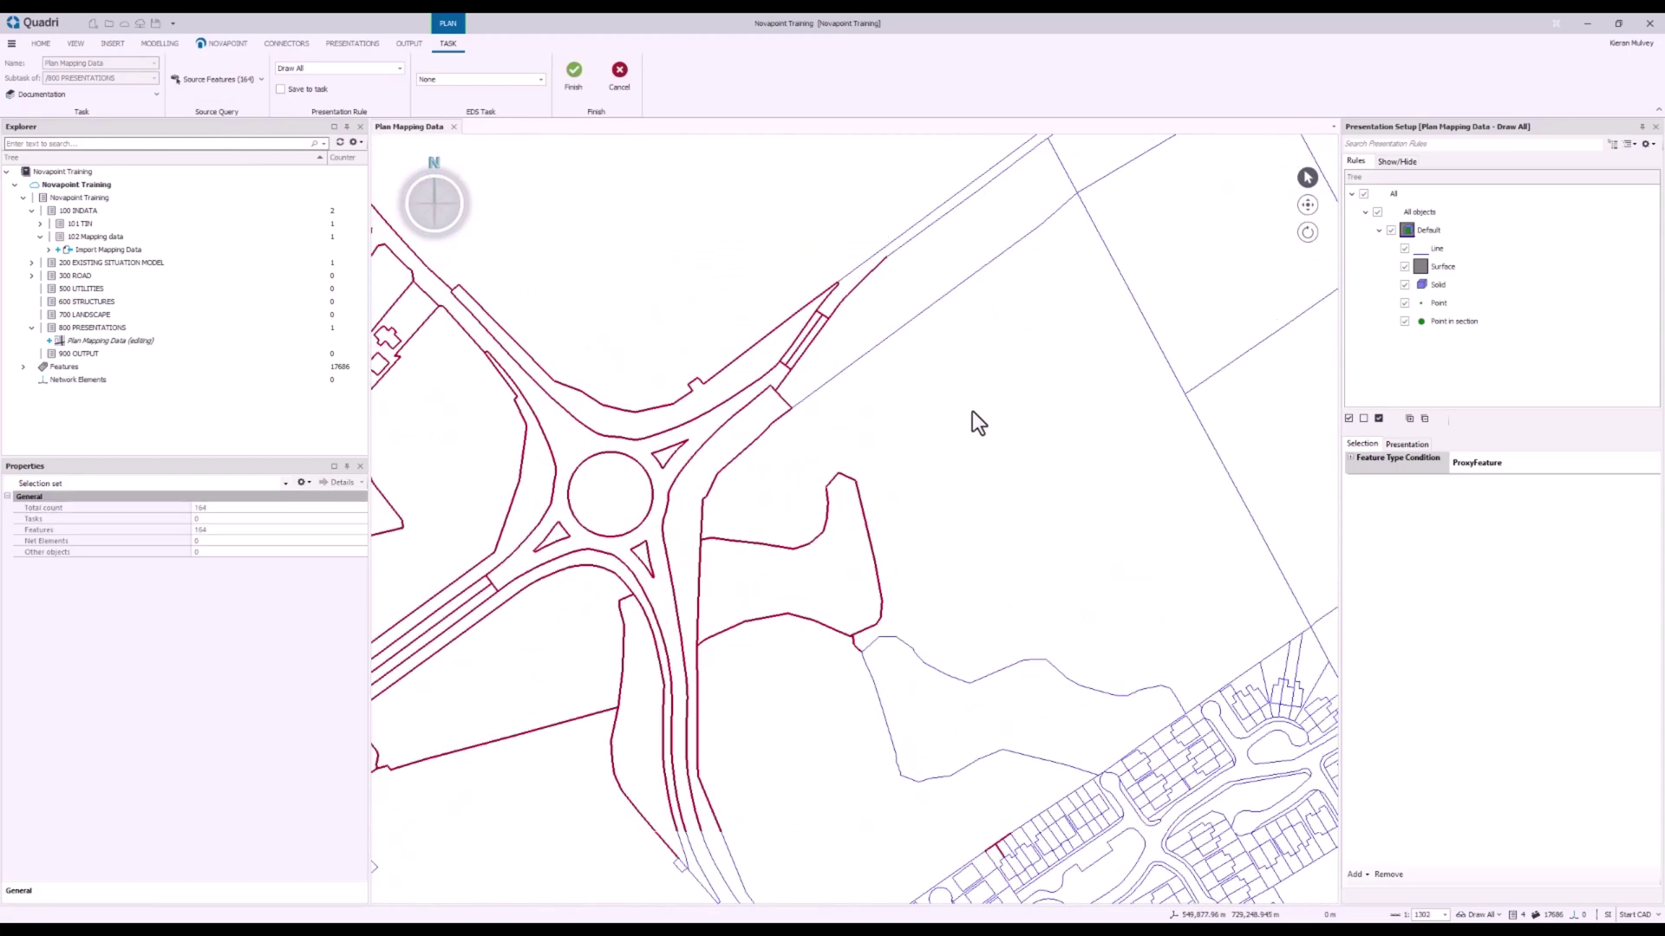
{"action": "middle_click_drag", "start_coordinate": [965, 374], "coordinate": [1138, 208]}
{"action": "middle_click_drag", "start_coordinate": [662, 638], "coordinate": [1058, 401]}
{"action": "middle_click_drag", "start_coordinate": [825, 465], "coordinate": [830, 477]}
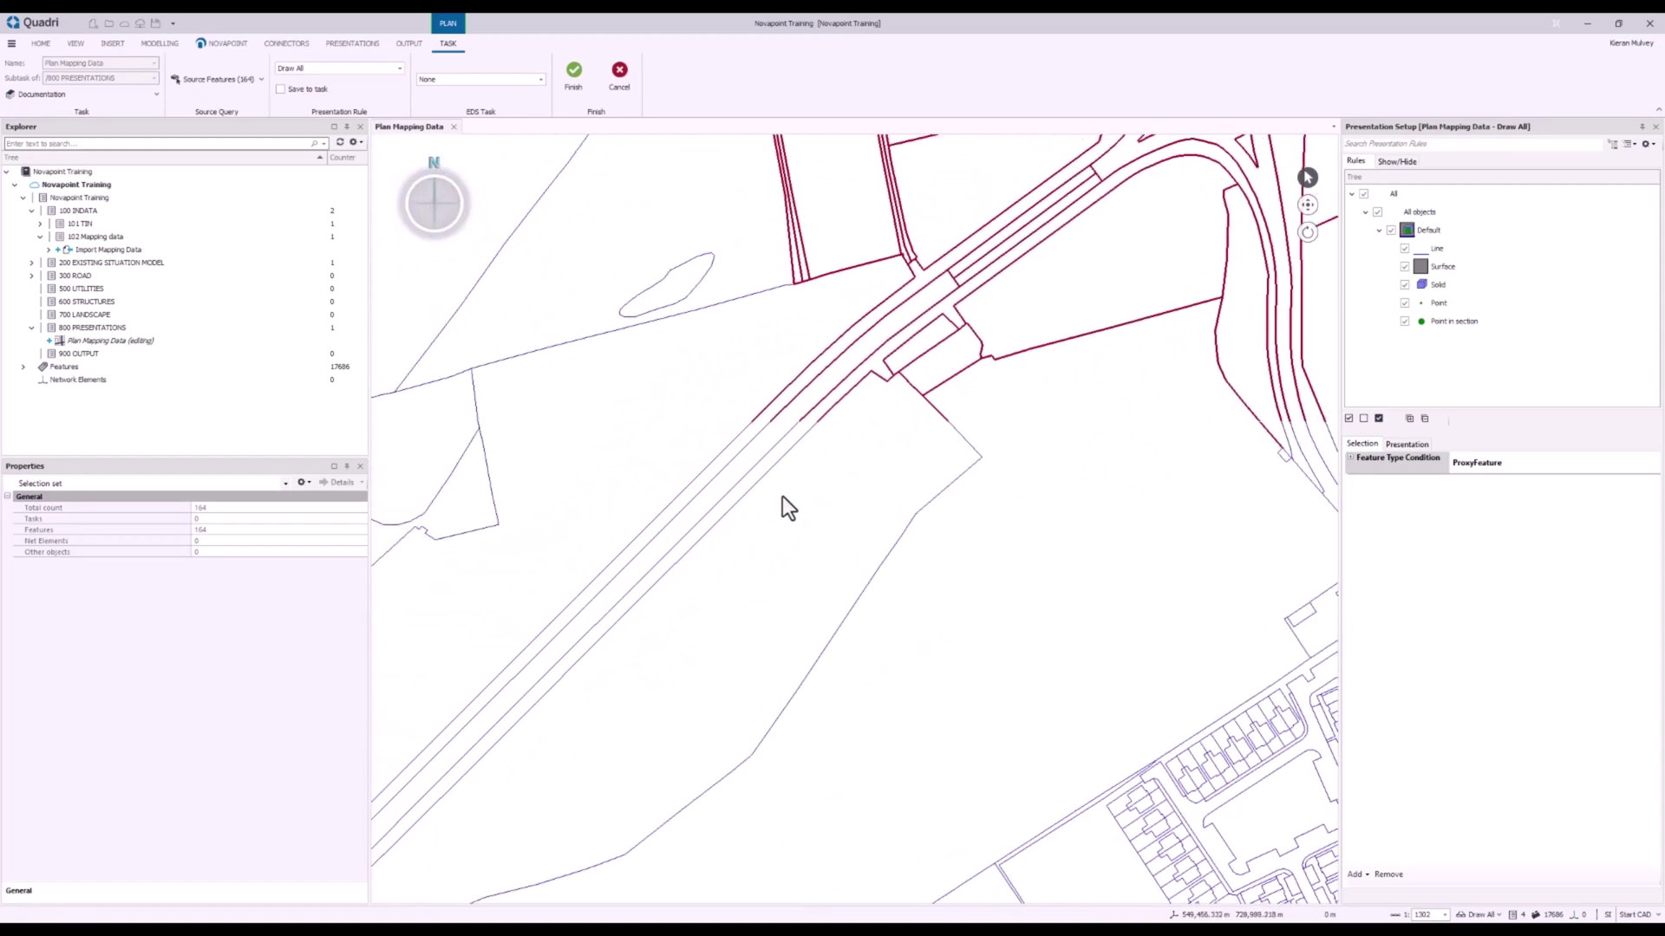
{"action": "left_click_drag", "start_coordinate": [770, 511], "coordinate": [657, 449]}
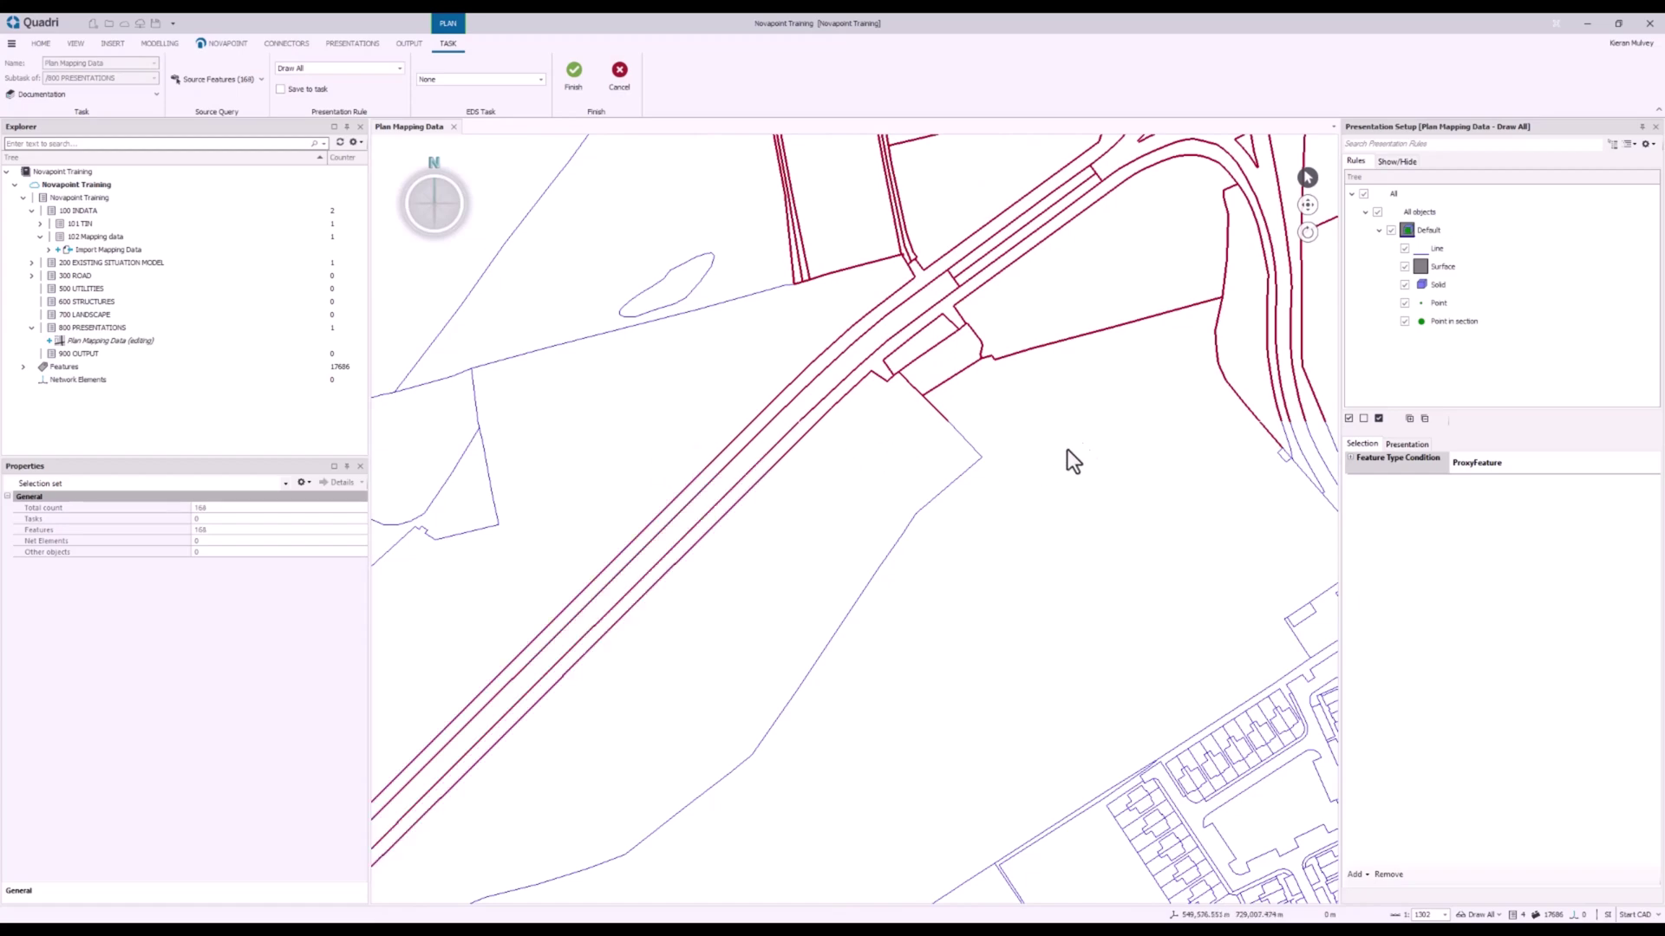
Add four southern approach road lines and two more roundabout road lines to the selection
{"action": "middle_click_drag", "start_coordinate": [1072, 414], "coordinate": [659, 512]}
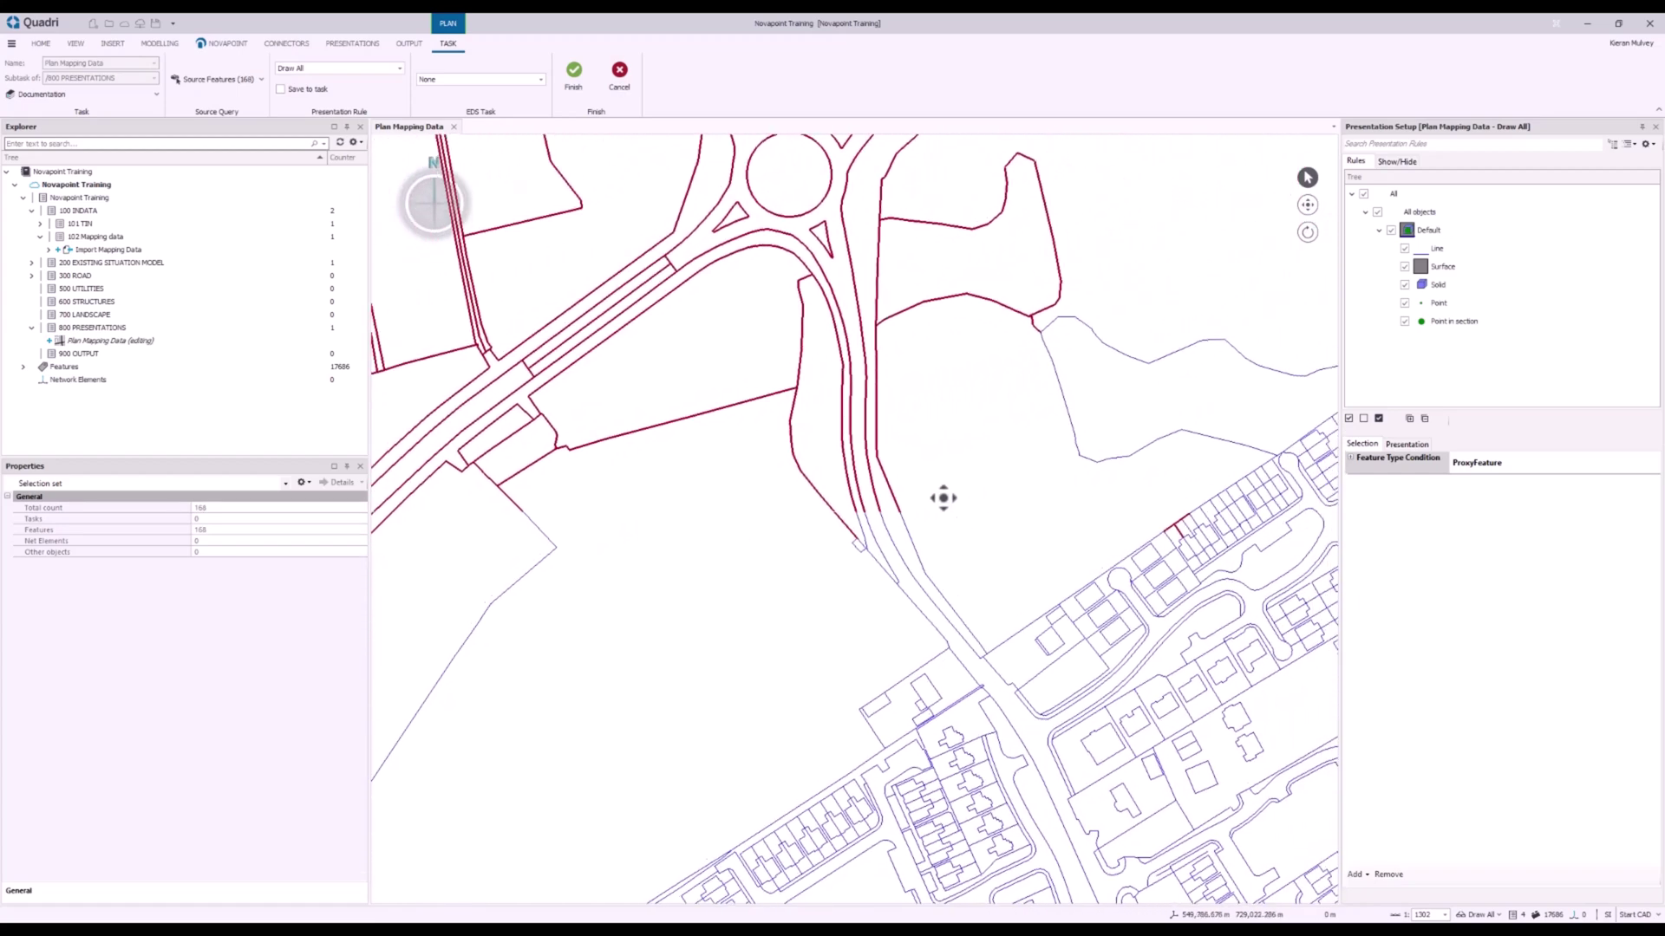
{"action": "middle_click_drag", "start_coordinate": [944, 494], "coordinate": [771, 442]}
{"action": "left_click_drag", "start_coordinate": [907, 527], "coordinate": [728, 522]}
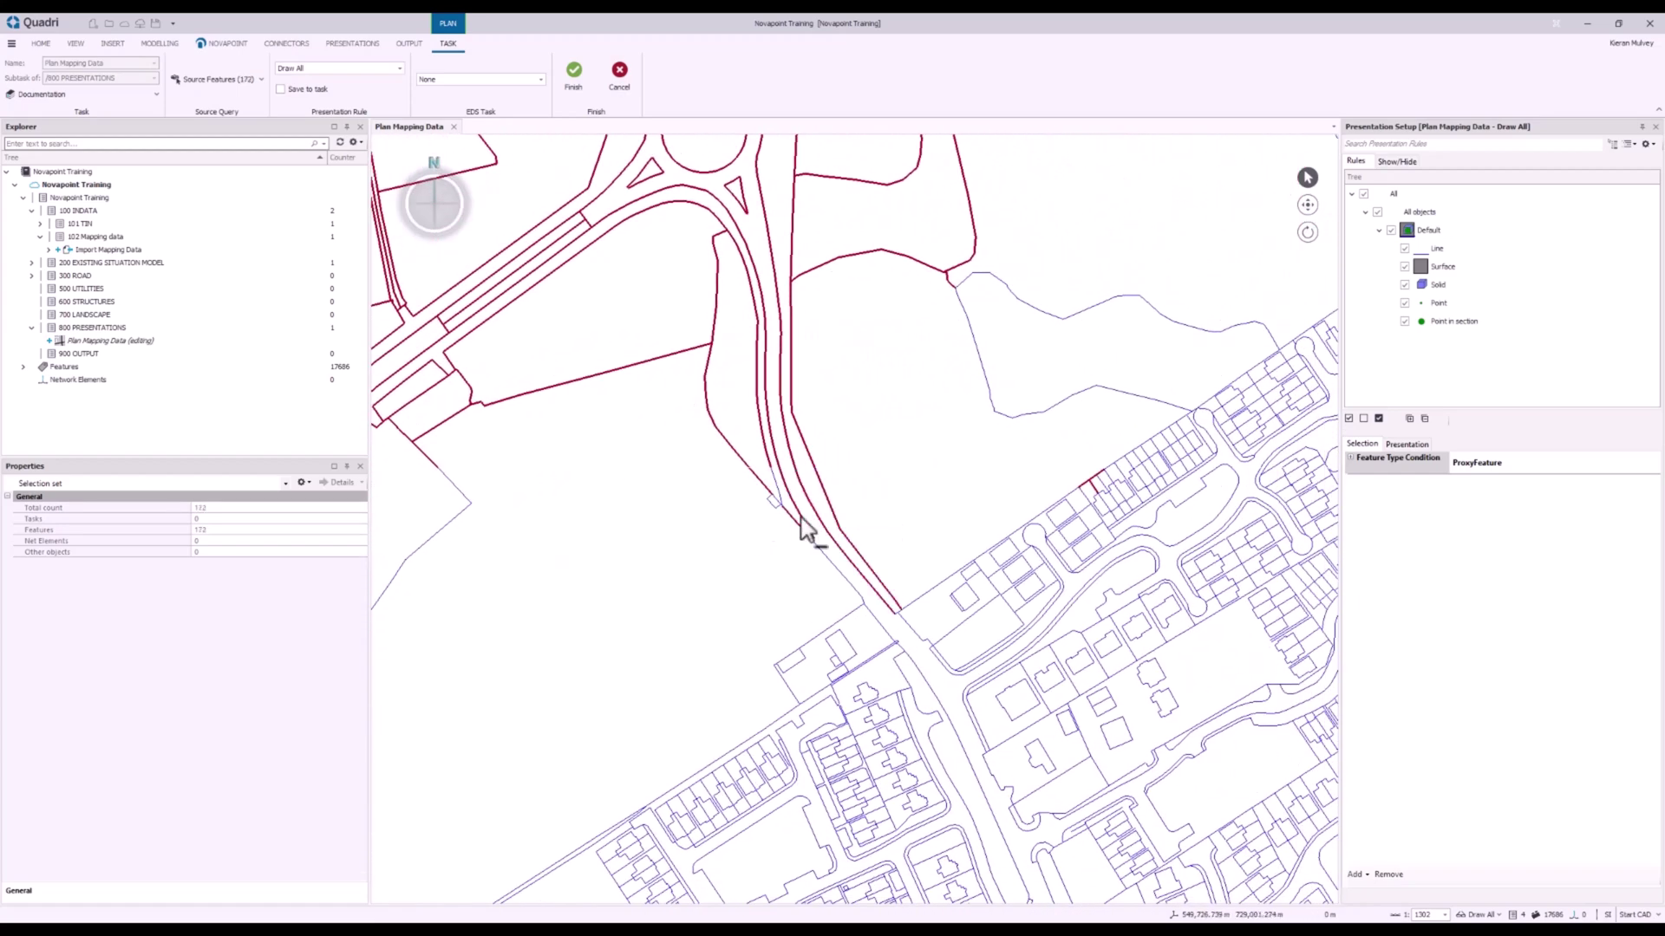
{"action": "scroll", "coordinate": [785, 514], "scroll_direction": "up", "scroll_amount": 3}
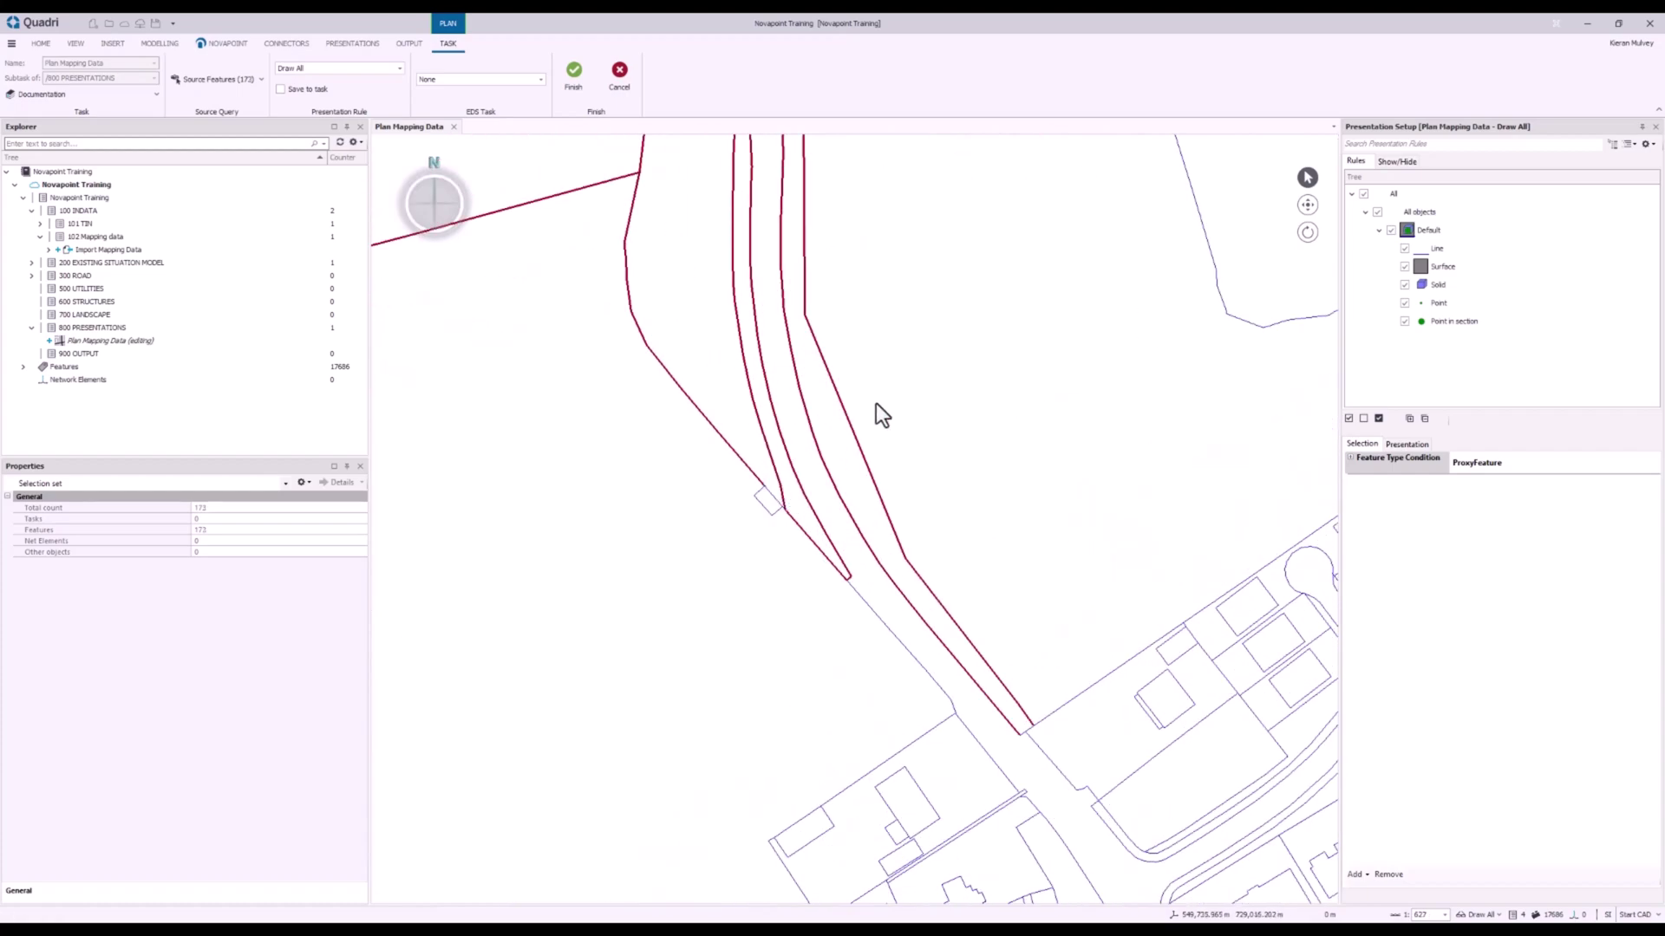
{"action": "scroll", "coordinate": [876, 403], "scroll_direction": "down", "scroll_amount": 3}
{"action": "middle_click_drag", "start_coordinate": [902, 312], "coordinate": [910, 372]}
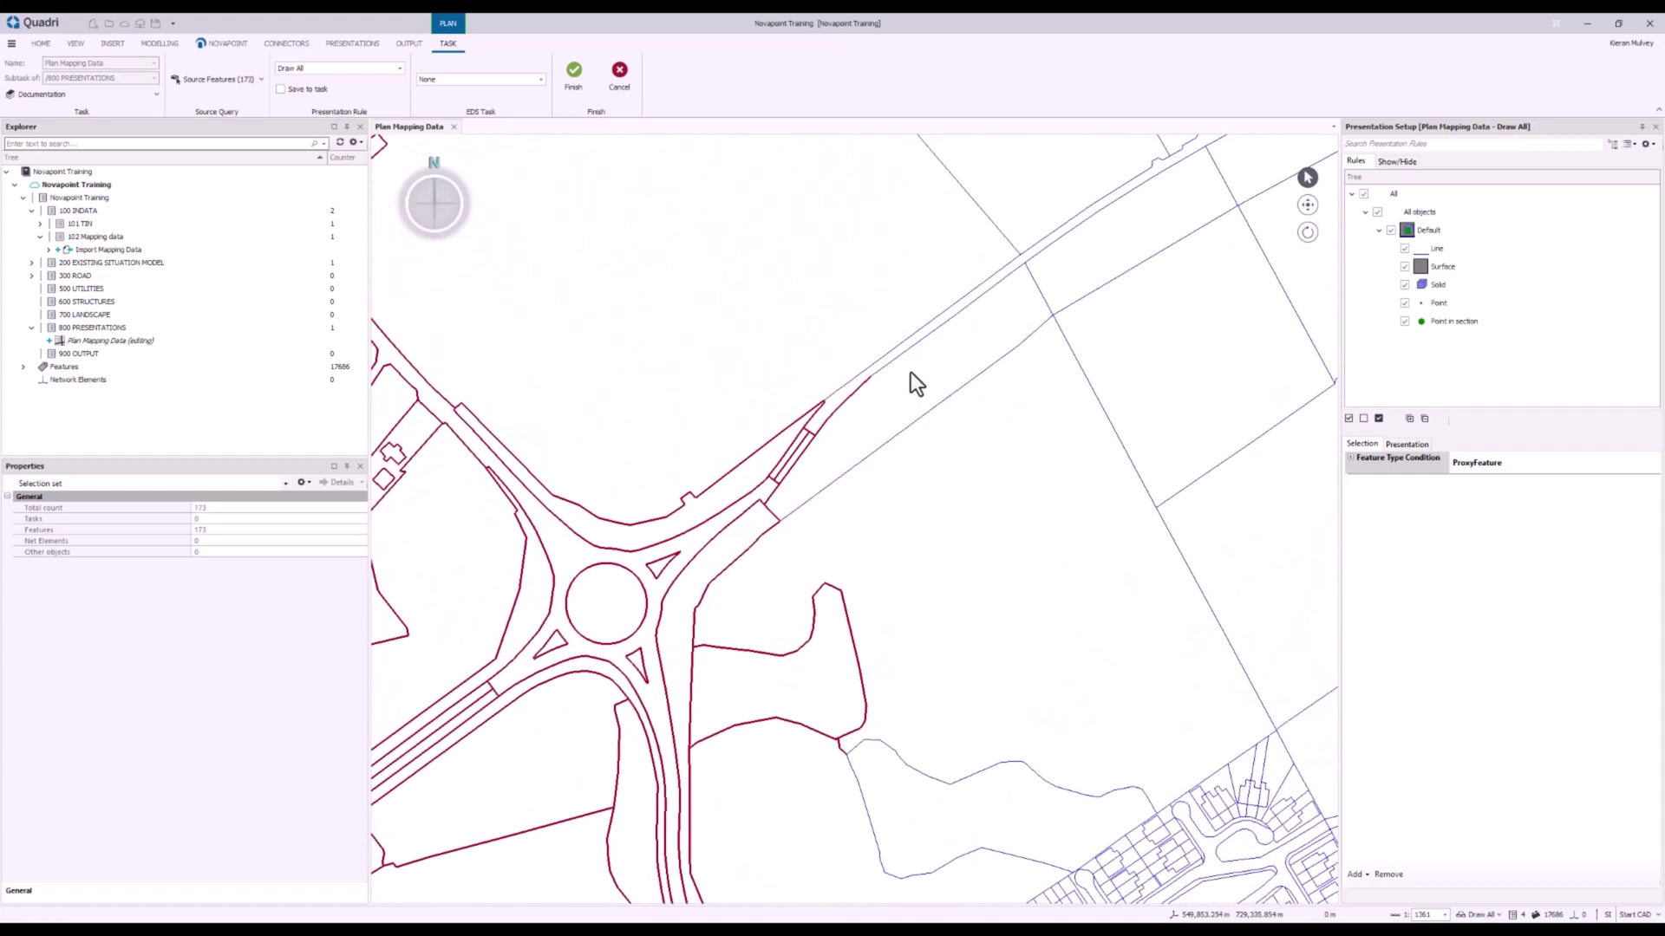
{"action": "left_click_drag", "start_coordinate": [872, 311], "coordinate": [870, 314]}
{"action": "middle_click_drag", "start_coordinate": [832, 395], "coordinate": [865, 199]}
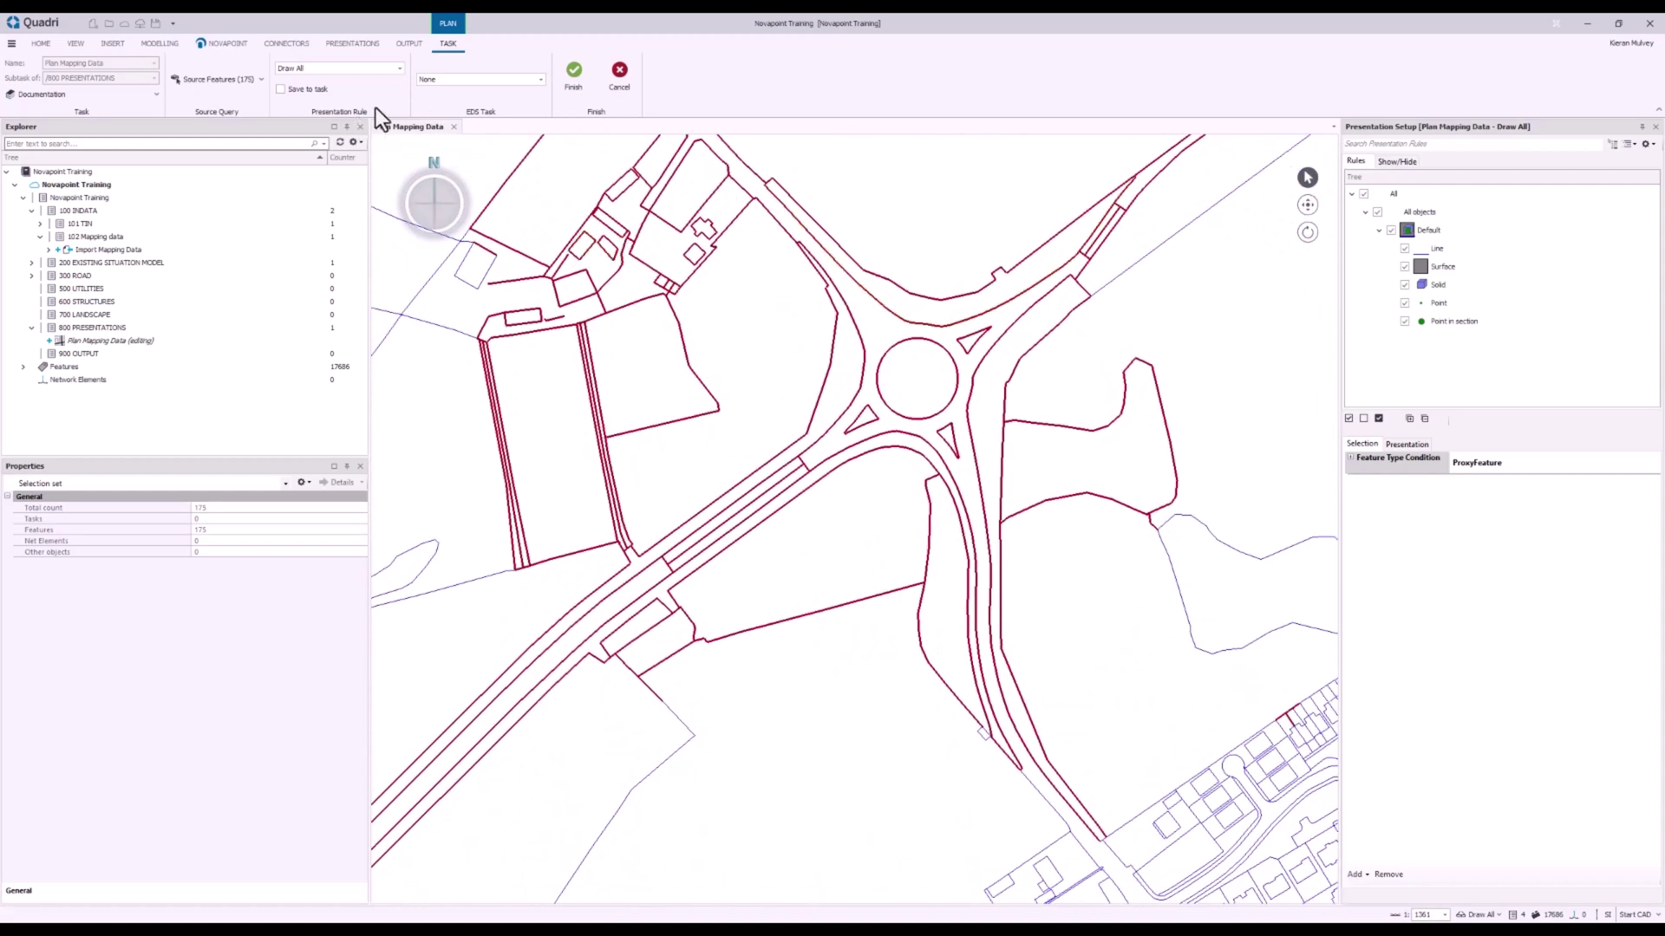
Apply the Basic Map presentation rule and finish the Plan Mapping Data edit
{"action": "left_click", "coordinate": [399, 68]}
{"action": "scroll", "coordinate": [385, 148], "scroll_direction": "down", "scroll_amount": 10}
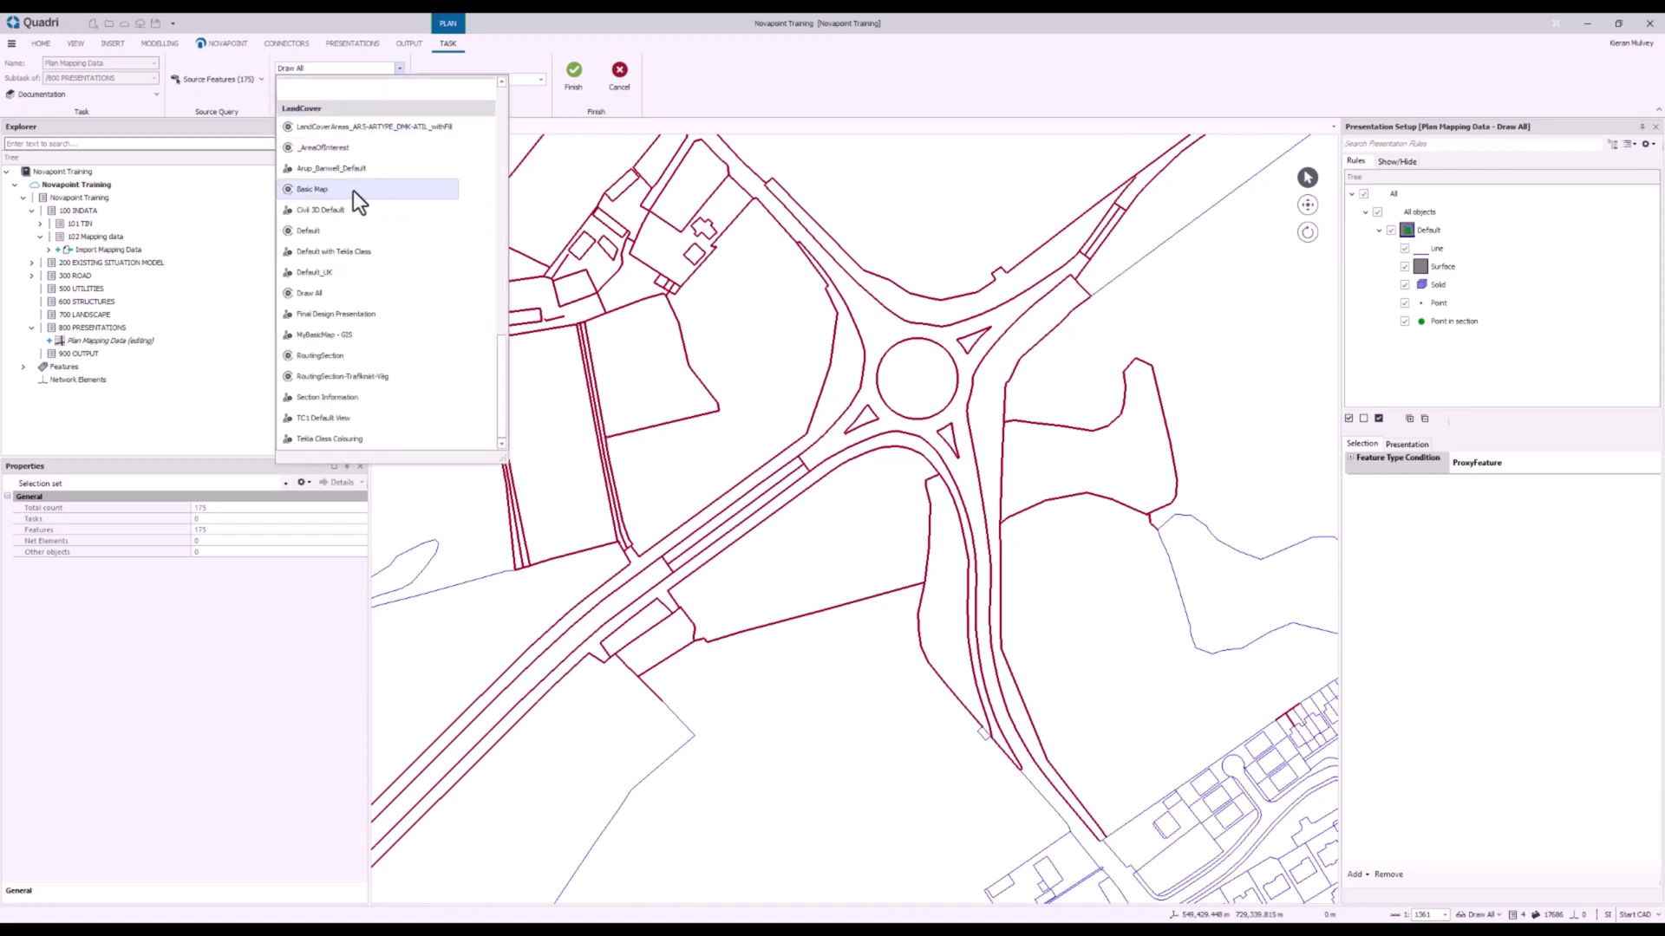
{"action": "left_click", "coordinate": [352, 190]}
{"action": "left_click", "coordinate": [573, 74]}
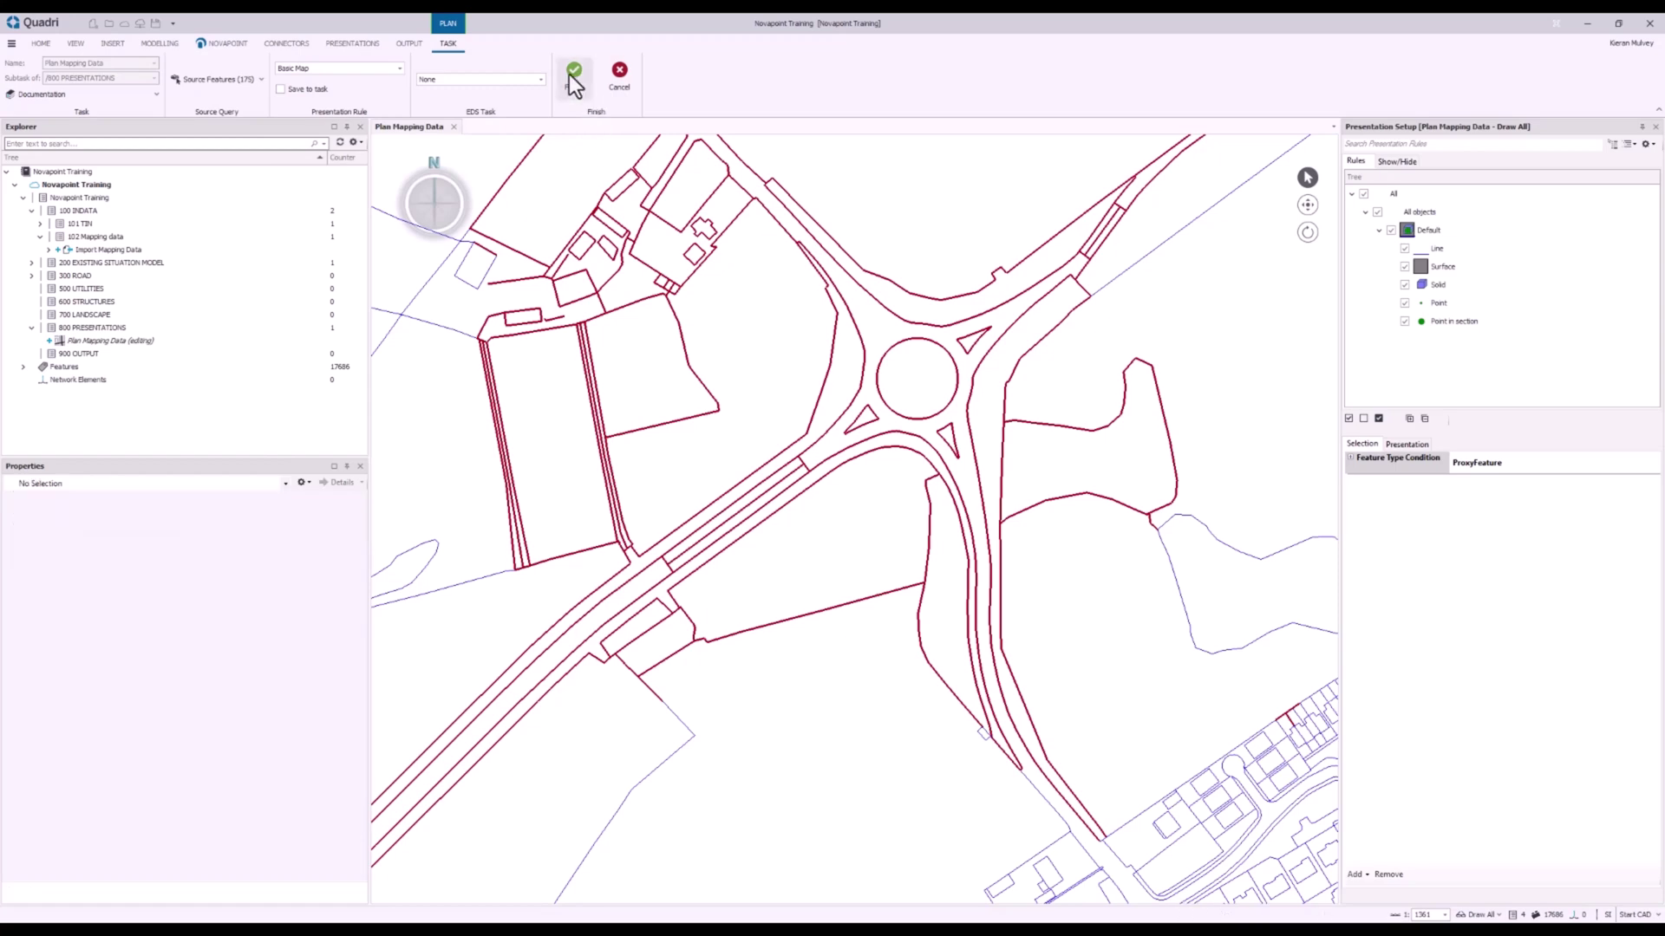
Reopen the Plan Mapping Data map view and centre the roundabout to review it
{"action": "left_click", "coordinate": [453, 127]}
{"action": "left_click", "coordinate": [347, 343]}
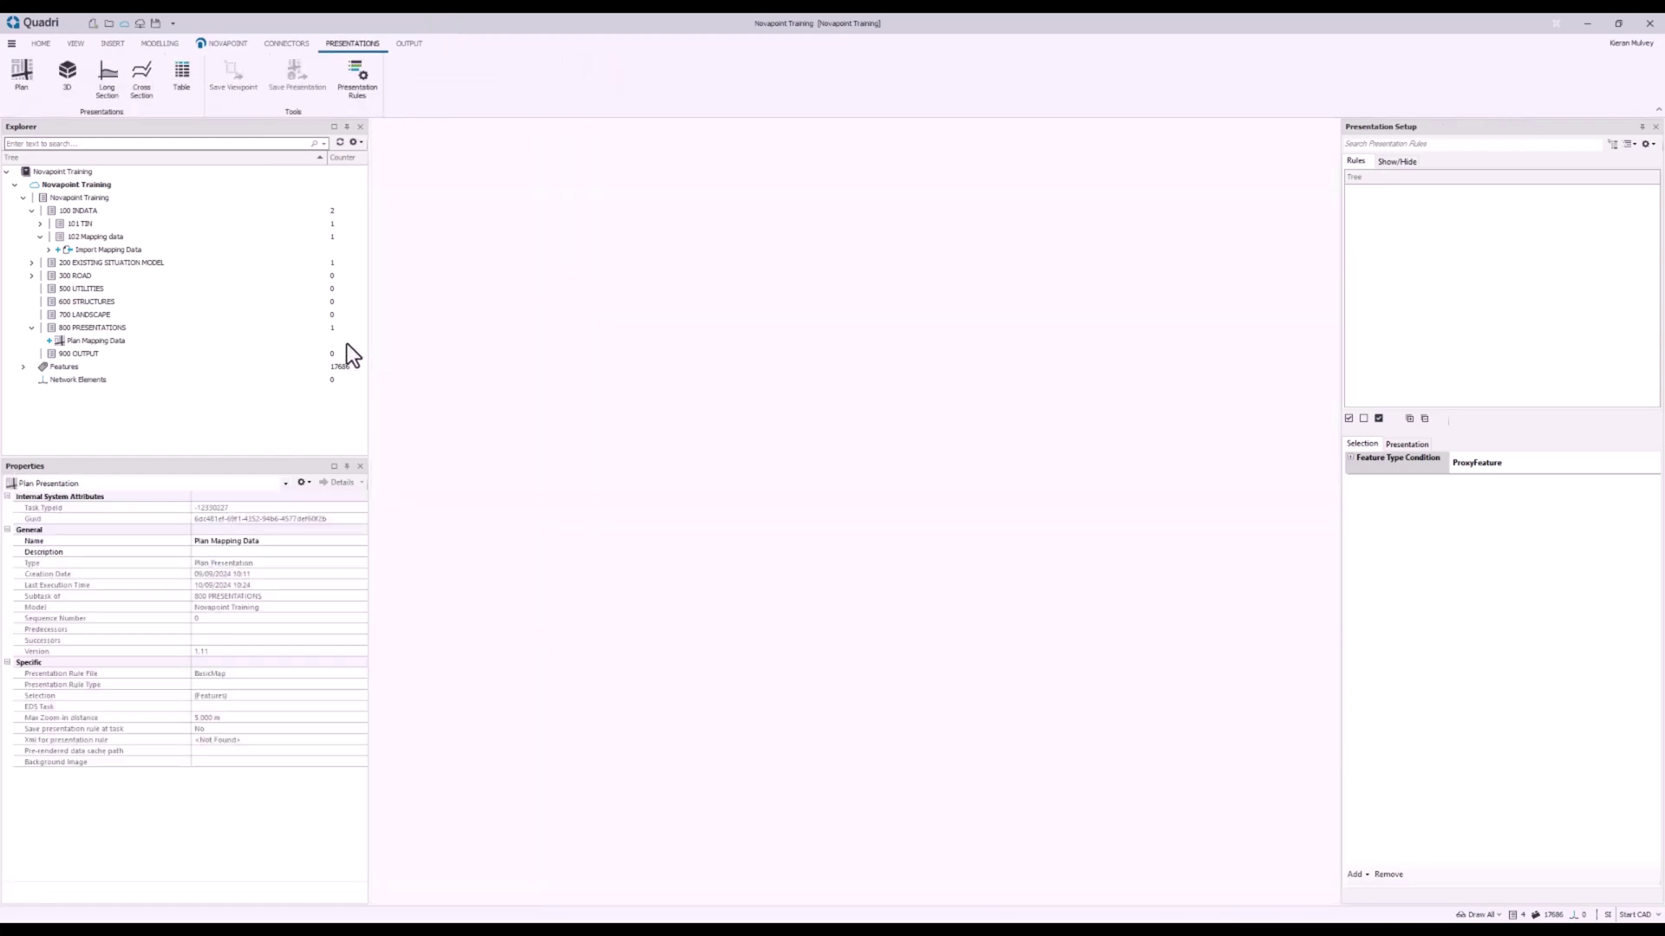
{"action": "right_click", "coordinate": [359, 345]}
{"action": "left_click", "coordinate": [378, 354]}
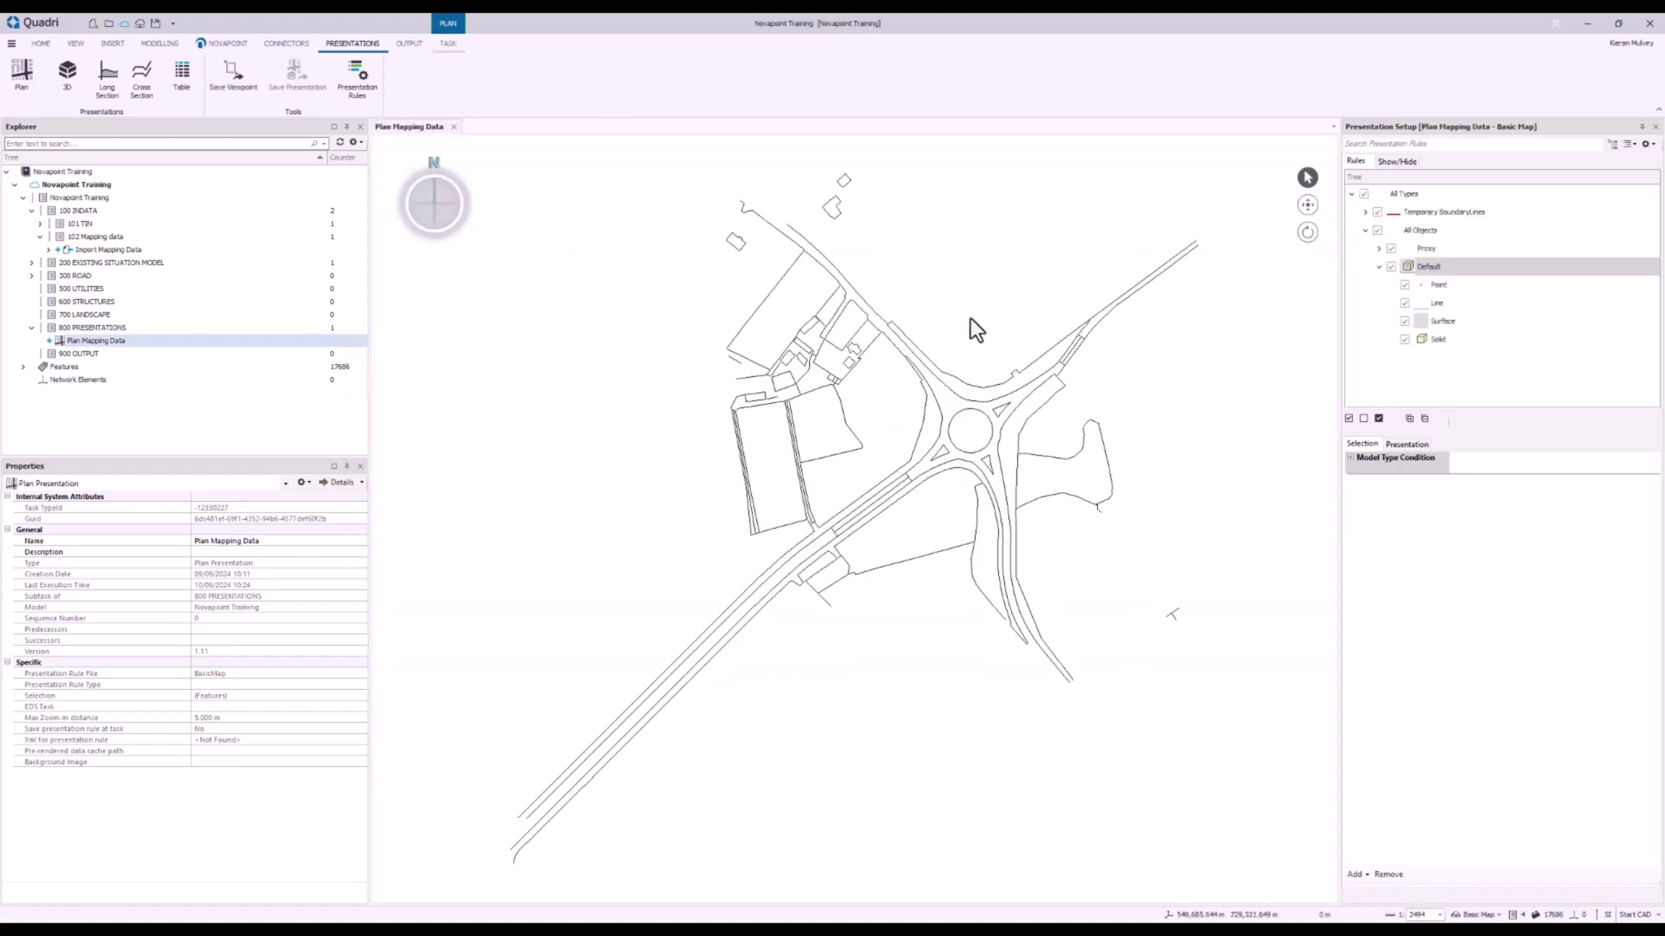
{"action": "middle_click_drag", "start_coordinate": [970, 323], "coordinate": [873, 374]}
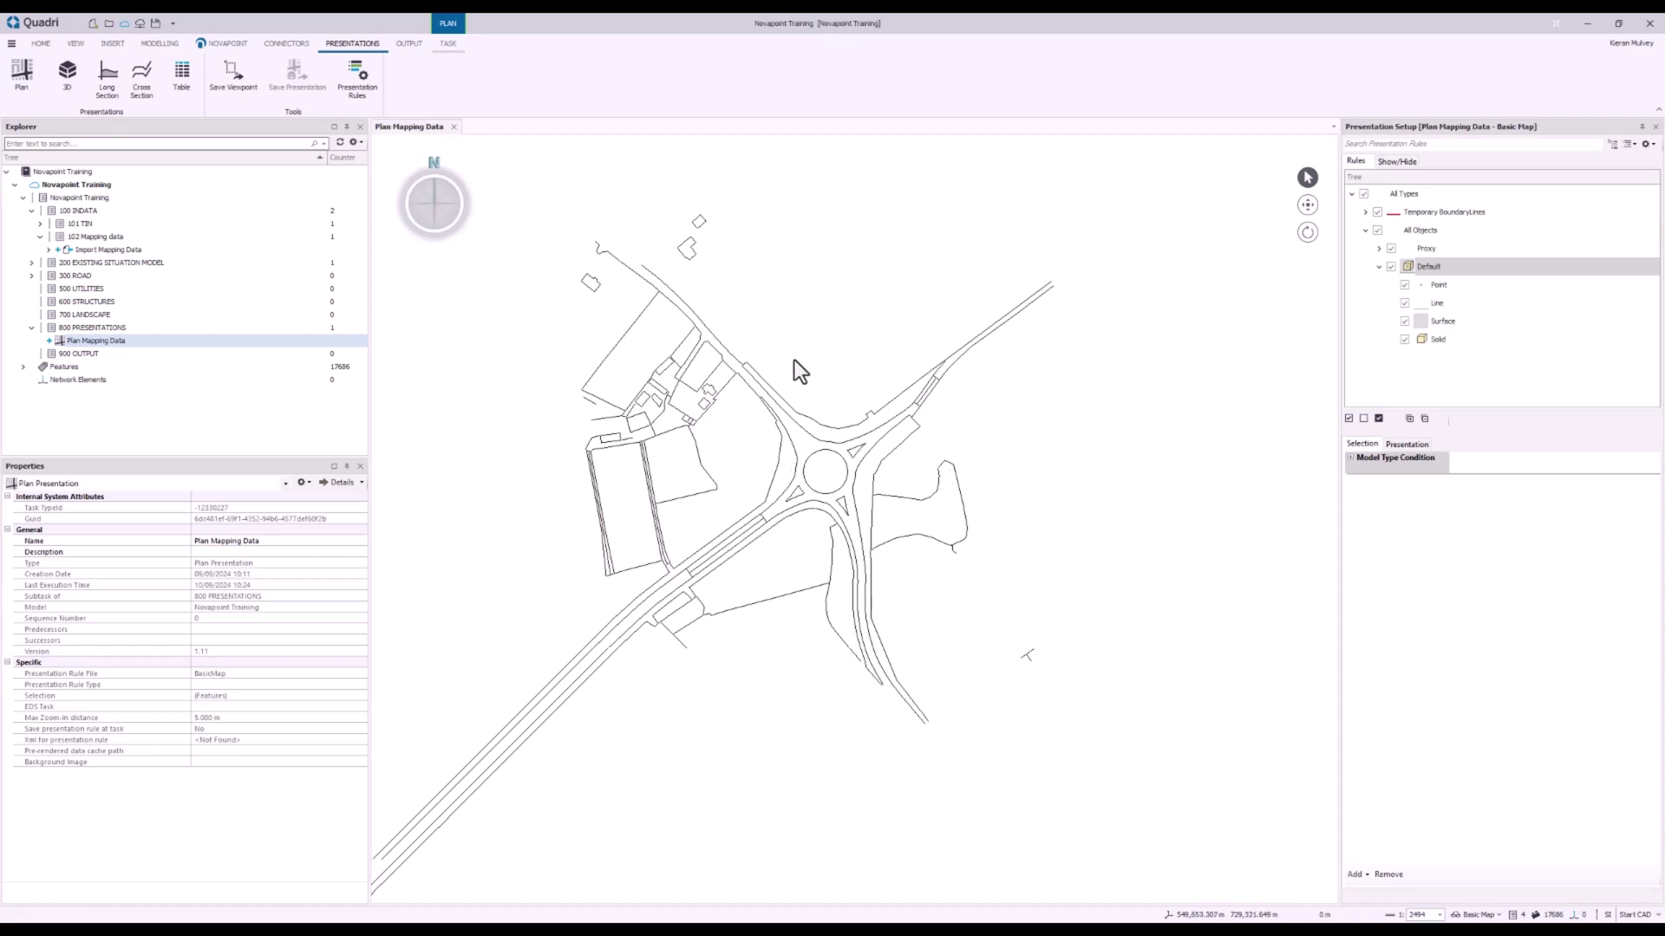
{"action": "scroll", "coordinate": [826, 378], "scroll_direction": "up", "scroll_amount": 2}
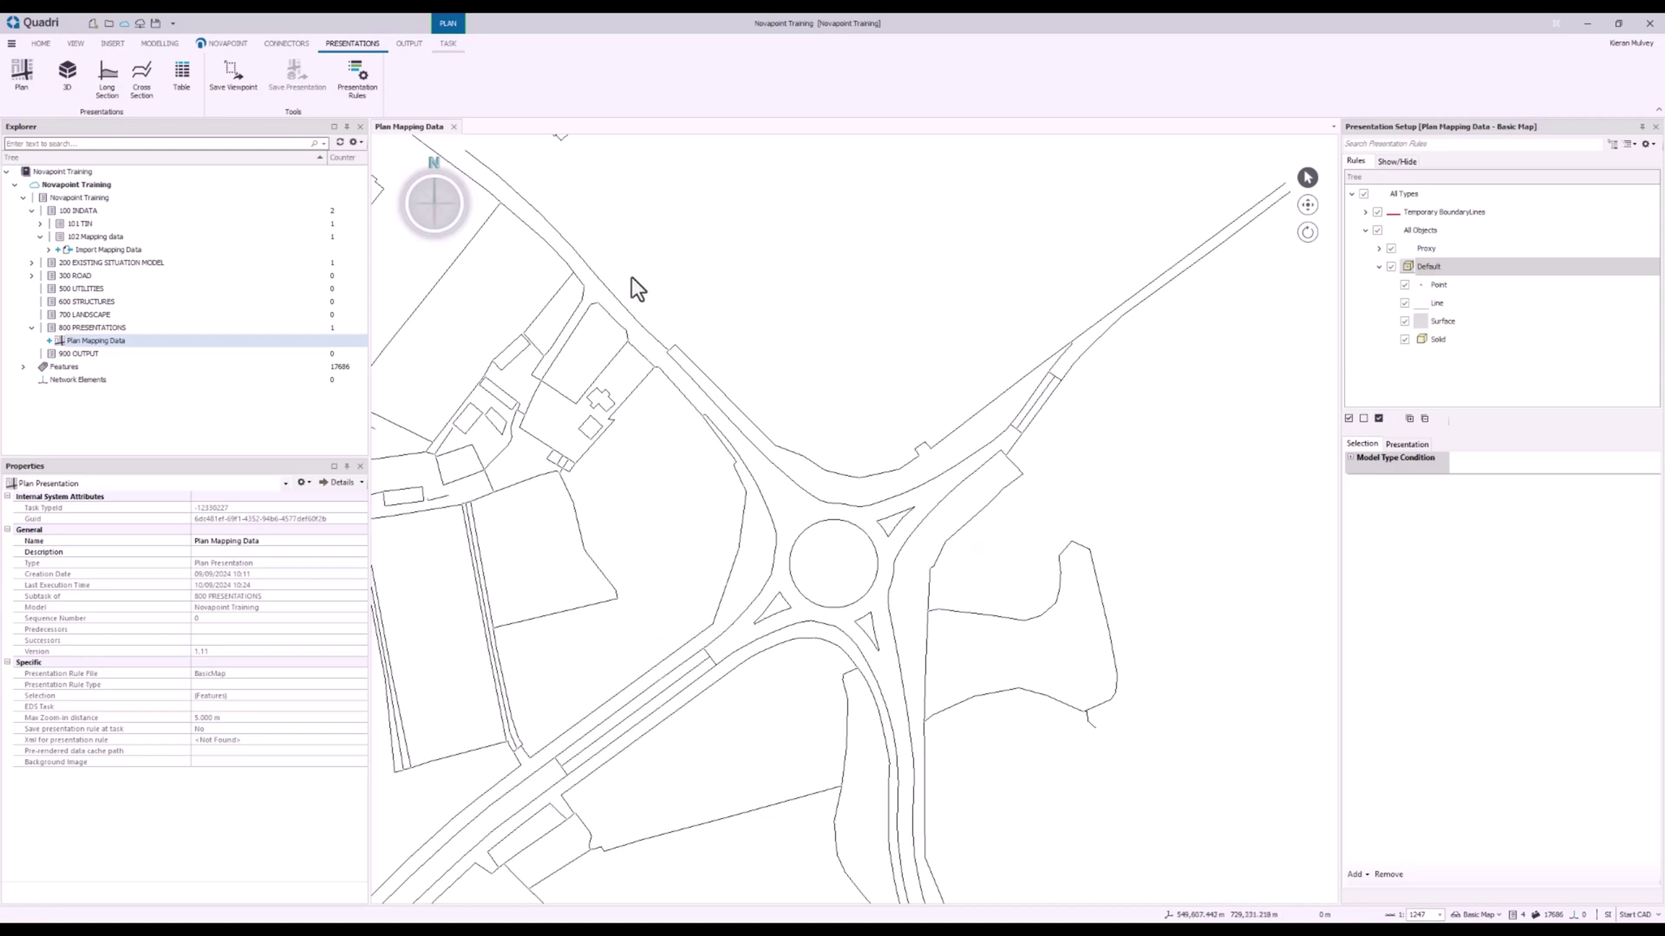
{"action": "middle_click_drag", "start_coordinate": [840, 364], "coordinate": [861, 330]}
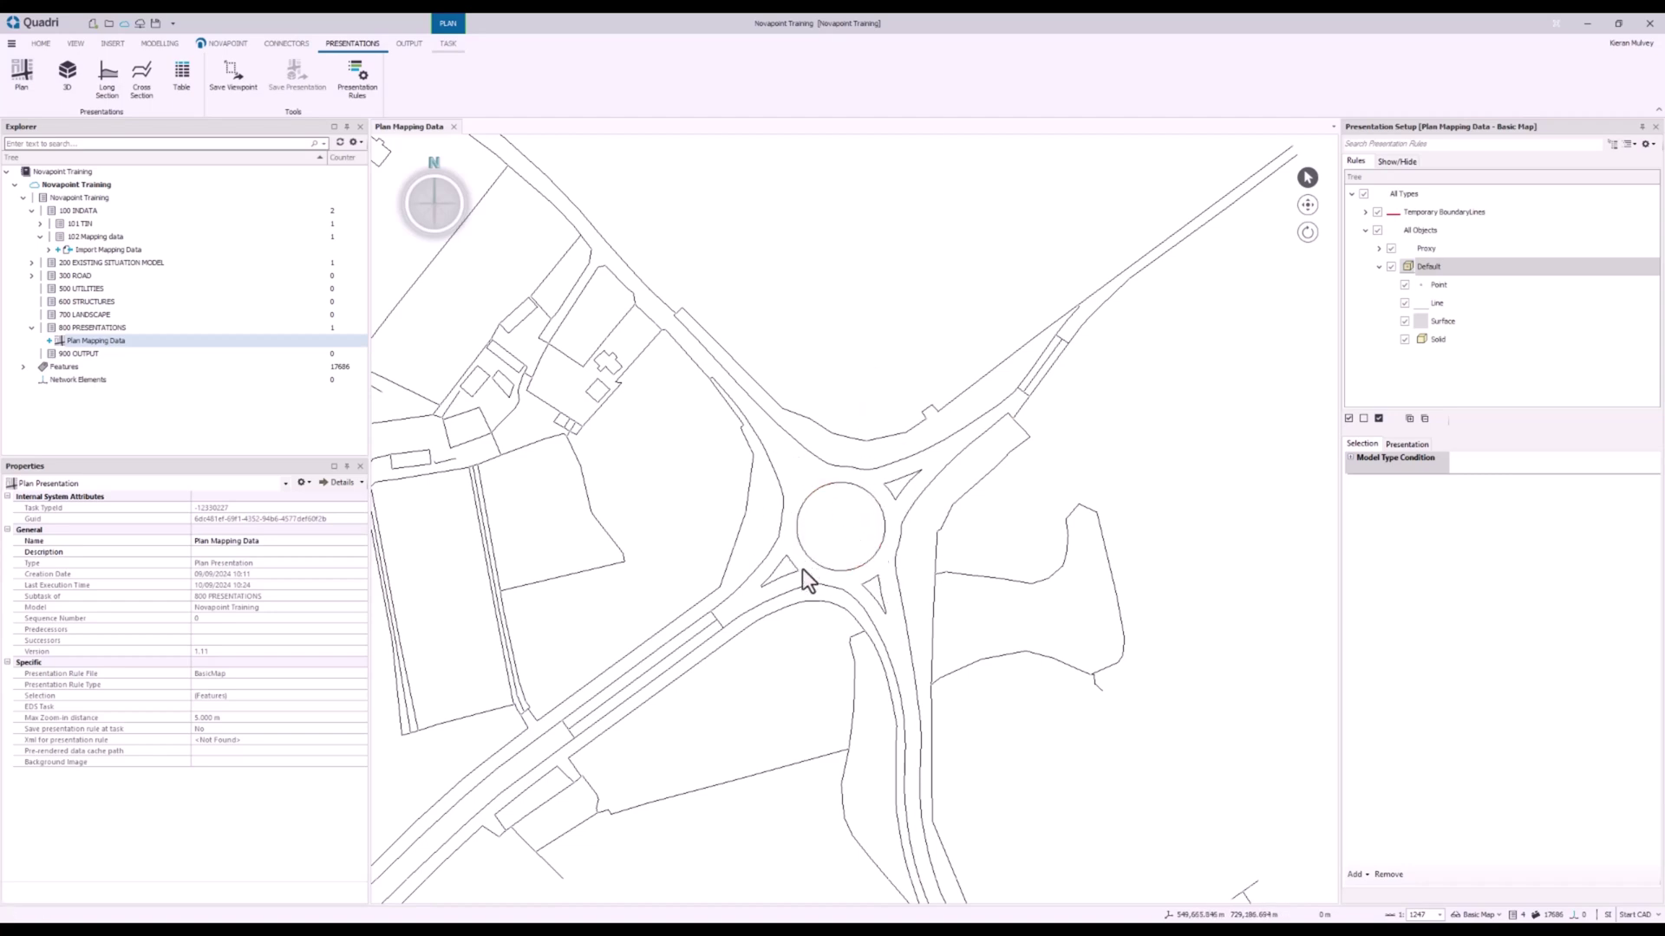
{"action": "middle_click_drag", "start_coordinate": [843, 356], "coordinate": [836, 332]}
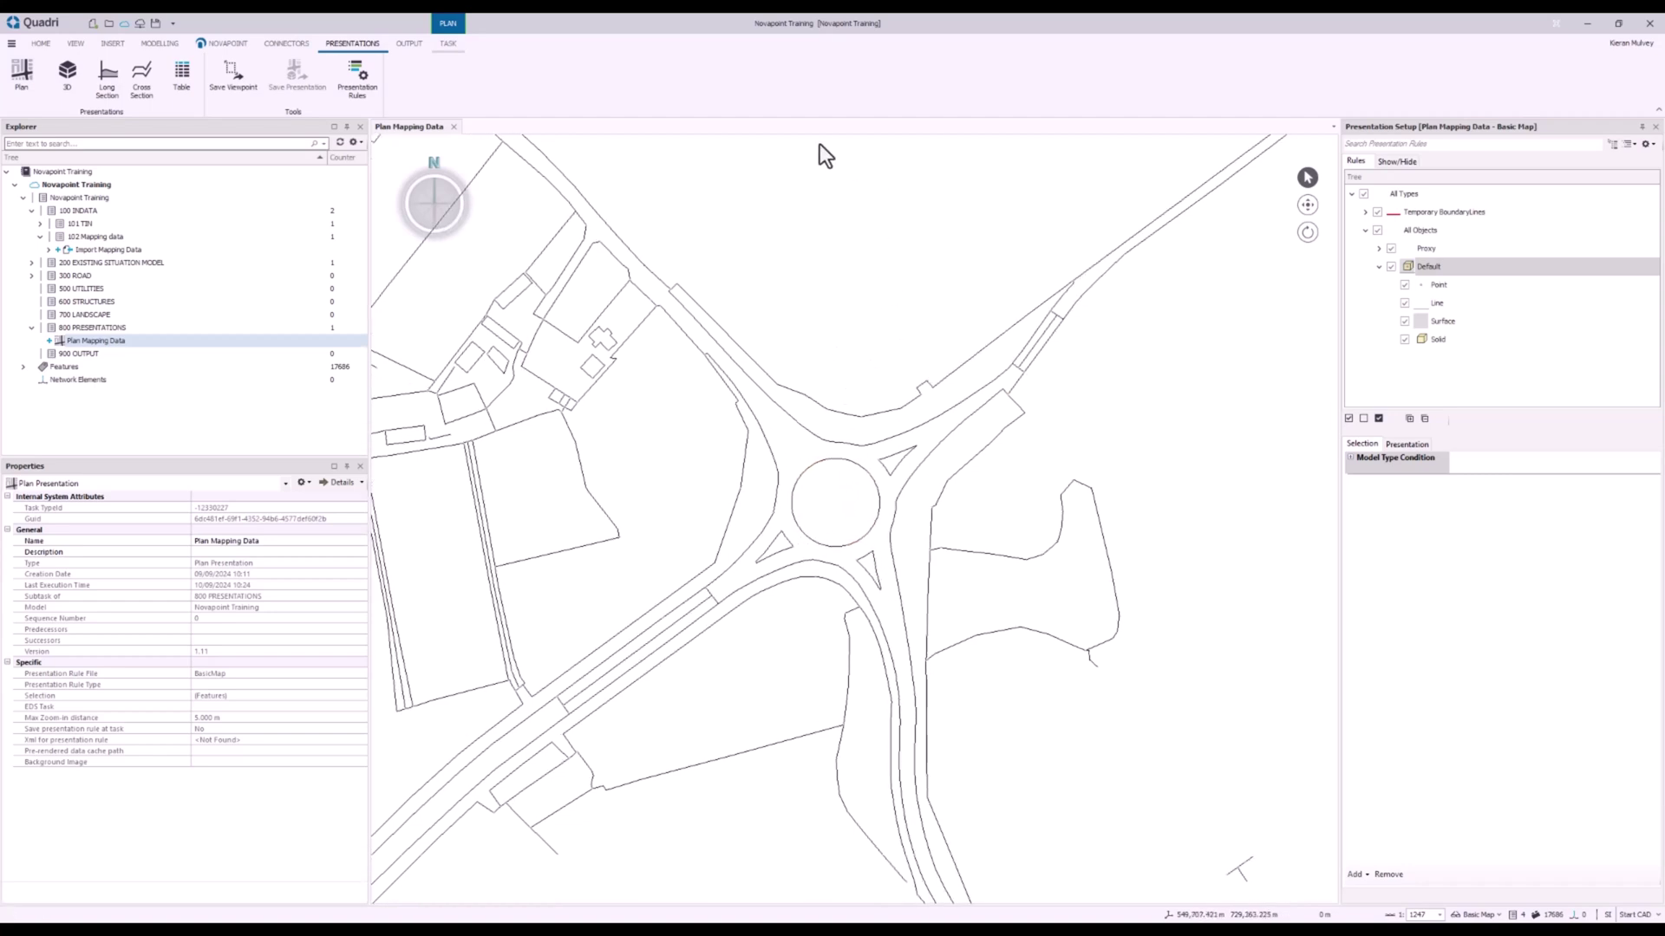
Close the map view and select 311 Main roads under 300 ROAD > 310 Alignments
{"action": "left_click", "coordinate": [454, 127]}
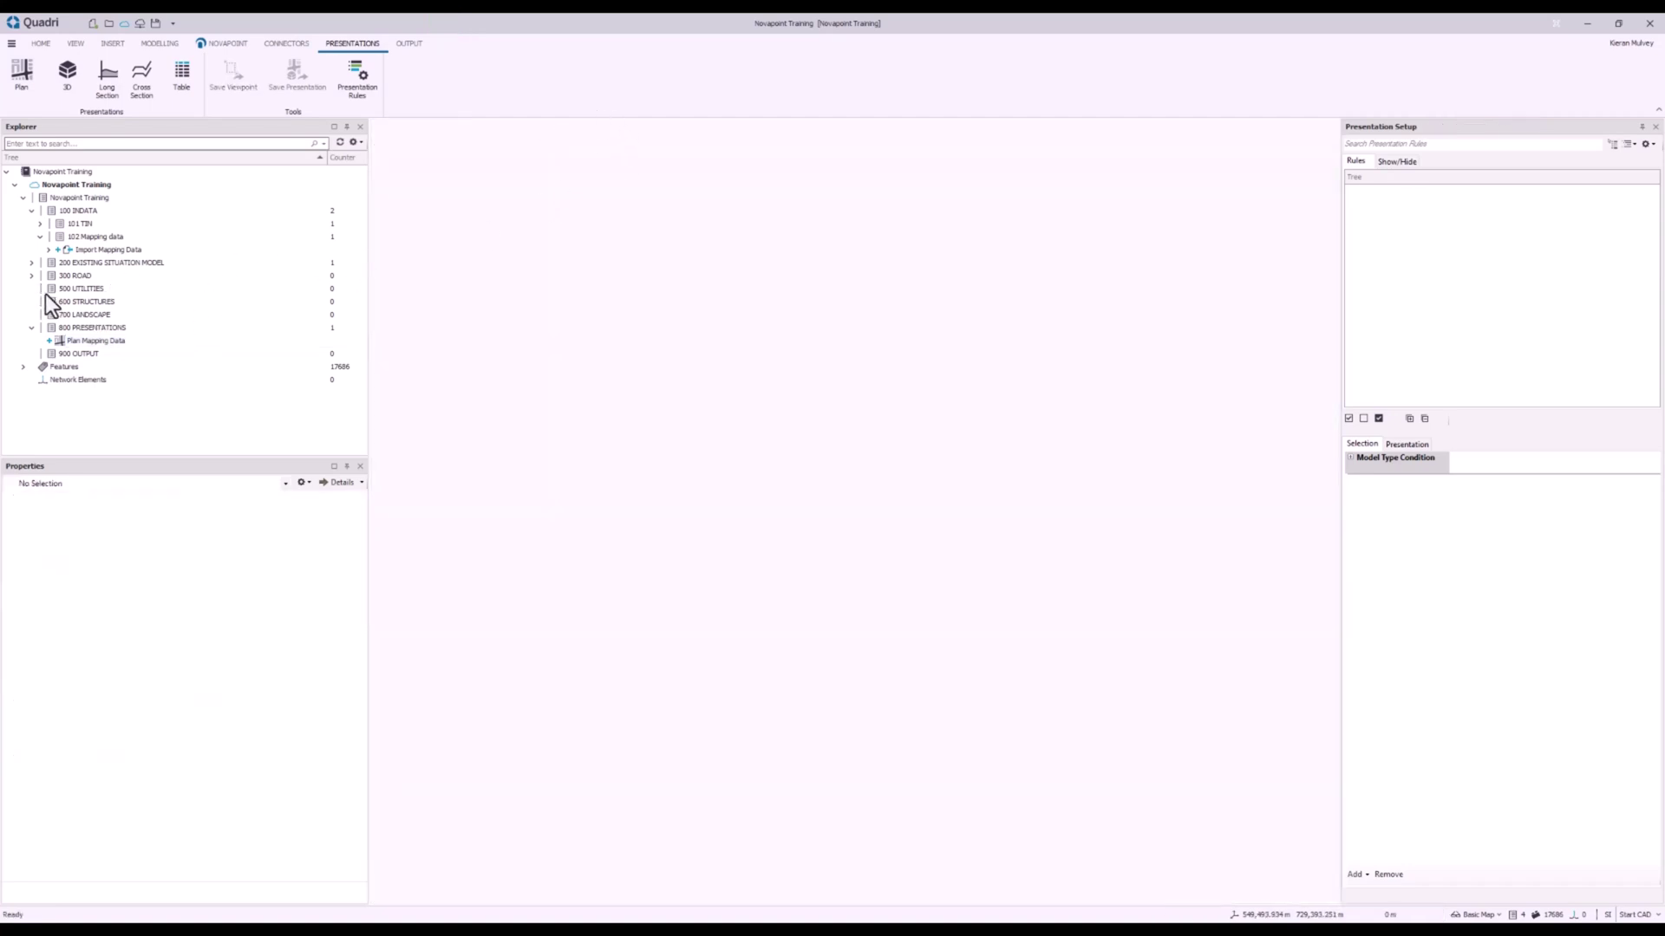
{"action": "left_click", "coordinate": [30, 277]}
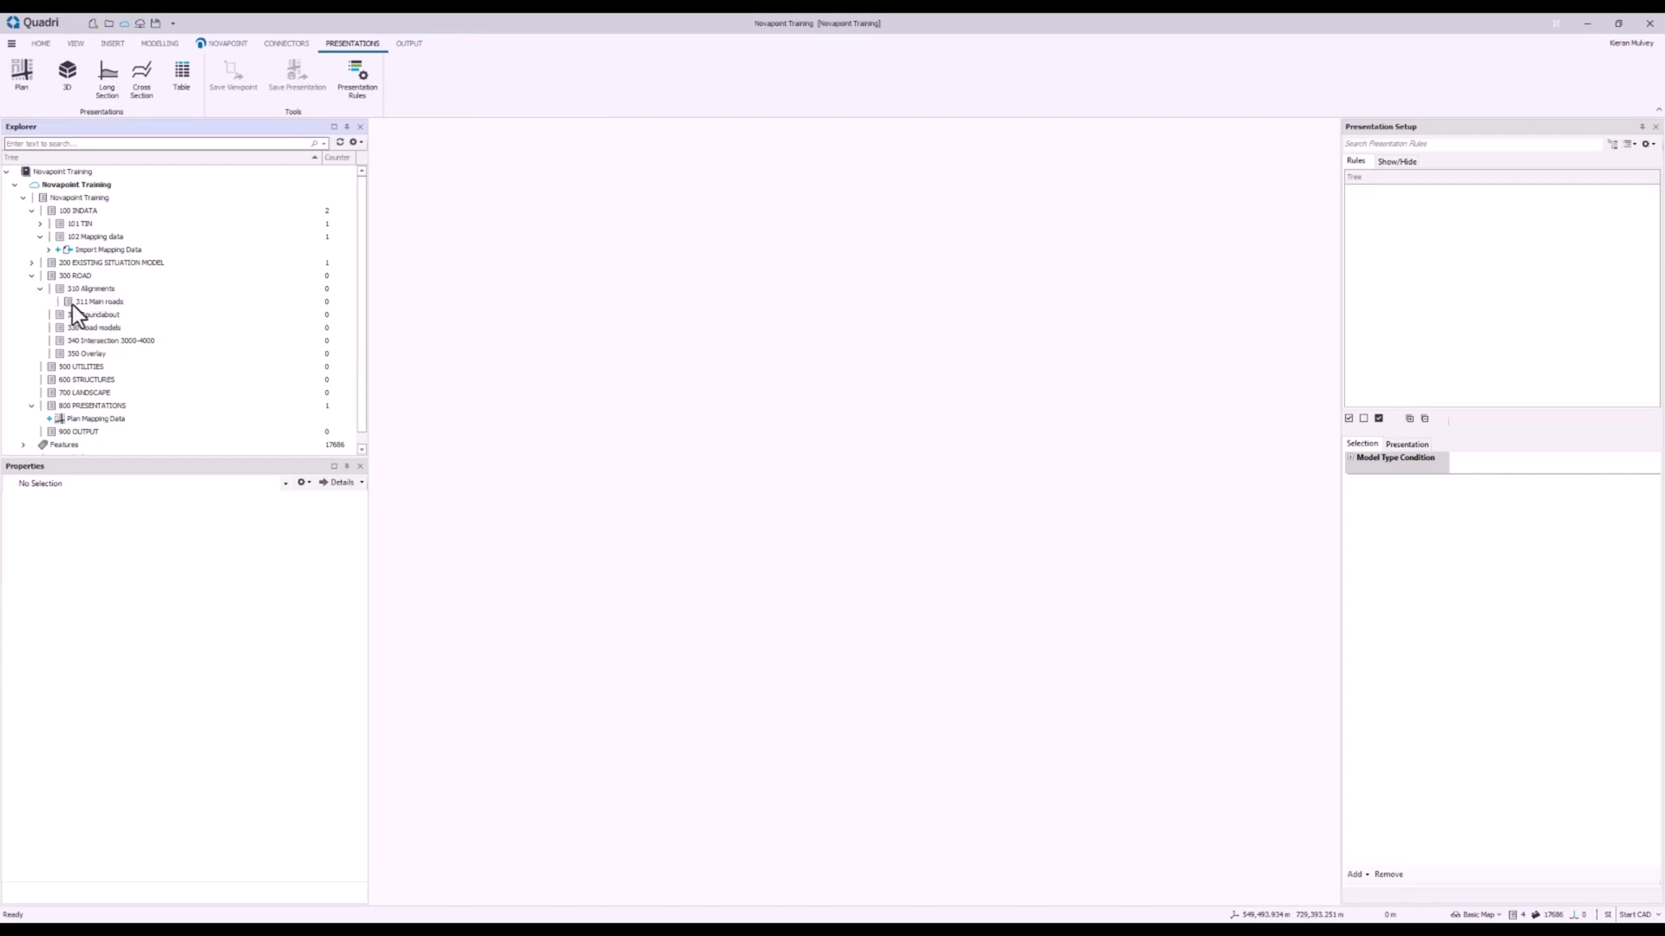
{"action": "left_click", "coordinate": [39, 289]}
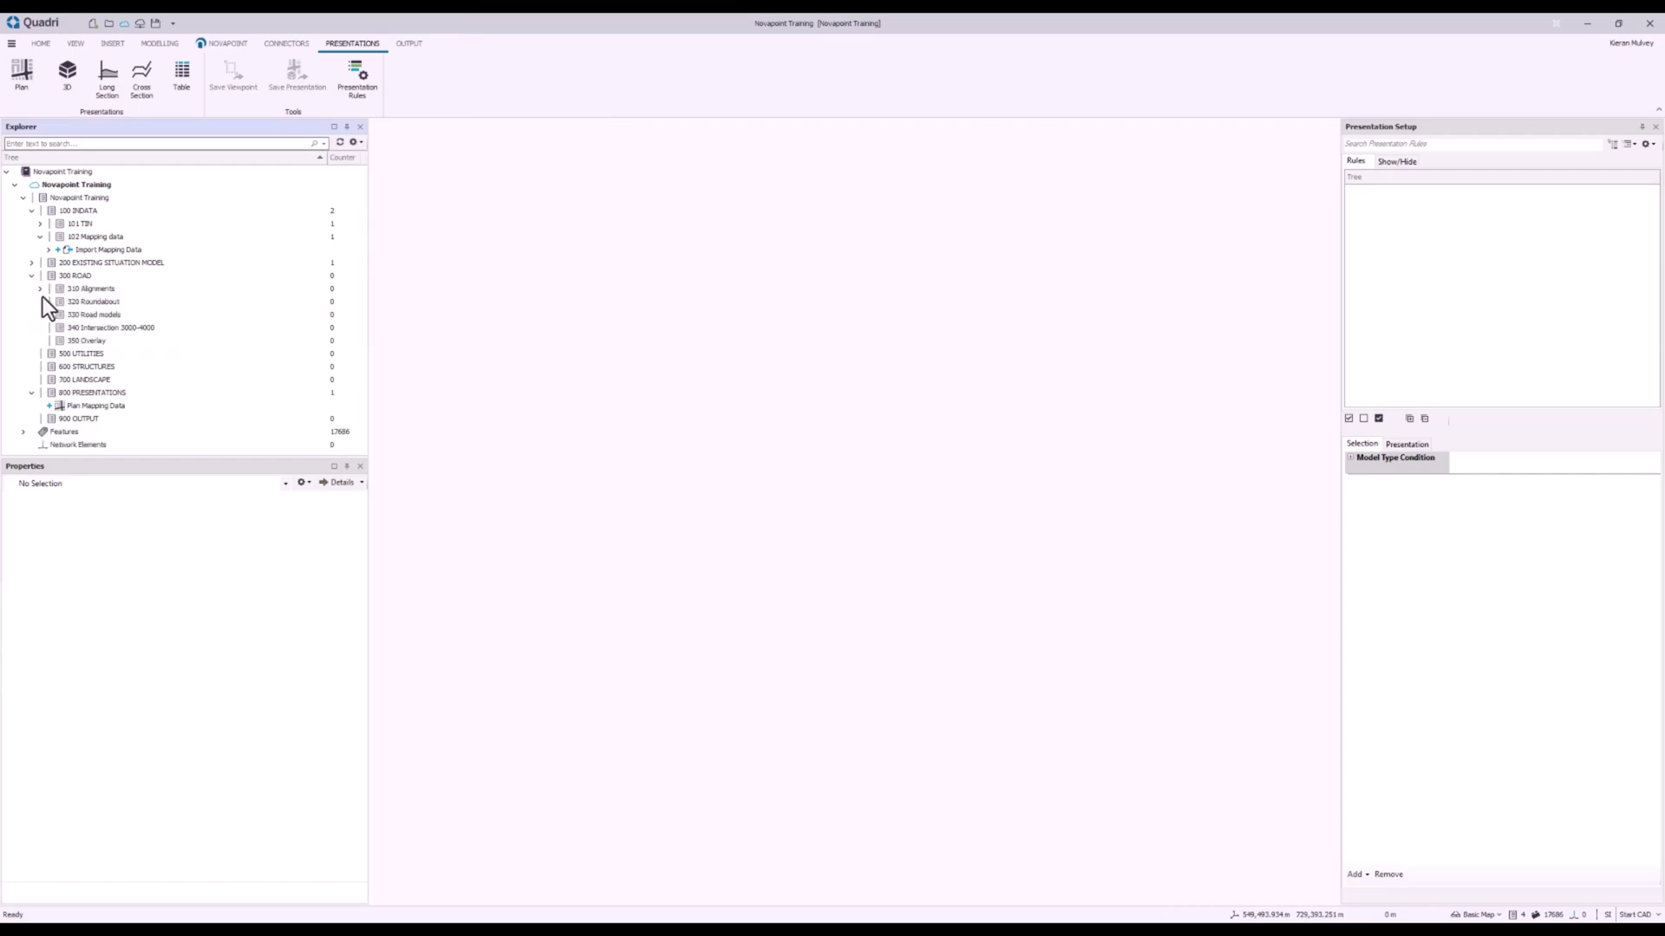
{"action": "left_click", "coordinate": [41, 288]}
{"action": "left_click", "coordinate": [99, 302]}
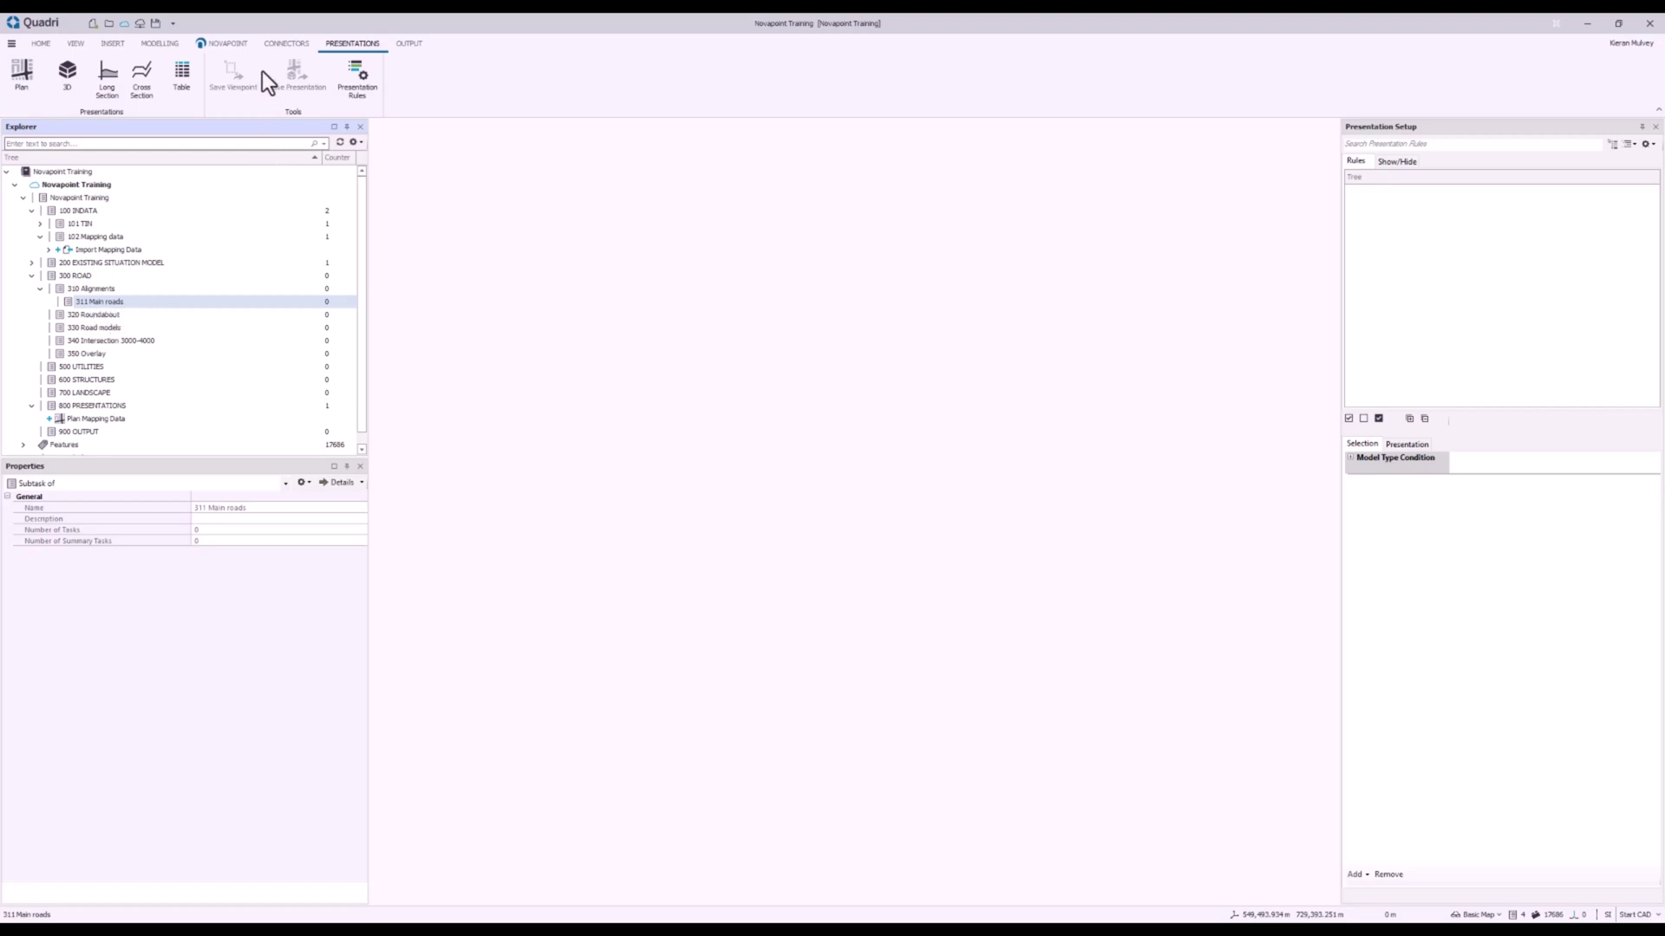
Create a new alignment task named Road 1000
{"action": "left_click", "coordinate": [228, 45]}
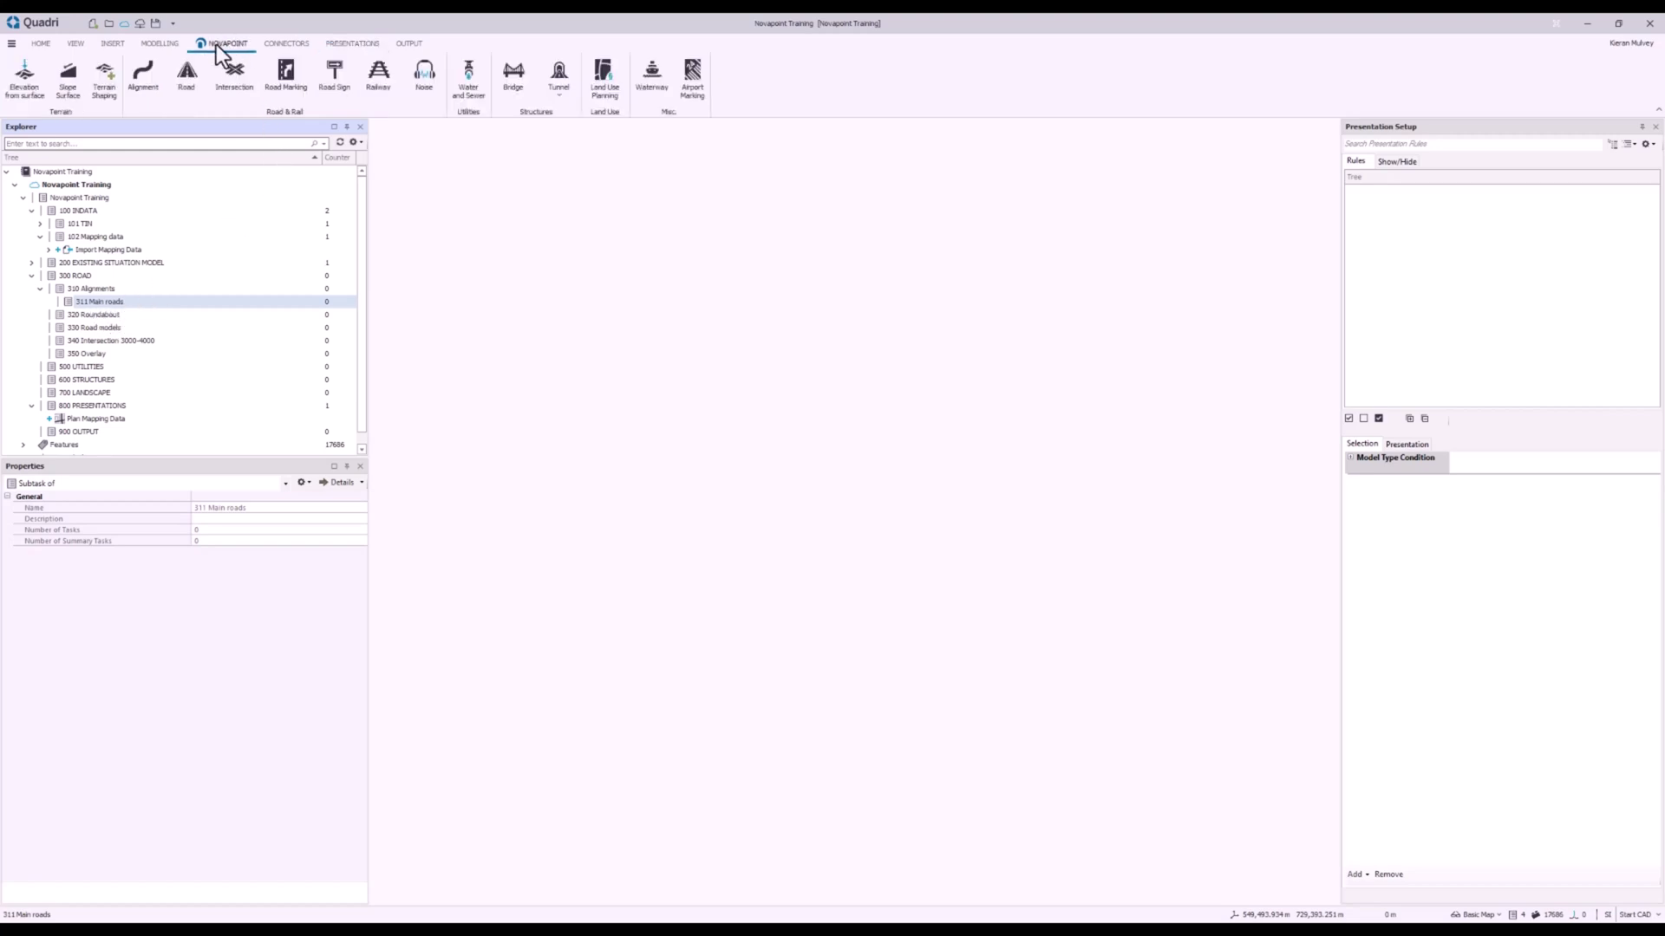
{"action": "left_click", "coordinate": [141, 85]}
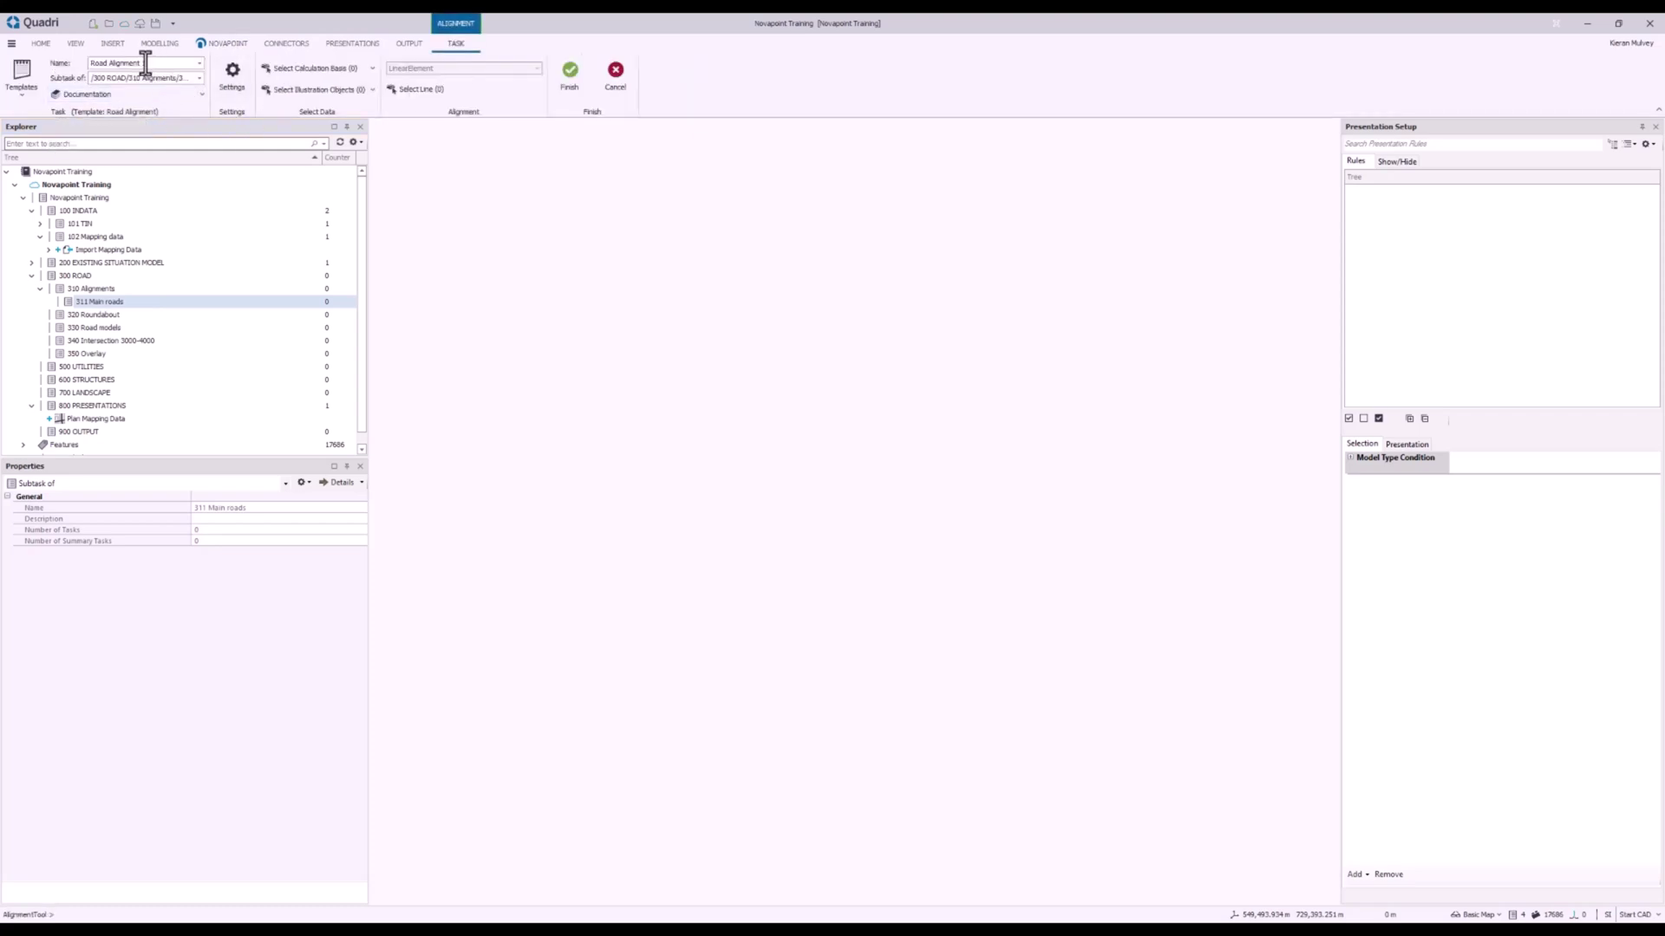
{"action": "left_click_drag", "start_coordinate": [152, 65], "coordinate": [110, 65]}
{"action": "key", "text": "BackSpace"}
{"action": "type", "text": "1000"}
Set Ground Surface Complete as the Road 1000 calculation basis
{"action": "left_click", "coordinate": [324, 71]}
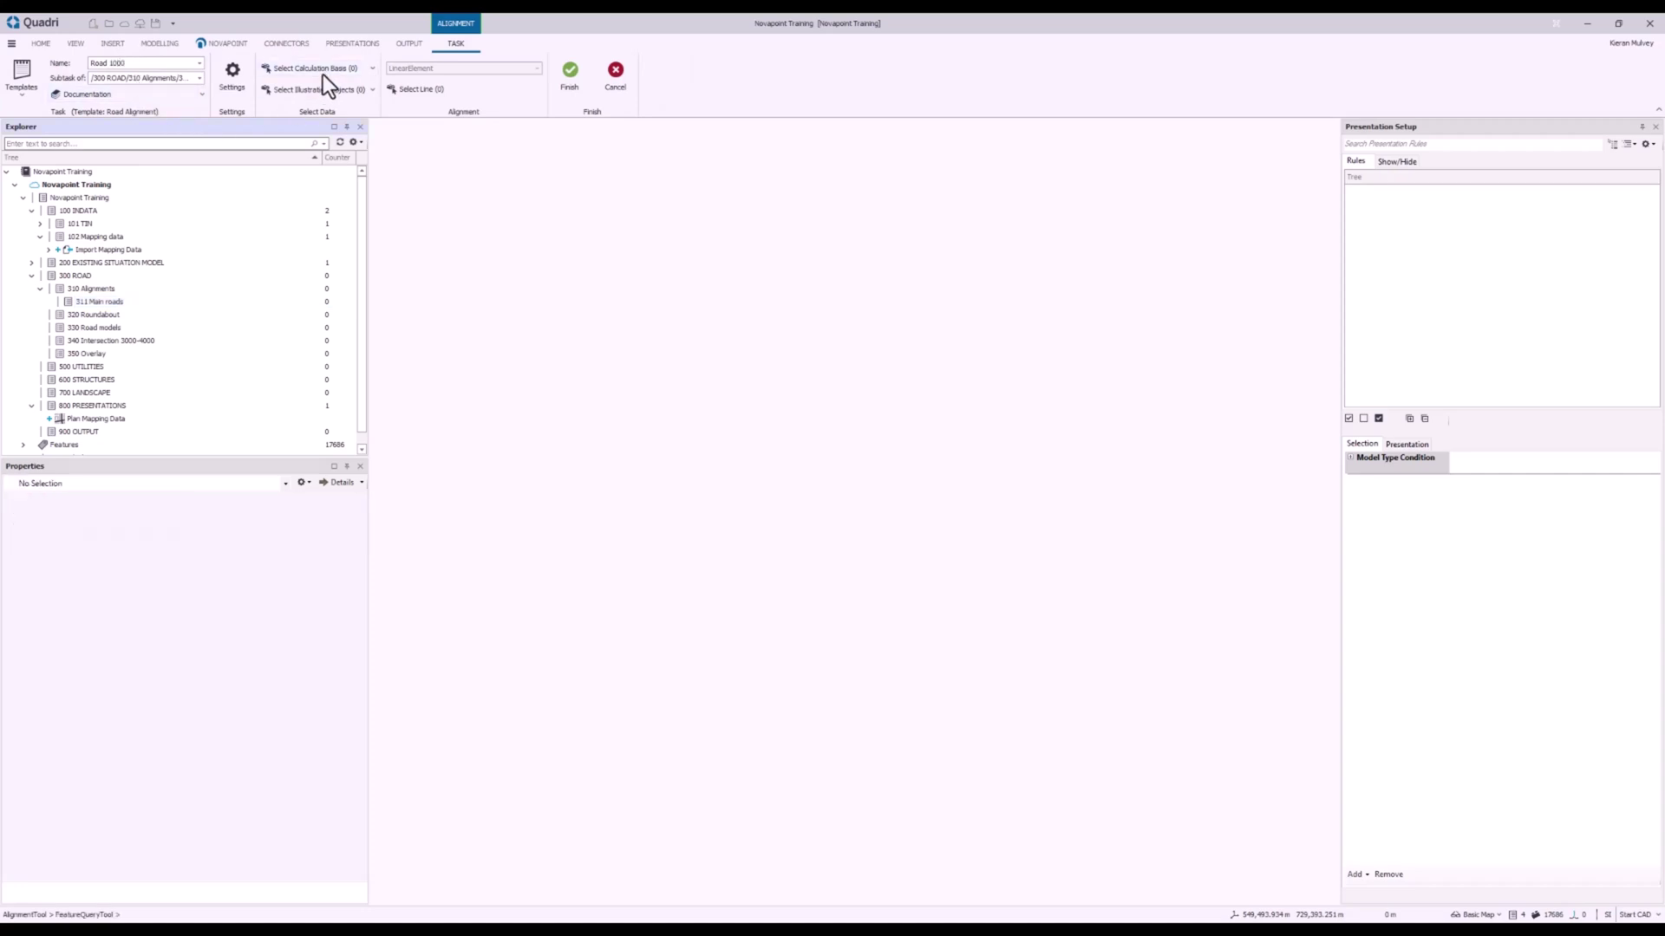
{"action": "left_click_drag", "start_coordinate": [289, 99], "coordinate": [356, 111]}
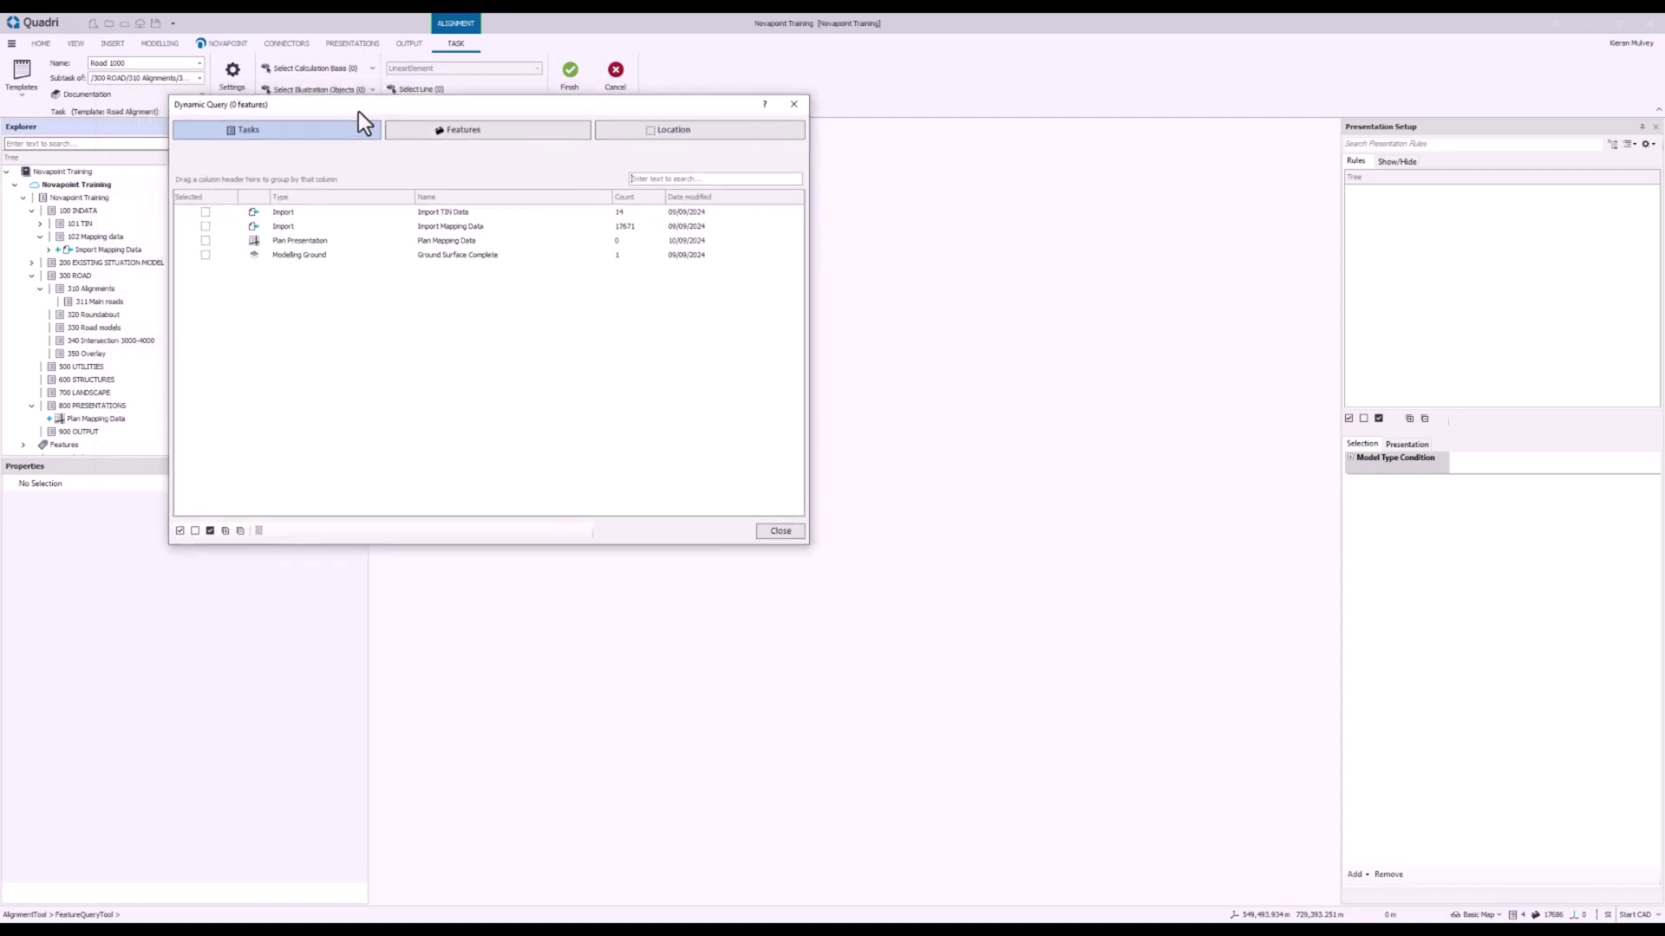
{"action": "left_click", "coordinate": [208, 259]}
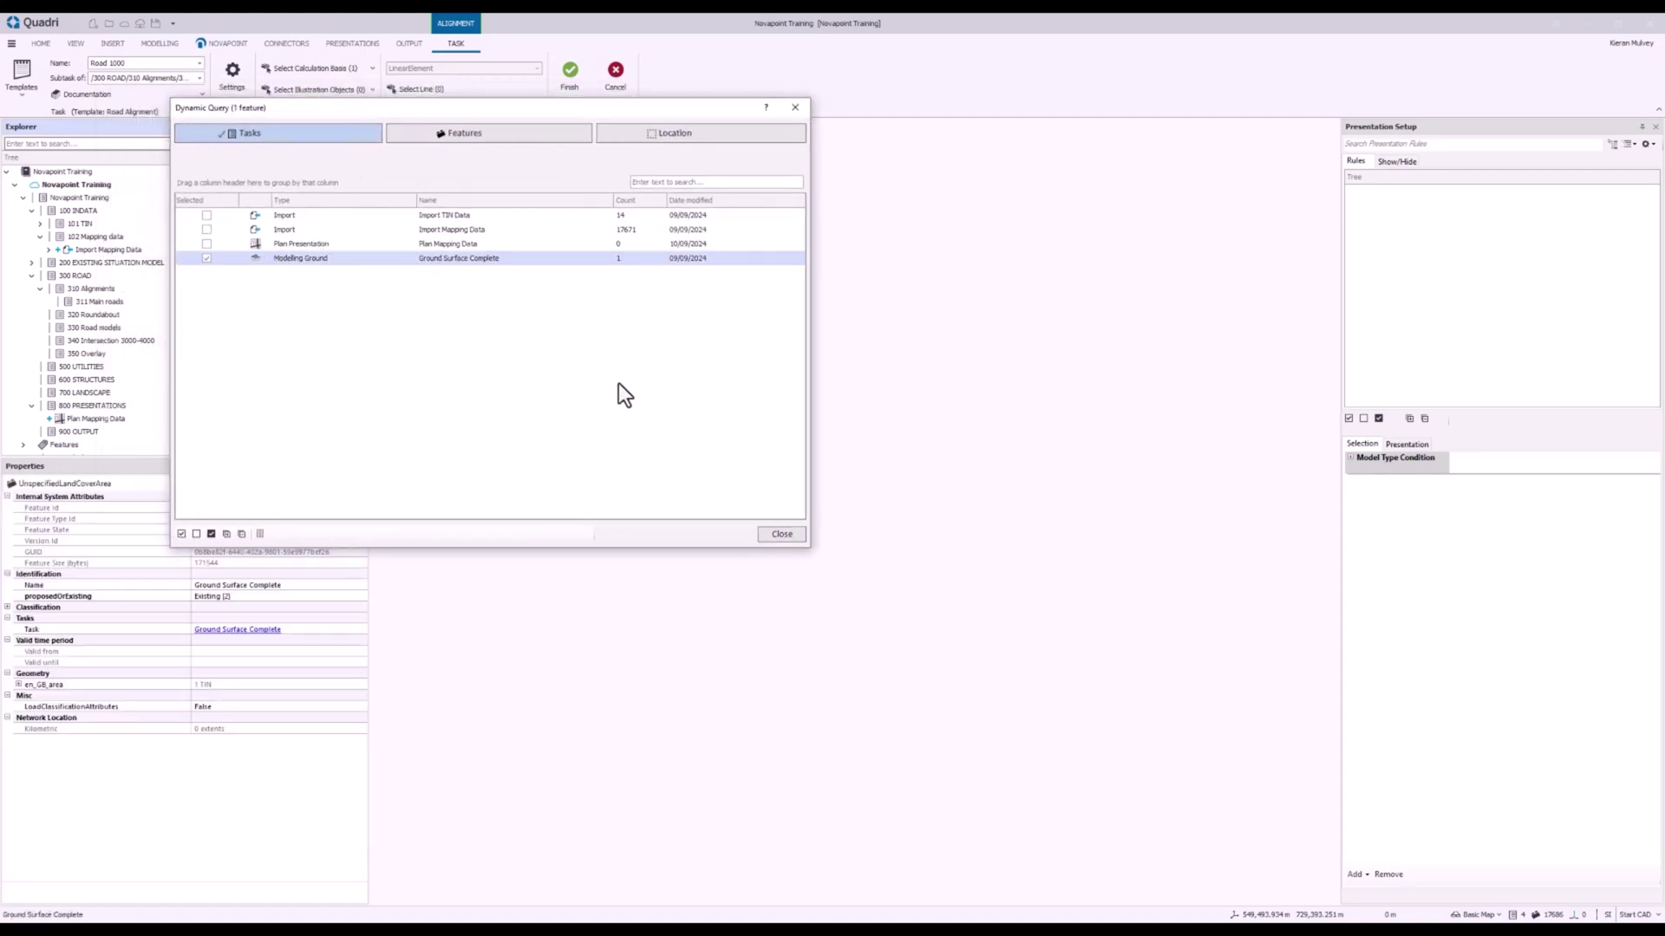
{"action": "left_click", "coordinate": [779, 534]}
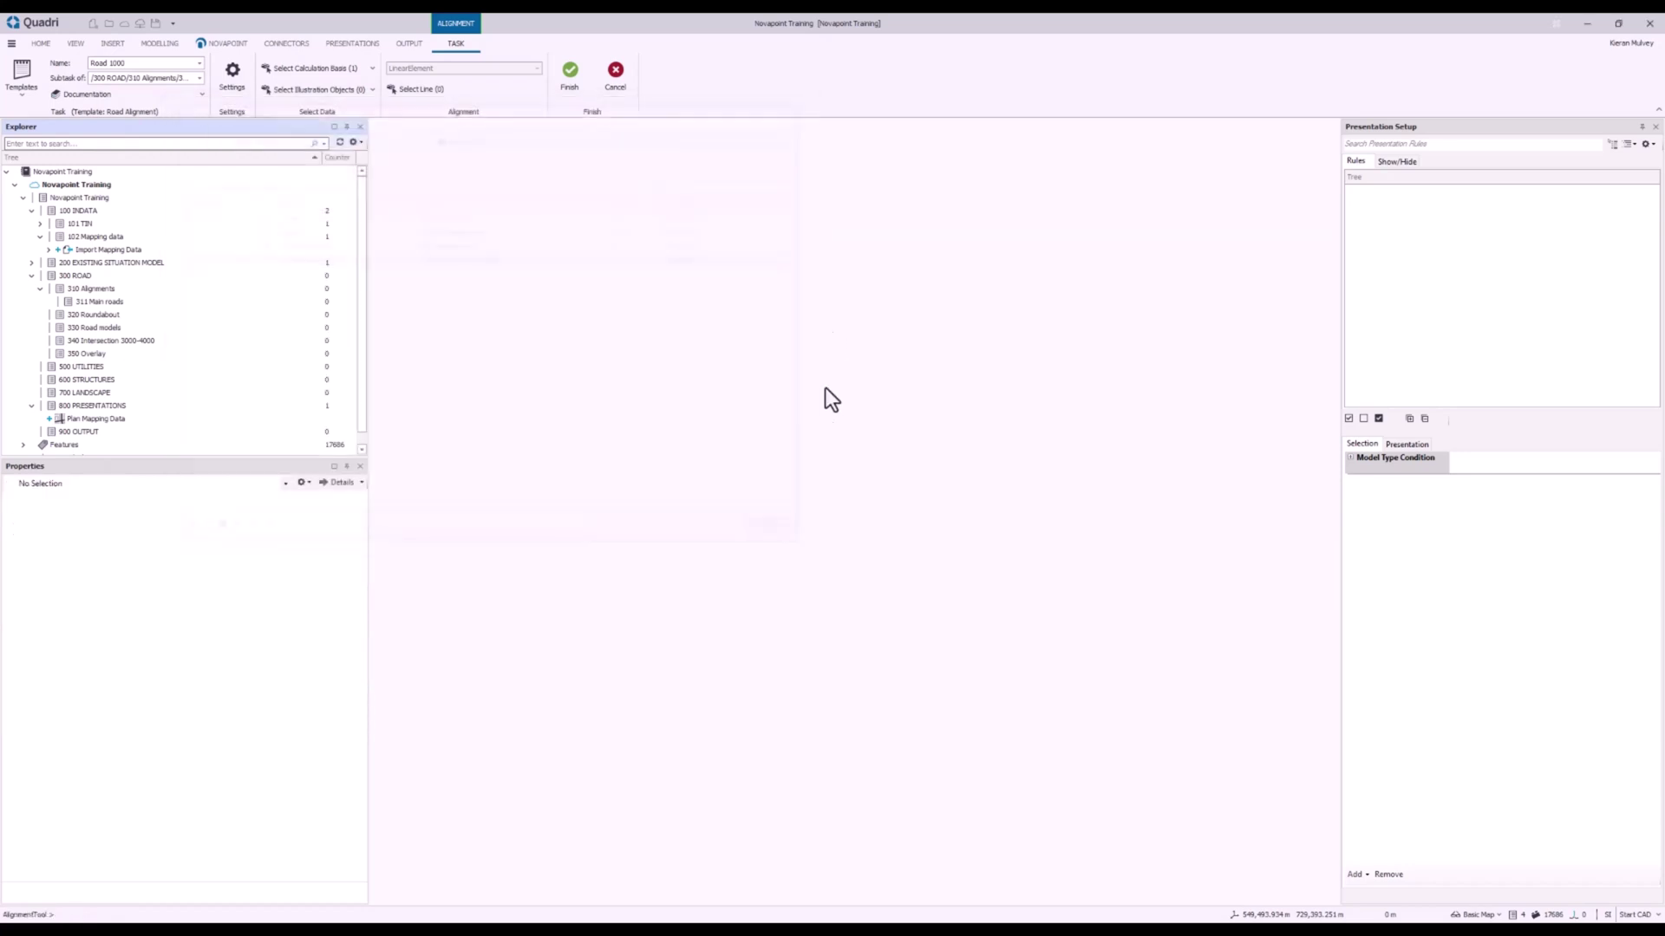
Finish Road 1000 and start a new alignment task named Road 2000 under 311 Main roads
{"action": "left_click", "coordinate": [568, 79]}
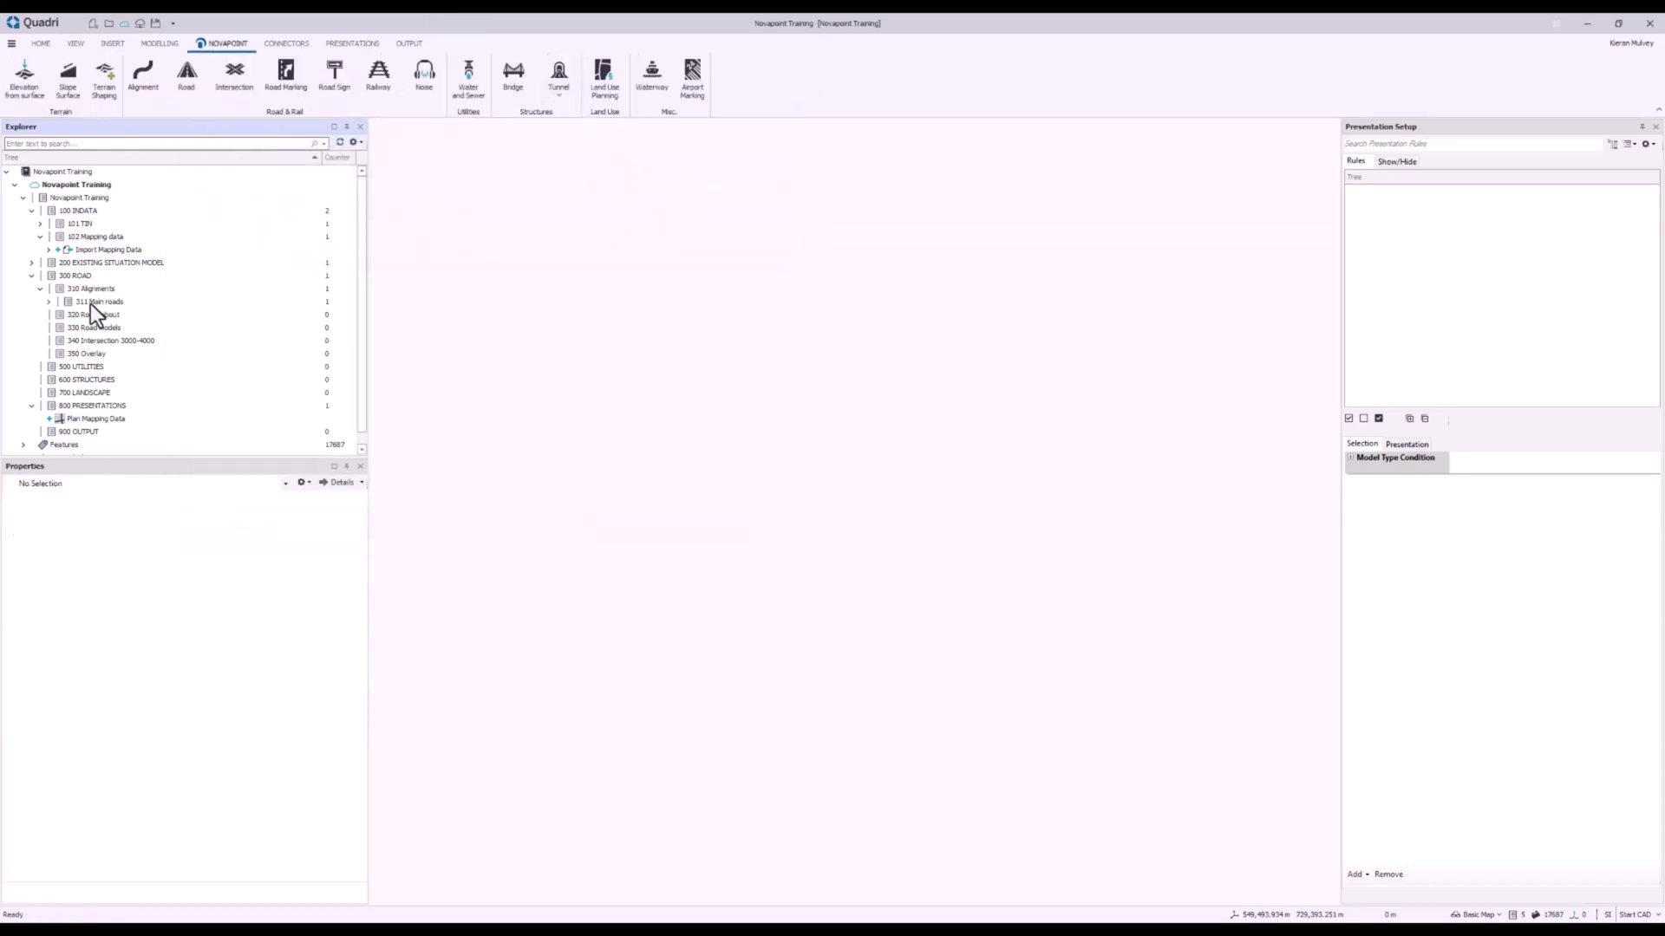
{"action": "left_click", "coordinate": [50, 301]}
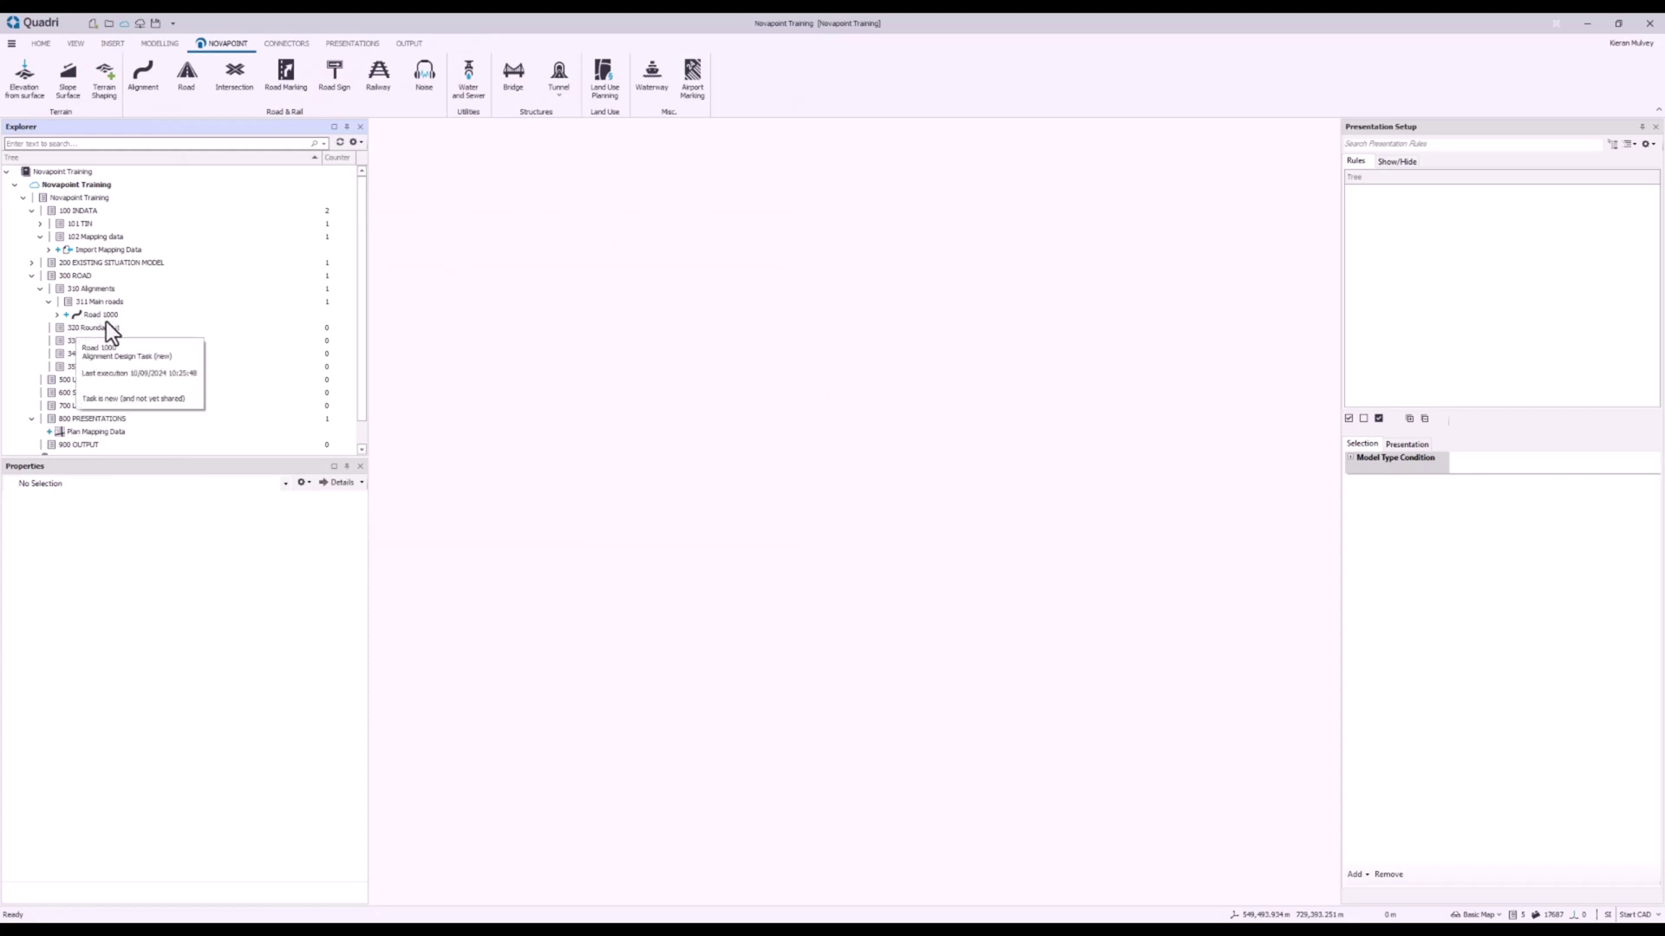
{"action": "left_click", "coordinate": [120, 303]}
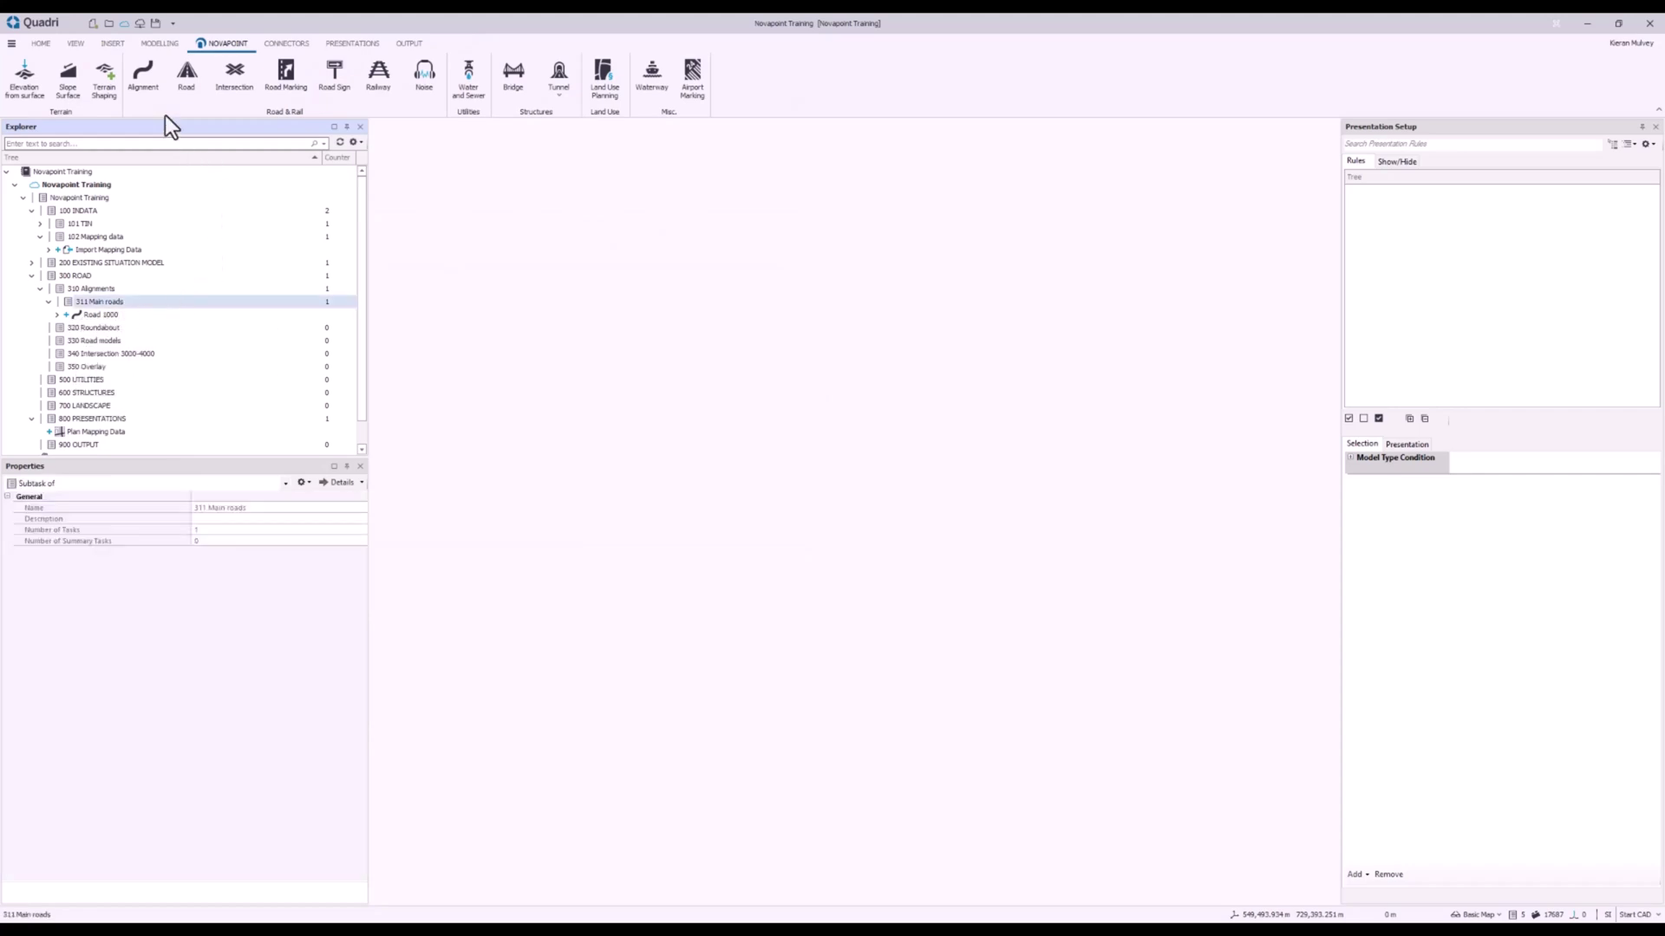
{"action": "left_click", "coordinate": [142, 78]}
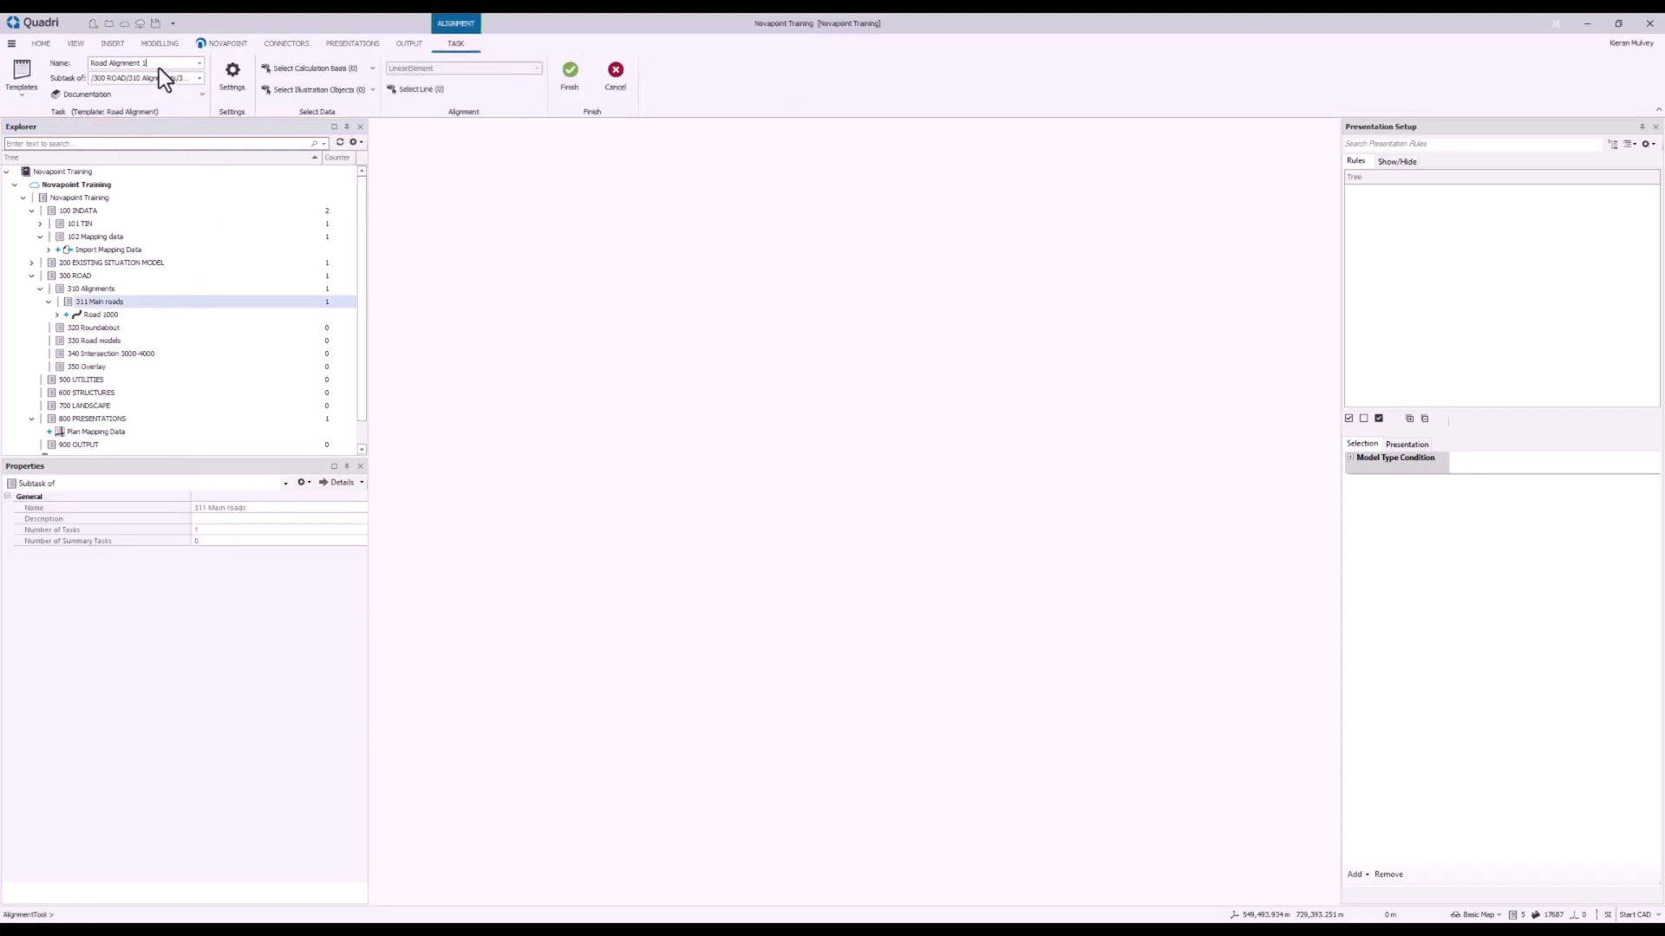
{"action": "left_click_drag", "start_coordinate": [148, 63], "coordinate": [111, 64]}
{"action": "type", "text": "2000"}
Reuse Road 1000's calculation basis from recent queries and finish Road 2000
{"action": "left_click", "coordinate": [373, 69]}
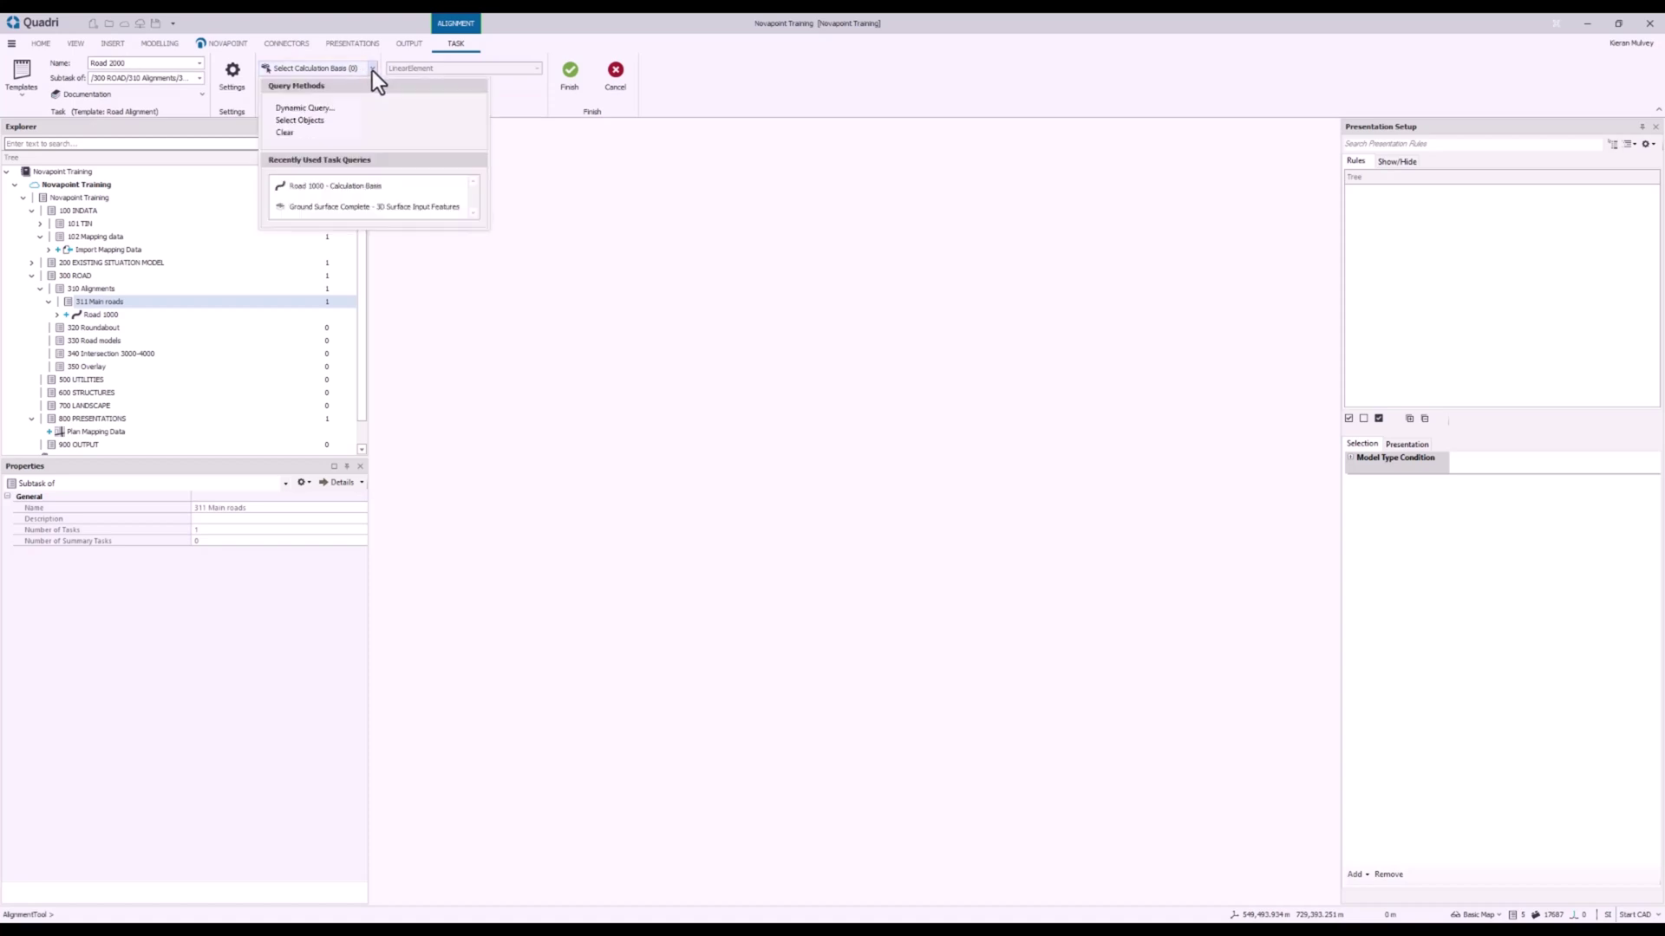
{"action": "left_click", "coordinate": [382, 185]}
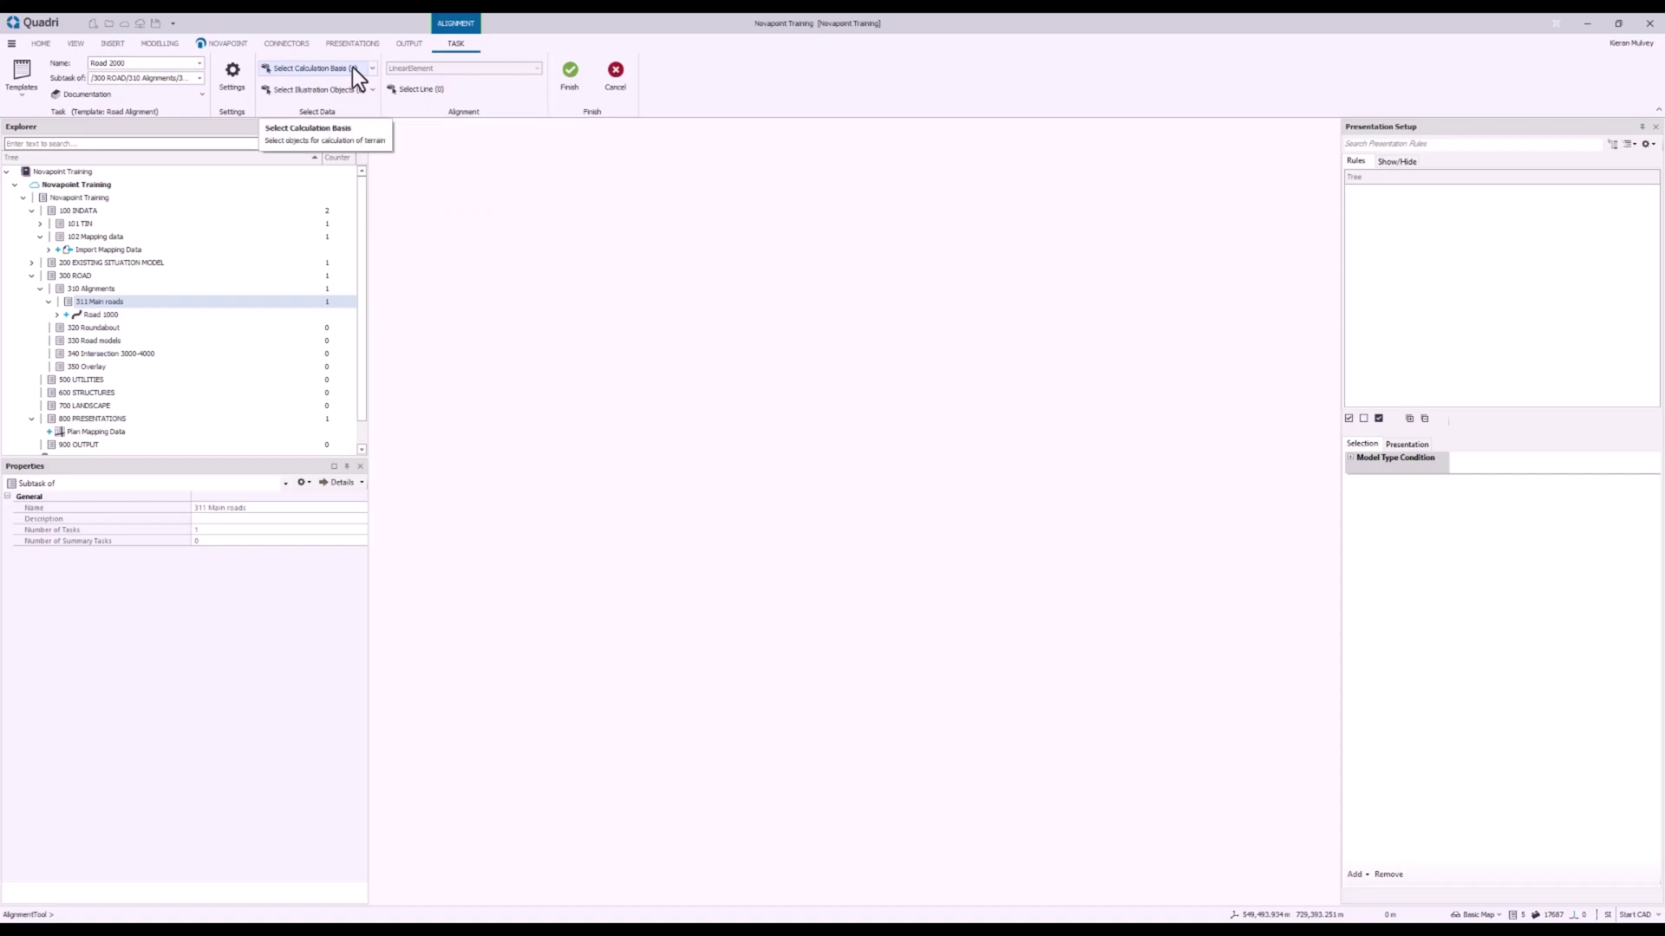
{"action": "left_click", "coordinate": [566, 81]}
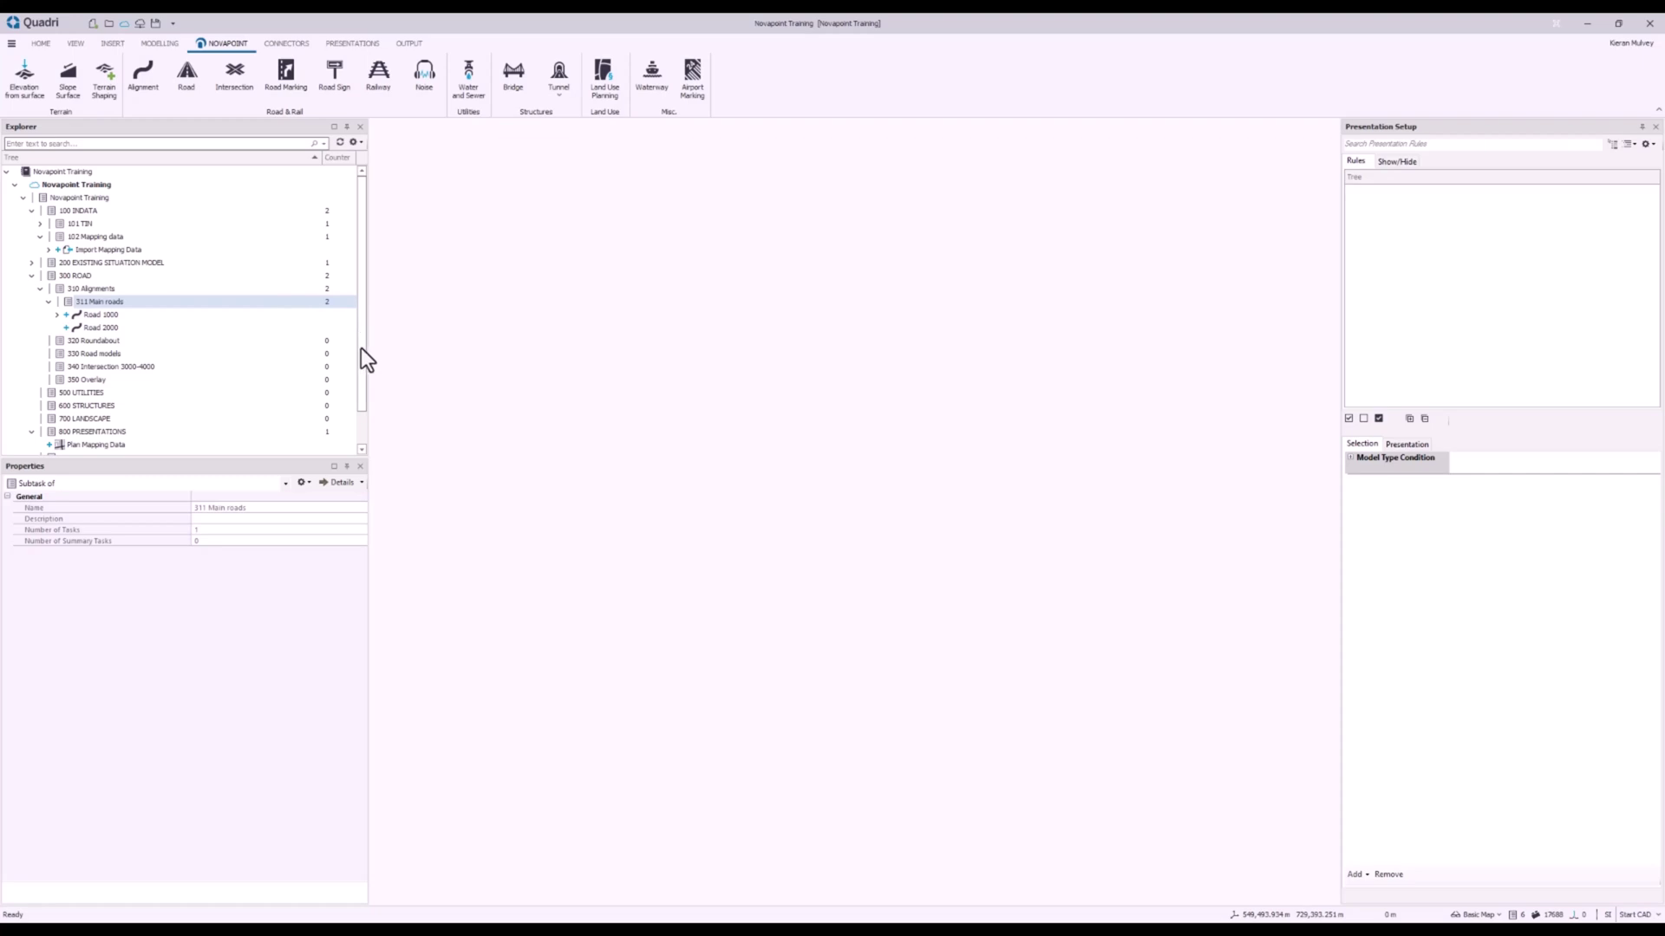
Launch Trimble Drawing 2024 from Quadri's Start CAD and maximise its window
{"action": "left_click", "coordinate": [1635, 915]}
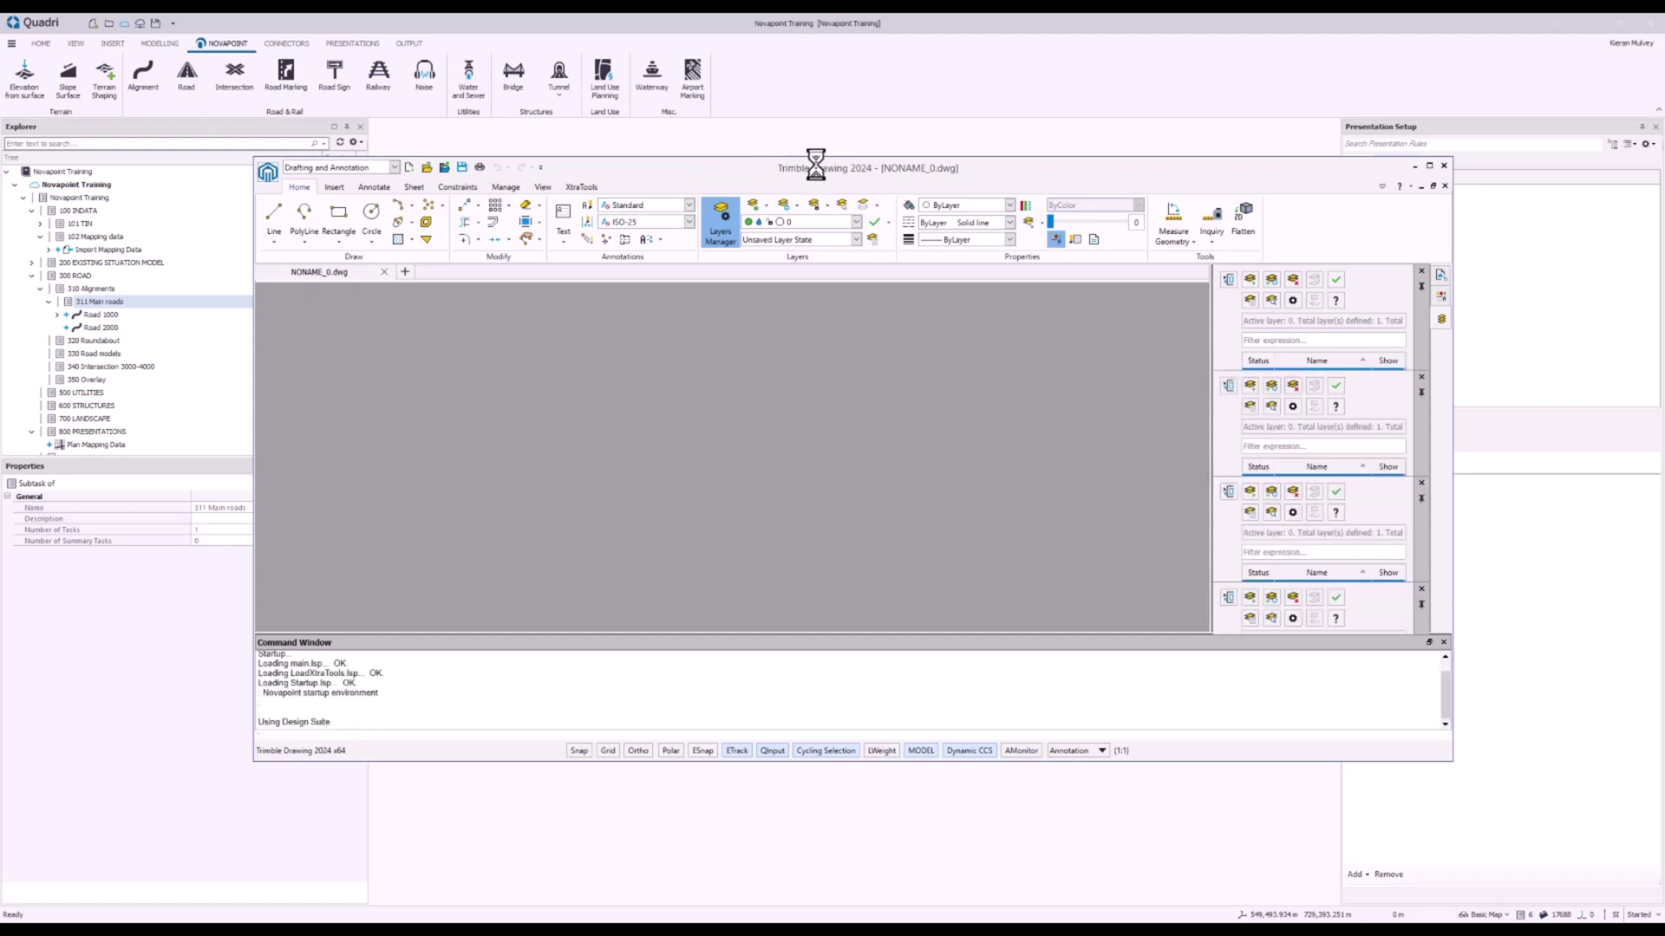
{"action": "left_click_drag", "start_coordinate": [833, 158], "coordinate": [832, 17]}
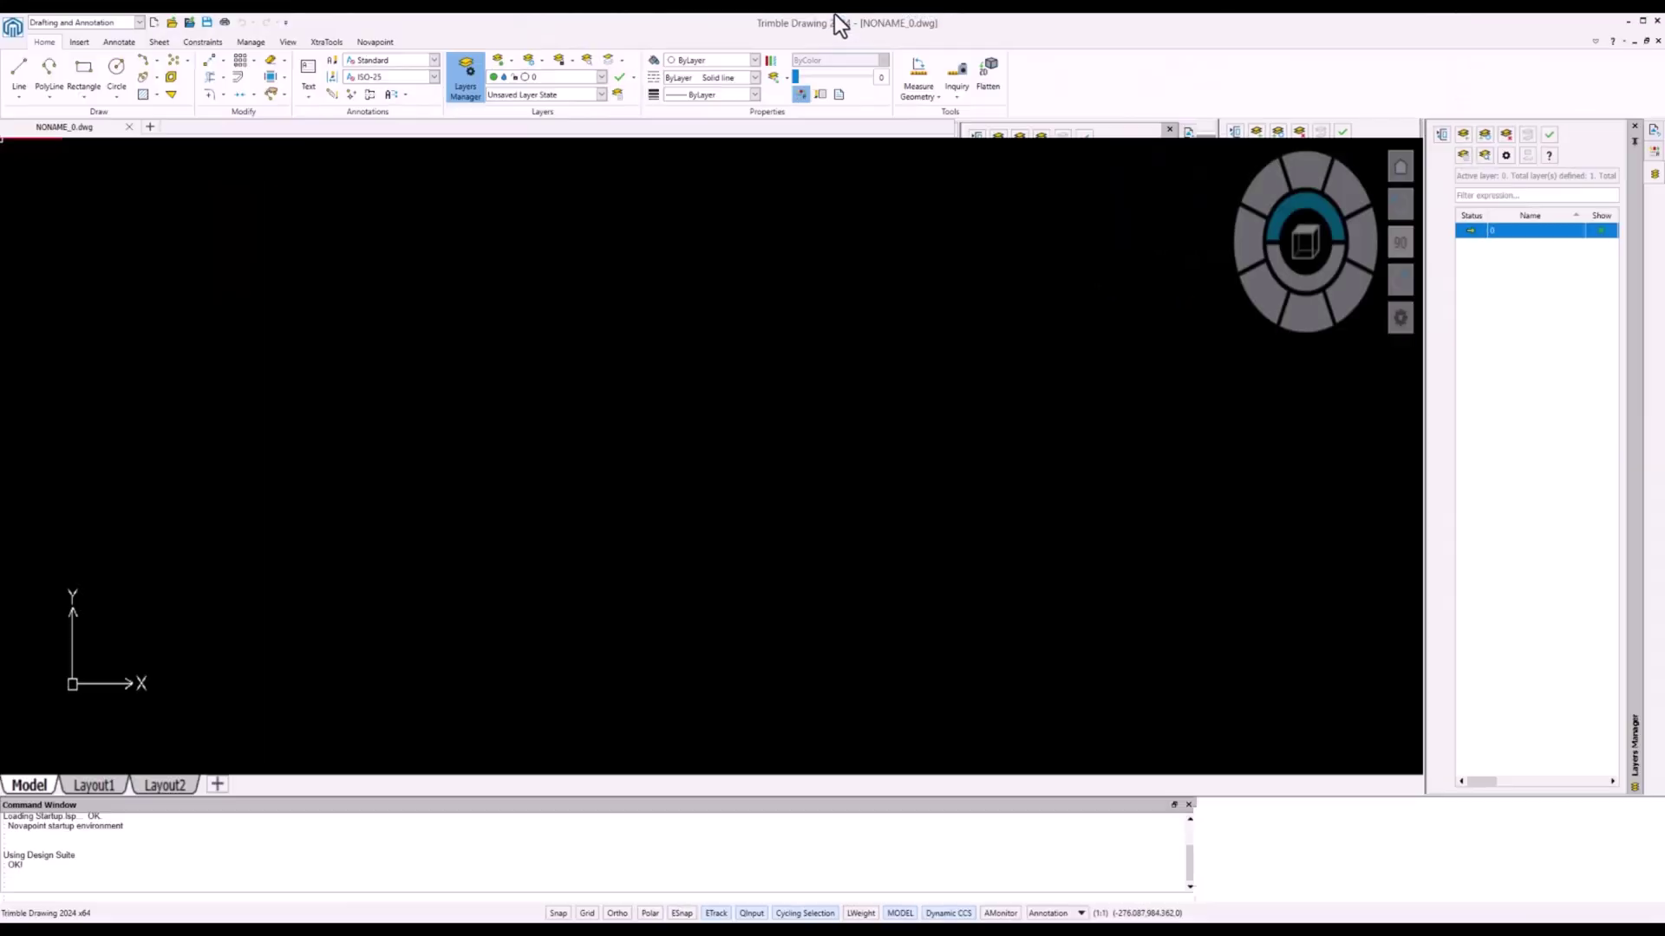
Load the Novapoint Road Professional module from the Novapoint Module list, applying and confirming
{"action": "left_click", "coordinate": [378, 42]}
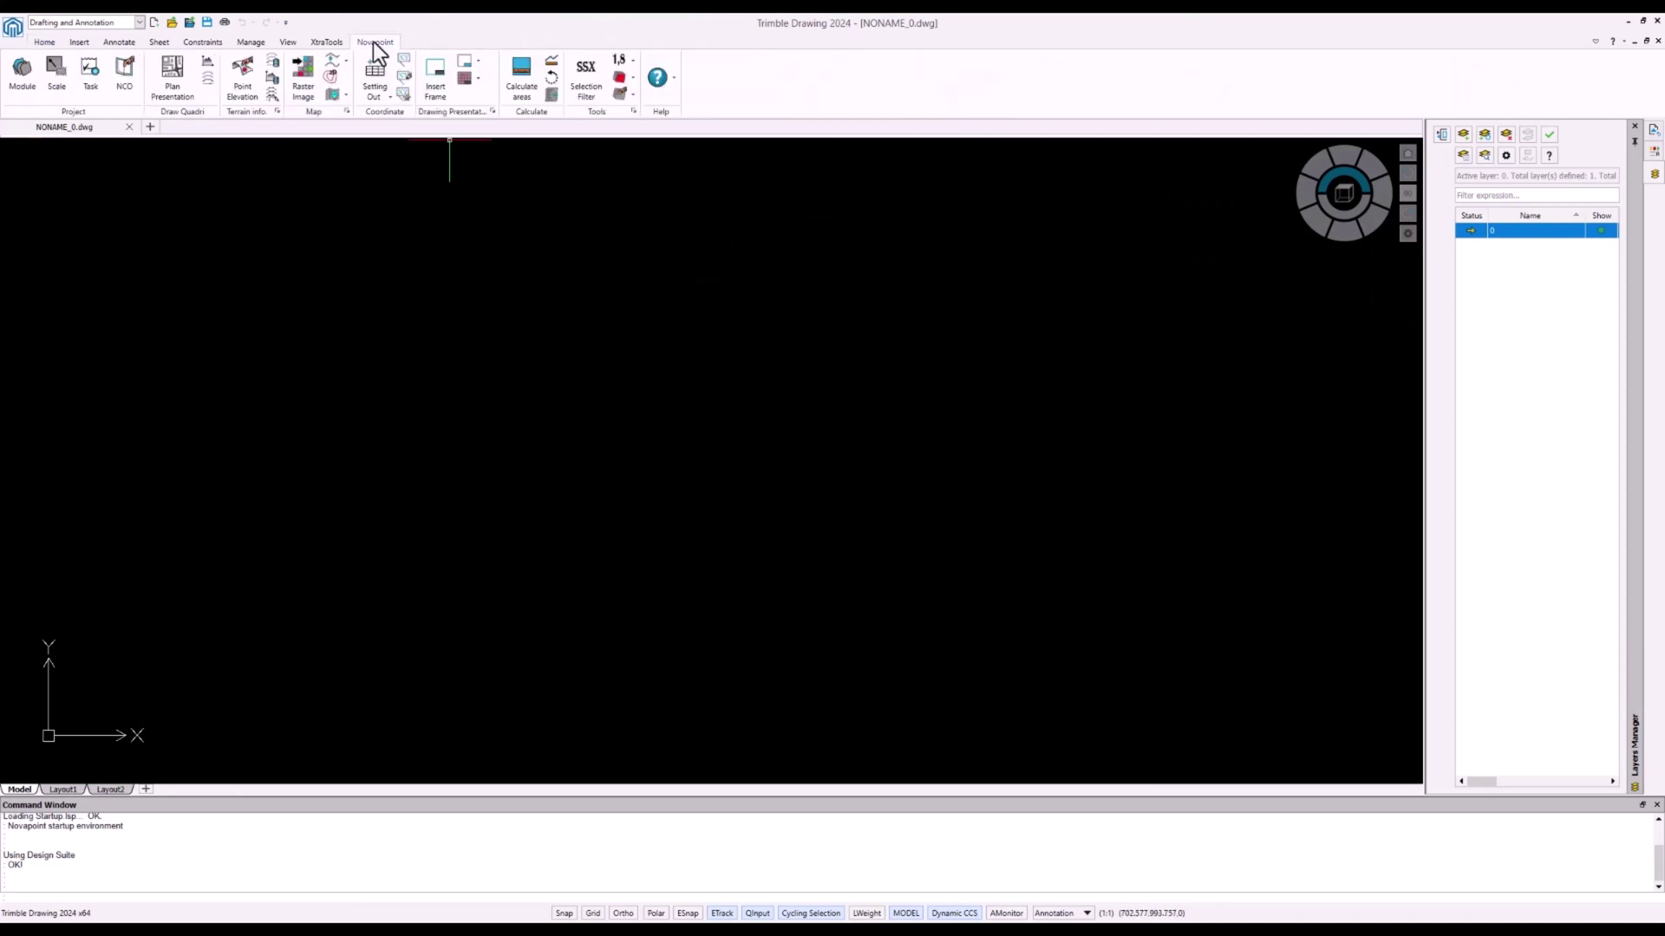
{"action": "left_click", "coordinate": [28, 86]}
{"action": "left_click", "coordinate": [338, 226]}
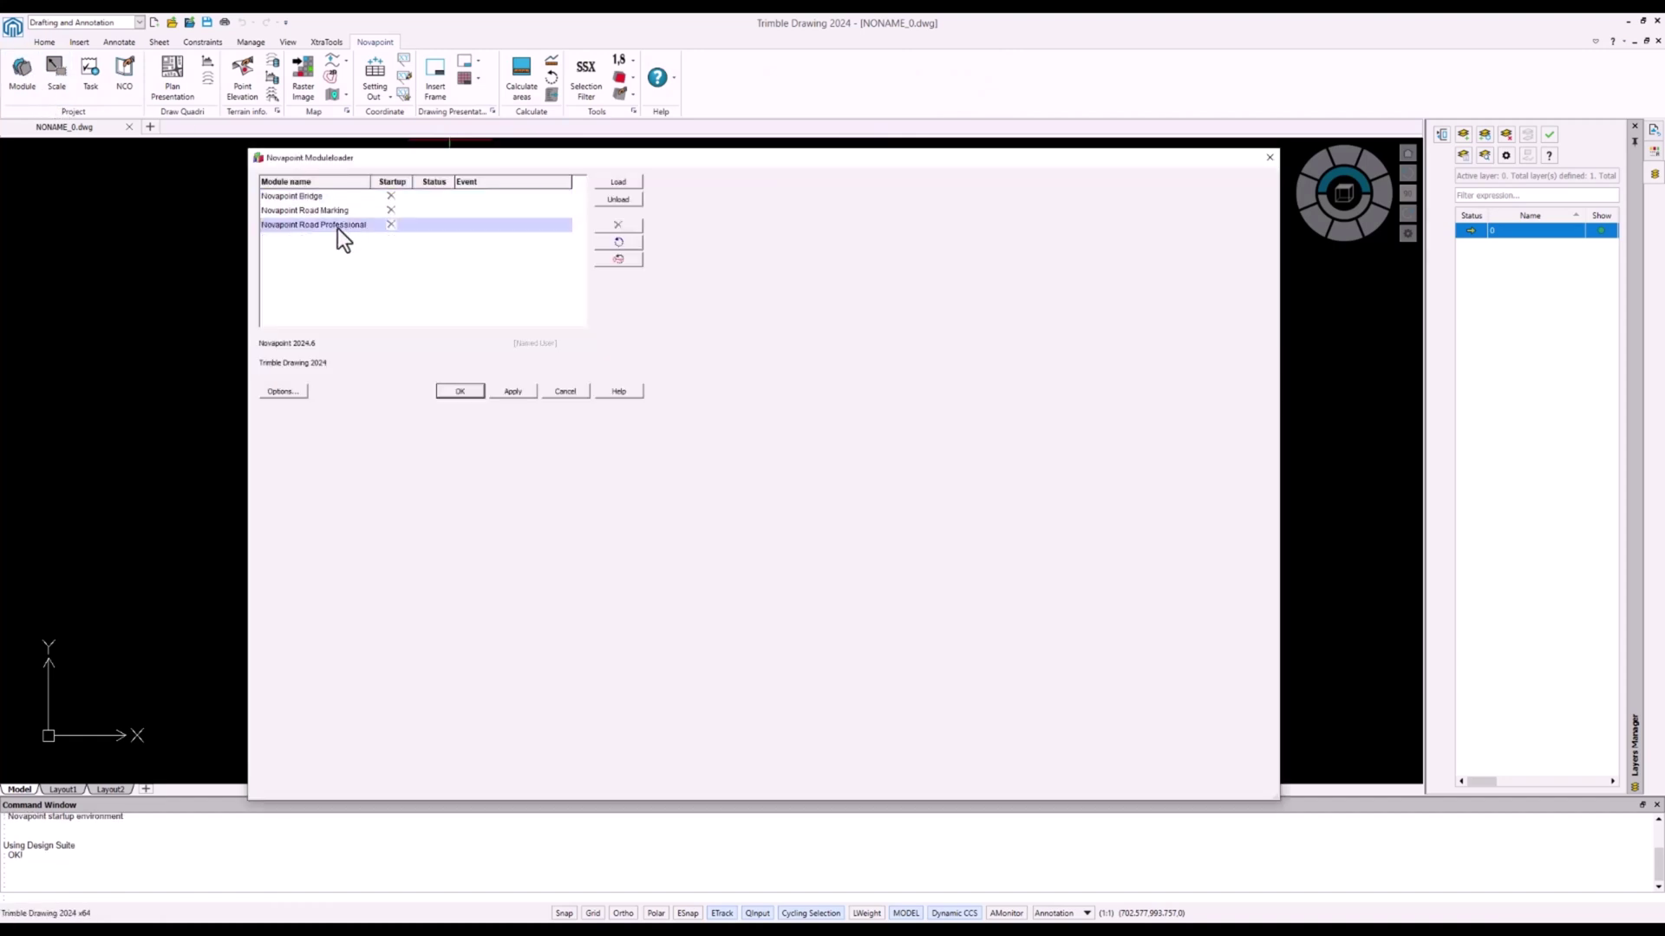
{"action": "left_click", "coordinate": [610, 185]}
{"action": "left_click", "coordinate": [506, 393]}
{"action": "left_click", "coordinate": [470, 393]}
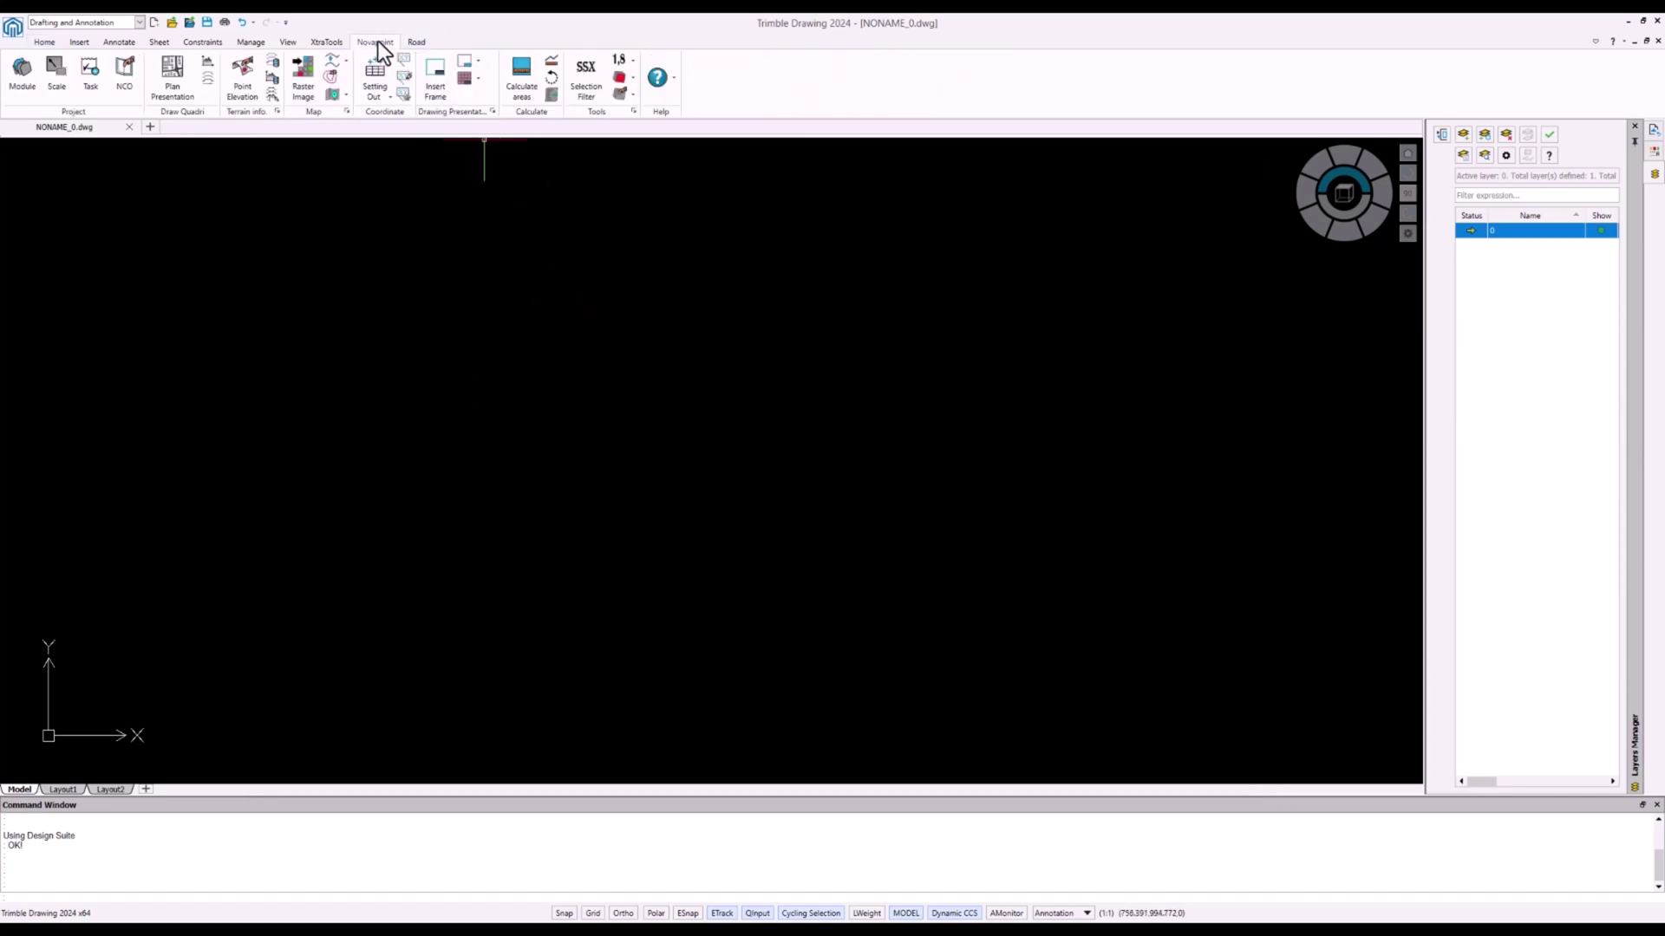
Draw the 800 PRESENTATIONS/Plan Mapping Data plan presentation into NONAME_0.dwg
{"action": "left_click", "coordinate": [178, 77]}
{"action": "left_click_drag", "start_coordinate": [617, 346], "coordinate": [567, 265]}
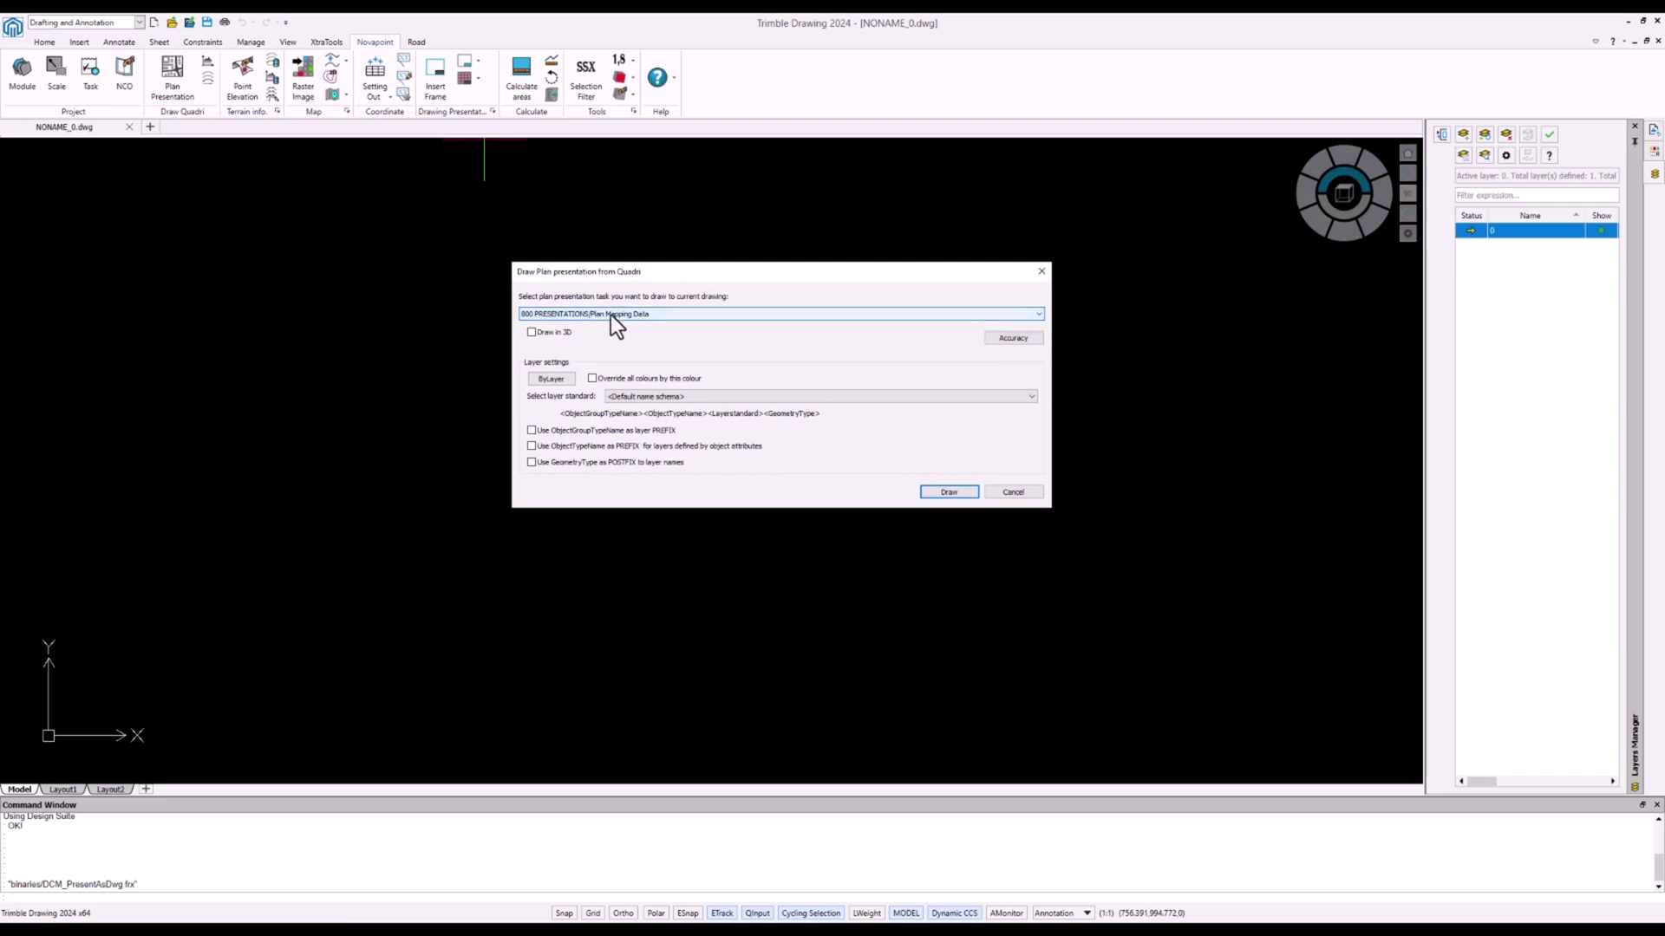
{"action": "left_click", "coordinate": [648, 314]}
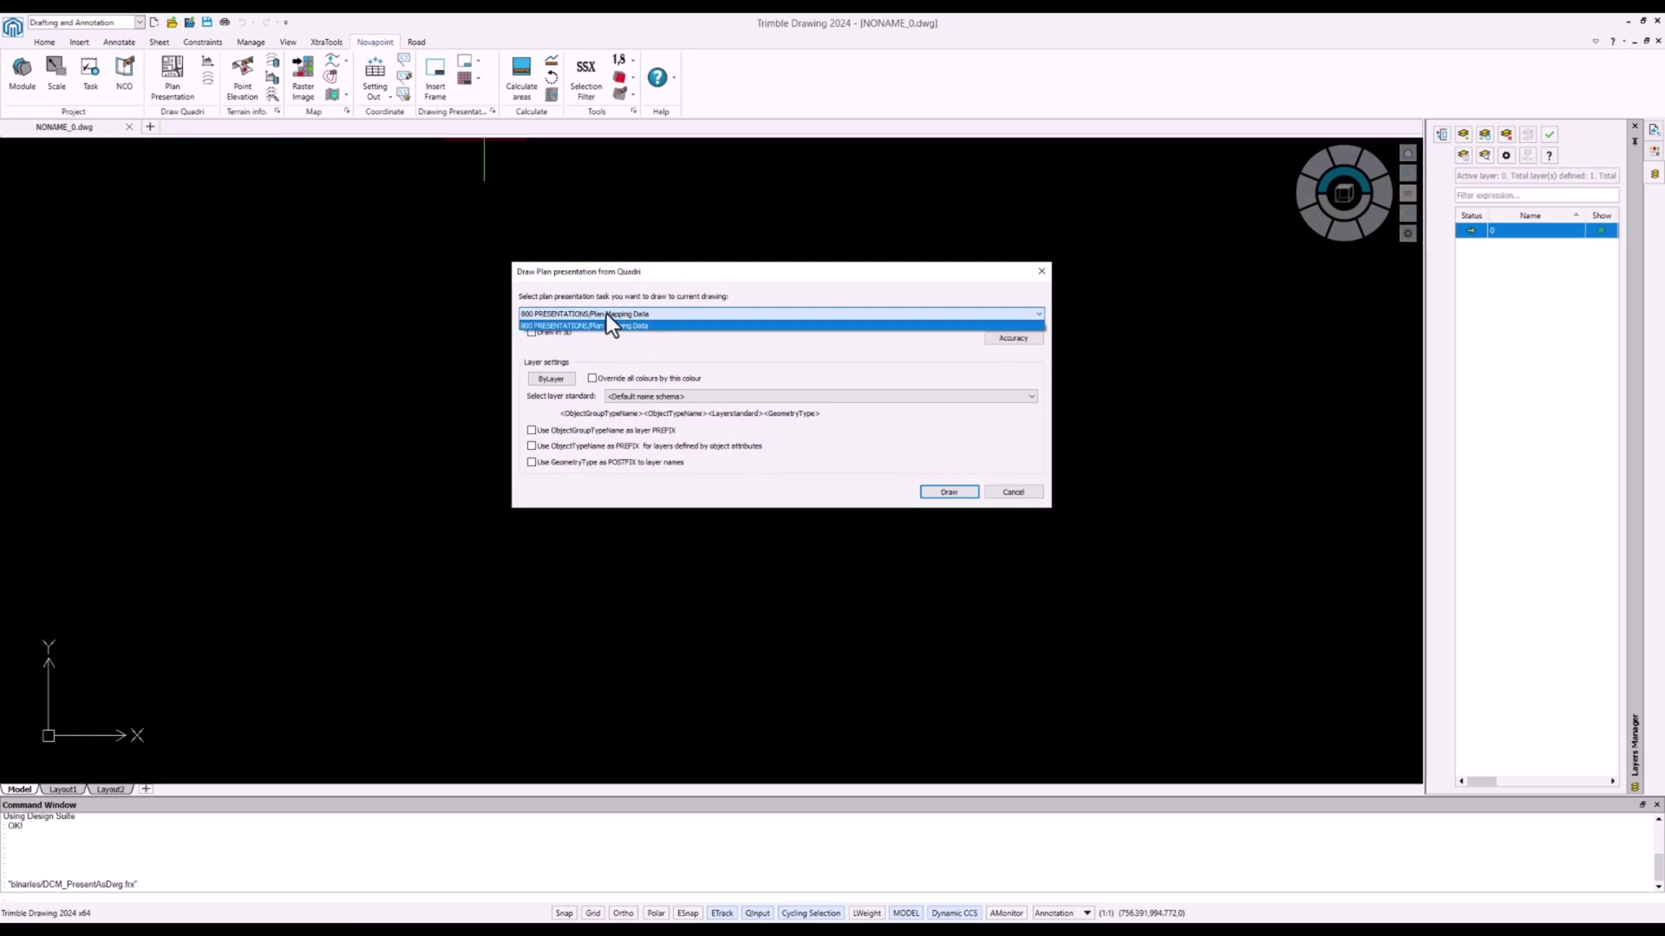
{"action": "left_click", "coordinate": [640, 315]}
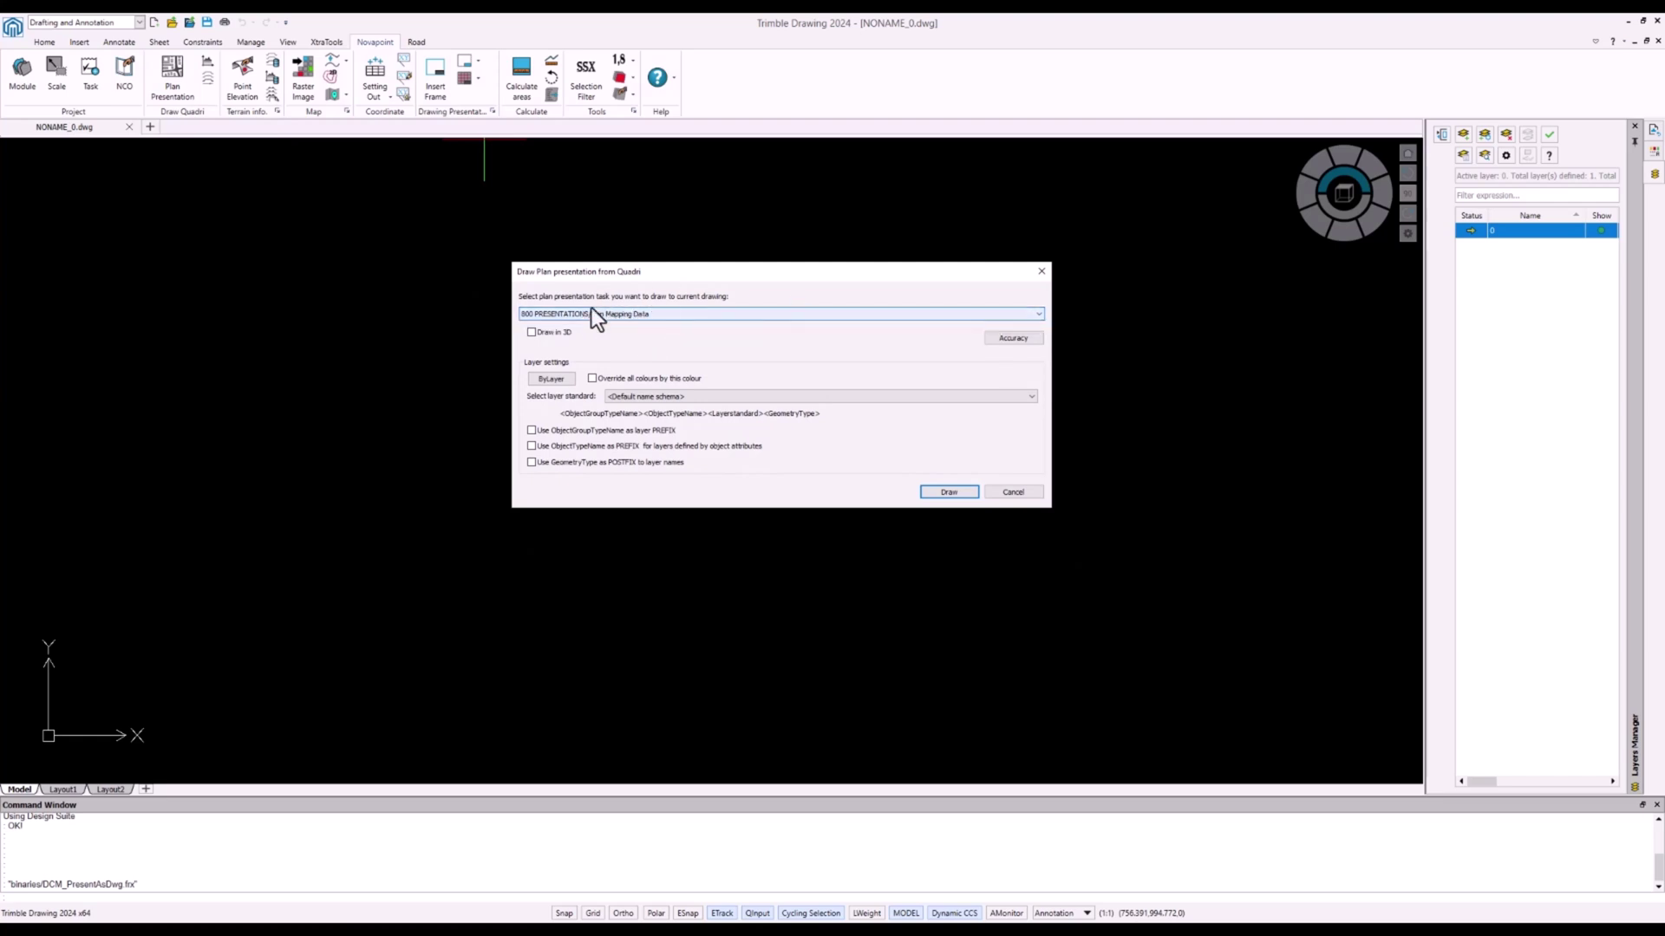
{"action": "left_click", "coordinate": [949, 492]}
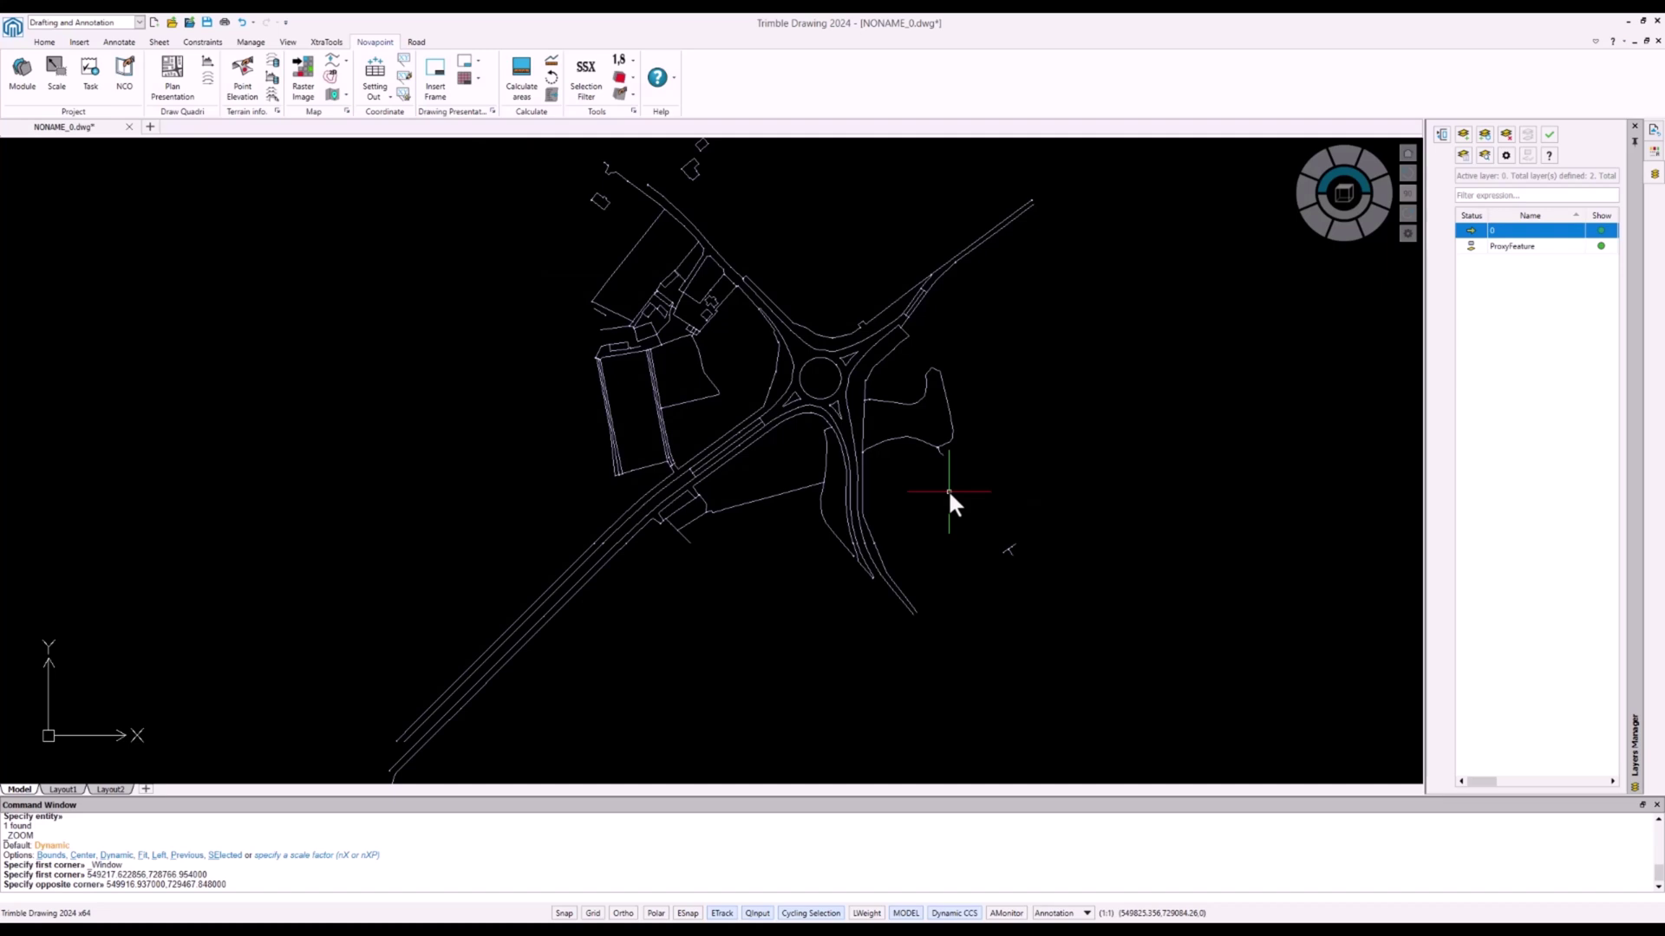
Centre and zoom the drawn map on the roundabout, then bring up the Road tools
{"action": "middle_click_drag", "start_coordinate": [885, 338], "coordinate": [855, 357]}
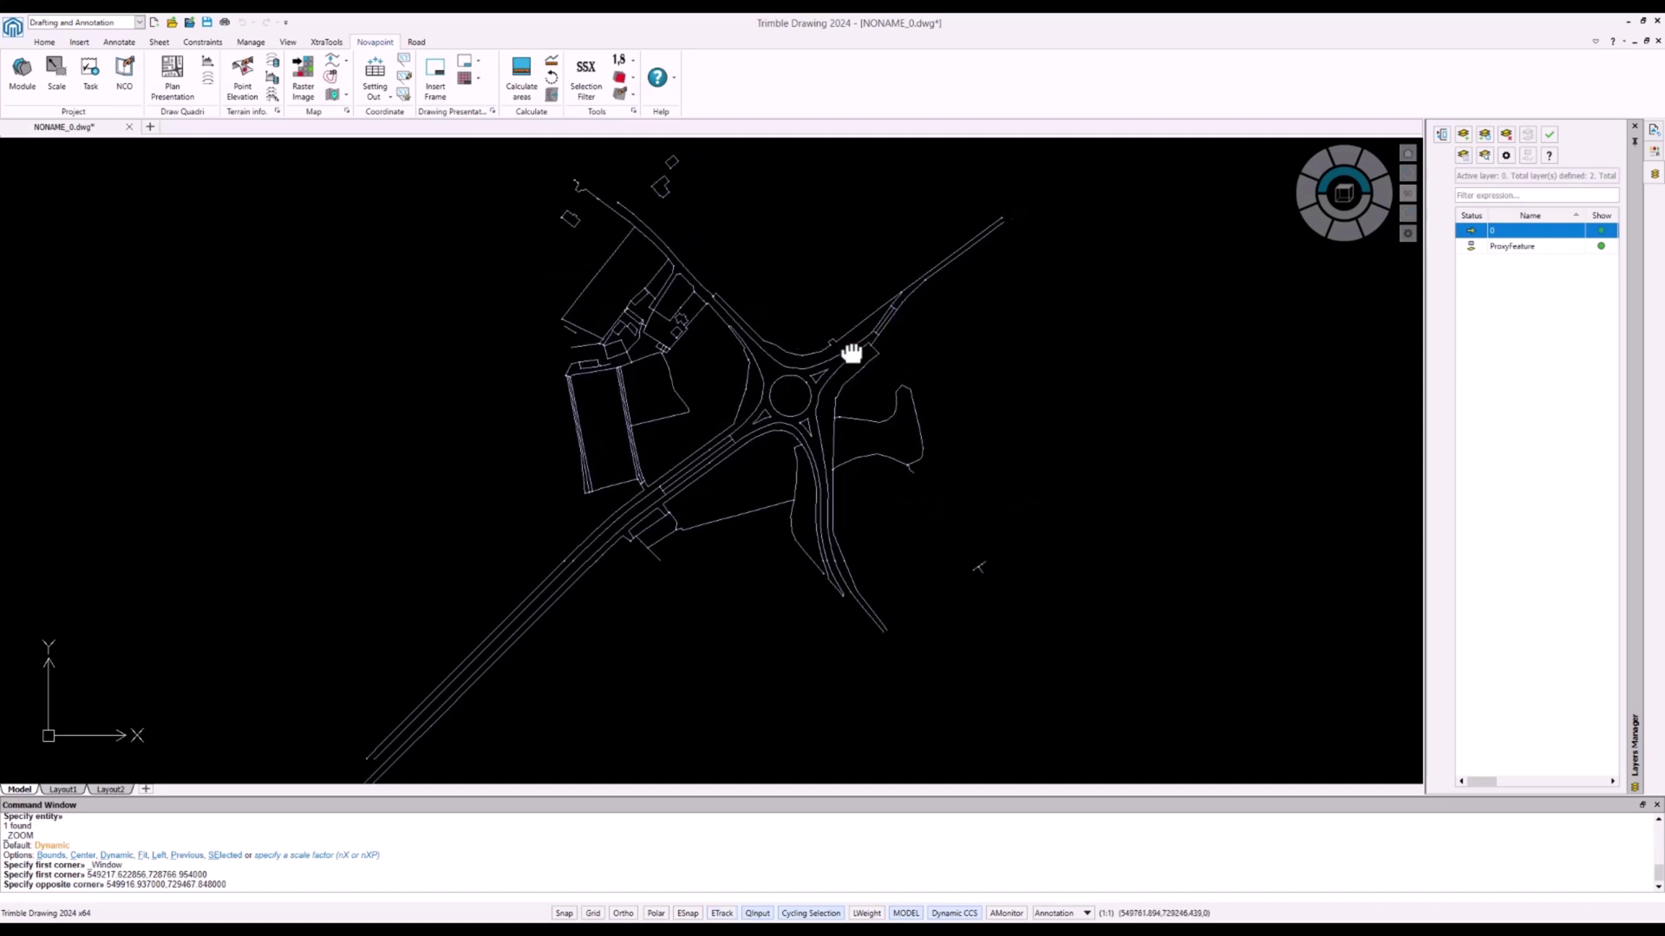
{"action": "scroll", "coordinate": [800, 386], "scroll_direction": "up", "scroll_amount": 4}
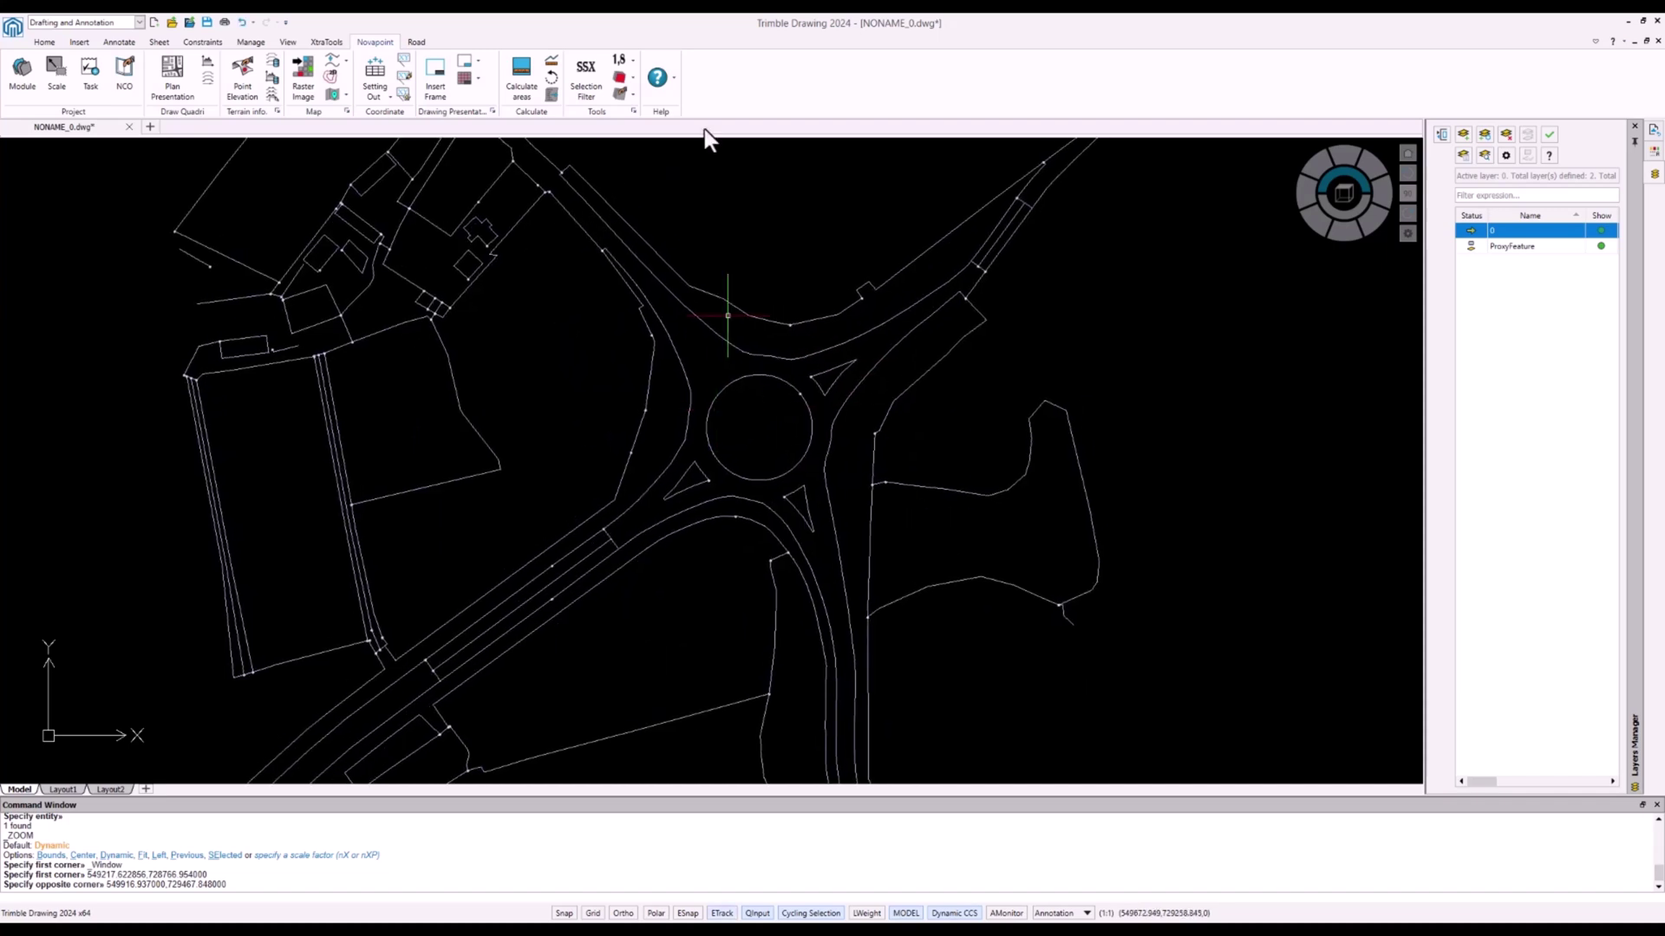
{"action": "left_click", "coordinate": [417, 42]}
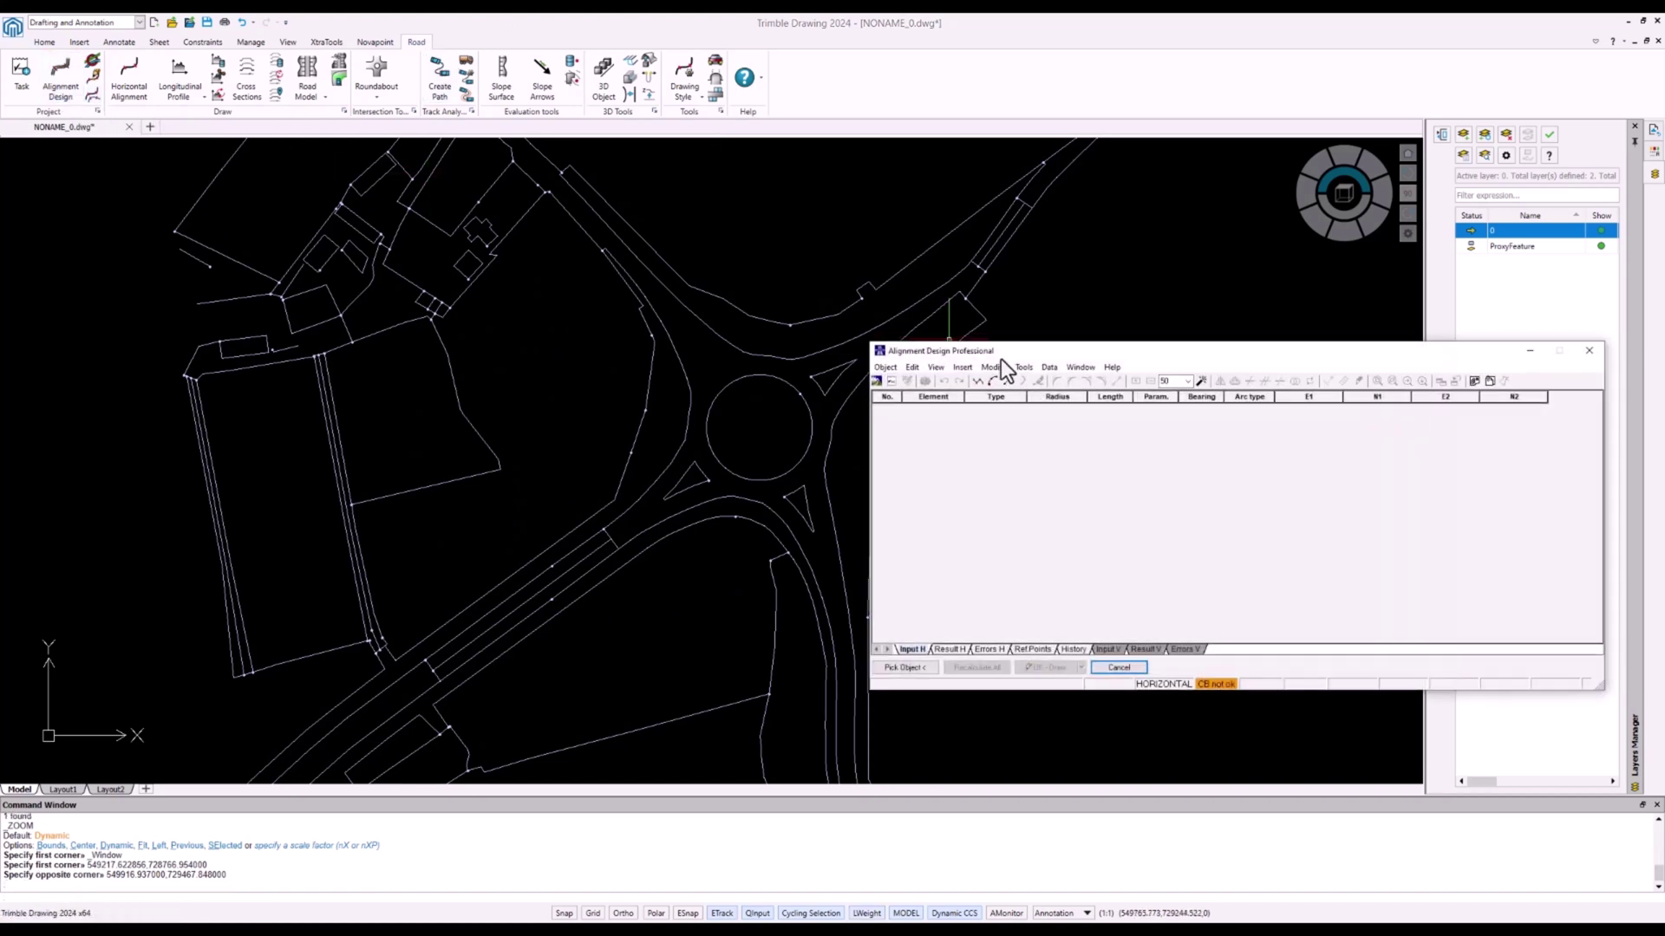
Choose Road 1000 as the current task via Object > Choose task in Alignment Design
{"action": "left_click_drag", "start_coordinate": [1000, 359], "coordinate": [624, 233]}
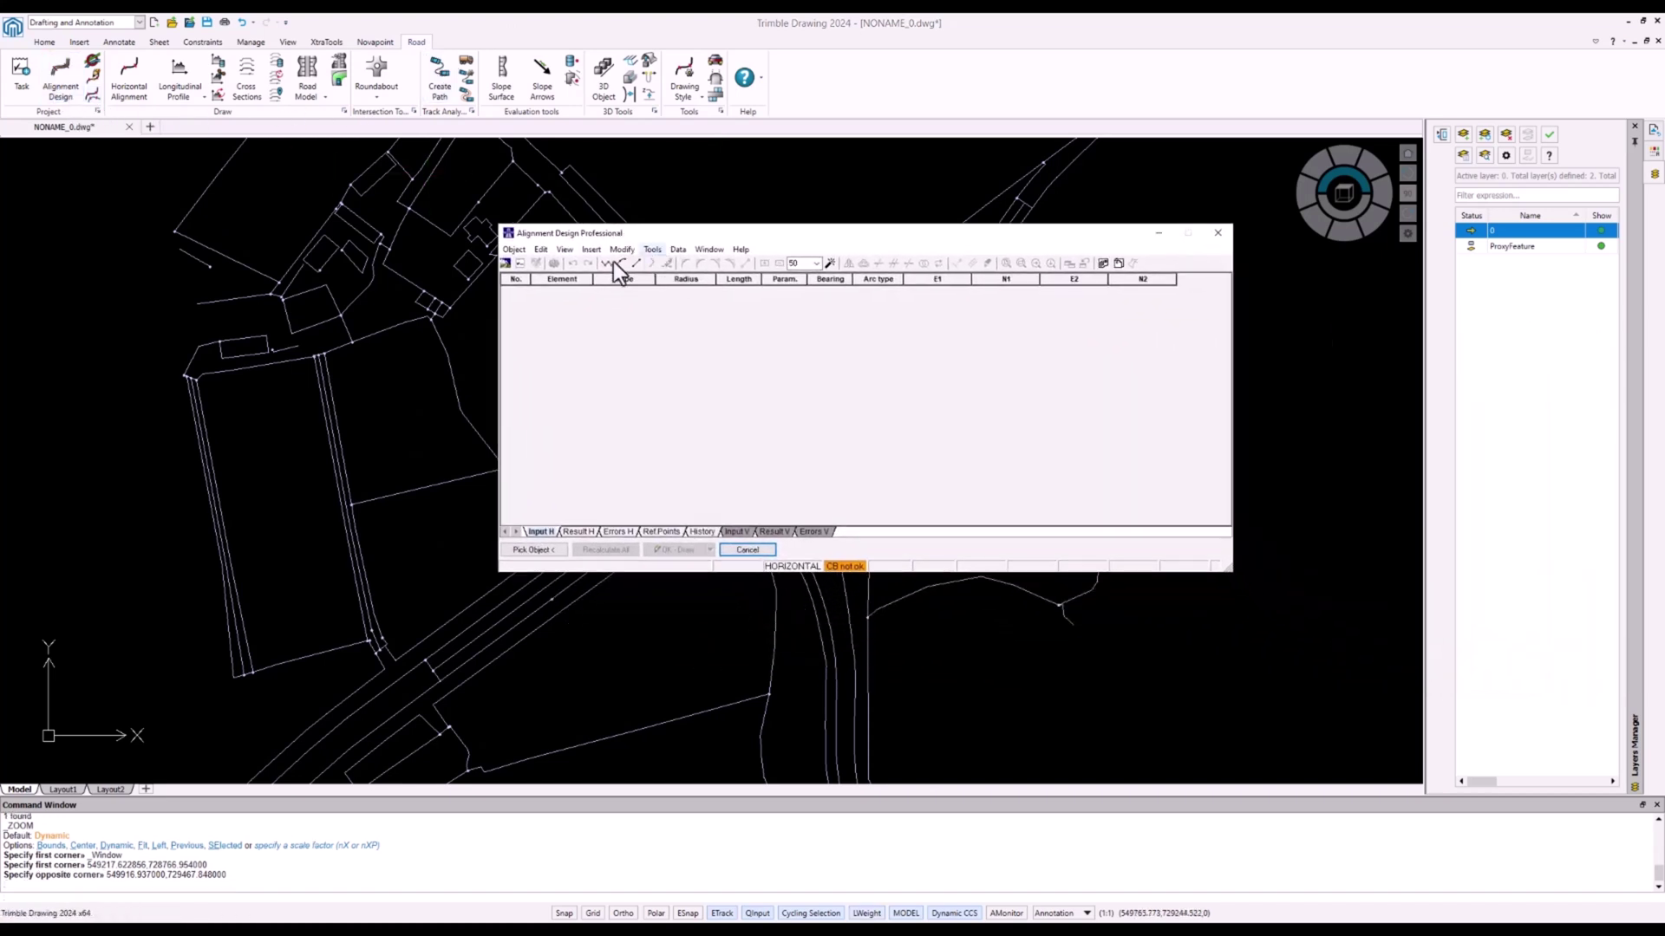
{"action": "left_click", "coordinate": [516, 250]}
{"action": "left_click", "coordinate": [528, 263]}
{"action": "left_click_drag", "start_coordinate": [348, 76], "coordinate": [669, 207]}
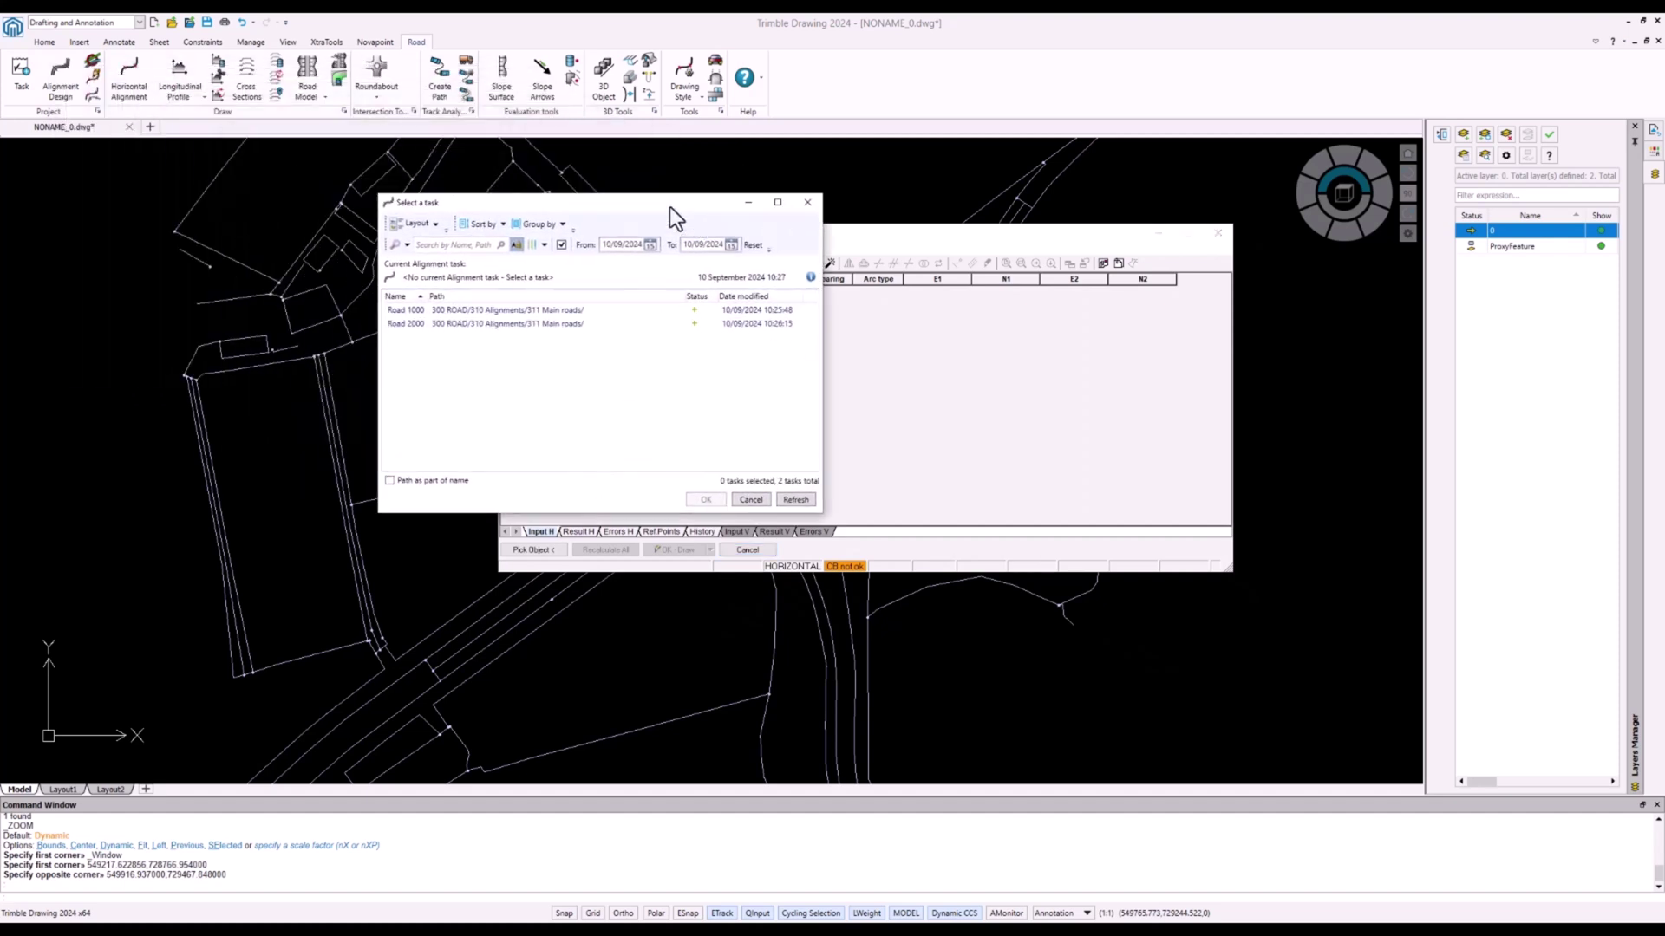
{"action": "left_click", "coordinate": [442, 311]}
{"action": "left_click", "coordinate": [705, 500]}
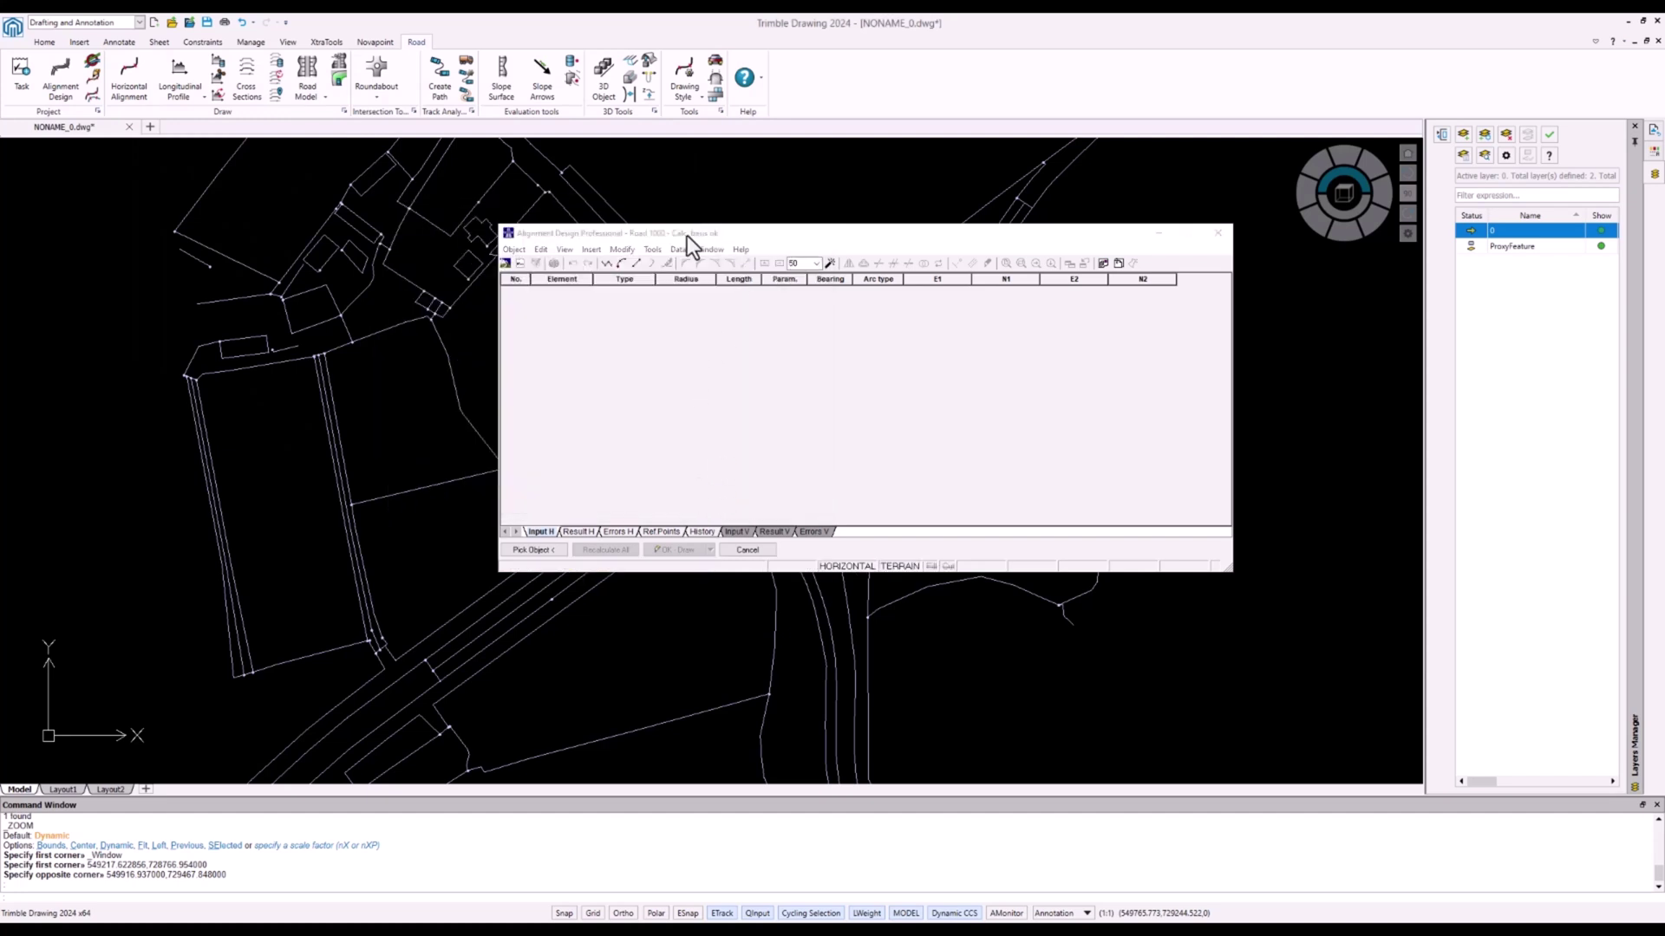
{"action": "left_click_drag", "start_coordinate": [687, 235], "coordinate": [789, 210]}
{"action": "middle_click_drag", "start_coordinate": [537, 408], "coordinate": [469, 300]}
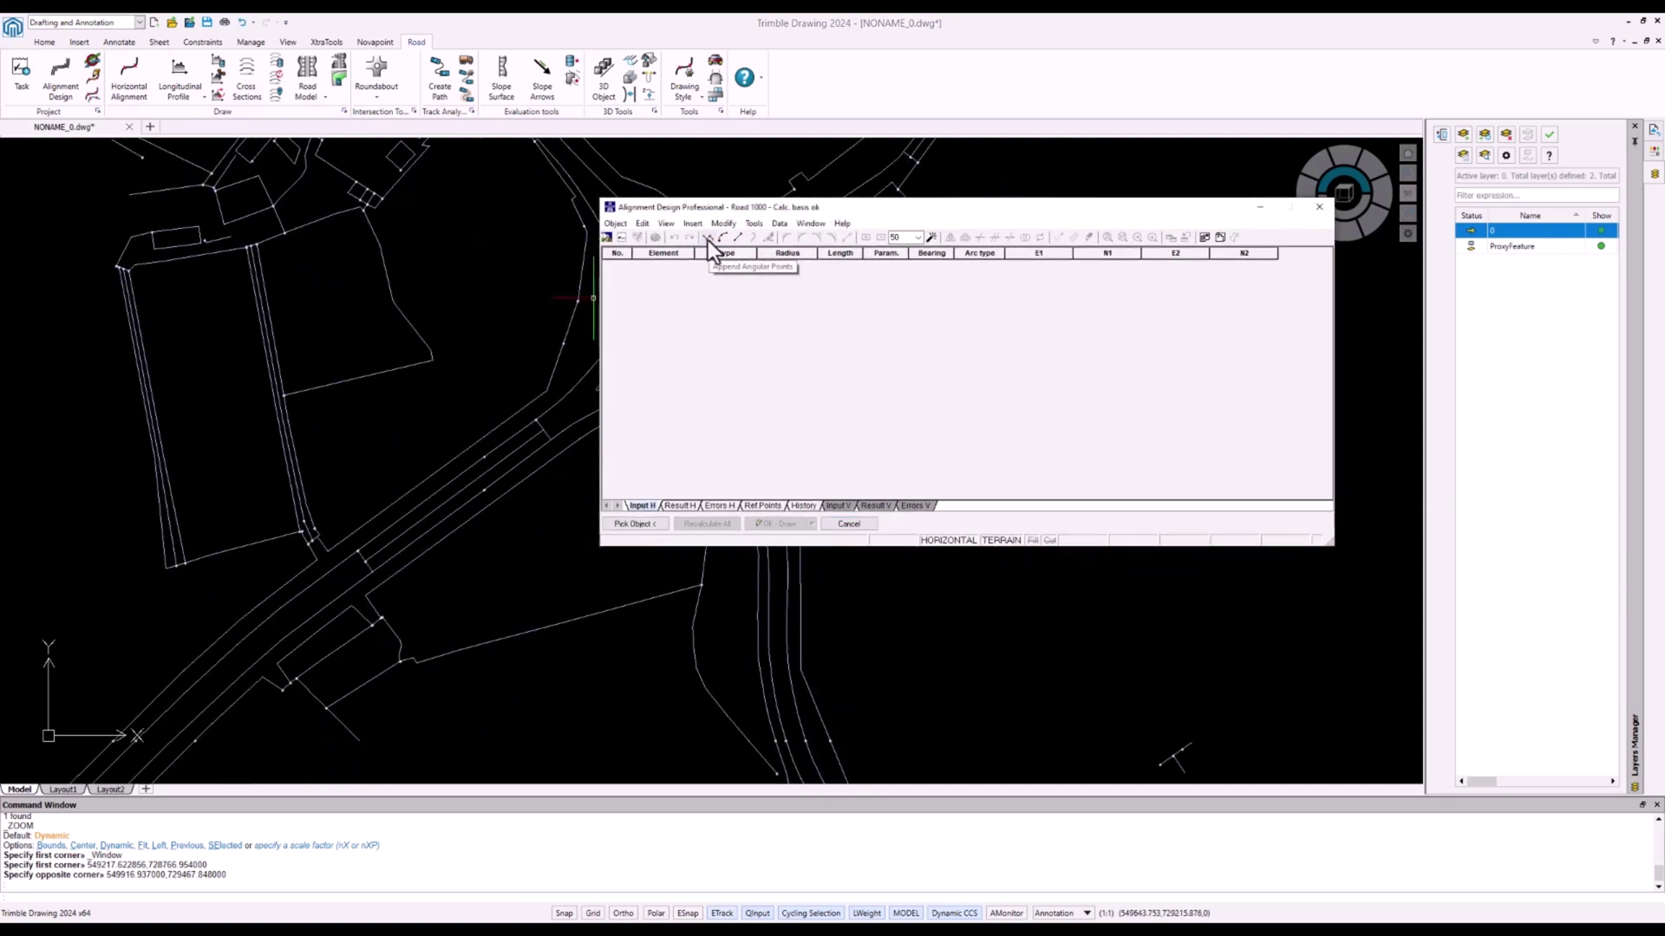
Place Road 1000's start point and point 1B along the main road
{"action": "left_click", "coordinate": [708, 241]}
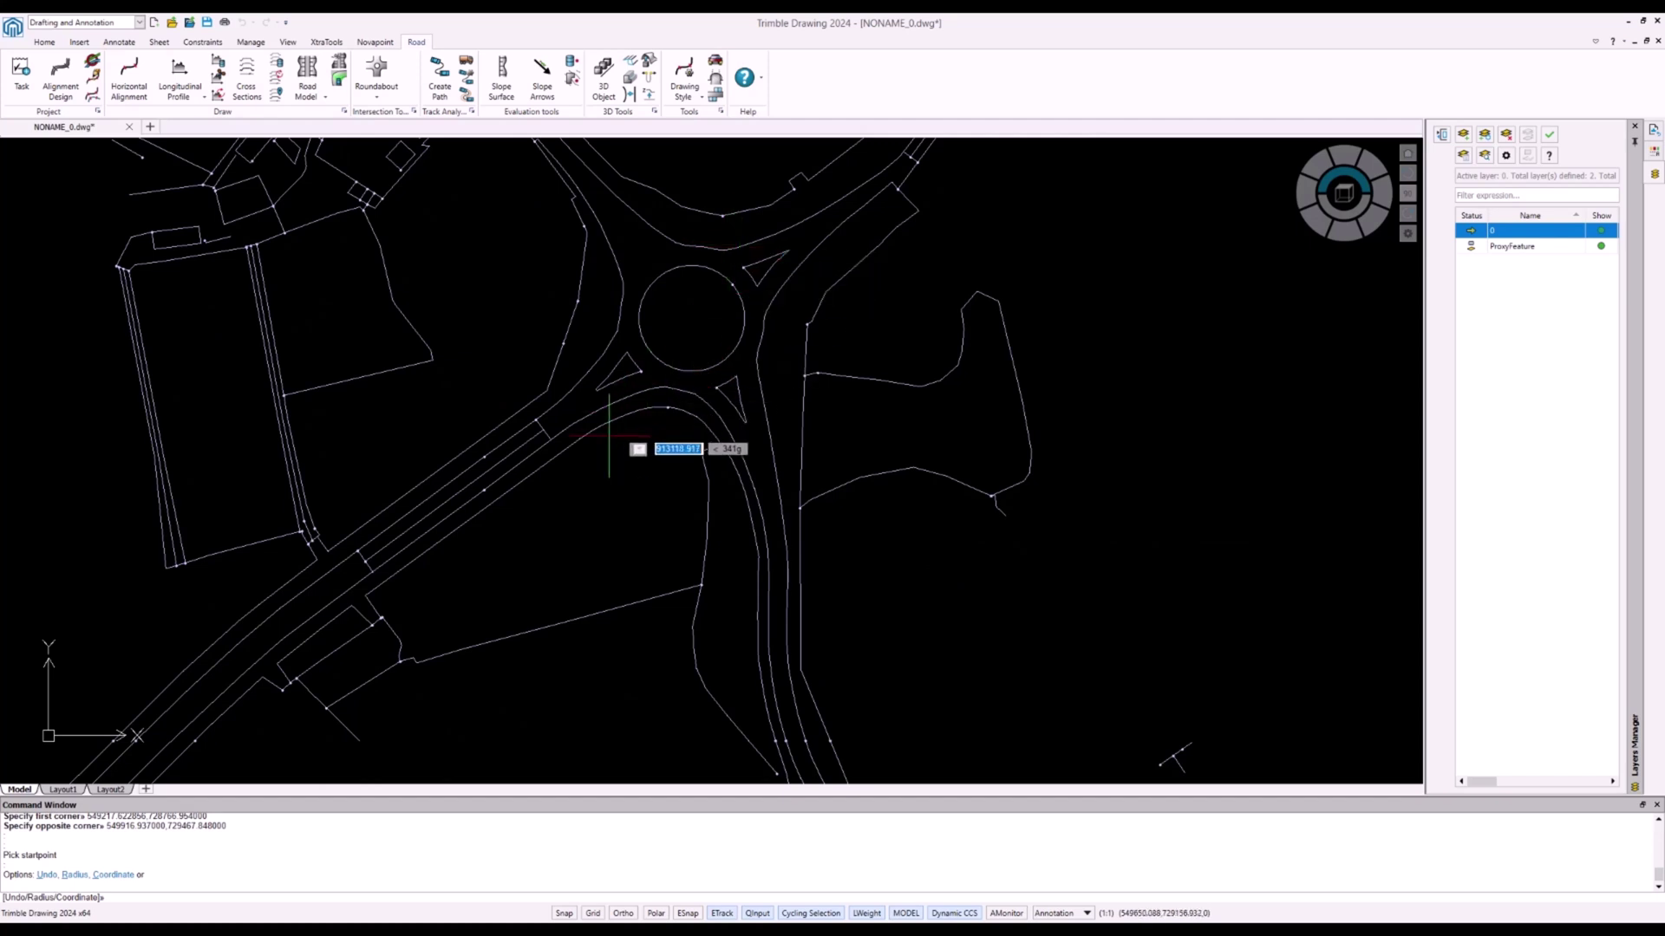
{"action": "middle_click_drag", "start_coordinate": [600, 467], "coordinate": [902, 310]}
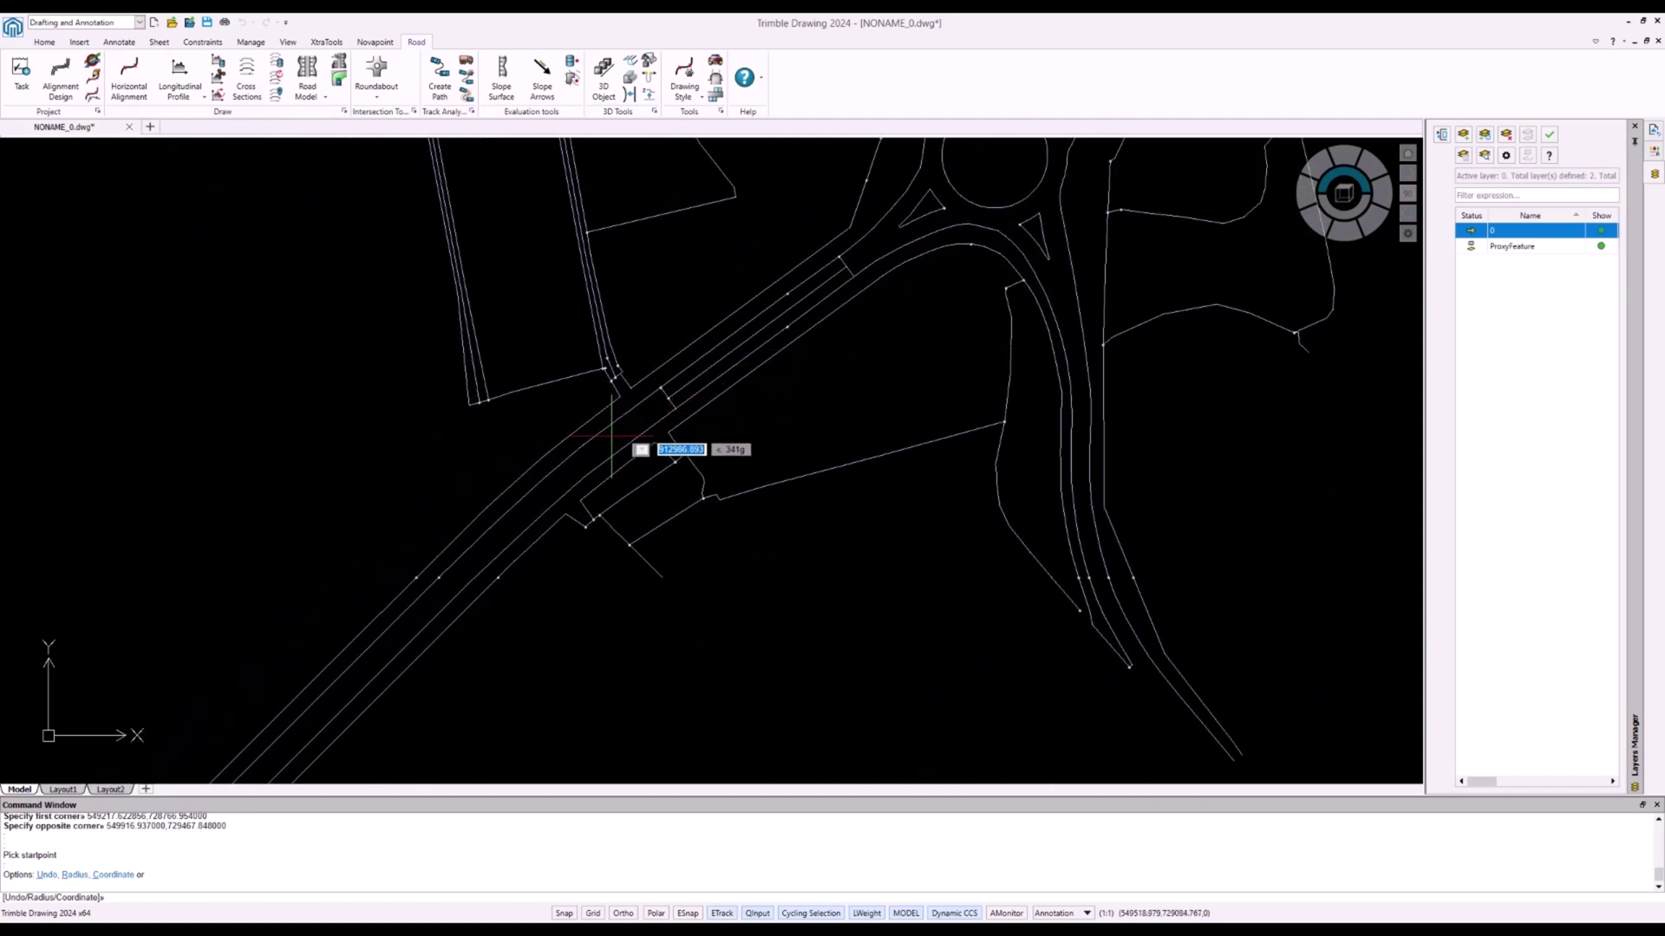
{"action": "left_click", "coordinate": [477, 558]}
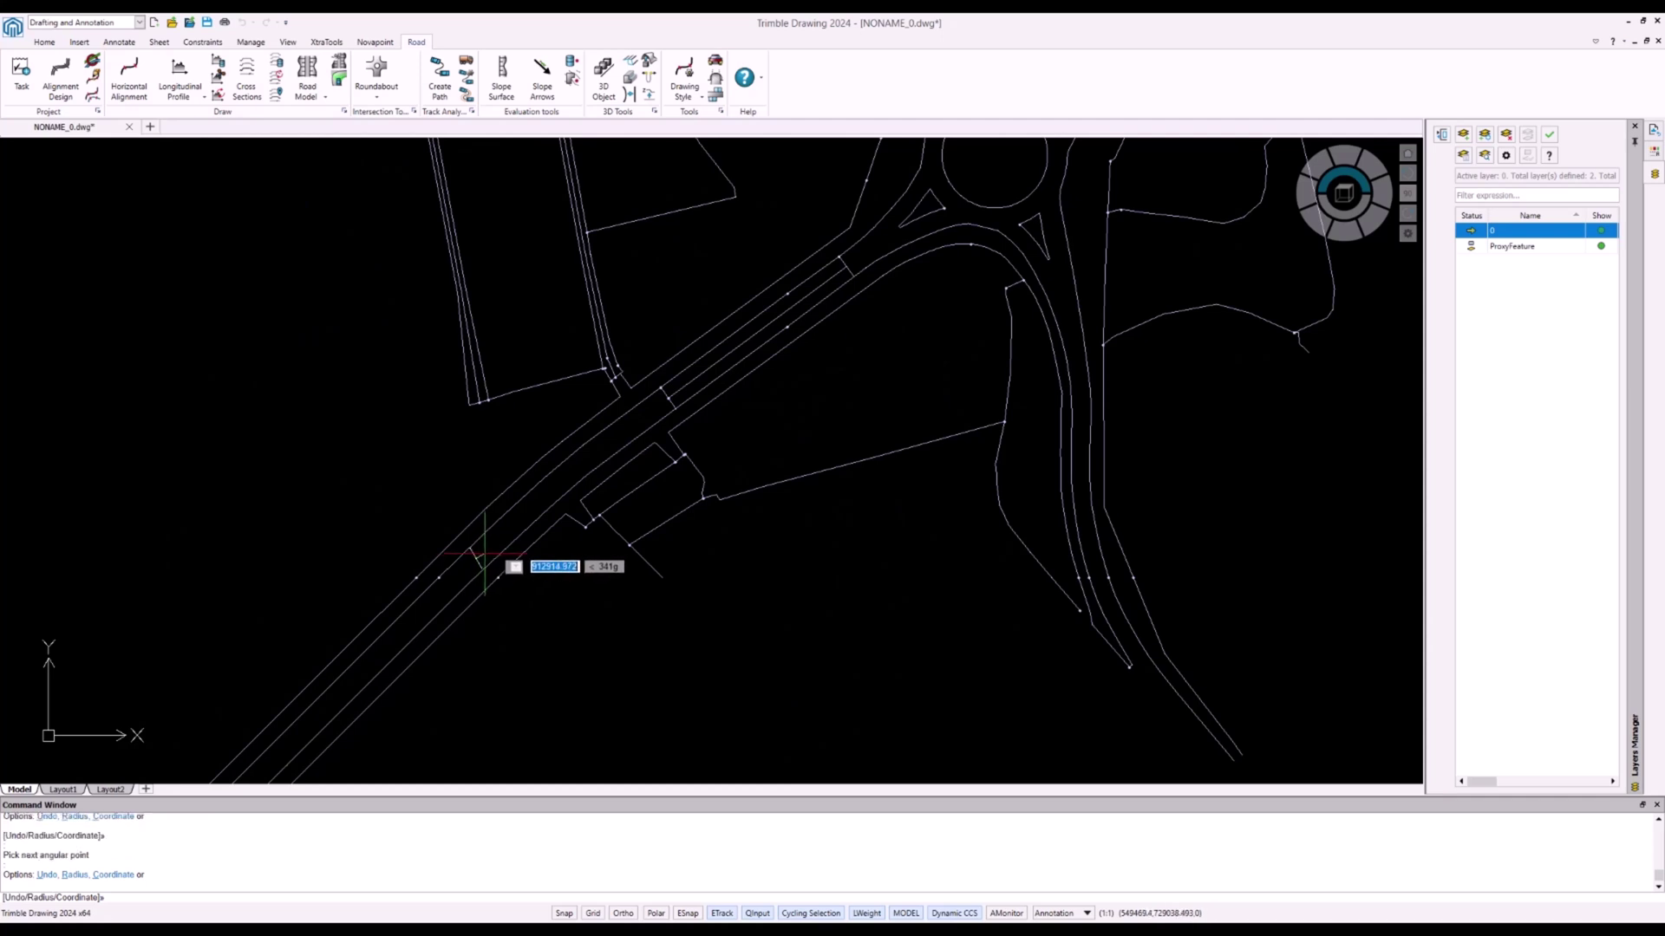
{"action": "left_click", "coordinate": [635, 419]}
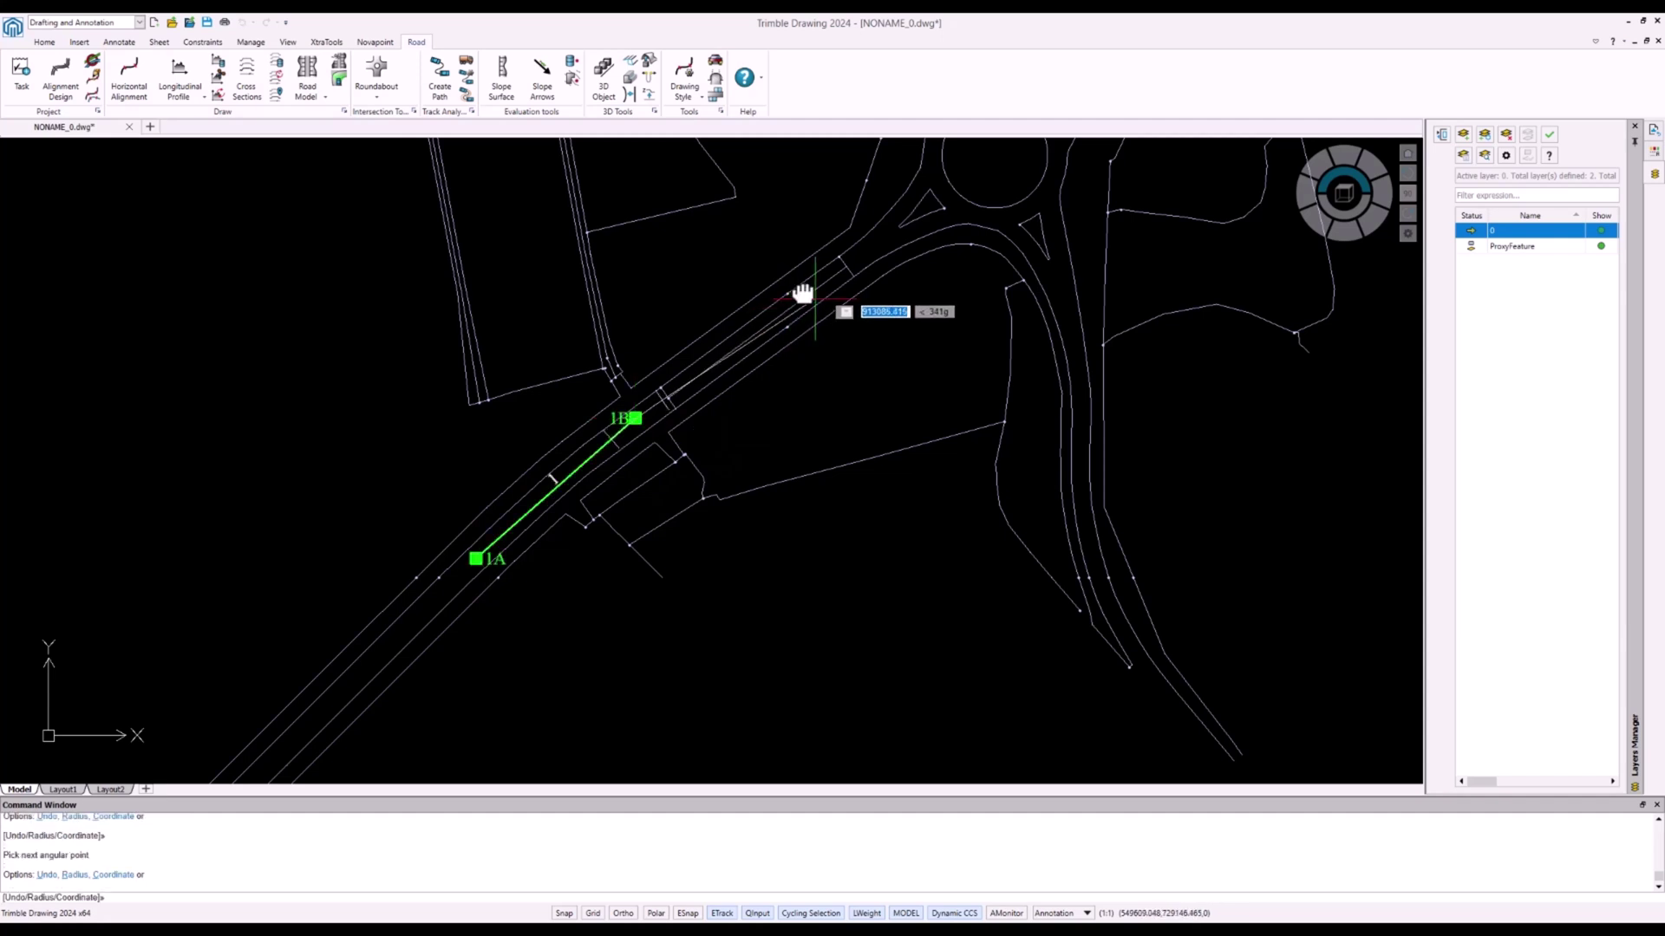
{"action": "middle_click_drag", "start_coordinate": [807, 282], "coordinate": [520, 486]}
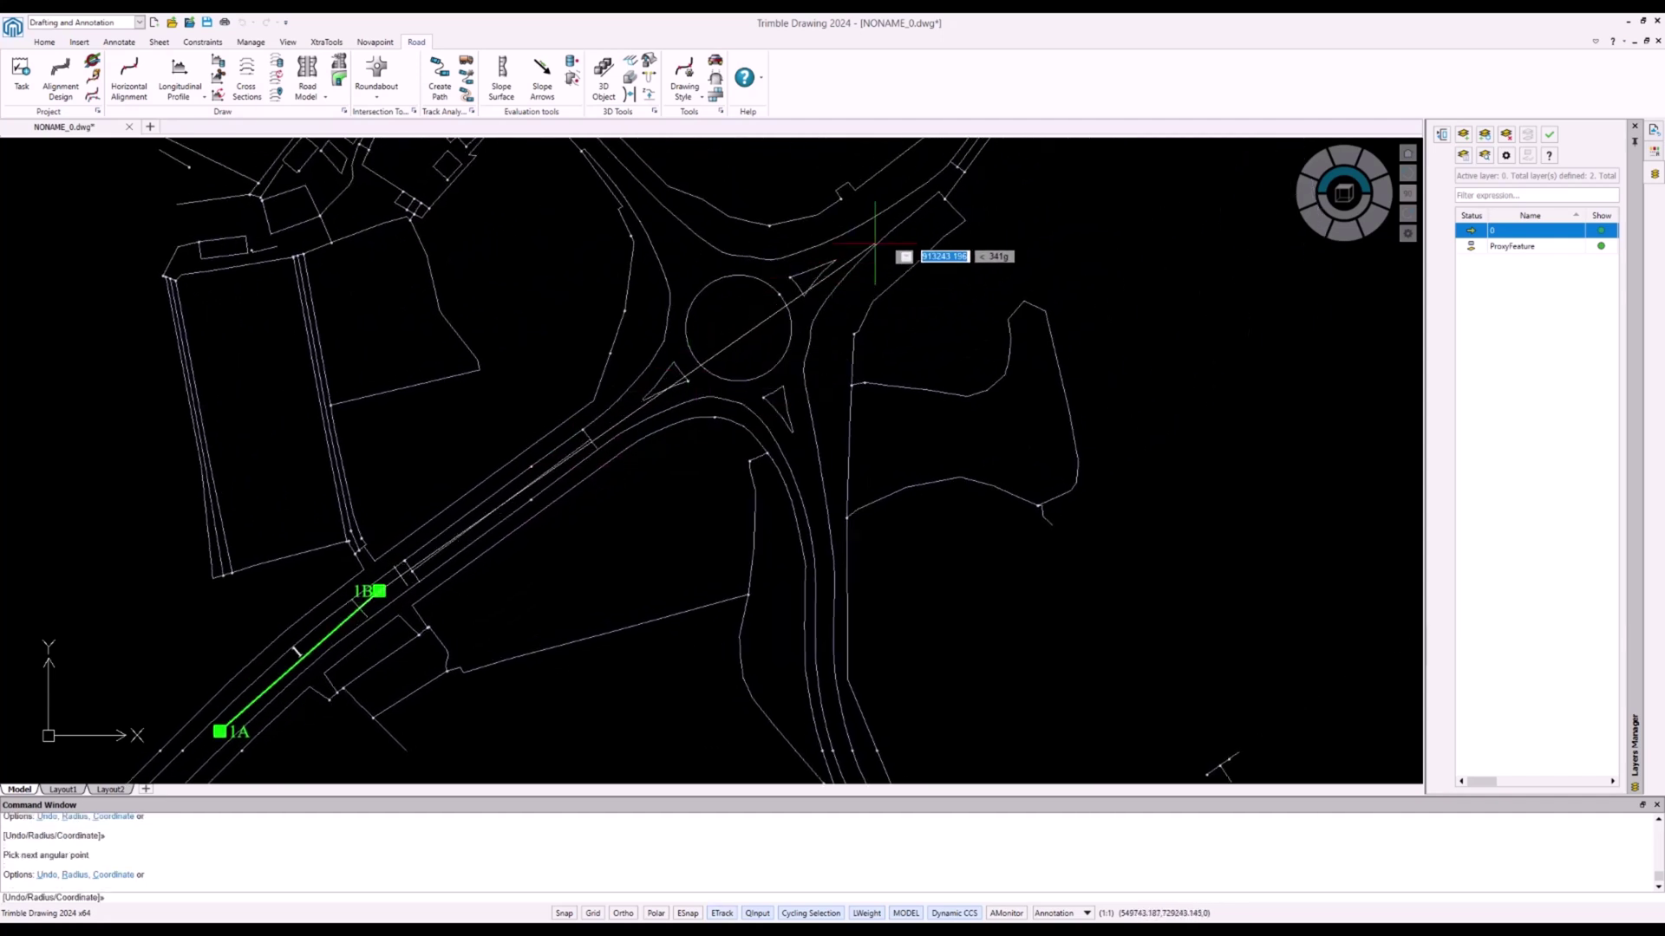
{"action": "middle_click_drag", "start_coordinate": [867, 220], "coordinate": [724, 328]}
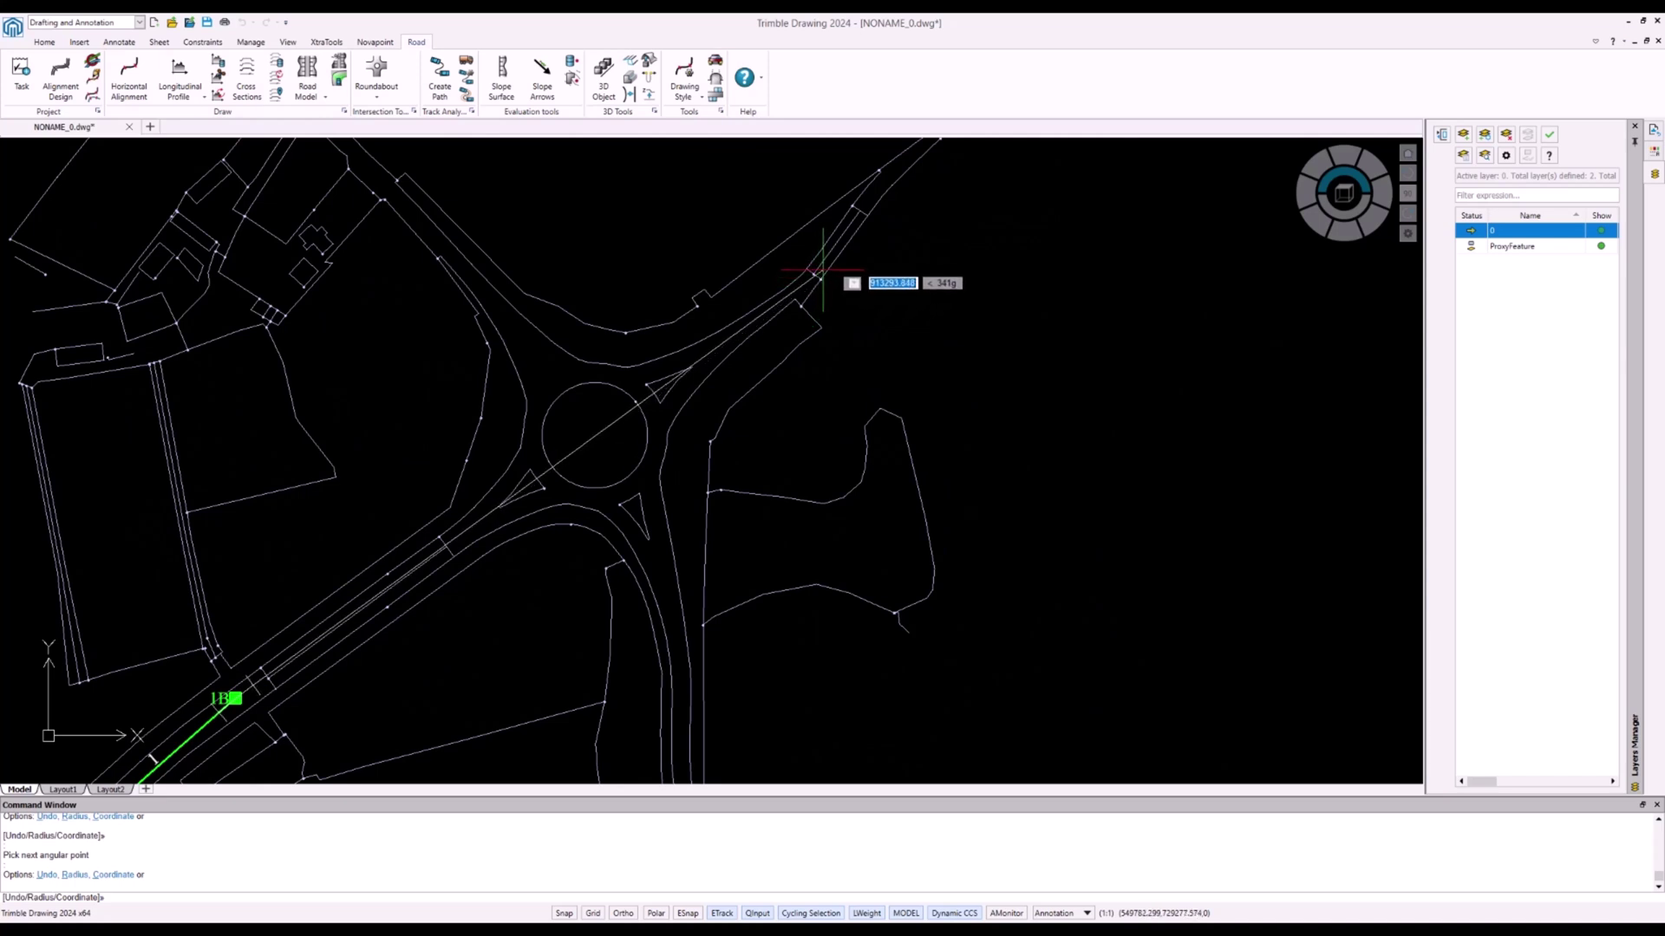
Add points 3B, 5B and end point 7B northeast of the roundabout, then finish the alignment
{"action": "left_click", "coordinate": [824, 267]}
{"action": "mouse_move", "coordinate": [830, 267]}
{"action": "middle_mouse_down"}
{"action": "mouse_move", "coordinate": [803, 234]}
{"action": "mouse_move", "coordinate": [654, 352]}
{"action": "middle_mouse_up"}
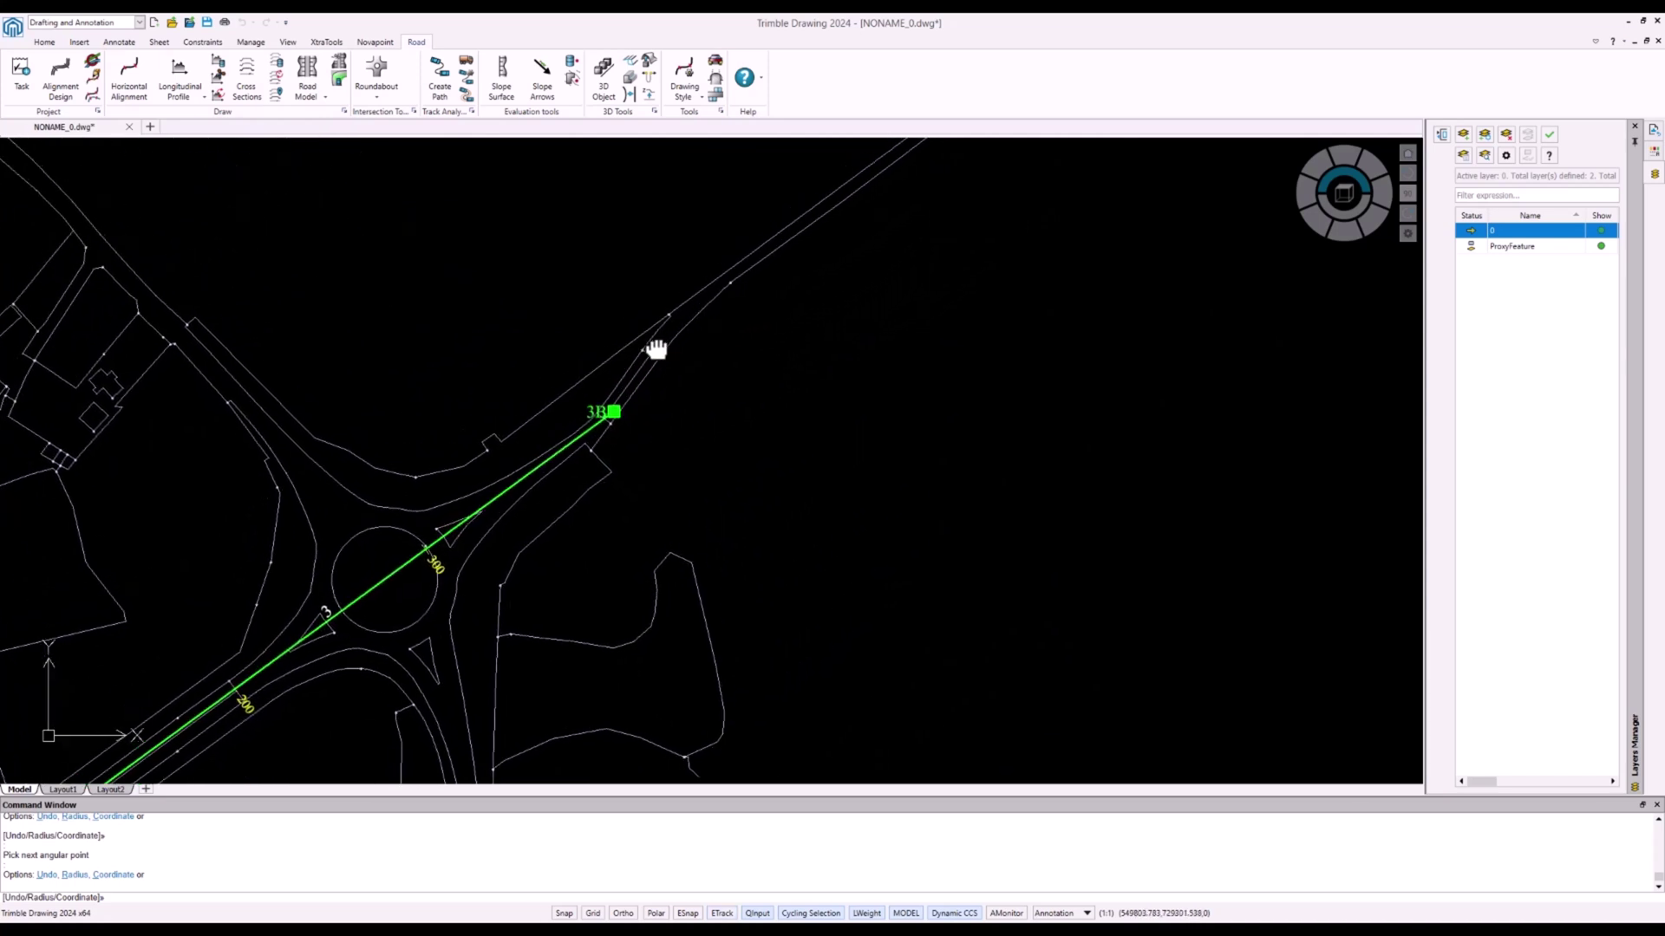
{"action": "left_click", "coordinate": [721, 256]}
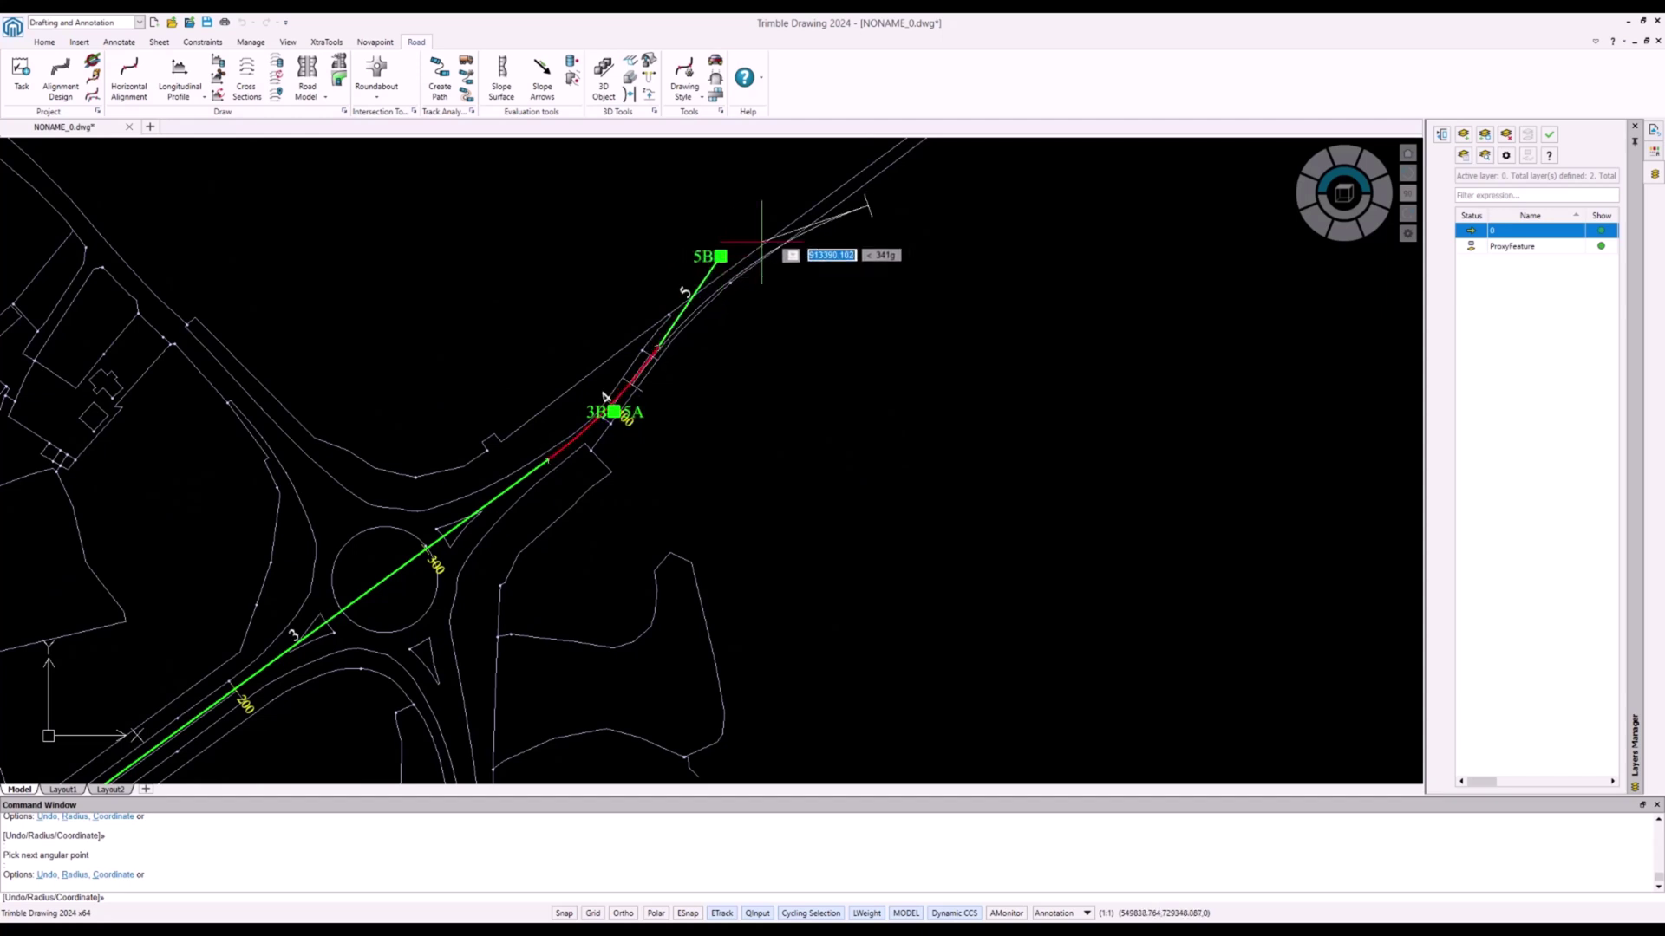
{"action": "mouse_move", "coordinate": [753, 255]}
{"action": "middle_mouse_down"}
{"action": "mouse_move", "coordinate": [572, 346]}
{"action": "mouse_move", "coordinate": [523, 393]}
{"action": "middle_mouse_up"}
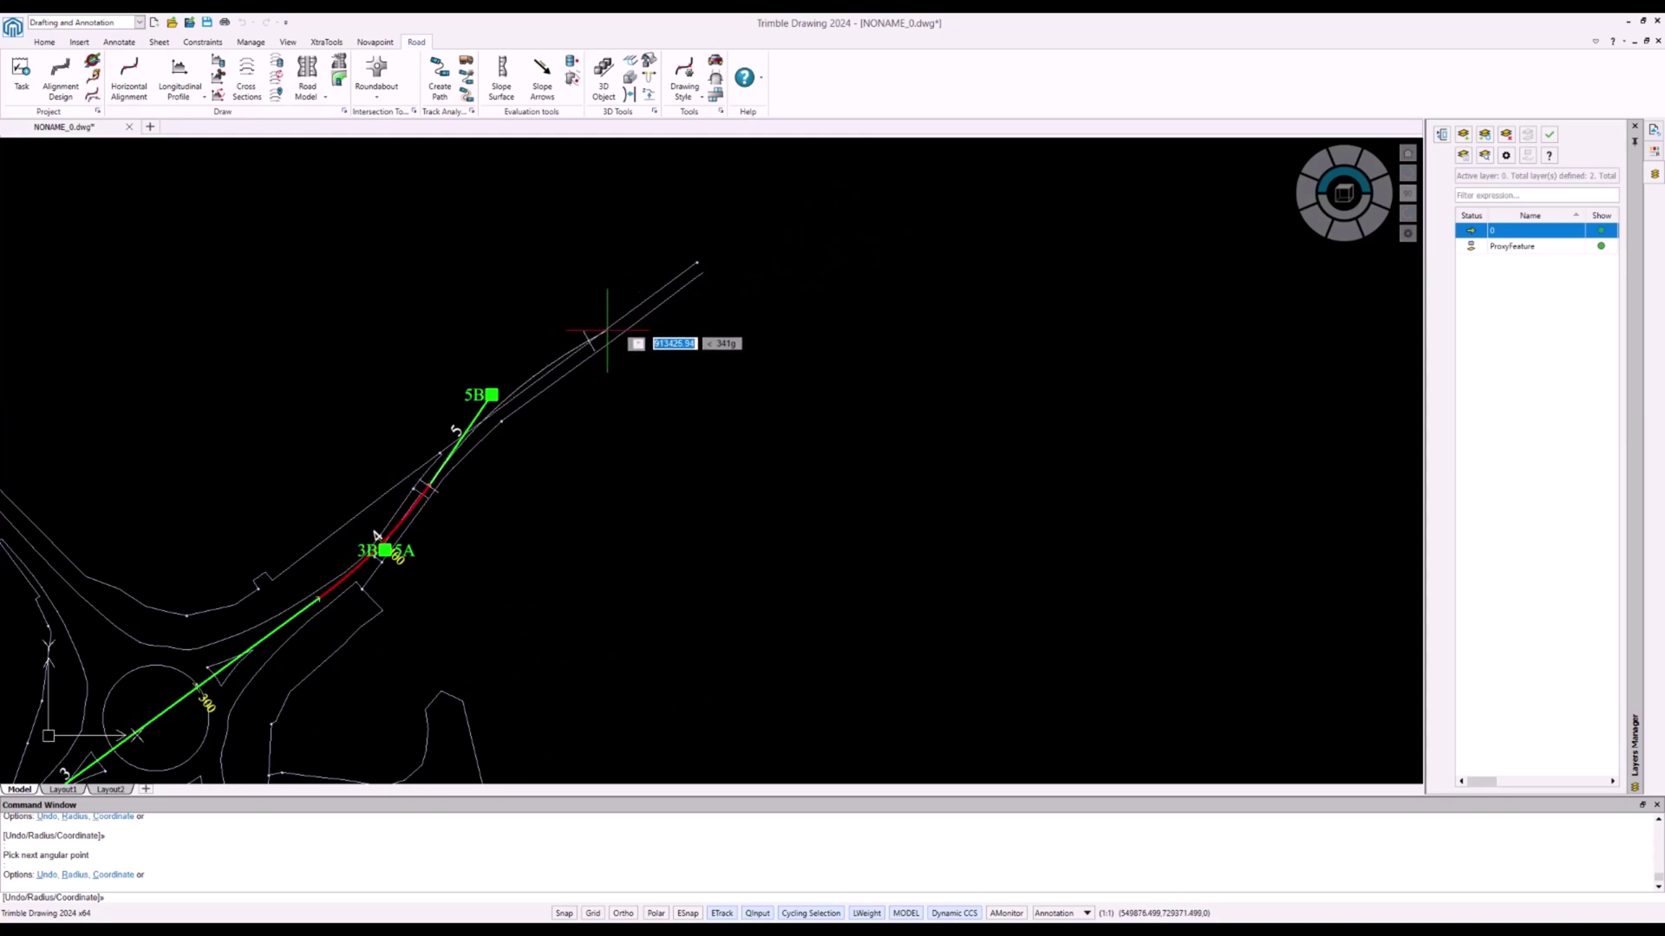
{"action": "left_click", "coordinate": [670, 295]}
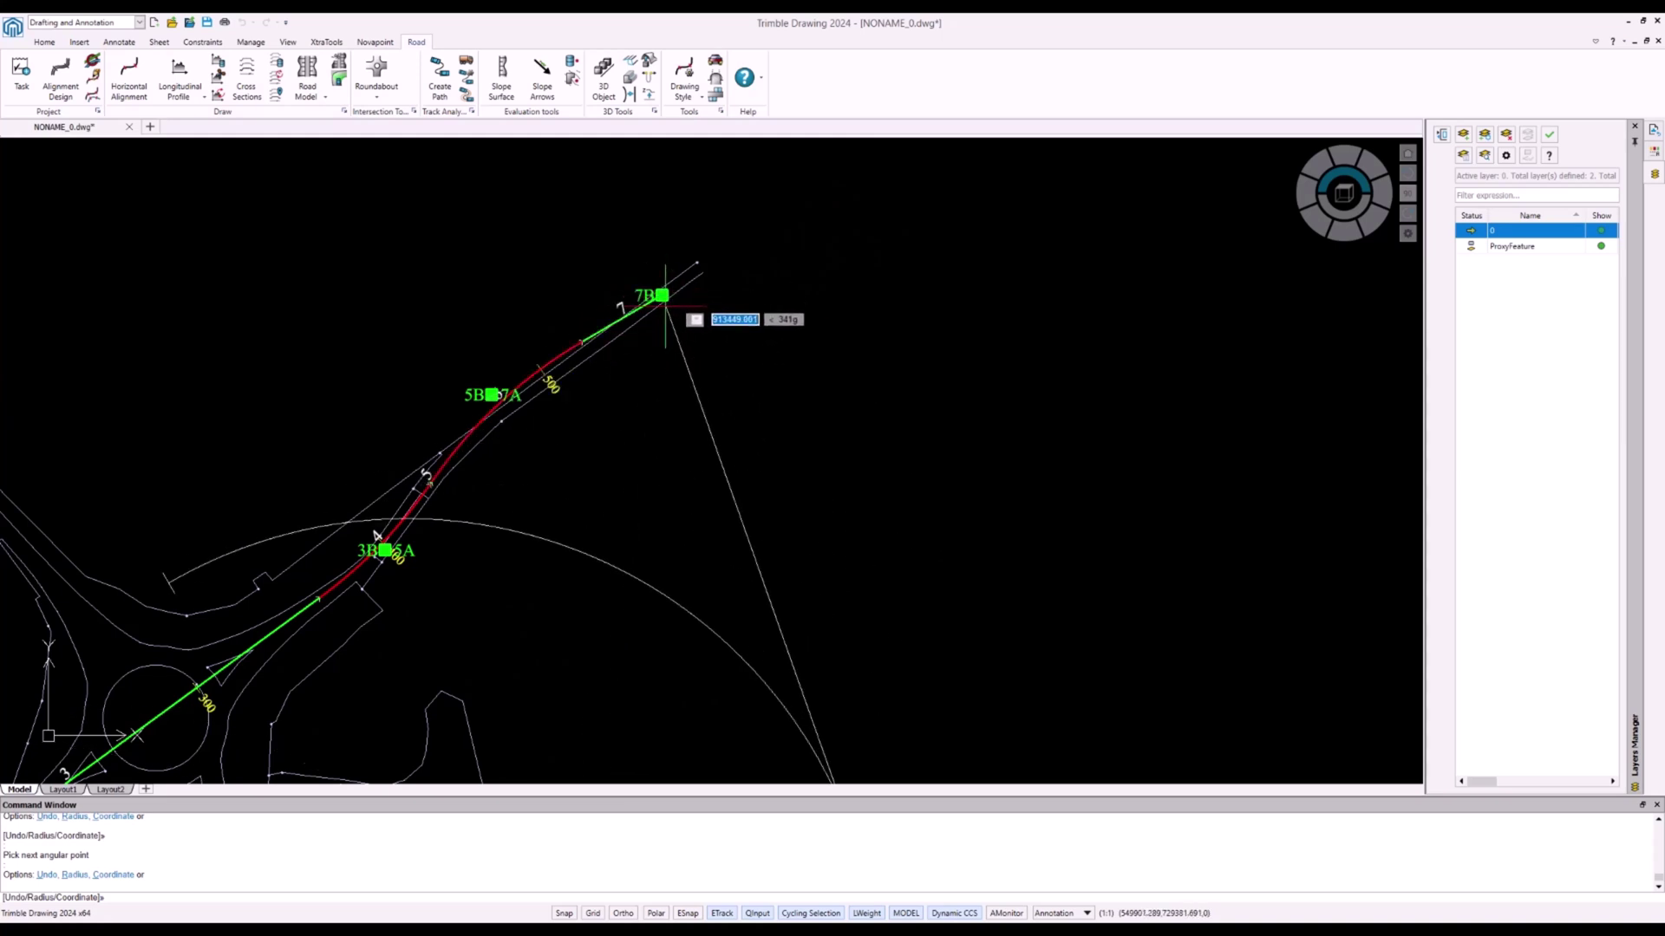
{"action": "key", "text": "Return"}
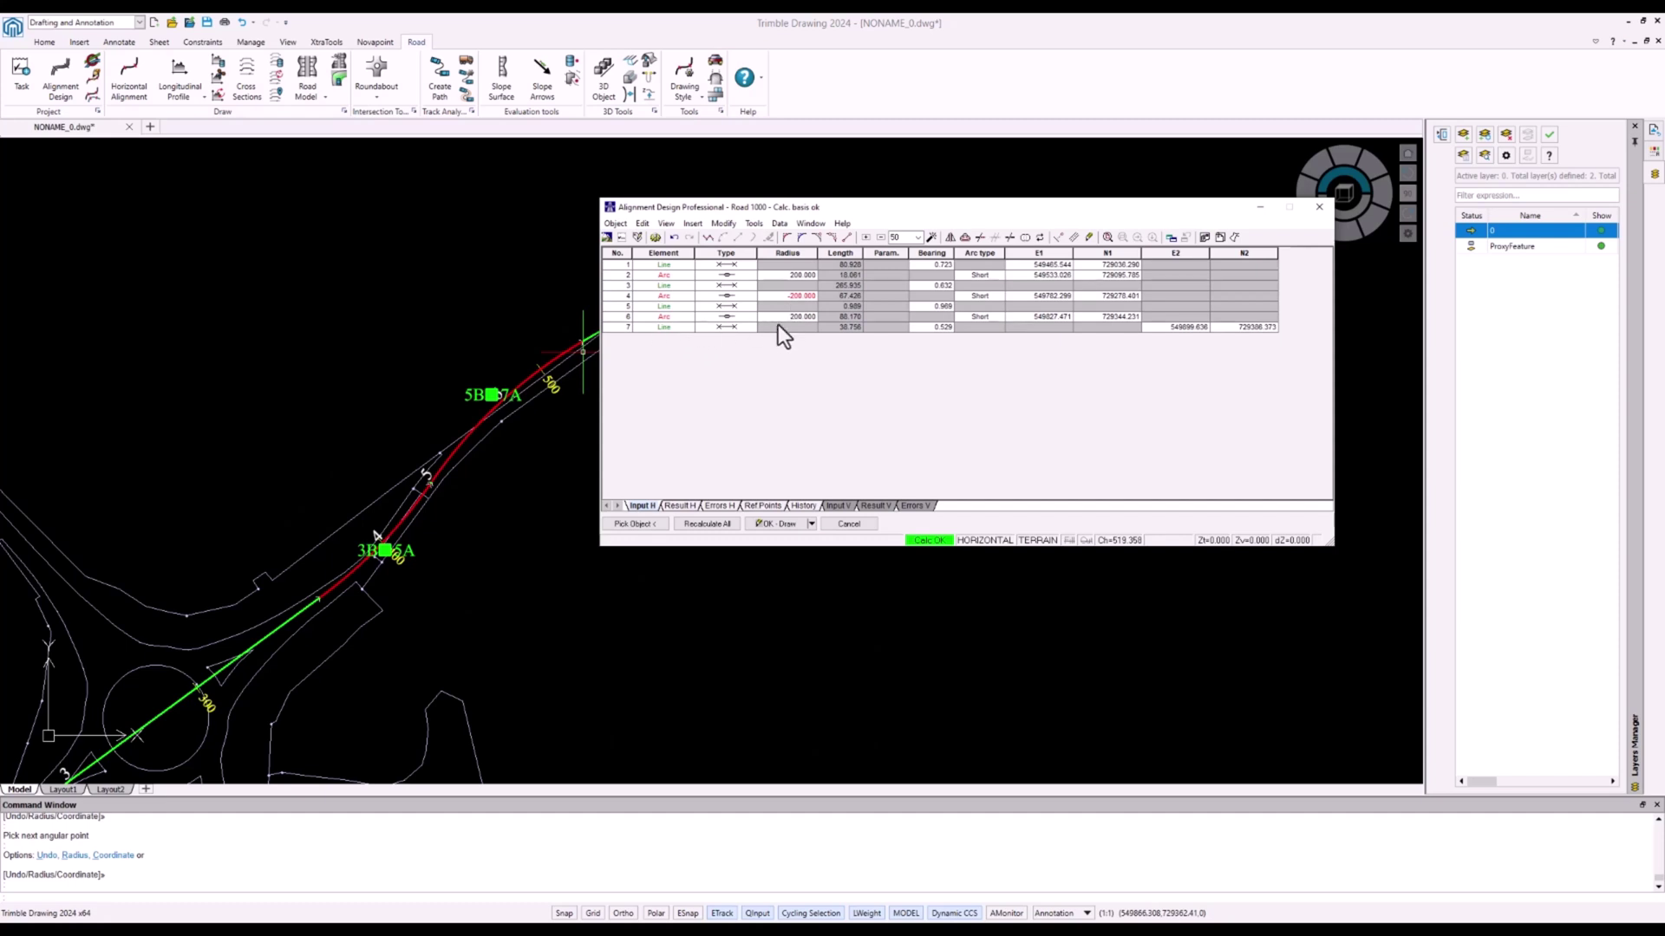
Reduce the second curve's (element 6) radius to 100
{"action": "left_click", "coordinate": [836, 317]}
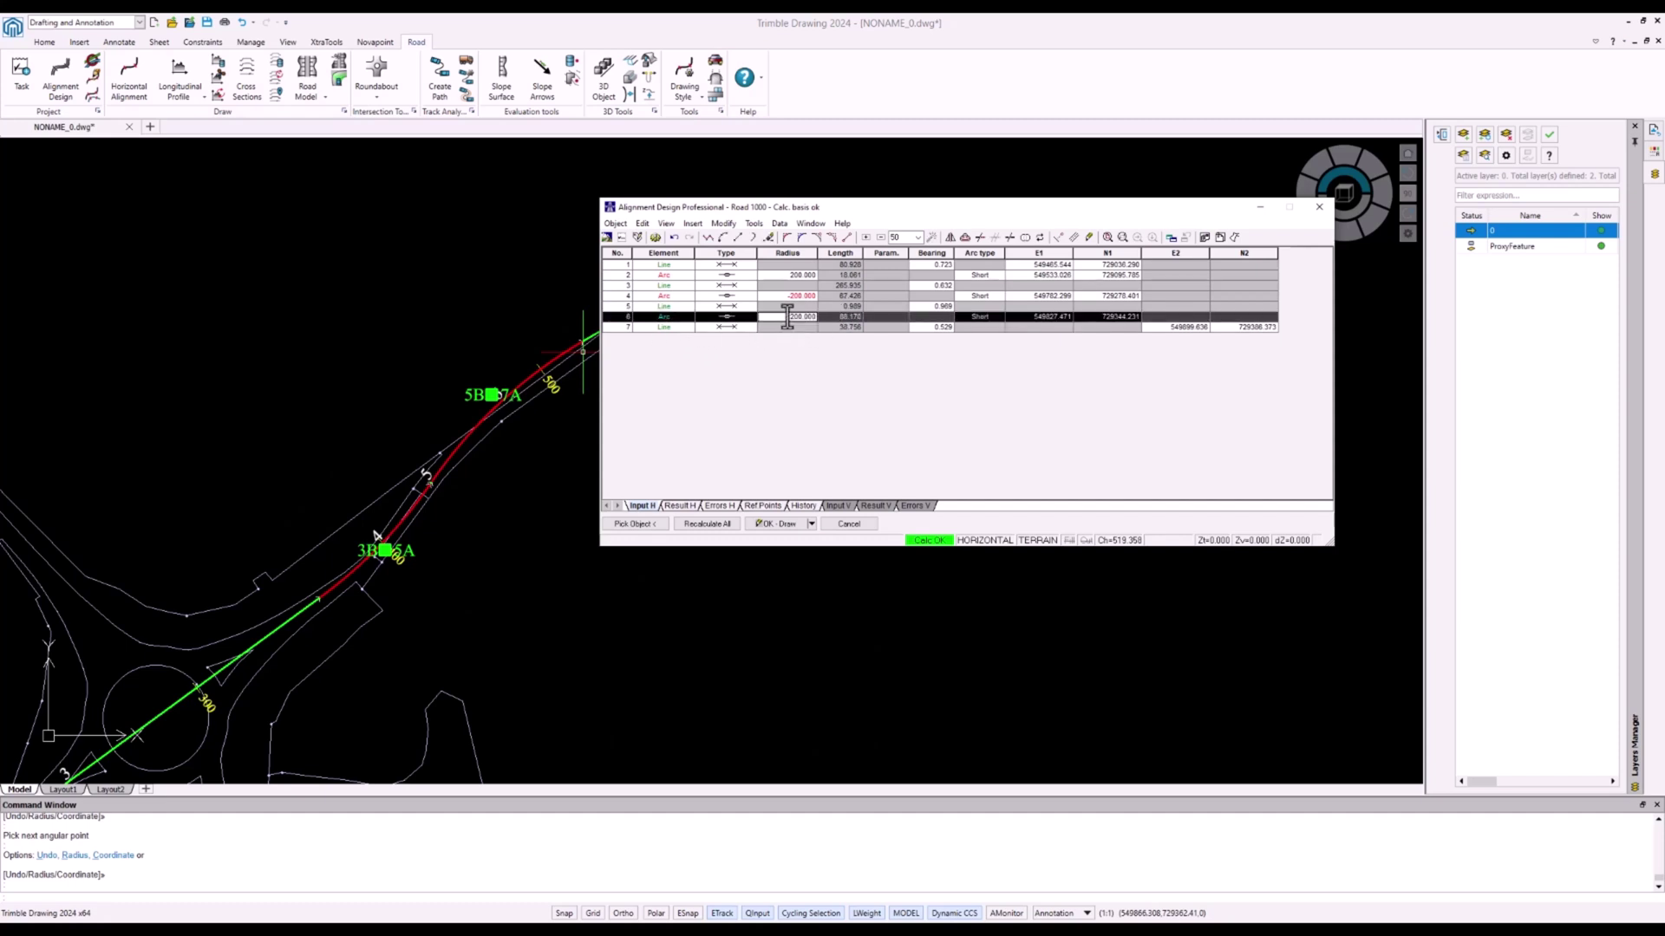
{"action": "left_click", "coordinate": [793, 317]}
{"action": "left_click", "coordinate": [880, 238]}
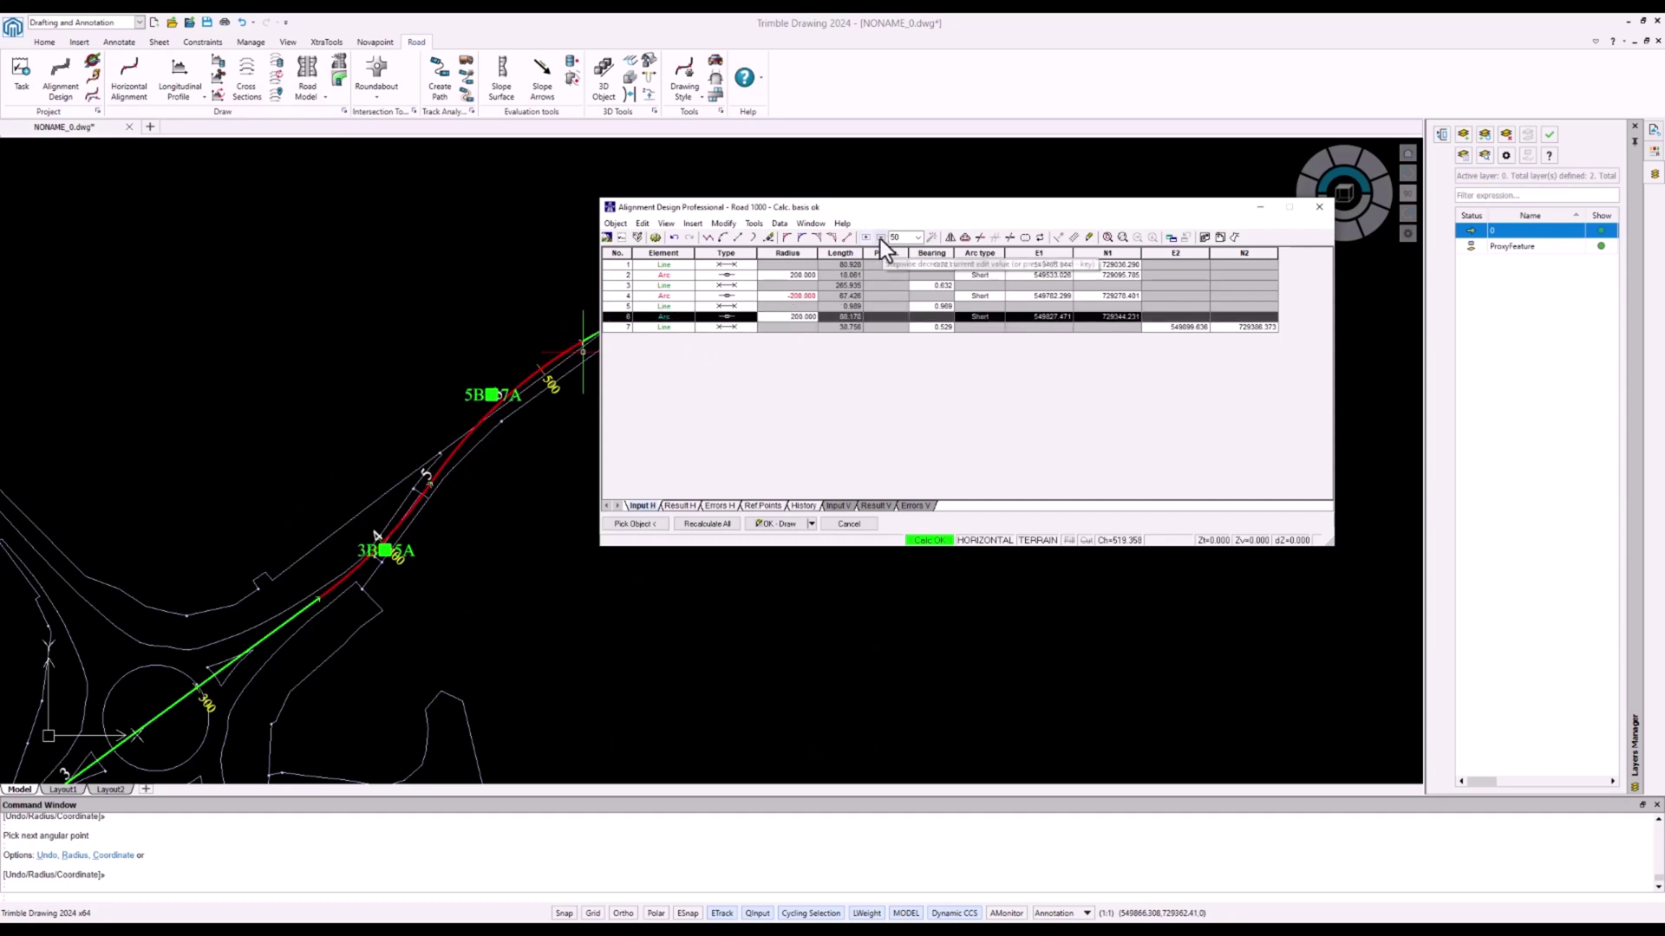
{"action": "left_click", "coordinate": [881, 237]}
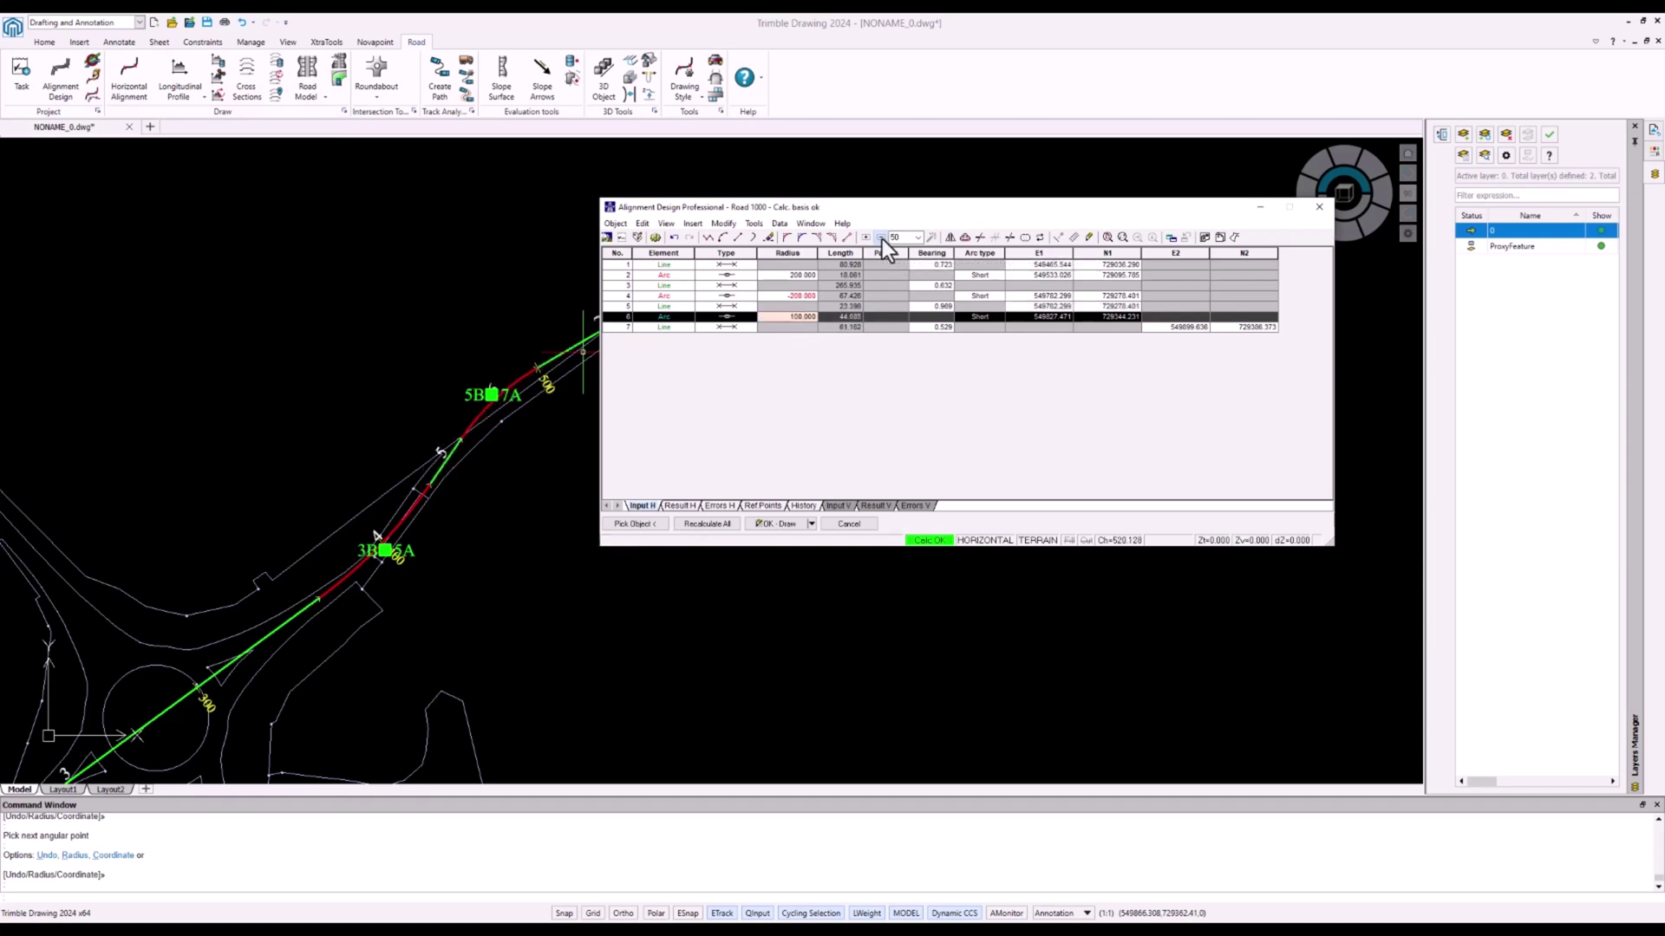
Stretch points 5B/7A and 3B/5A to new positions along the road
{"action": "middle_click_drag", "start_coordinate": [535, 419], "coordinate": [555, 385]}
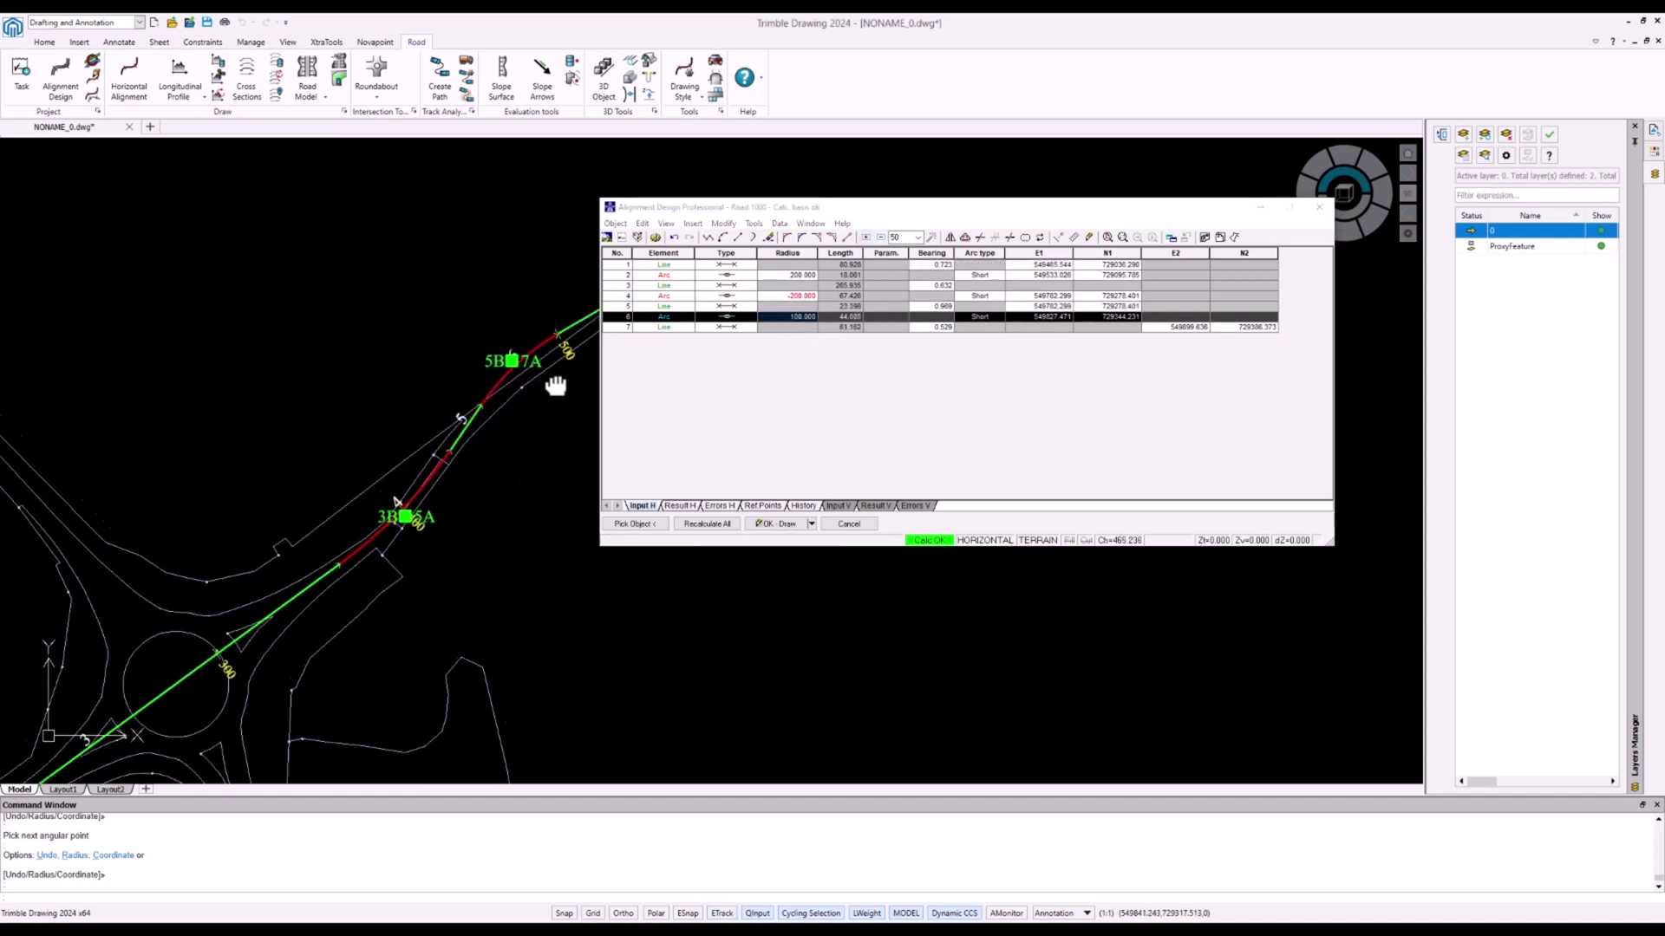
{"action": "scroll", "coordinate": [453, 496], "scroll_direction": "up", "scroll_amount": 2}
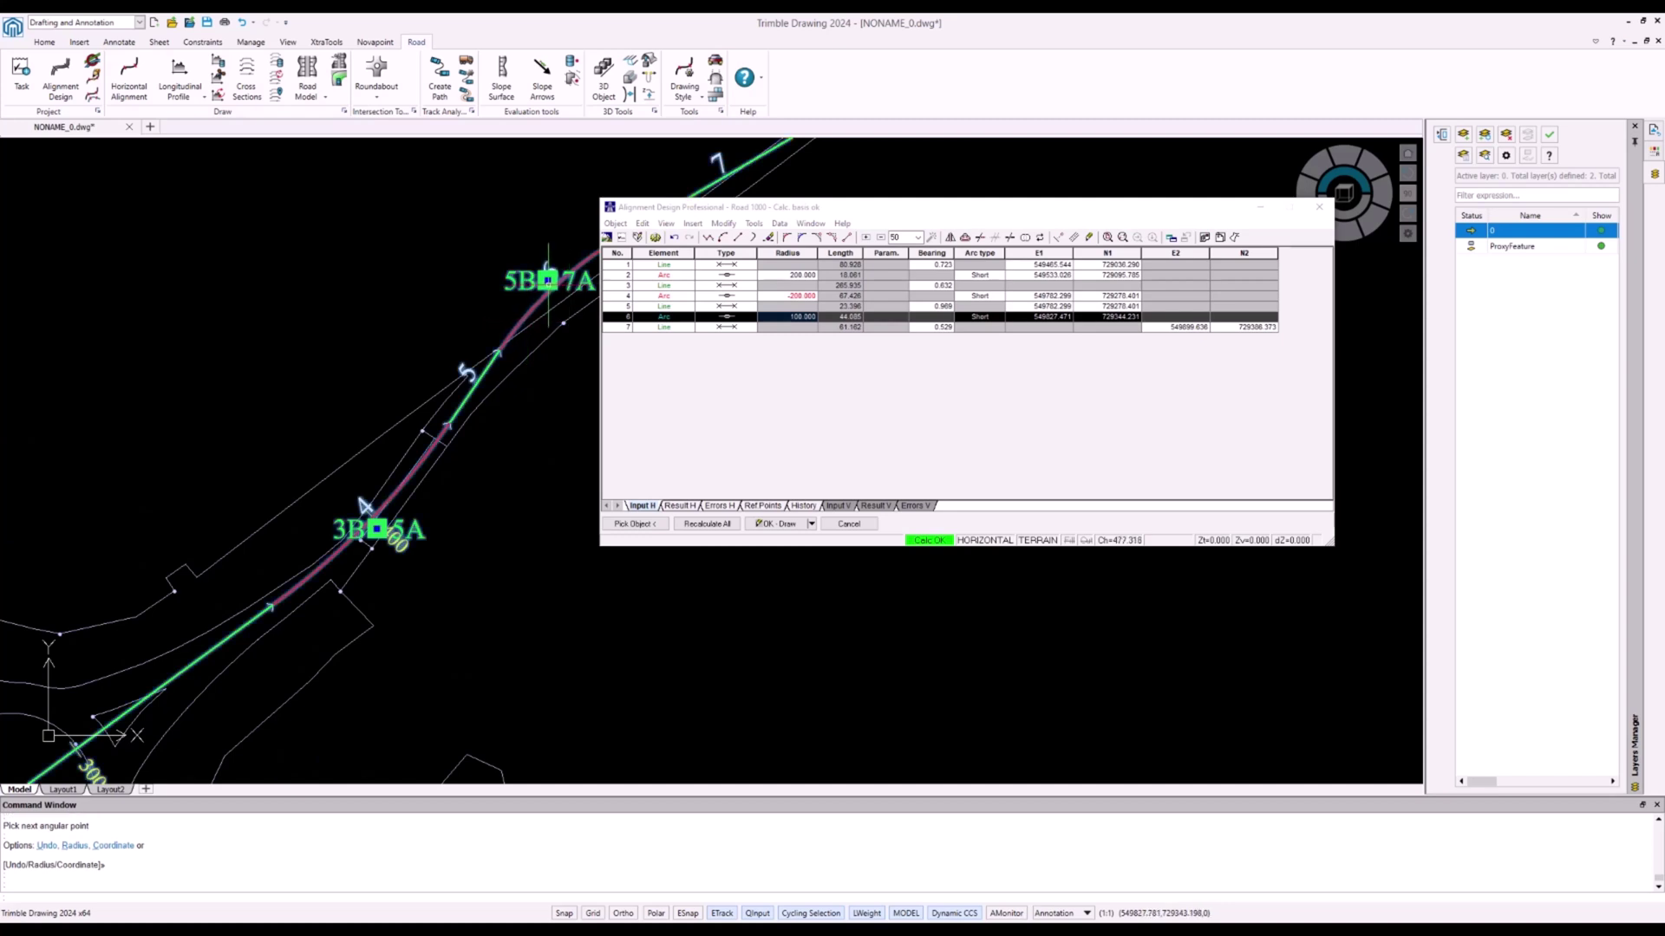
{"action": "left_click", "coordinate": [547, 280]}
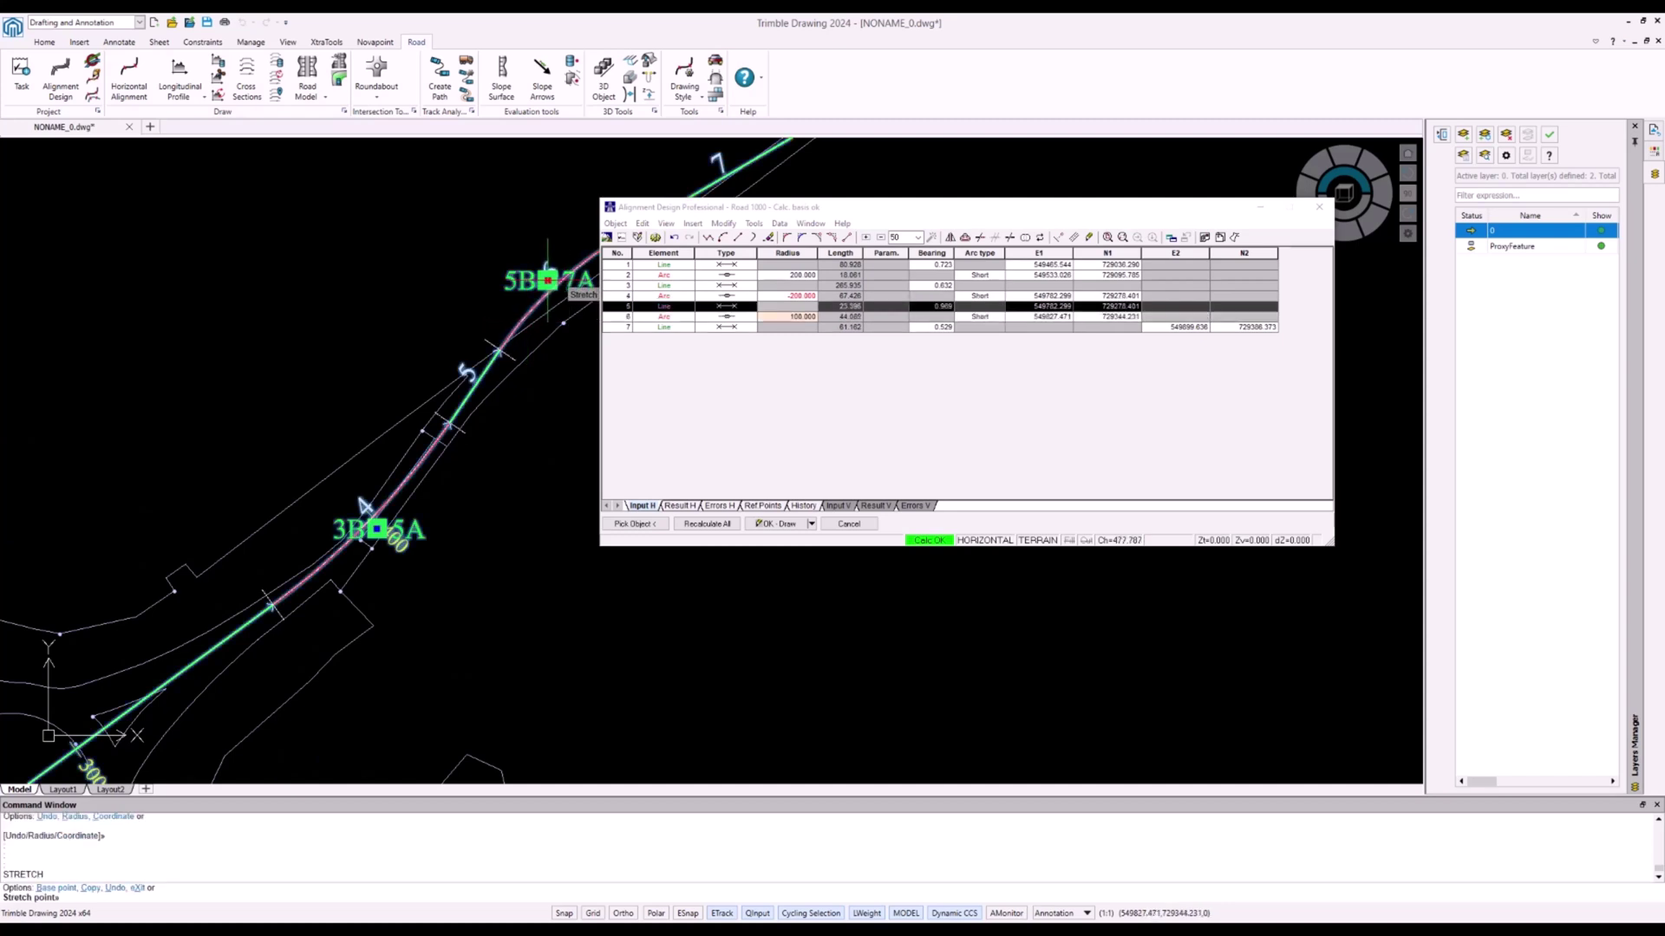
{"action": "left_click", "coordinate": [515, 344]}
{"action": "scroll", "coordinate": [364, 542], "scroll_direction": "down", "scroll_amount": 1}
{"action": "middle_click_drag", "start_coordinate": [364, 542], "coordinate": [420, 461]}
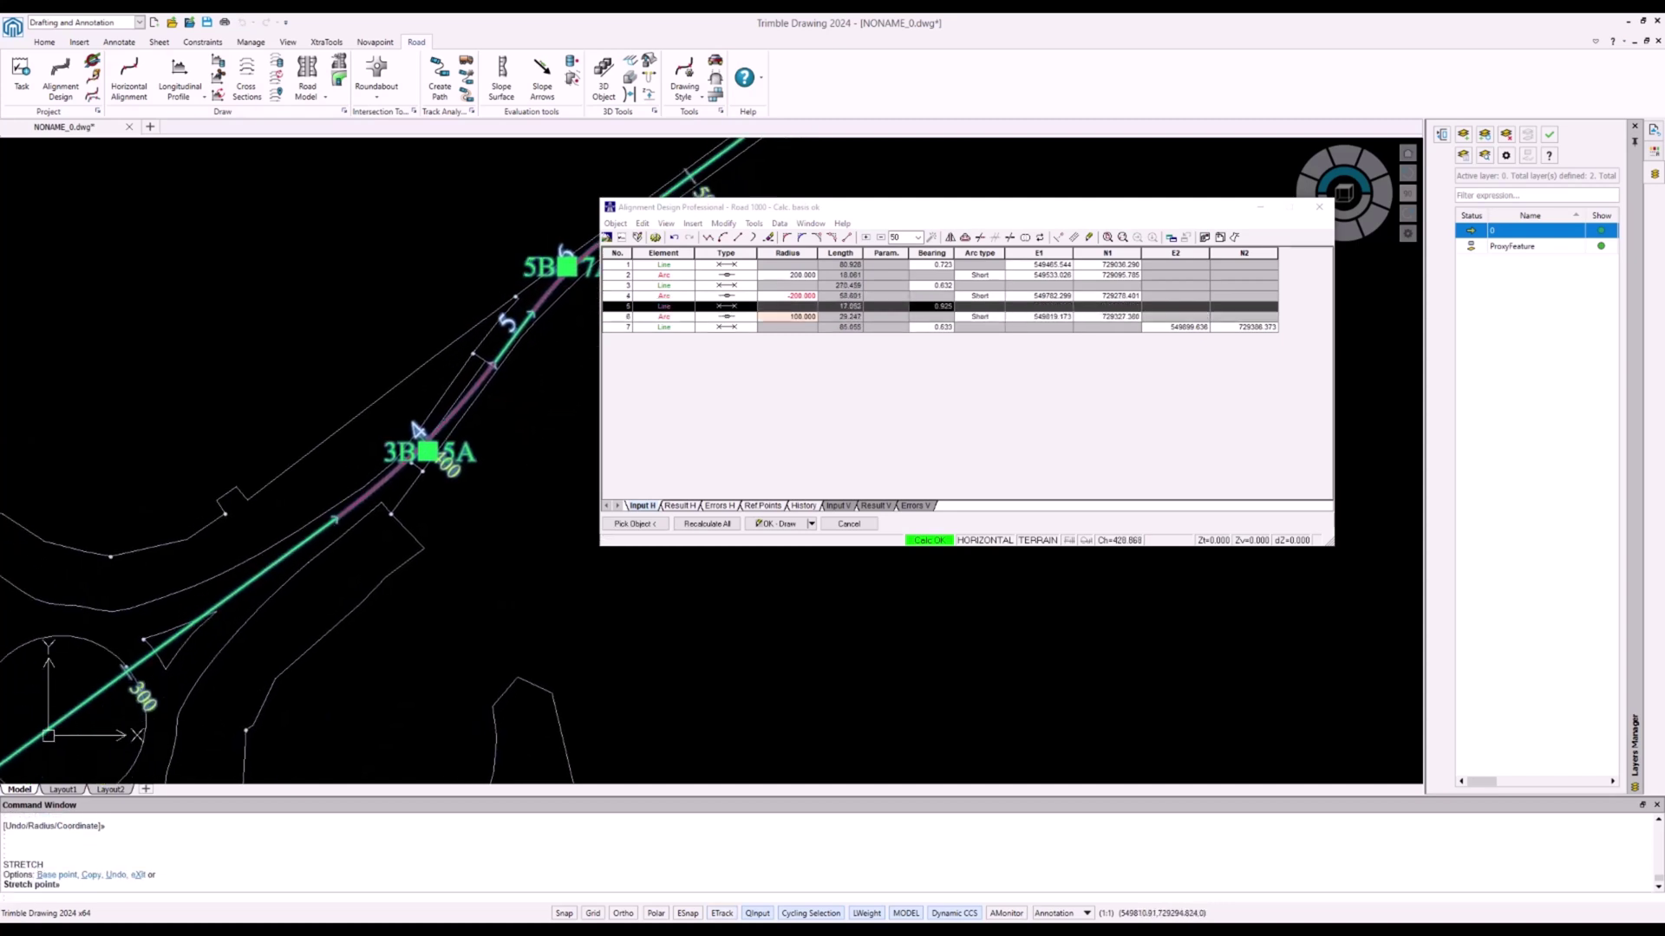
{"action": "left_click", "coordinate": [427, 451]}
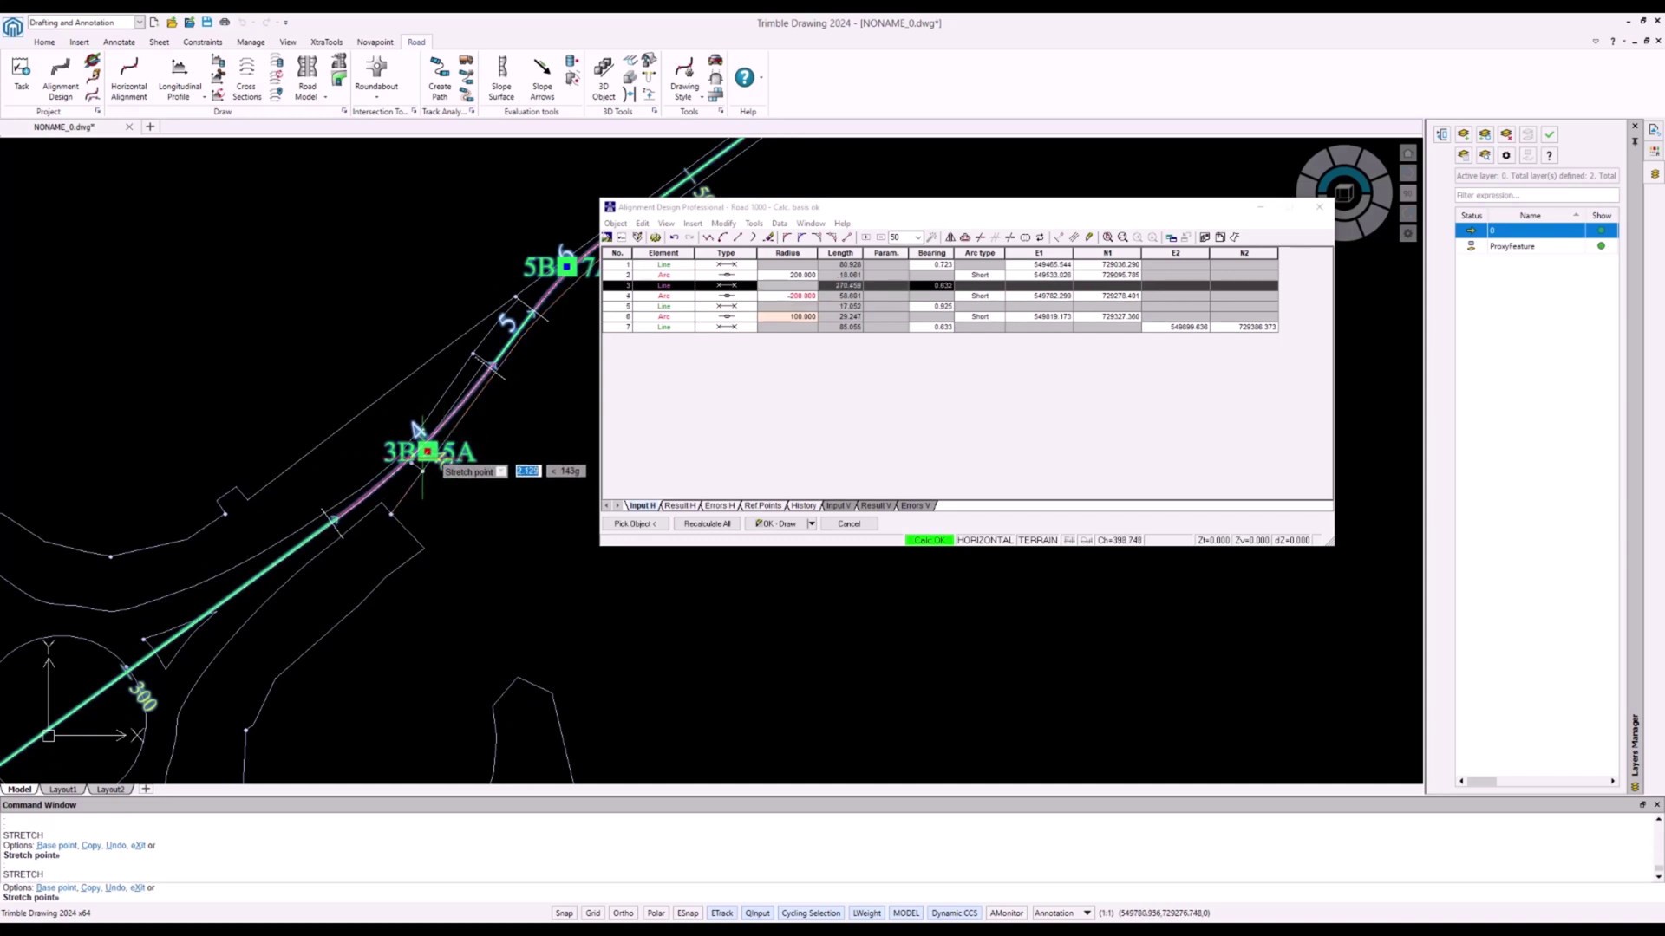
{"action": "left_click", "coordinate": [422, 460]}
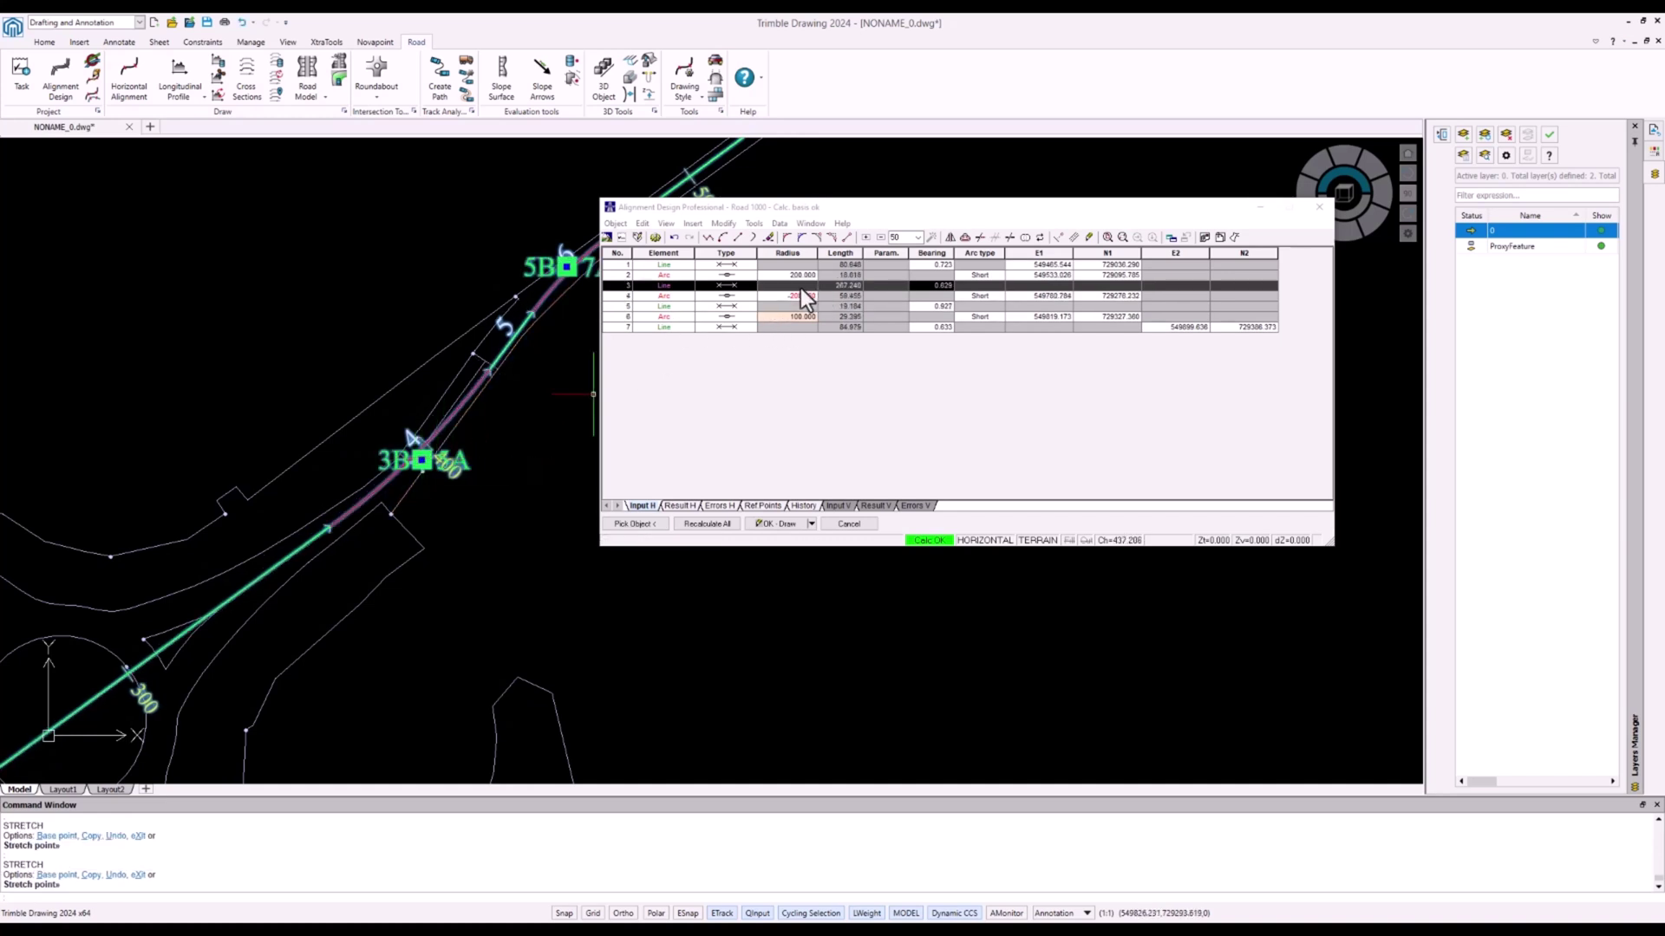
Change arc element 4's radius from -200 to -150 using a step of 50
{"action": "left_click", "coordinate": [834, 297]}
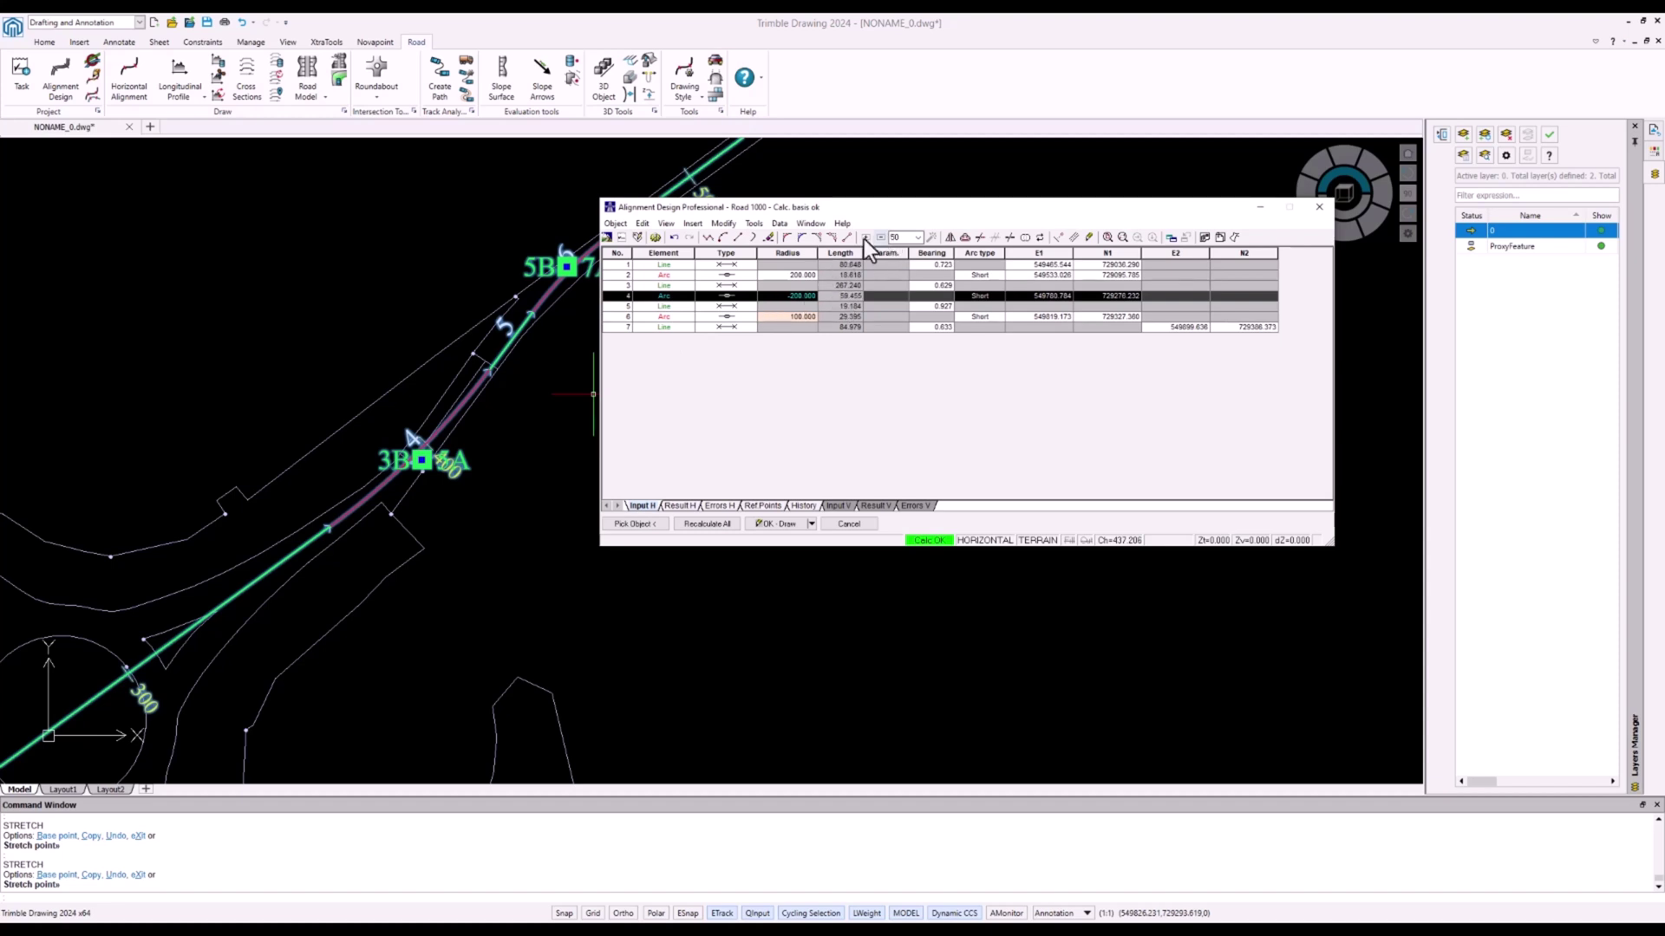
{"action": "left_click", "coordinate": [798, 299]}
{"action": "left_click", "coordinate": [919, 237]}
{"action": "left_click", "coordinate": [918, 238]}
{"action": "left_click", "coordinate": [869, 237]}
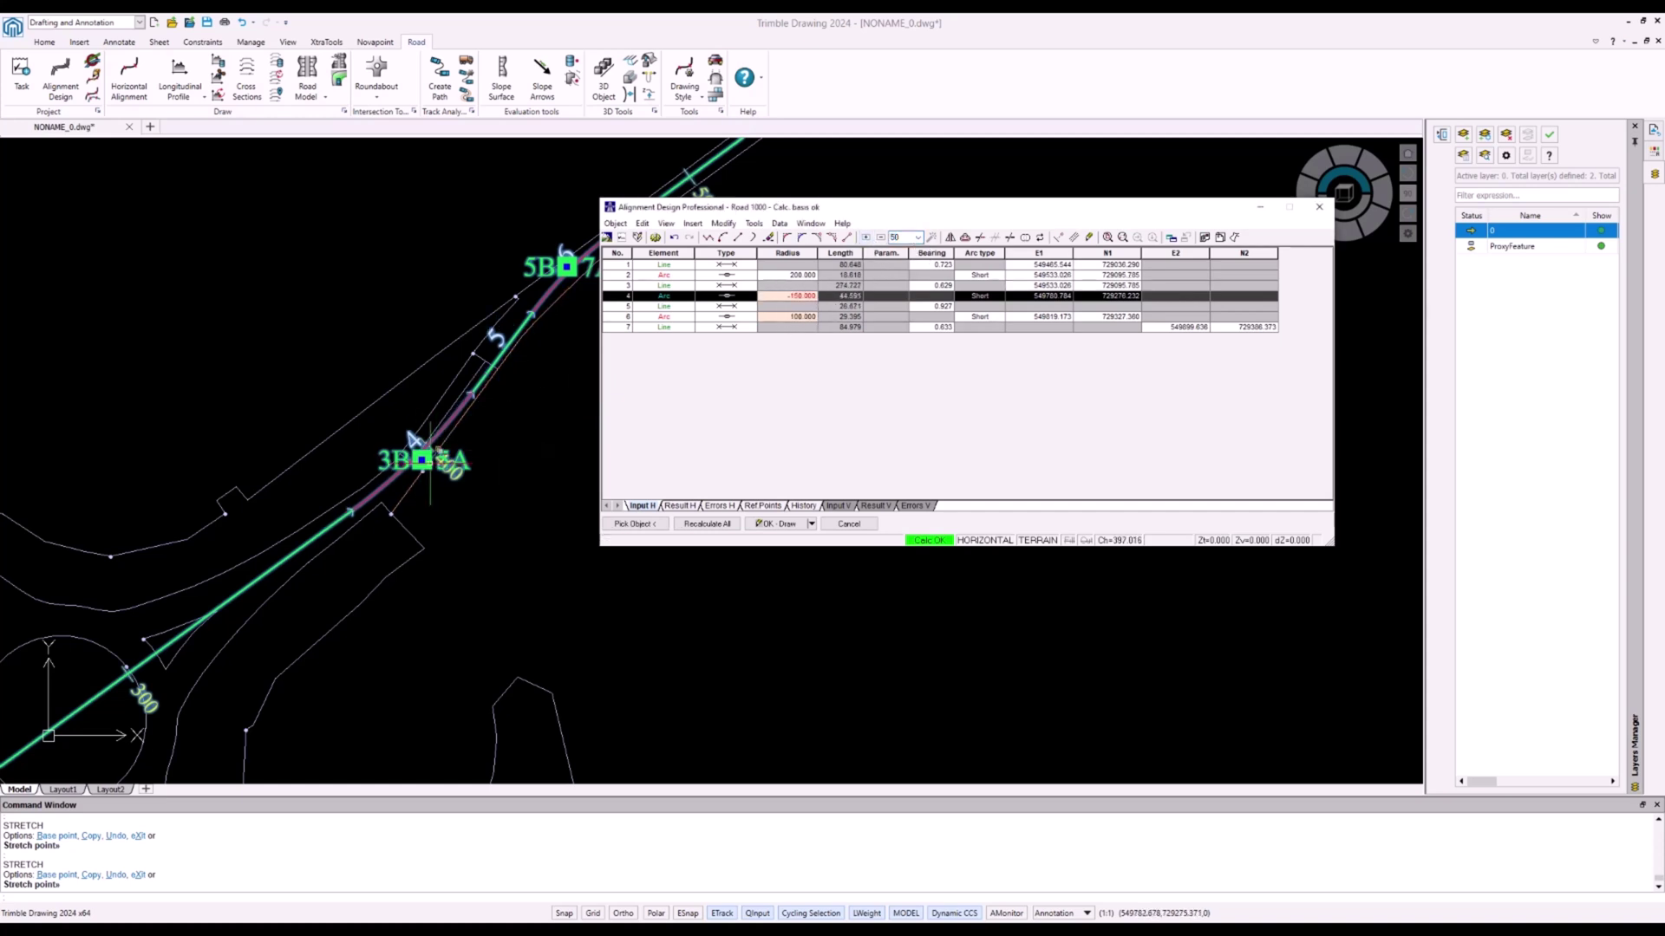
Fine-tune the positions of points 3B and 5B to follow the road
{"action": "left_click", "coordinate": [421, 460]}
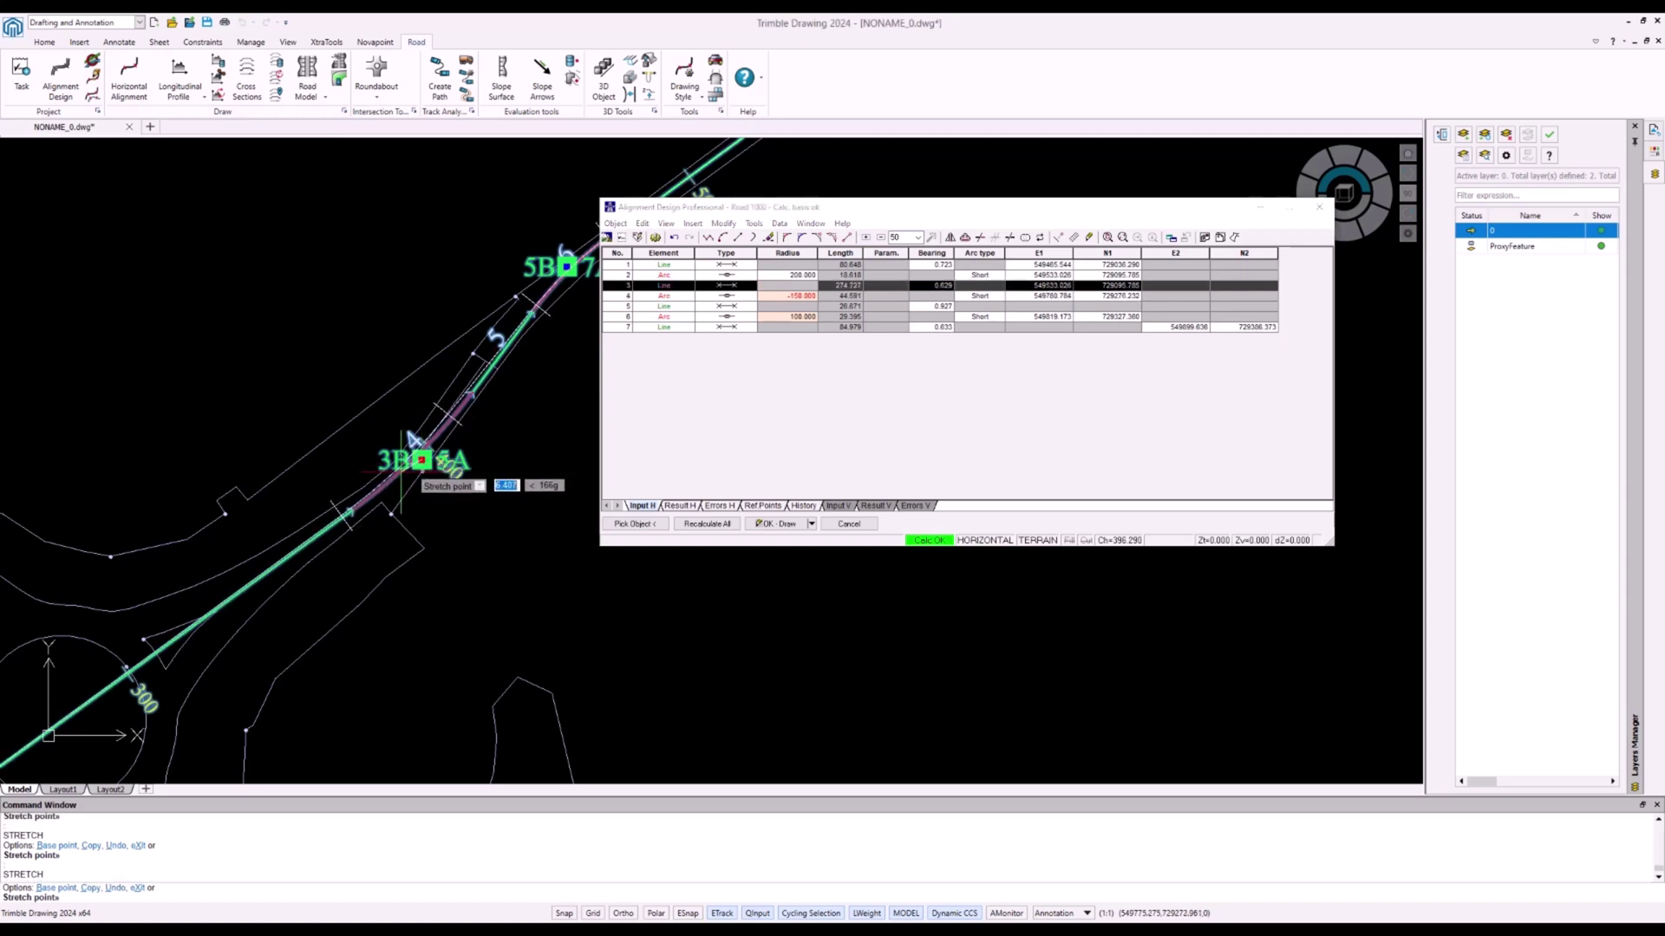
{"action": "left_click", "coordinate": [401, 473]}
{"action": "middle_click_drag", "start_coordinate": [401, 473], "coordinate": [286, 551]}
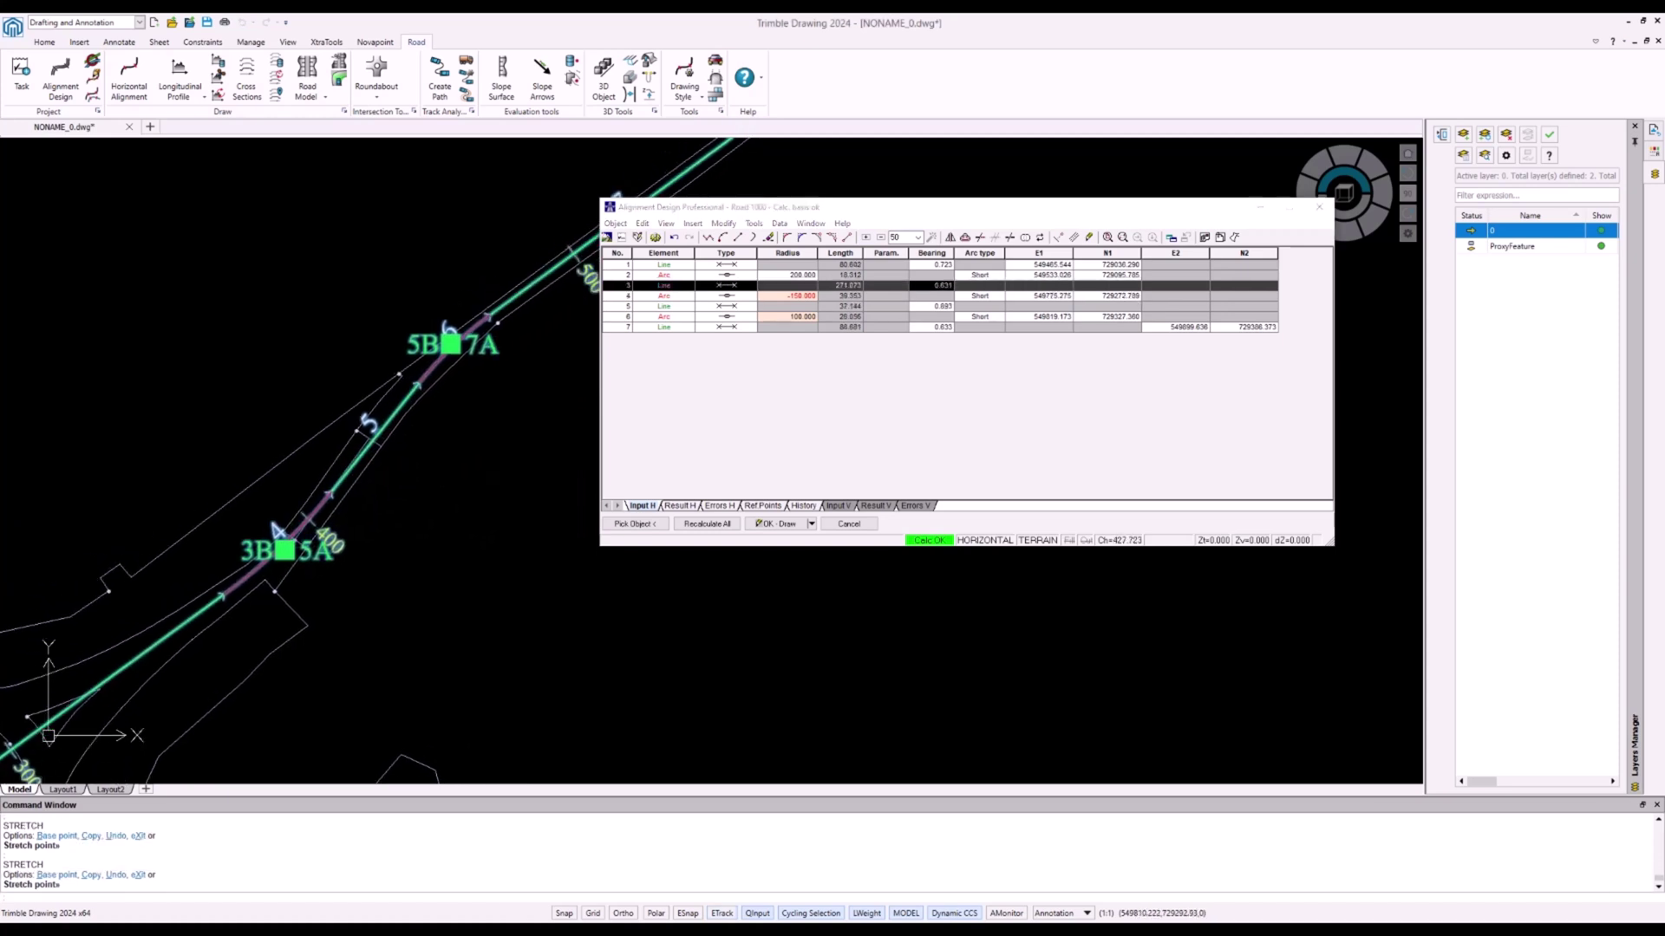
{"action": "left_click", "coordinate": [449, 345]}
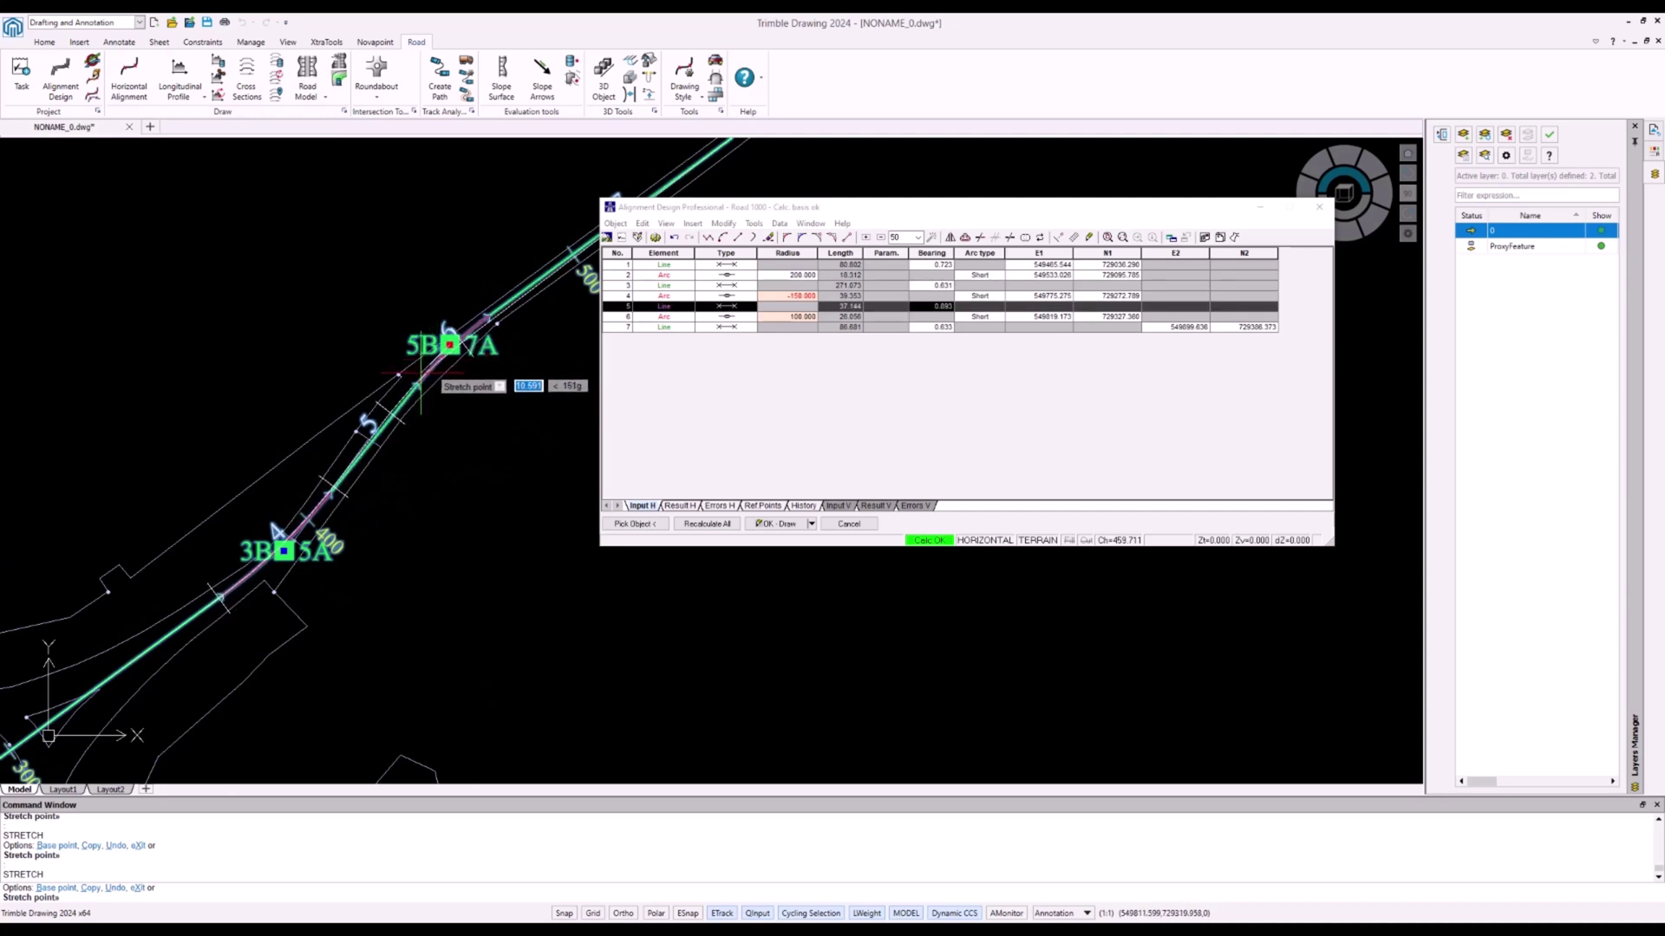
{"action": "left_click", "coordinate": [428, 375]}
{"action": "middle_click_drag", "start_coordinate": [428, 375], "coordinate": [543, 255]}
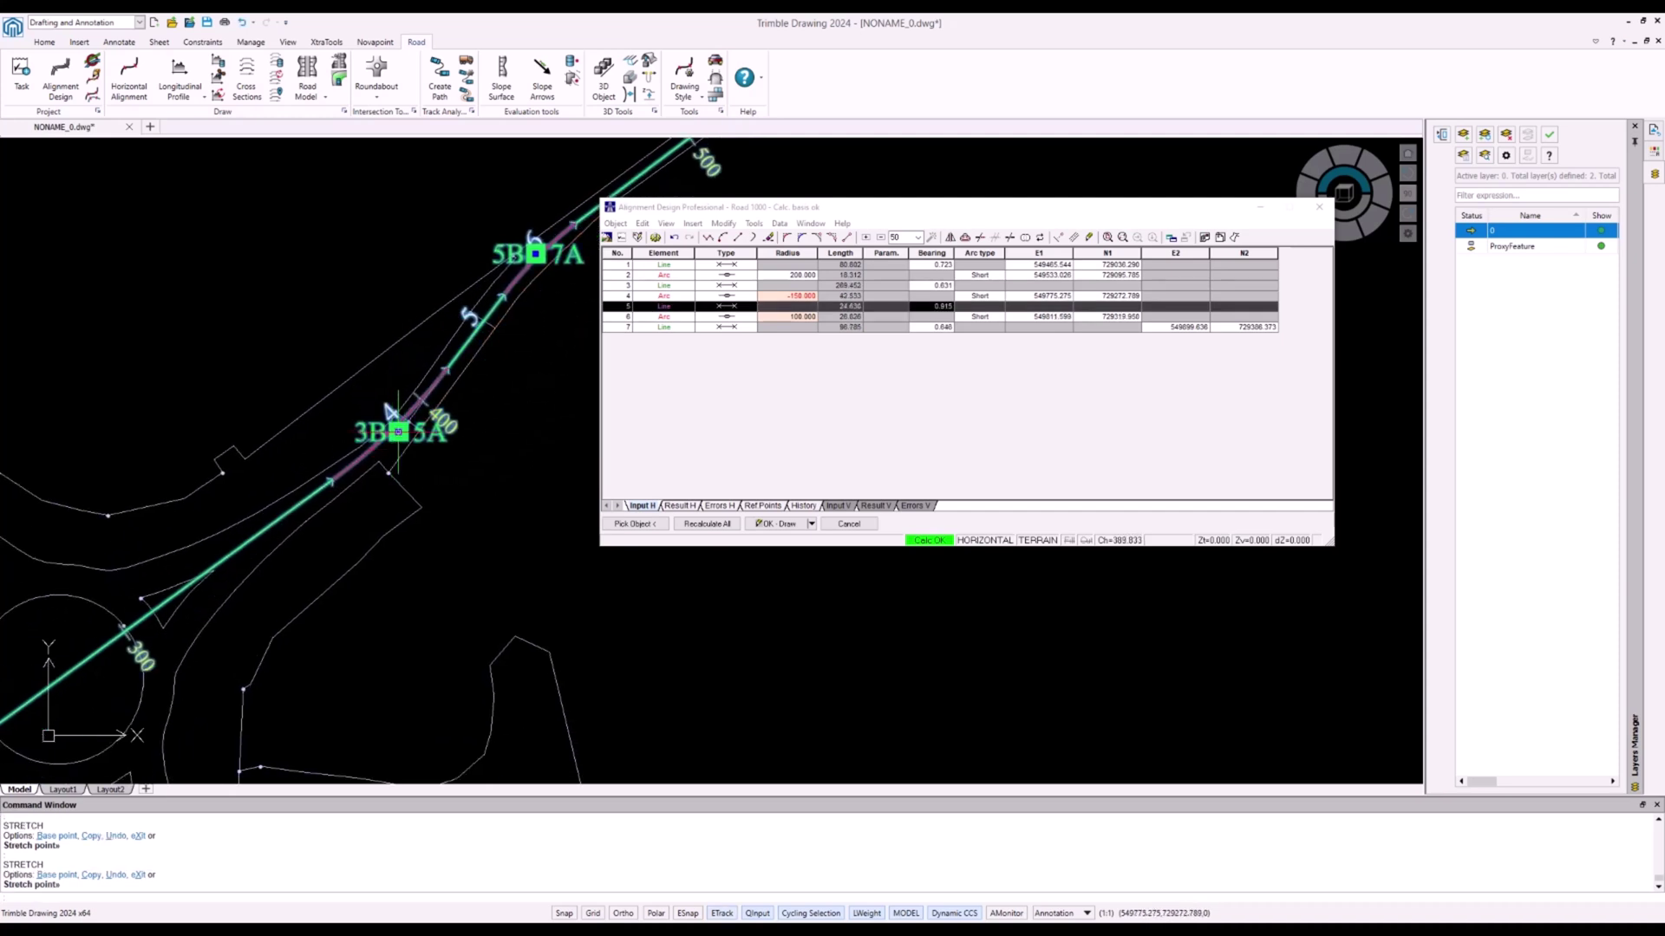
{"action": "left_click", "coordinate": [398, 431]}
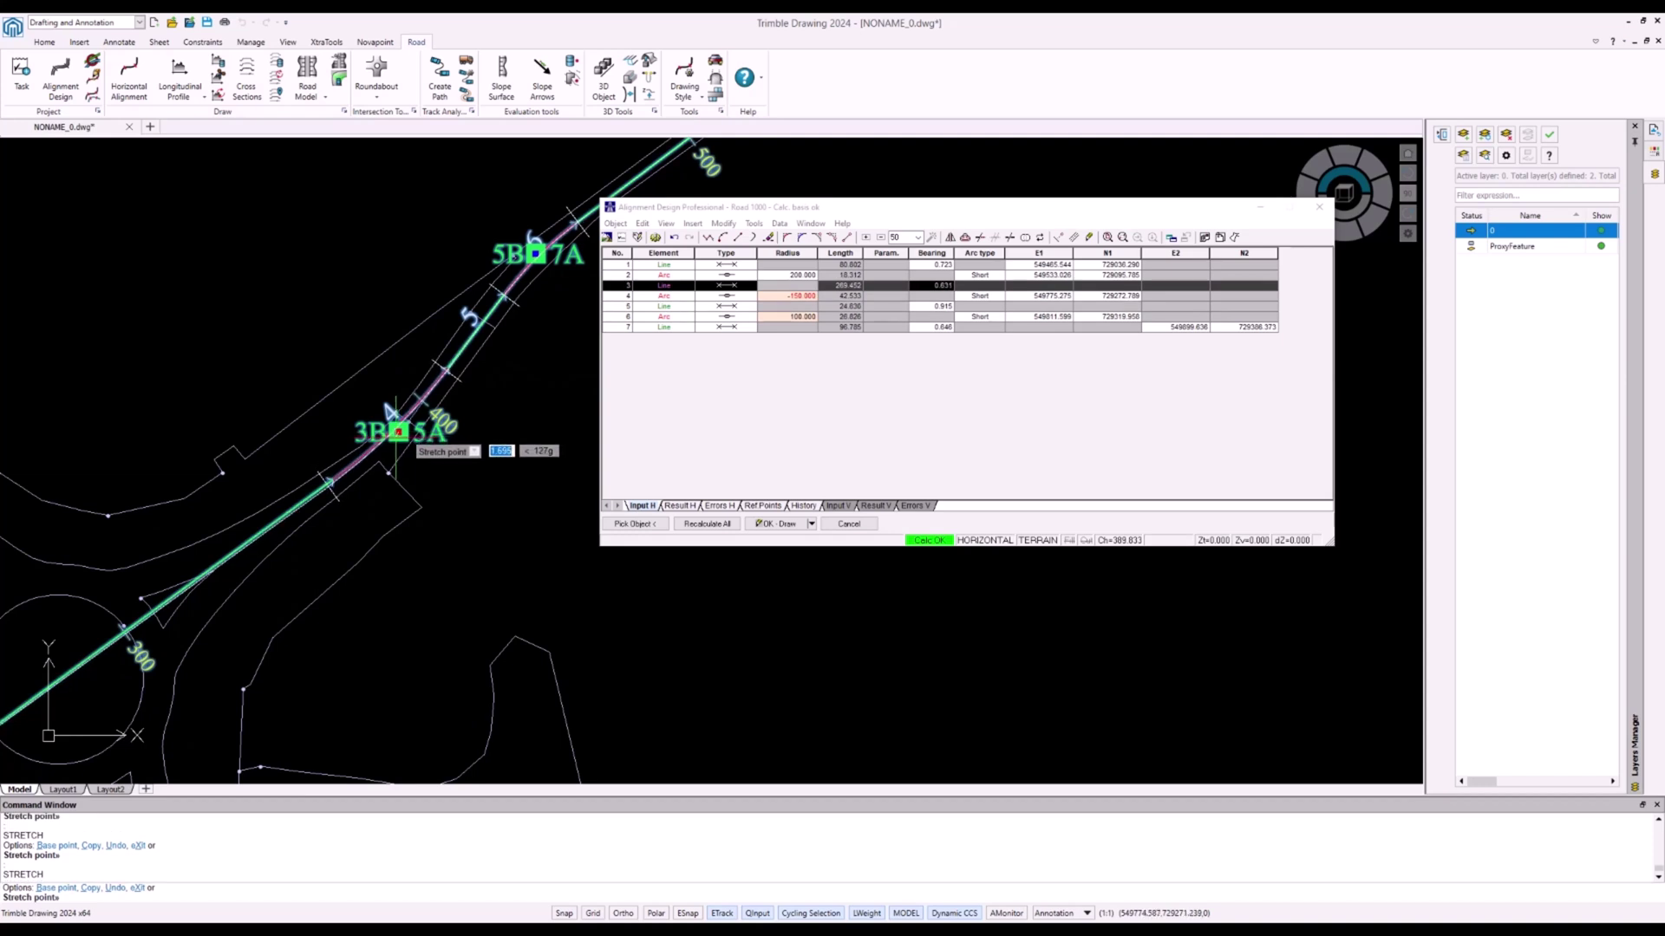
{"action": "left_click", "coordinate": [395, 437]}
Move end point 7B, refine point 5B, and follow the road back toward the roundabout
{"action": "mouse_move", "coordinate": [525, 383]}
{"action": "middle_mouse_down"}
{"action": "mouse_move", "coordinate": [289, 509]}
{"action": "mouse_move", "coordinate": [260, 546]}
{"action": "middle_mouse_up"}
{"action": "middle_click_drag", "start_coordinate": [502, 338], "coordinate": [485, 422]}
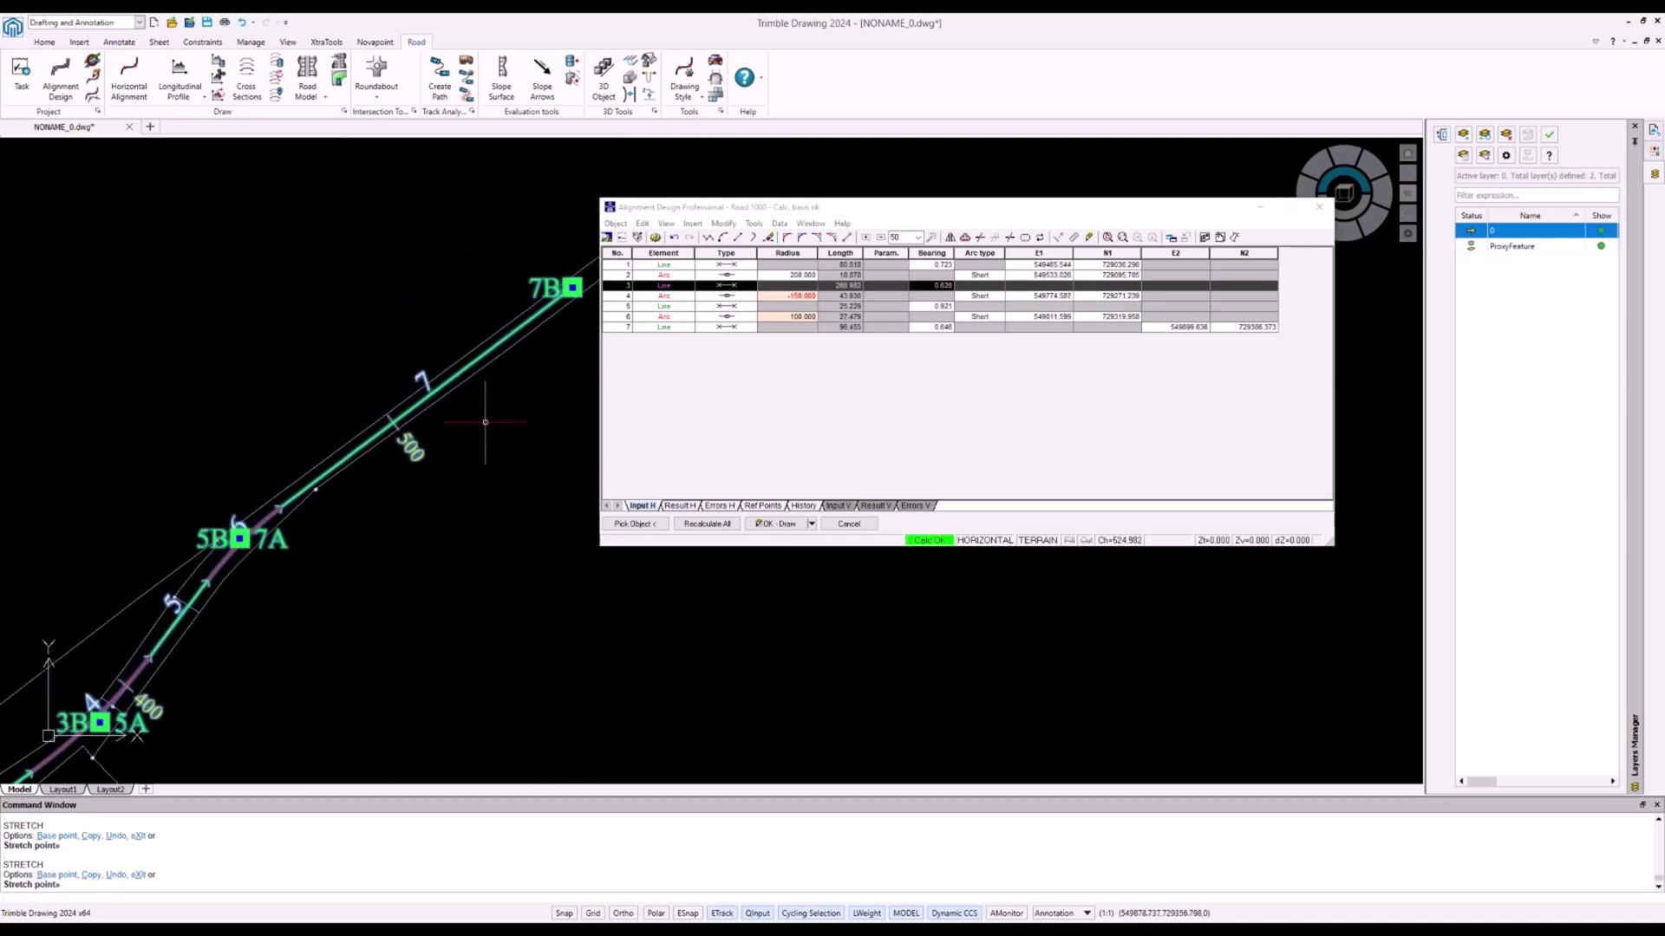
{"action": "left_click", "coordinate": [573, 287]}
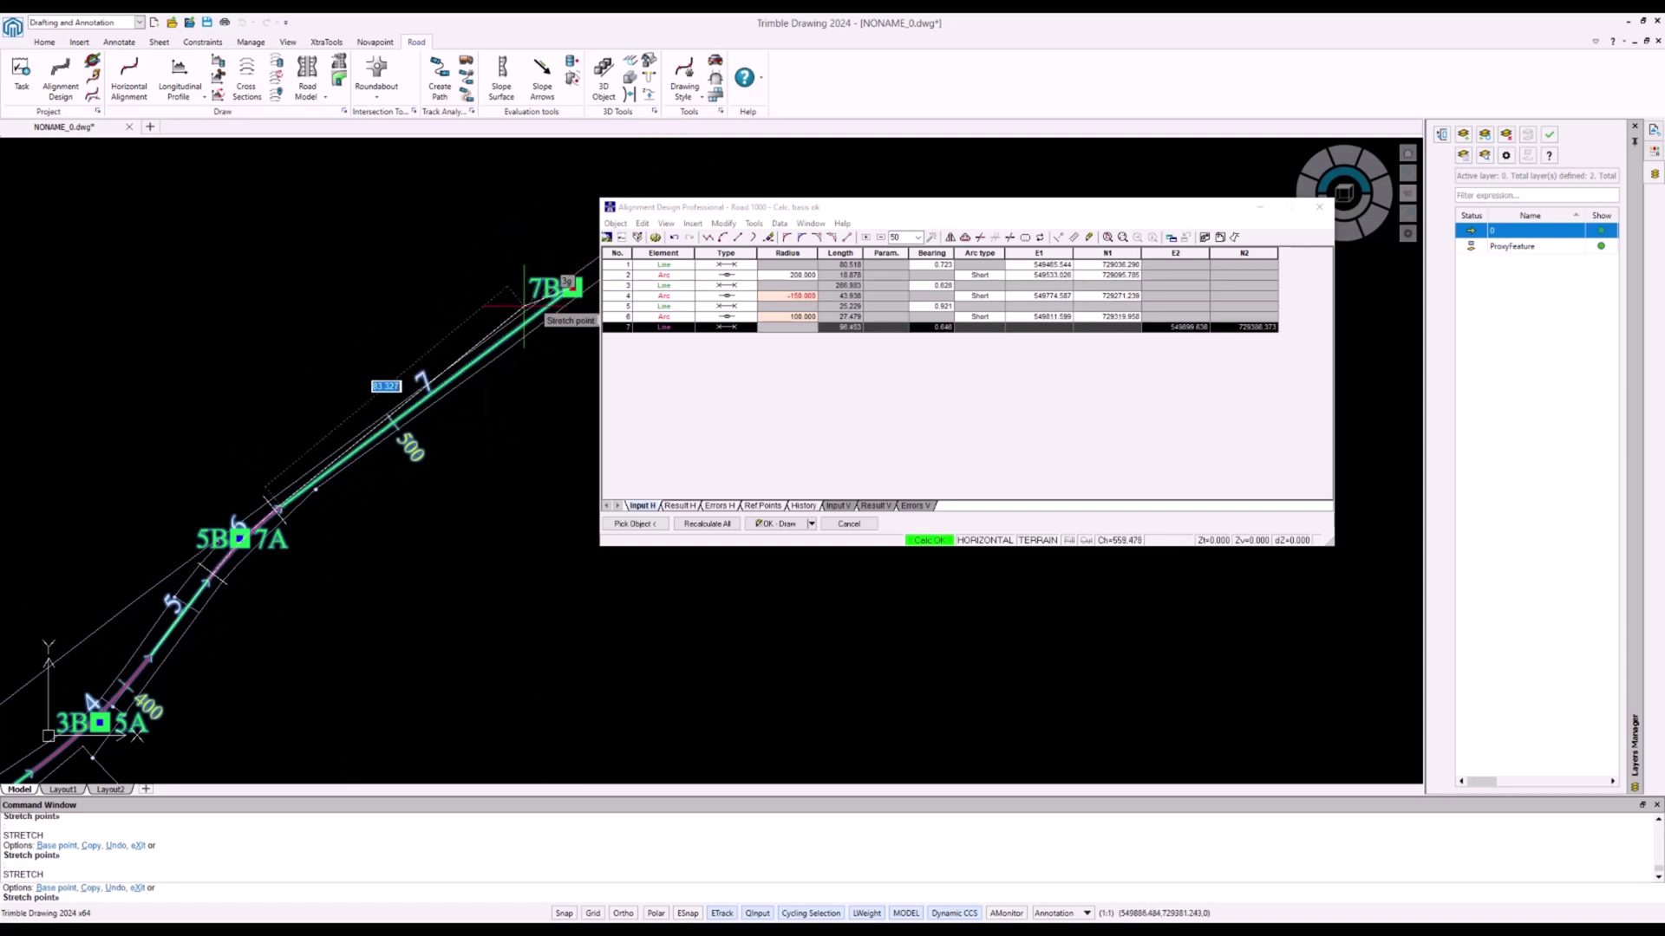
{"action": "left_click", "coordinate": [469, 365]}
{"action": "middle_click_drag", "start_coordinate": [223, 530], "coordinate": [361, 443]}
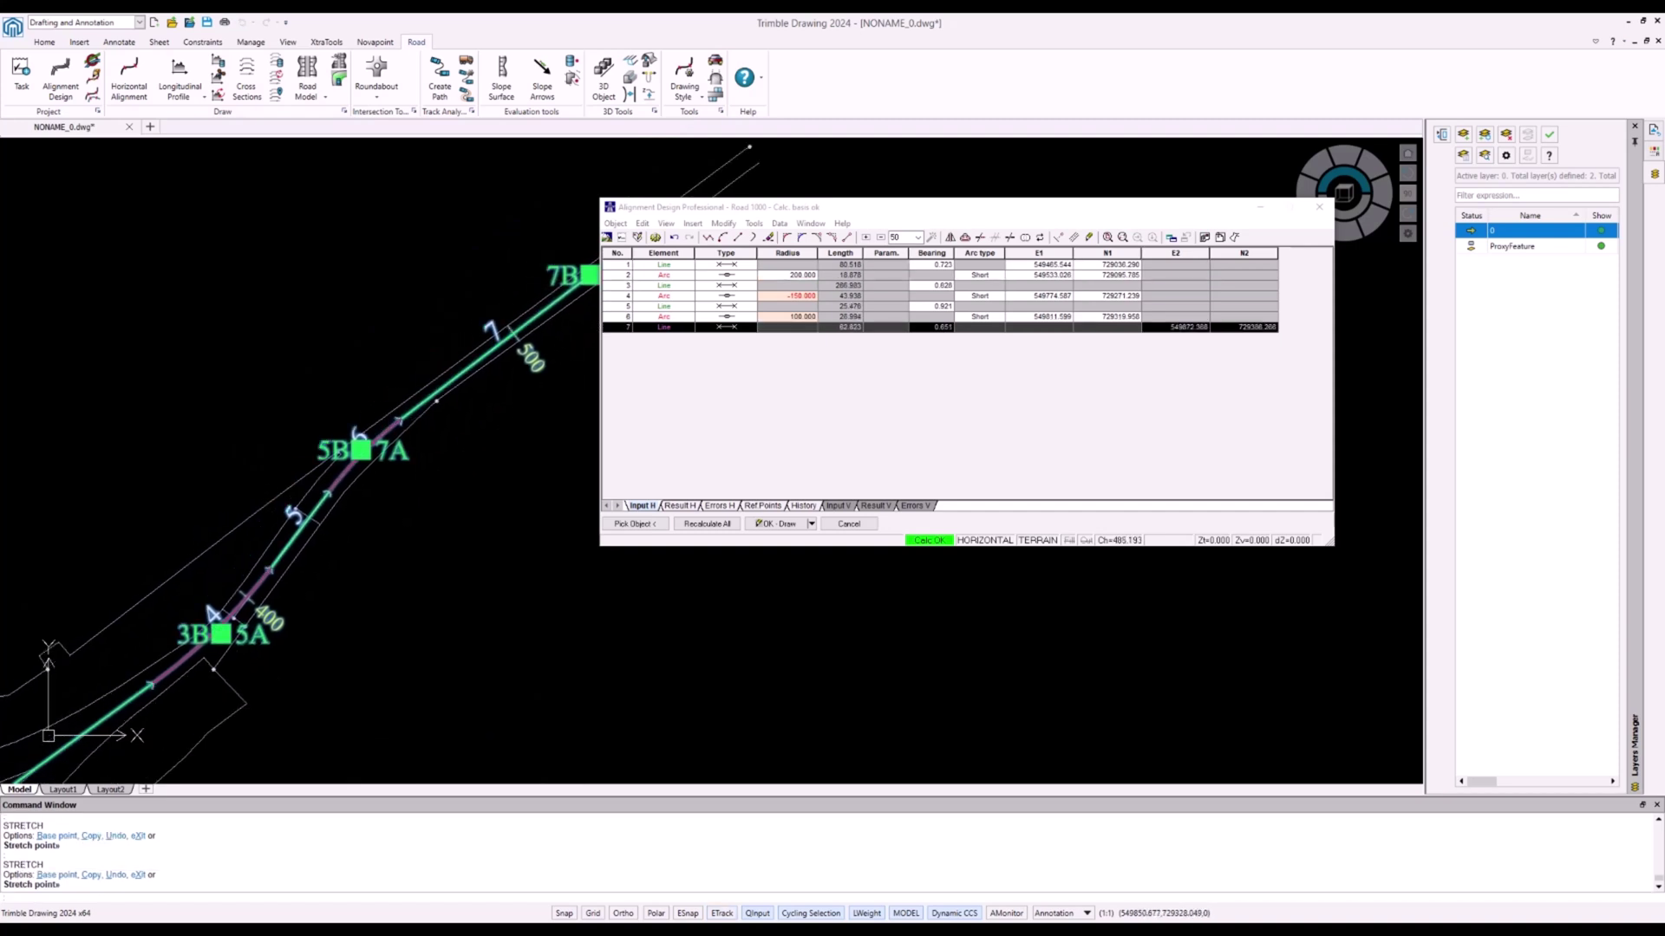
{"action": "scroll", "coordinate": [362, 443], "scroll_direction": "up", "scroll_amount": 4}
{"action": "left_click", "coordinate": [365, 444]}
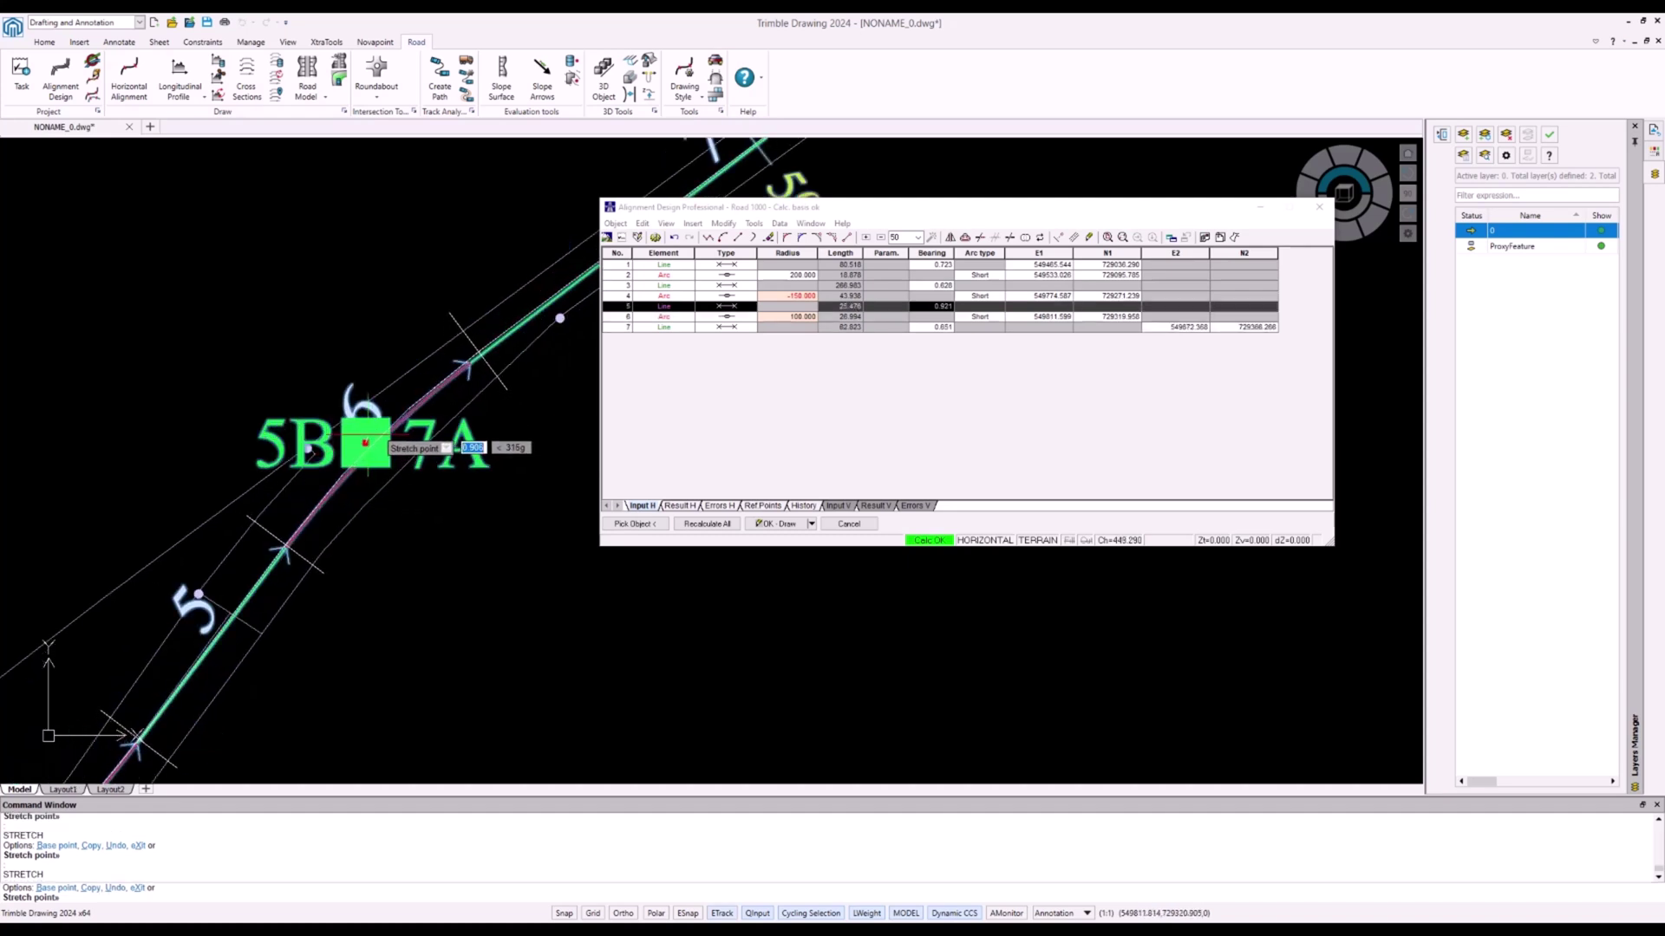
{"action": "left_click", "coordinate": [365, 444]}
{"action": "scroll", "coordinate": [414, 544], "scroll_direction": "down", "scroll_amount": 2}
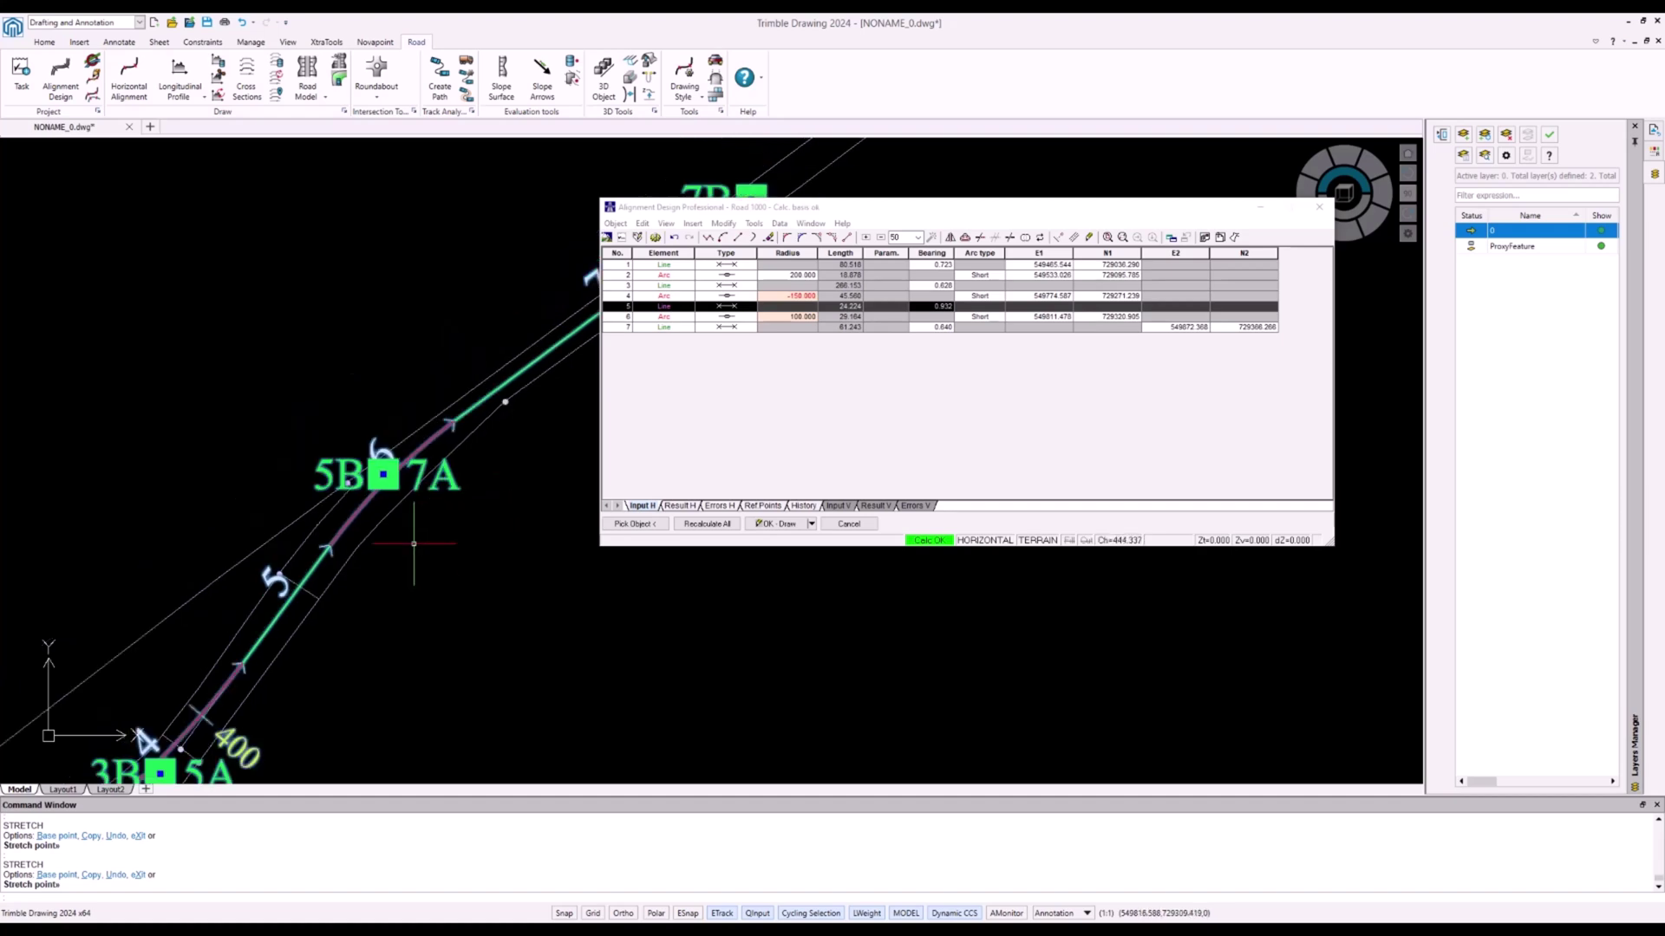
{"action": "middle_click_drag", "start_coordinate": [414, 543], "coordinate": [611, 247]}
{"action": "middle_click_drag", "start_coordinate": [364, 520], "coordinate": [563, 373]}
Raise the first curve's (element 2) radius to 500
{"action": "scroll", "coordinate": [438, 465], "scroll_direction": "down", "scroll_amount": 3}
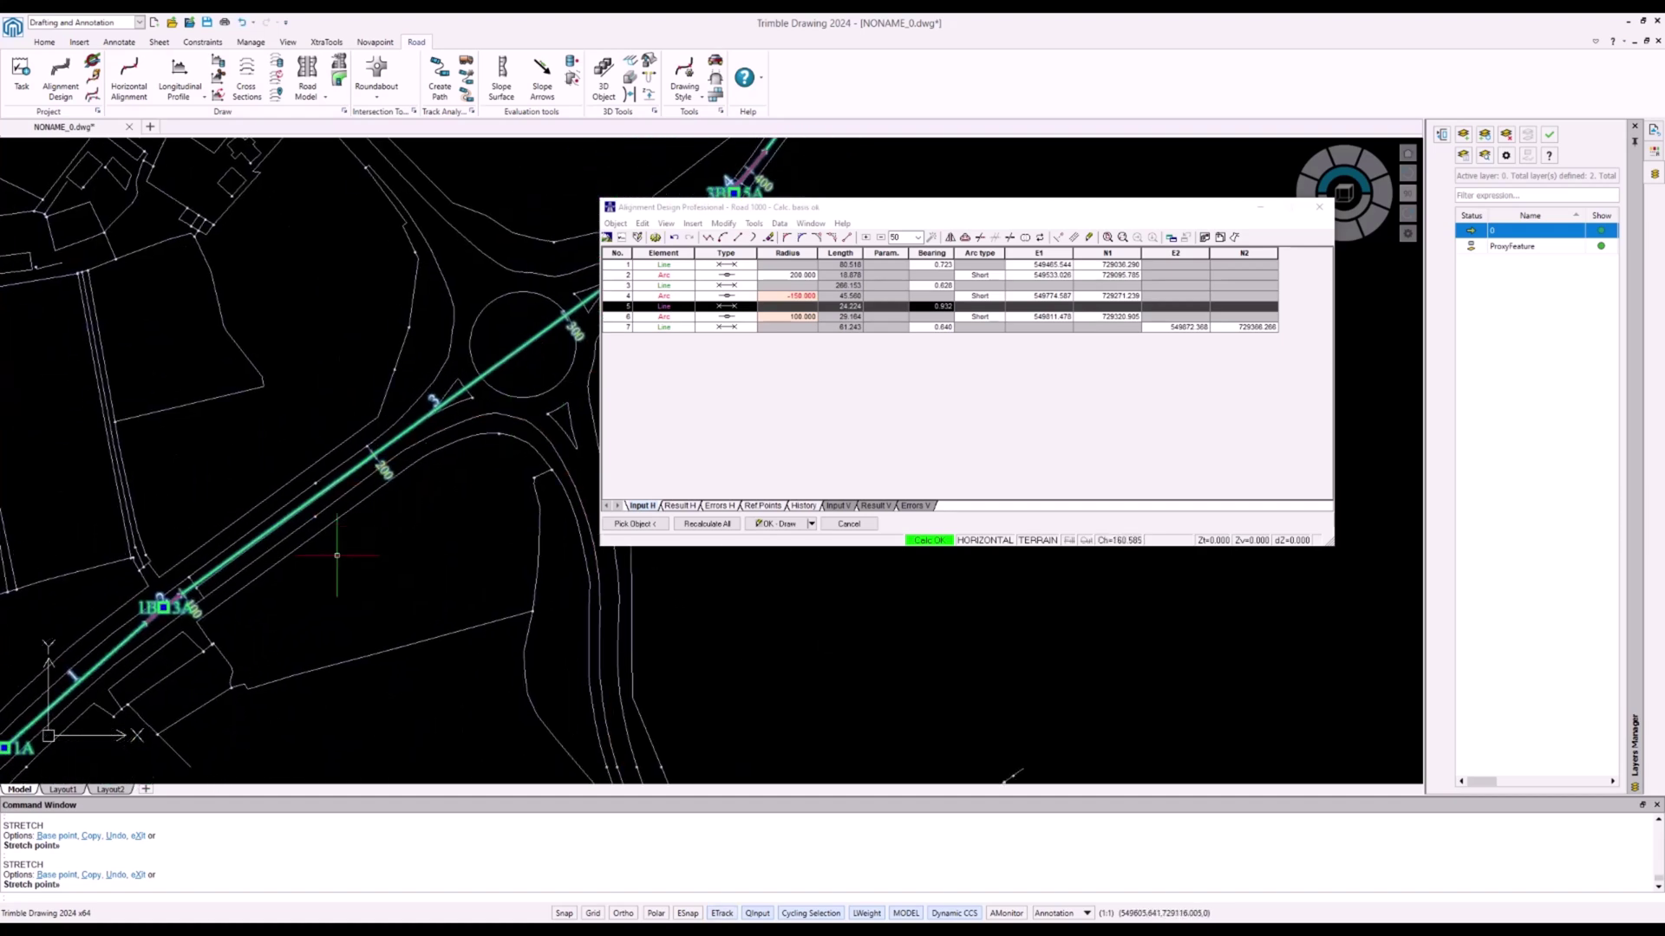
{"action": "mouse_move", "coordinate": [337, 555]}
{"action": "middle_mouse_down"}
{"action": "mouse_move", "coordinate": [524, 434]}
{"action": "mouse_move", "coordinate": [497, 470]}
{"action": "middle_mouse_up"}
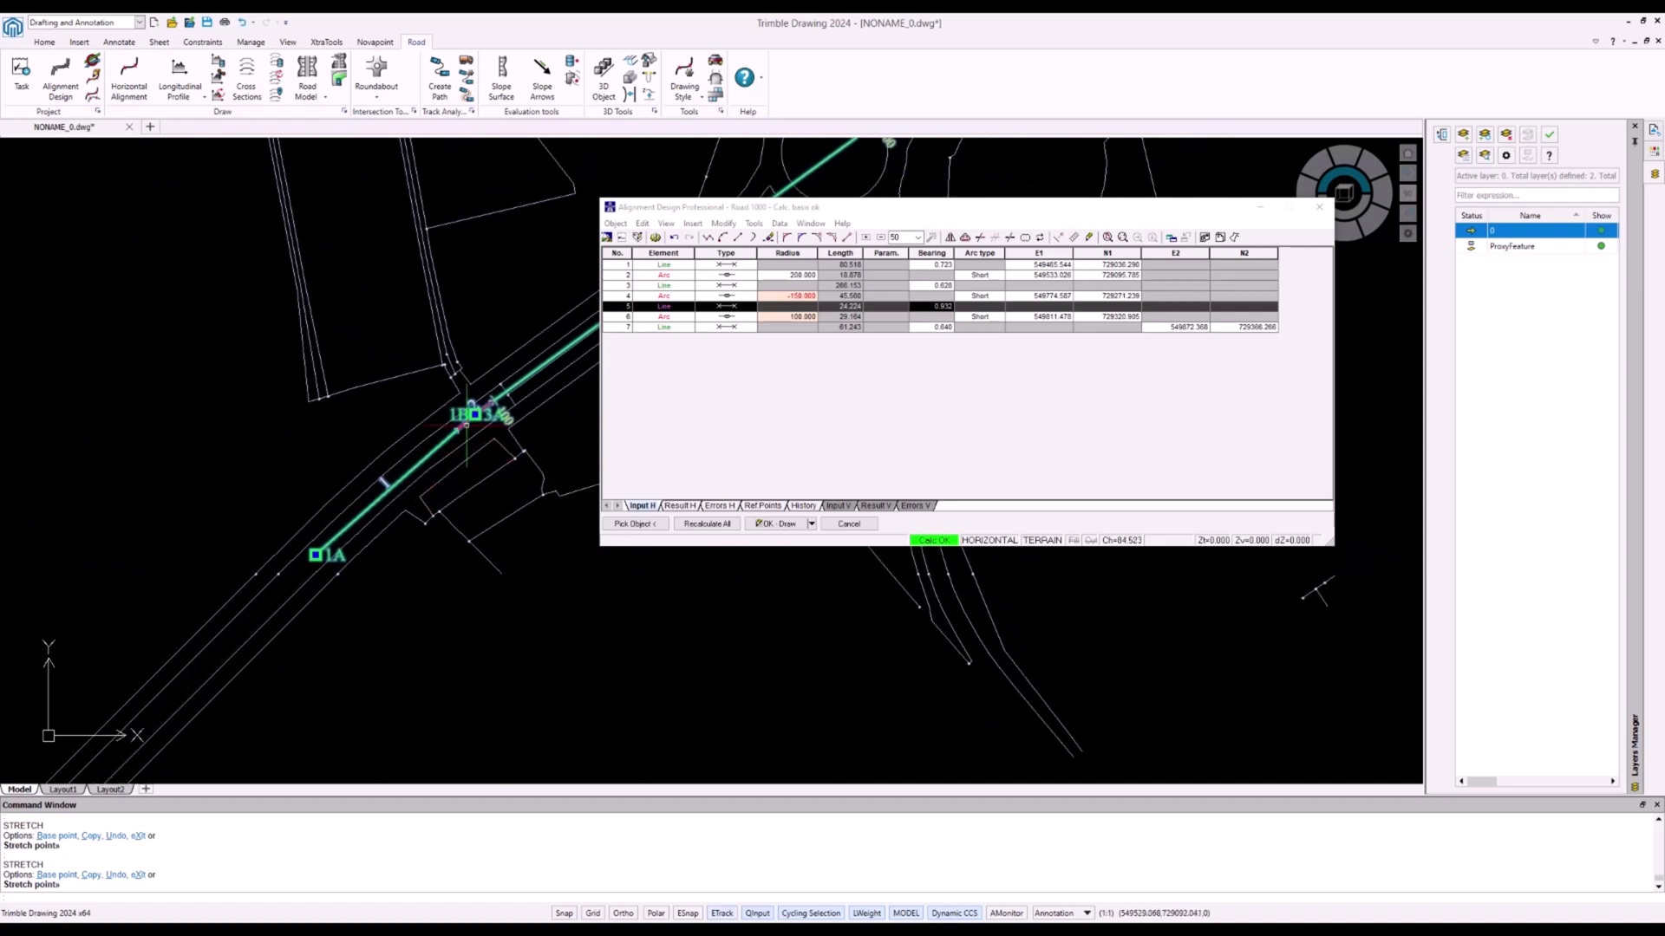
{"action": "left_click", "coordinate": [768, 274]}
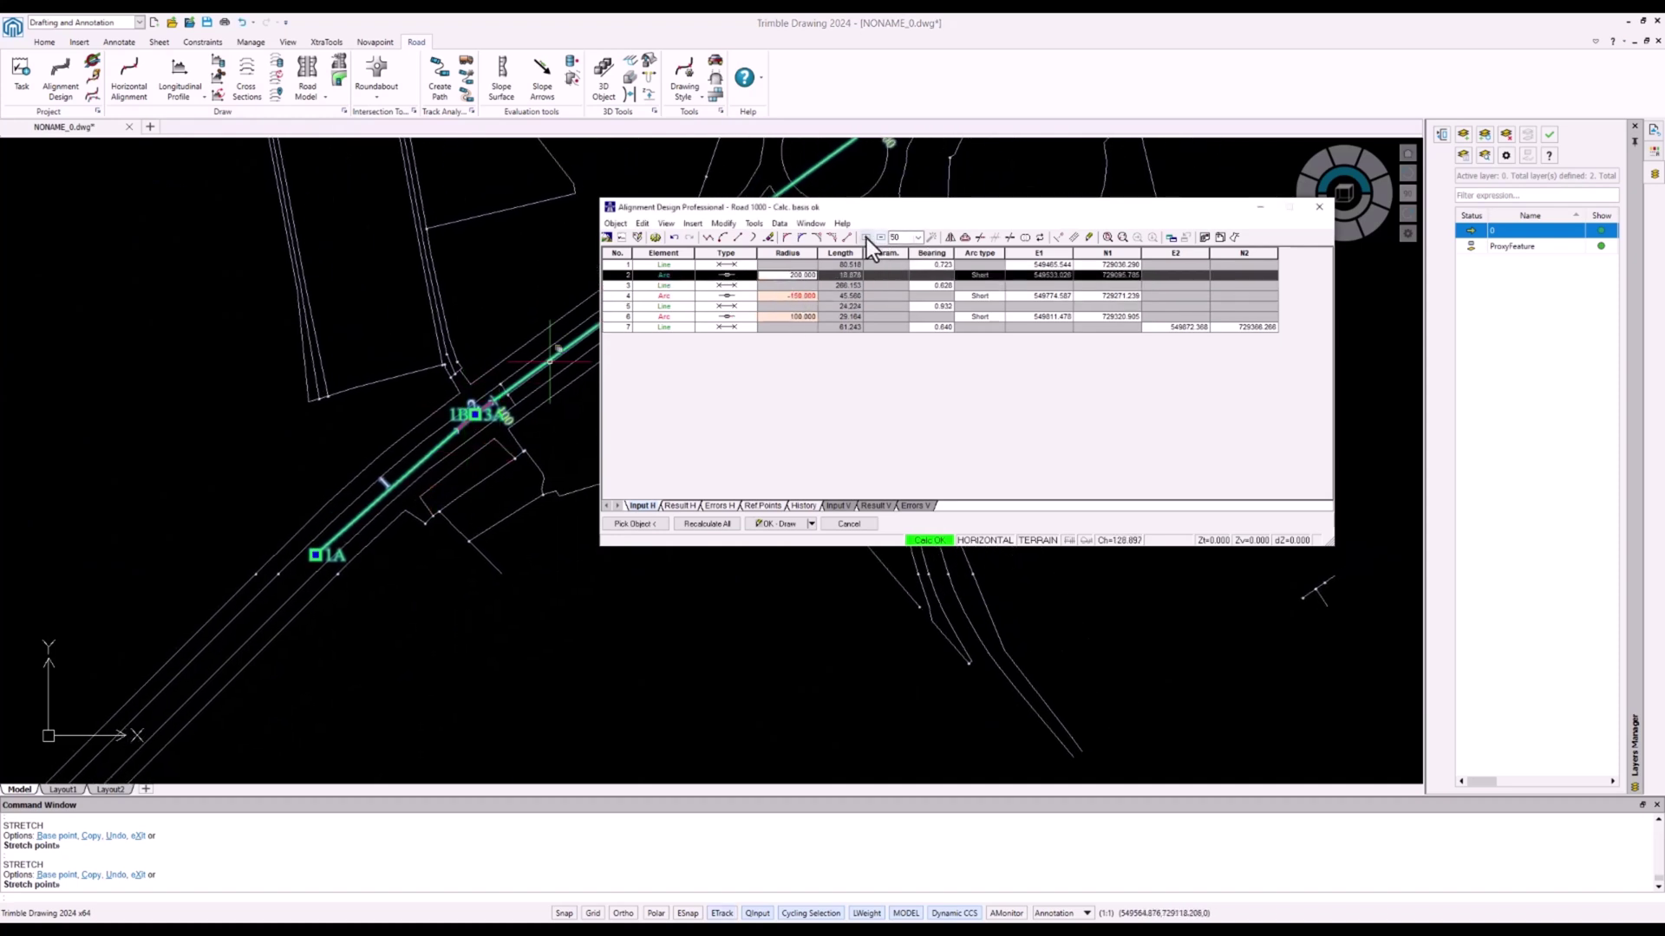
{"action": "left_click", "coordinate": [866, 238]}
{"action": "left_click", "coordinate": [866, 237]}
{"action": "left_click", "coordinate": [866, 238]}
{"action": "key", "text": "Return"}
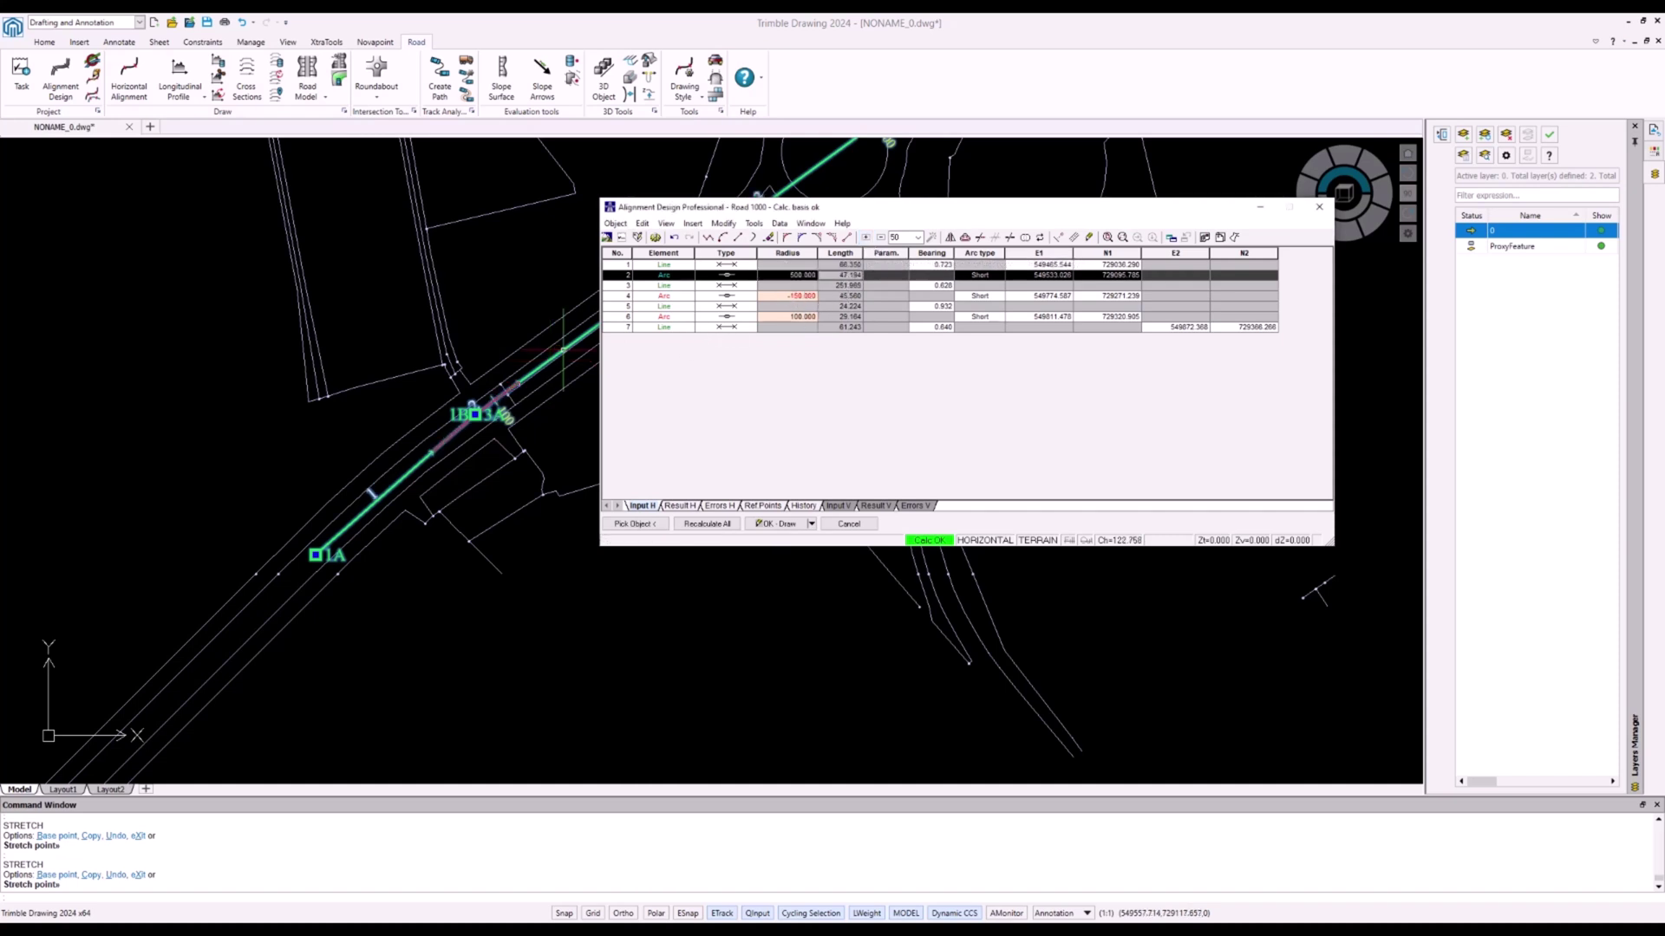
Stretch point 1B down-left along the road and review the alignment around the roundabout
{"action": "left_click", "coordinate": [474, 414]}
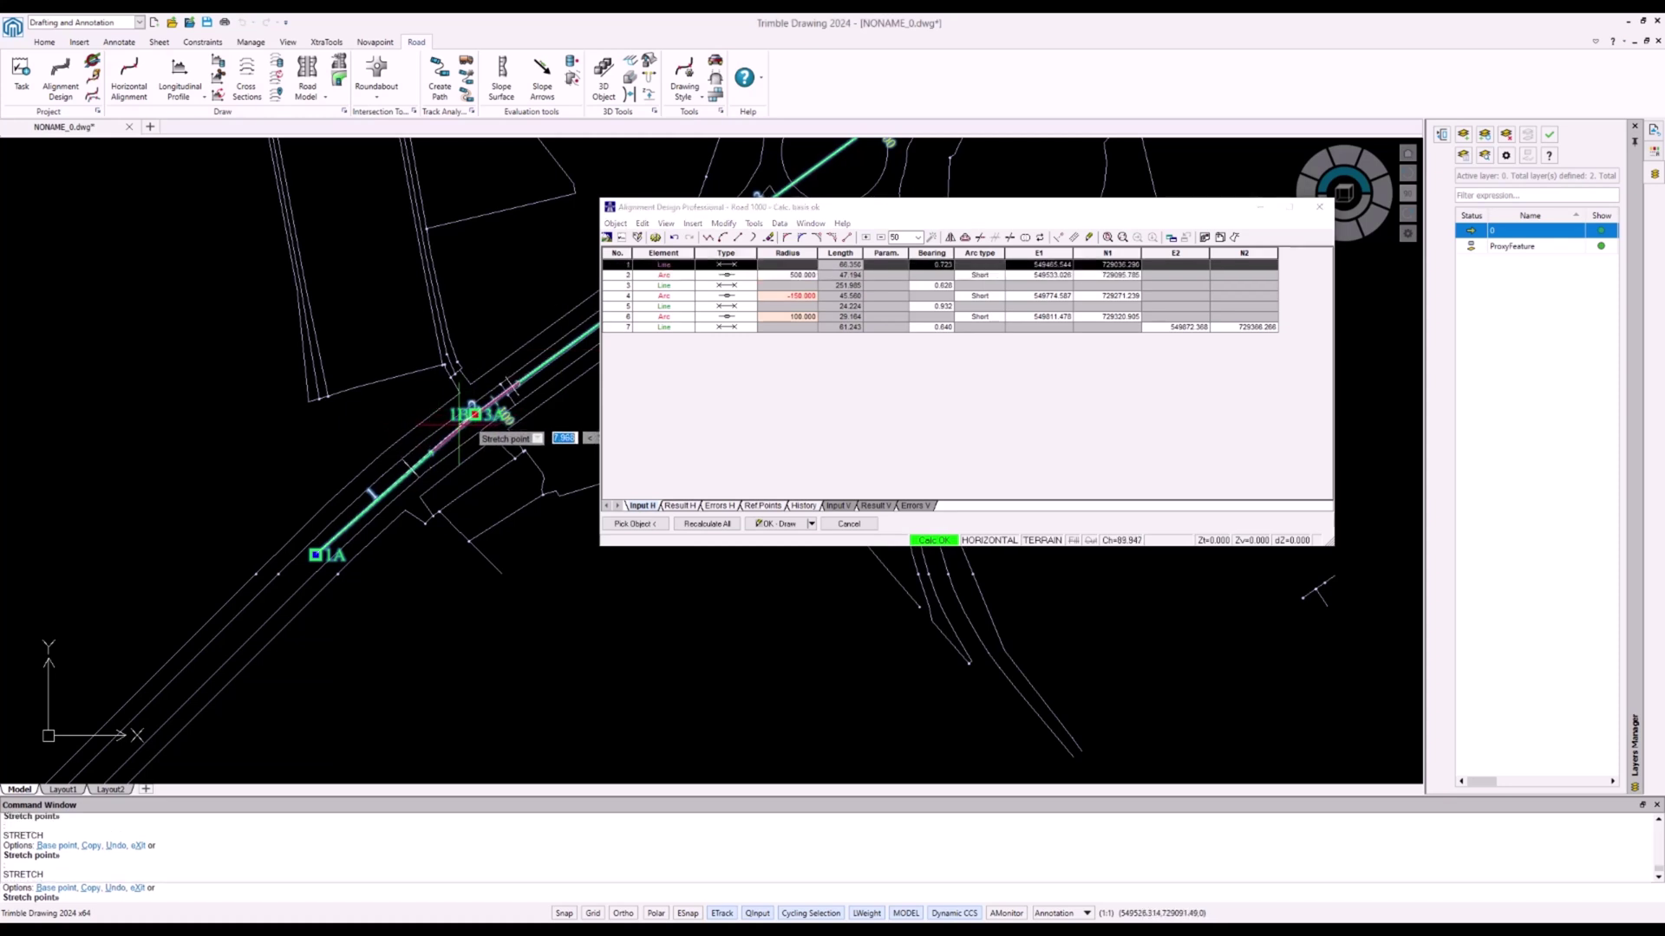
{"action": "left_click", "coordinate": [458, 427]}
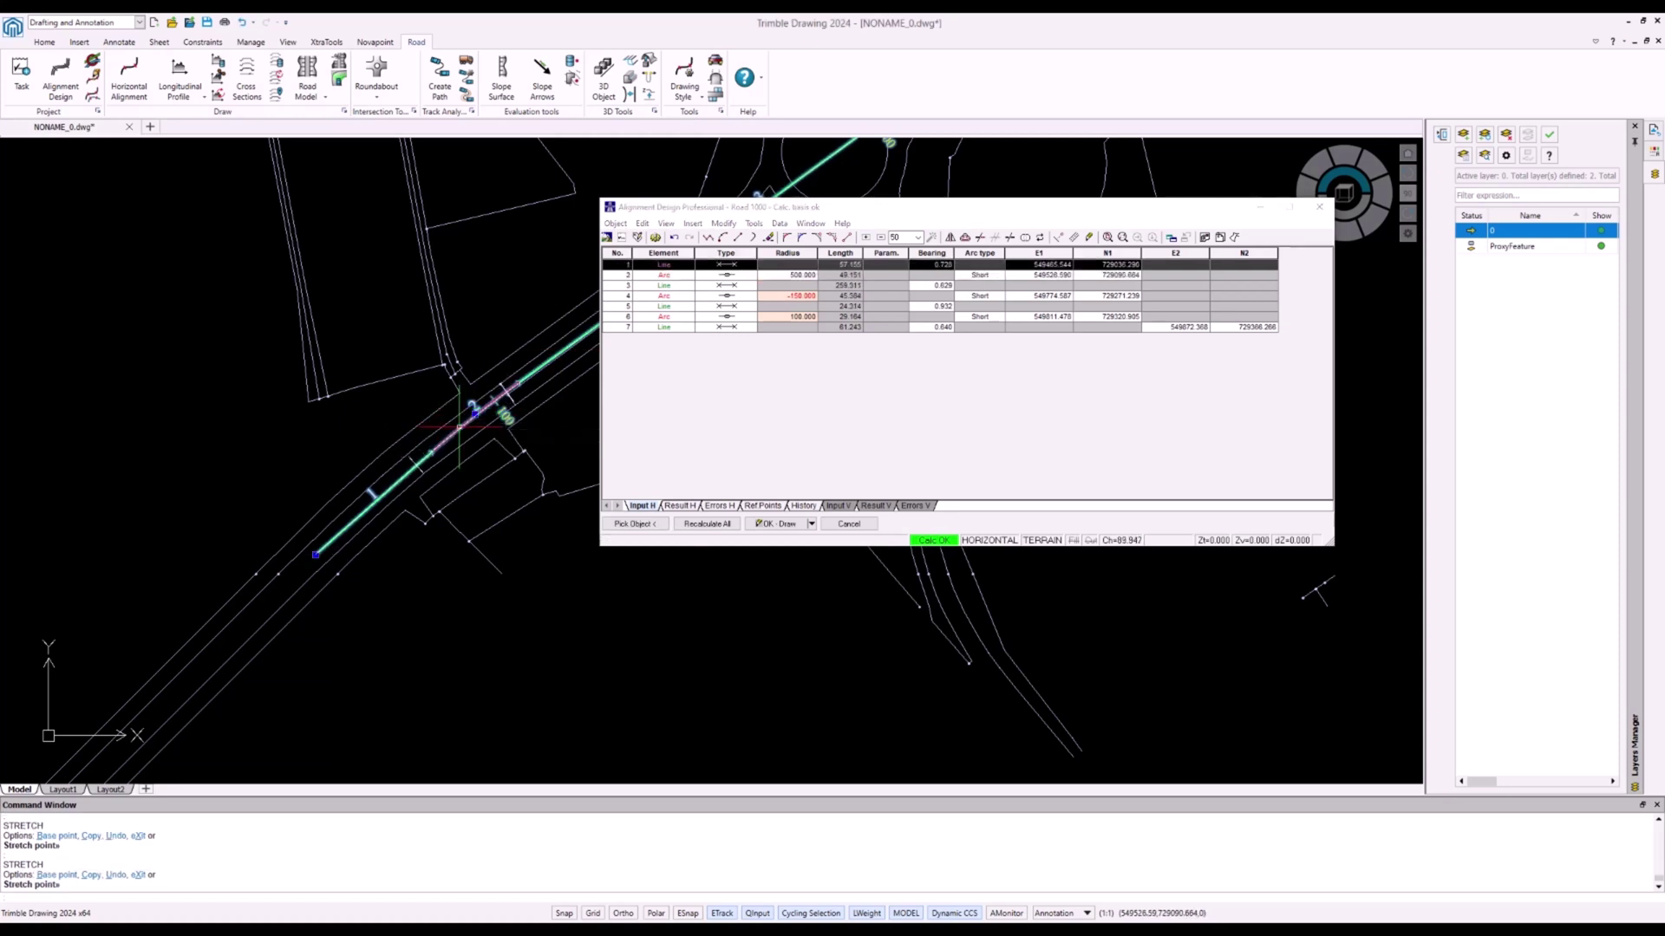
{"action": "mouse_move", "coordinate": [445, 496]}
{"action": "middle_mouse_down"}
{"action": "mouse_move", "coordinate": [512, 466]}
{"action": "mouse_move", "coordinate": [486, 489]}
{"action": "middle_mouse_up"}
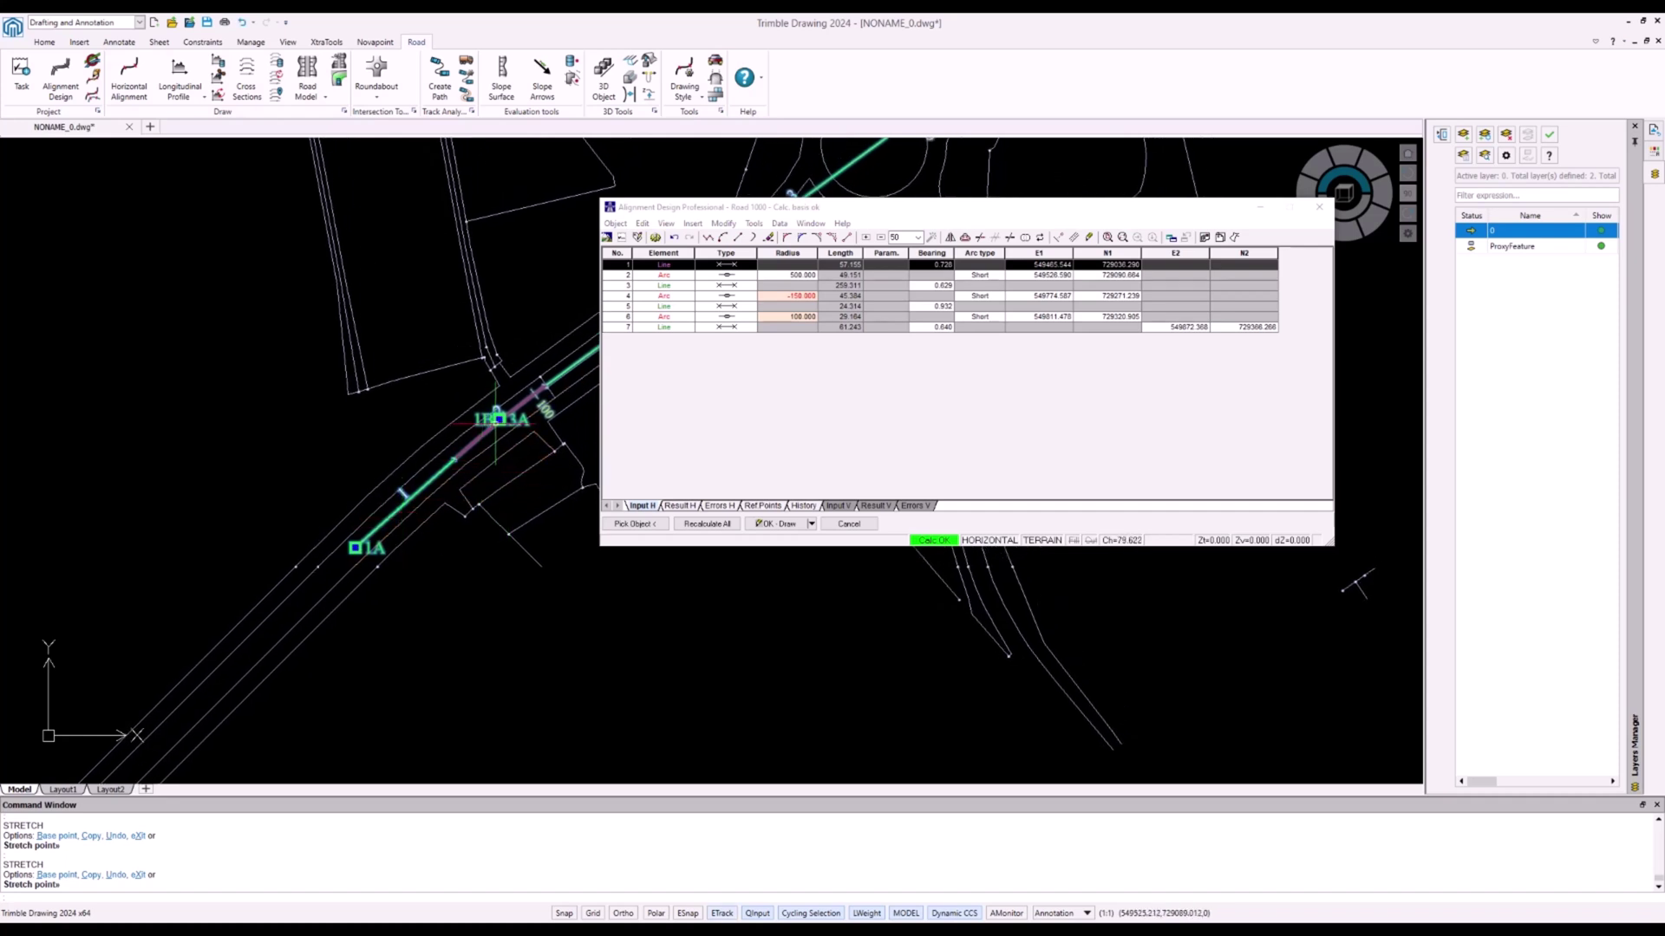
{"action": "left_click", "coordinate": [498, 420]}
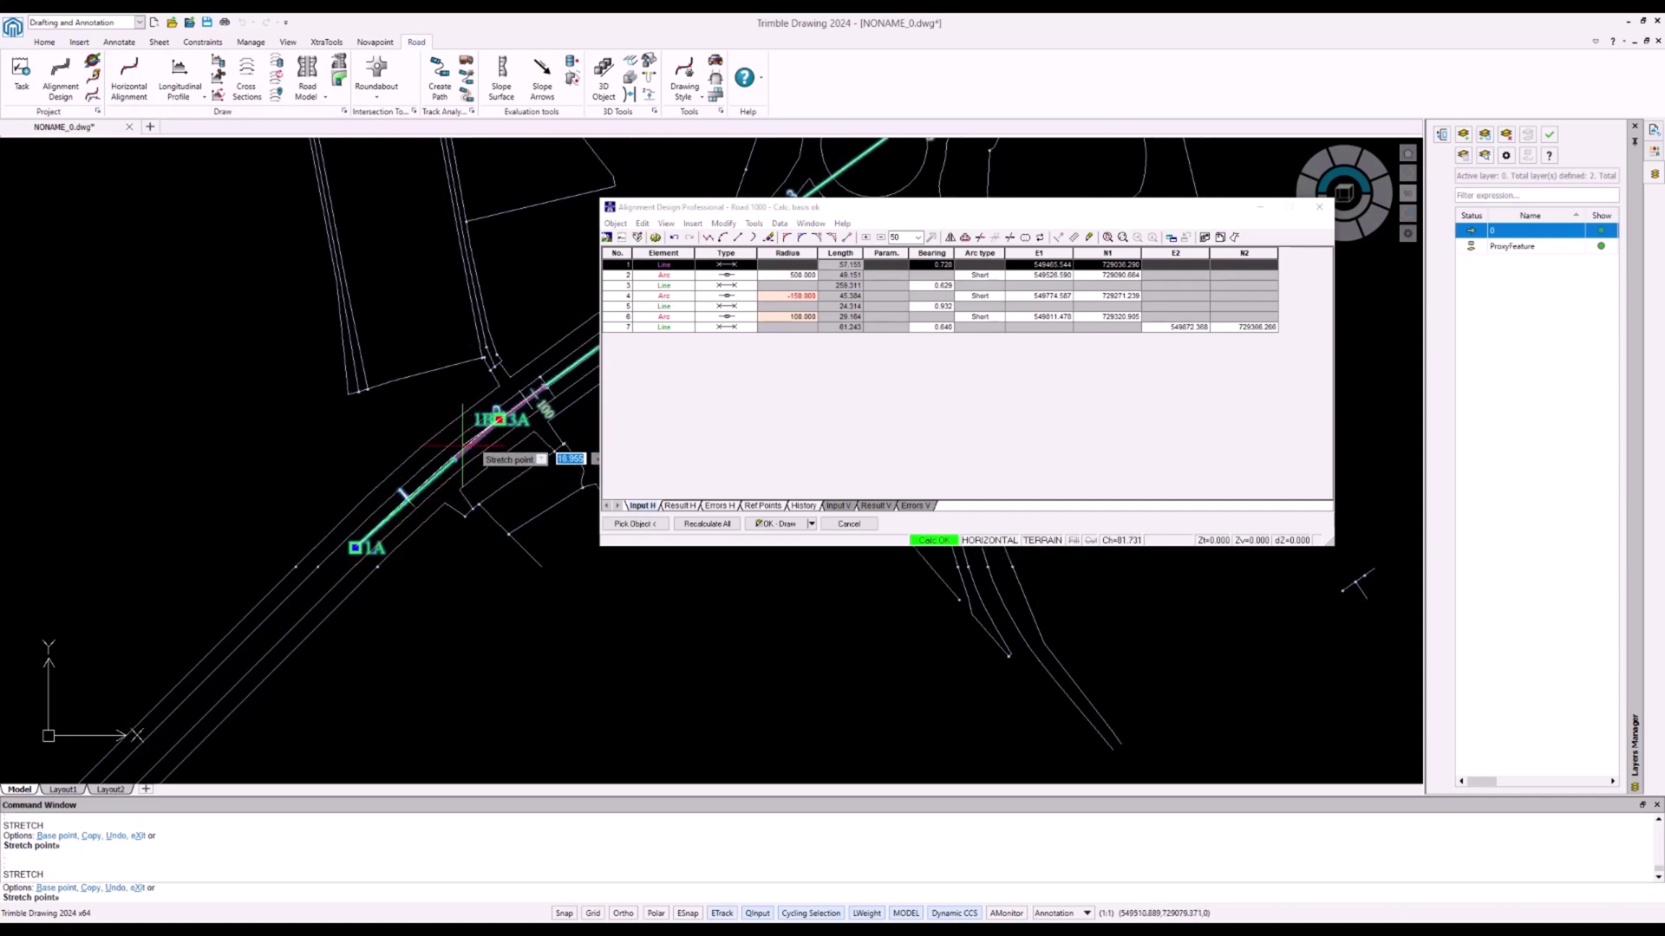
{"action": "left_click", "coordinate": [461, 448]}
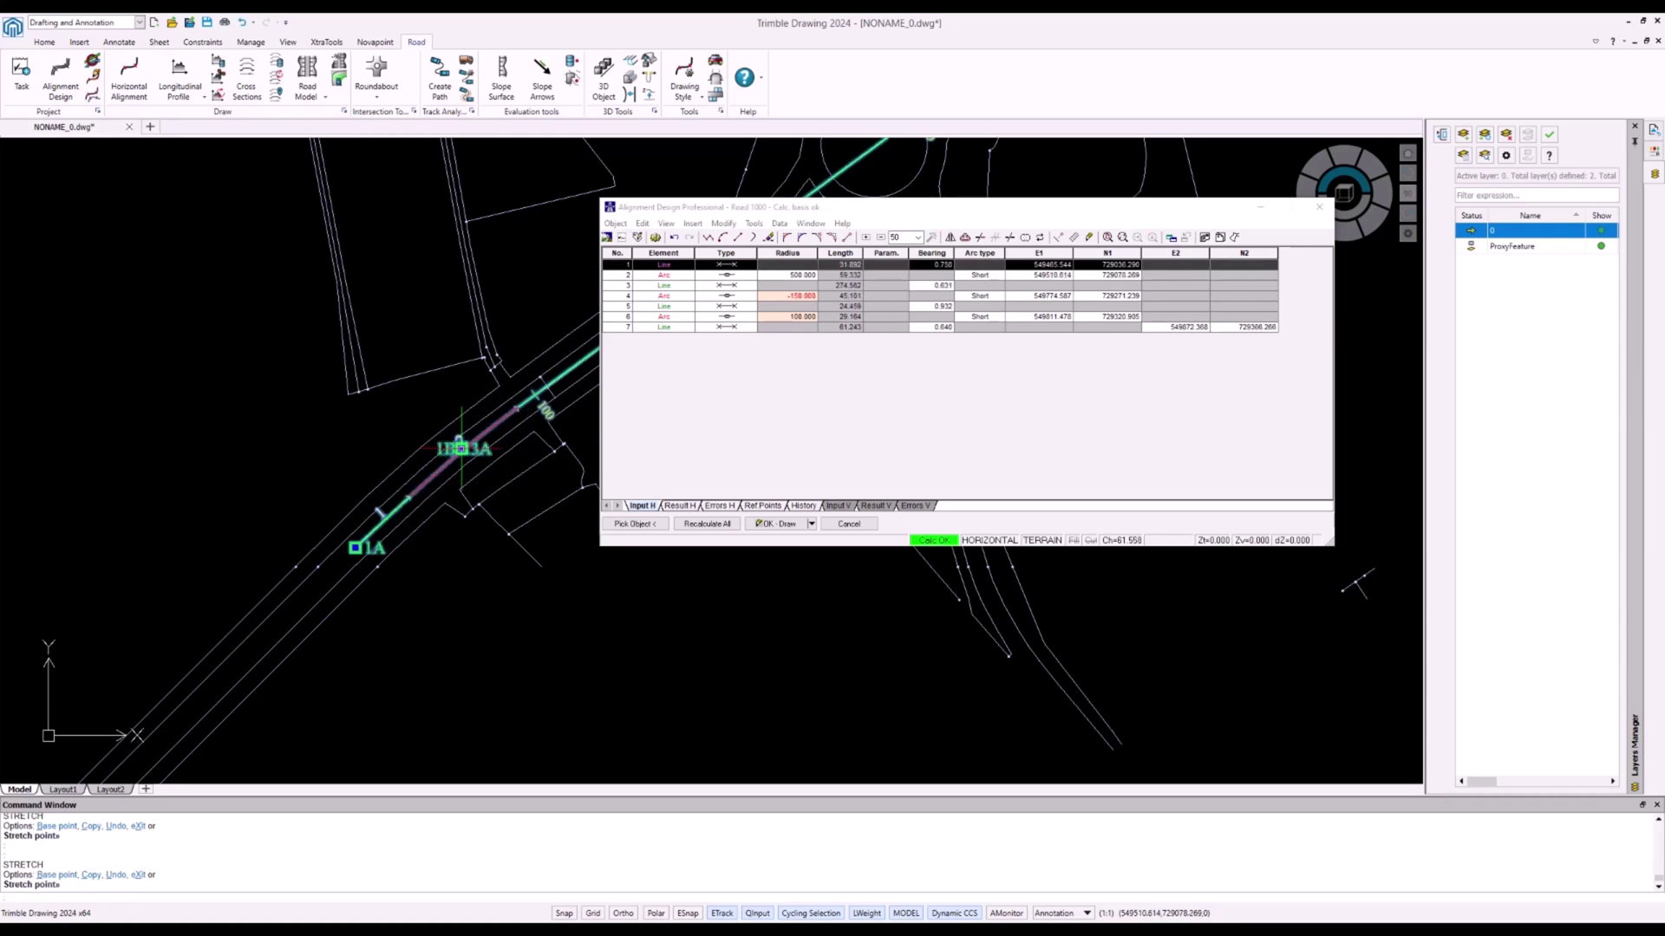
{"action": "mouse_move", "coordinate": [483, 465]}
{"action": "middle_mouse_down"}
{"action": "mouse_move", "coordinate": [327, 594]}
{"action": "mouse_move", "coordinate": [347, 598]}
{"action": "middle_mouse_up"}
{"action": "middle_click_drag", "start_coordinate": [521, 428], "coordinate": [244, 667]}
{"action": "middle_click_drag", "start_coordinate": [453, 443], "coordinate": [549, 352]}
{"action": "middle_click_drag", "start_coordinate": [450, 486], "coordinate": [563, 411]}
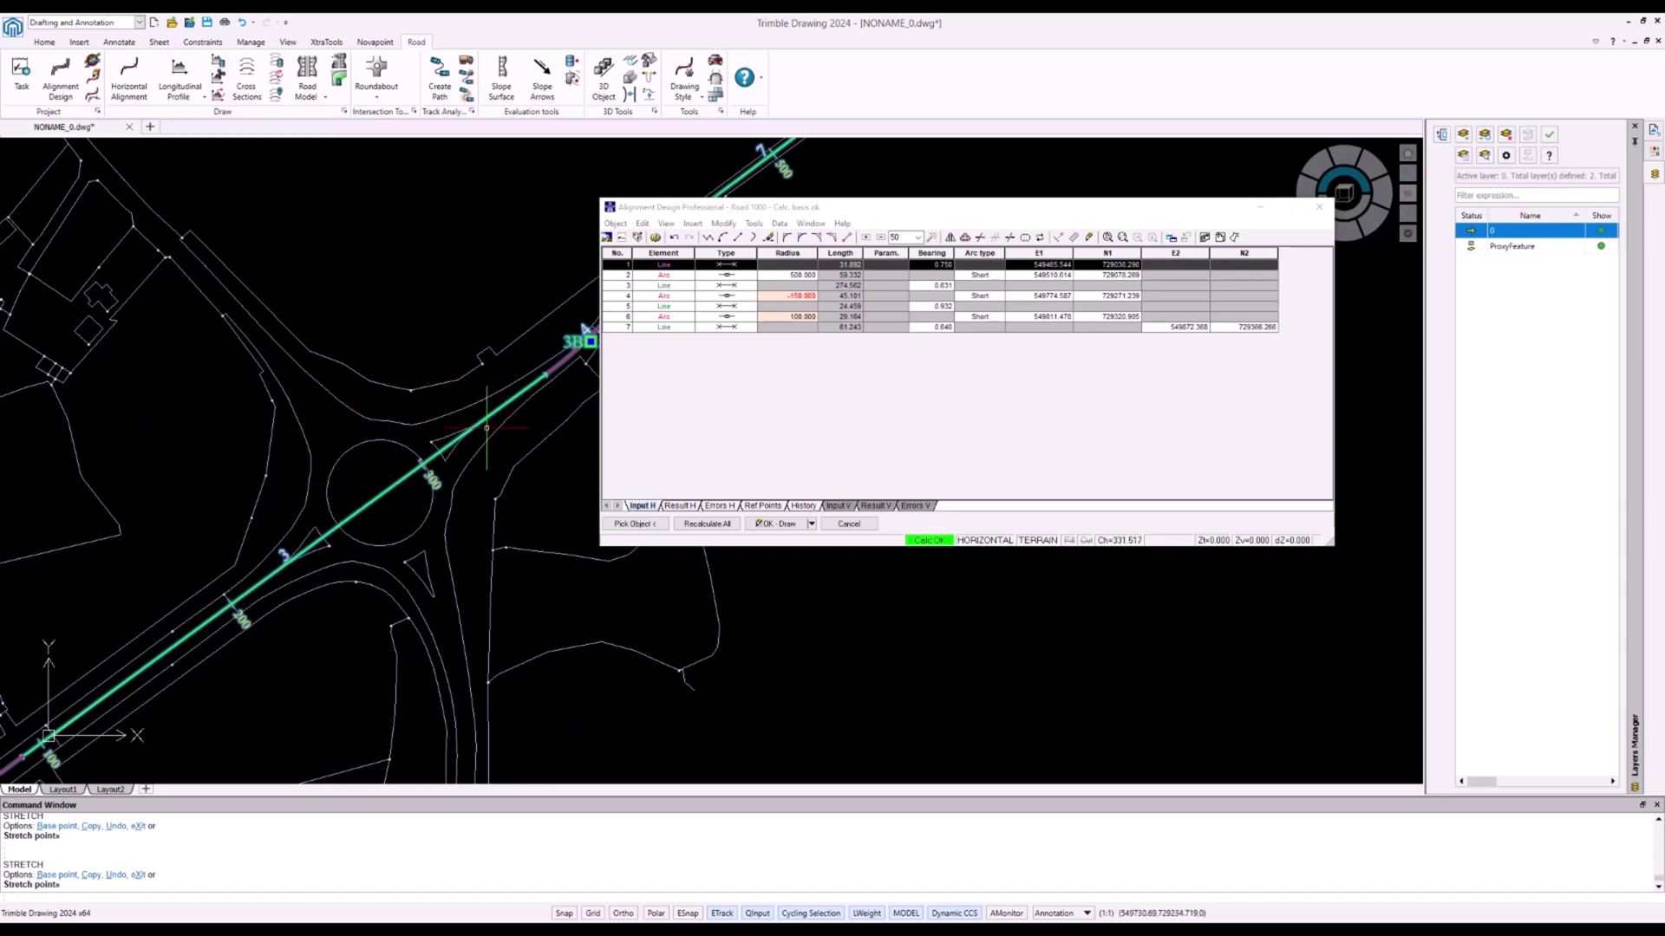
Switch Road 1000 to vertical design, accept the scale, and pan along the new profile drawing
{"action": "double_click", "coordinate": [985, 540]}
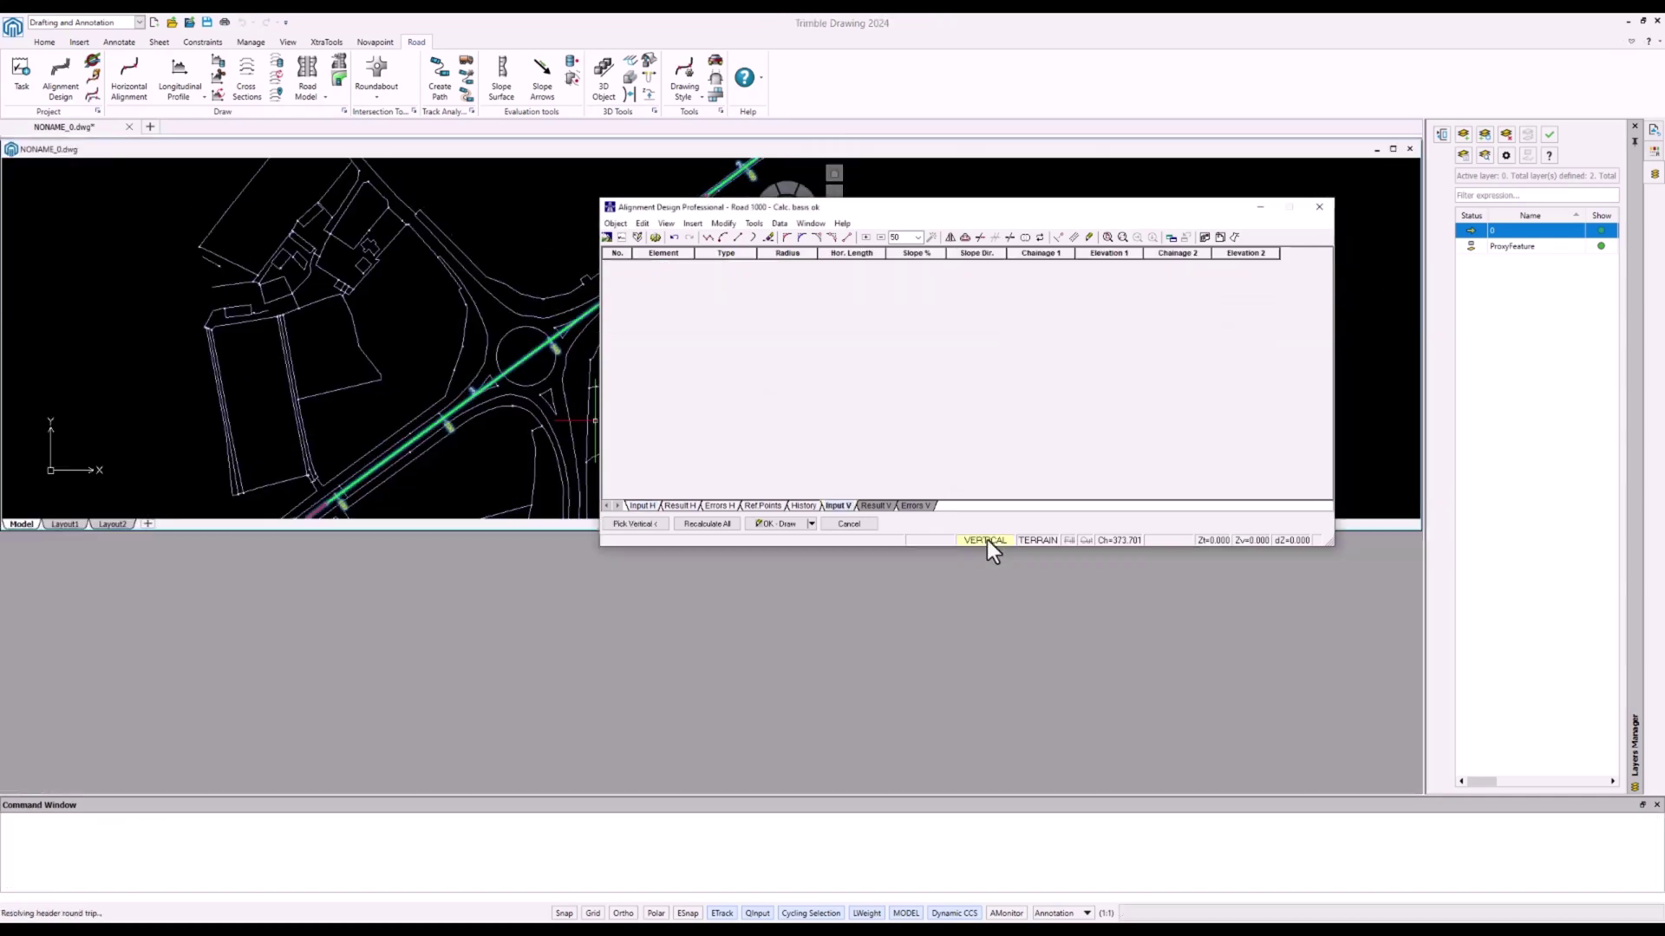
{"action": "left_click", "coordinate": [835, 559]}
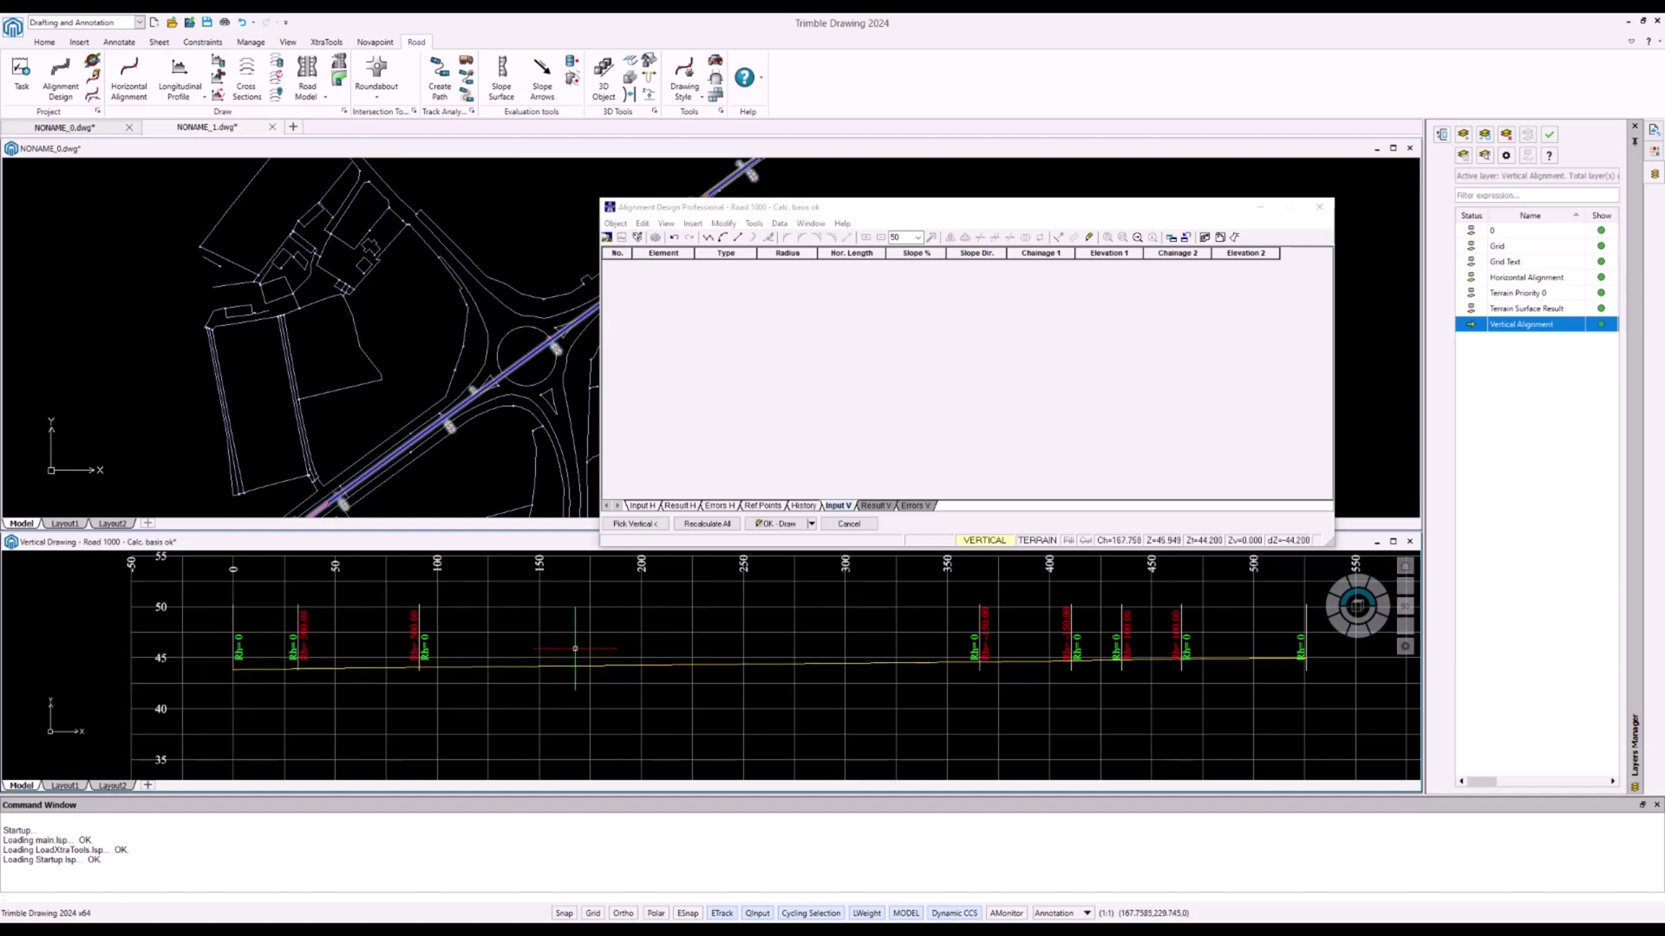
{"action": "left_click", "coordinate": [851, 319]}
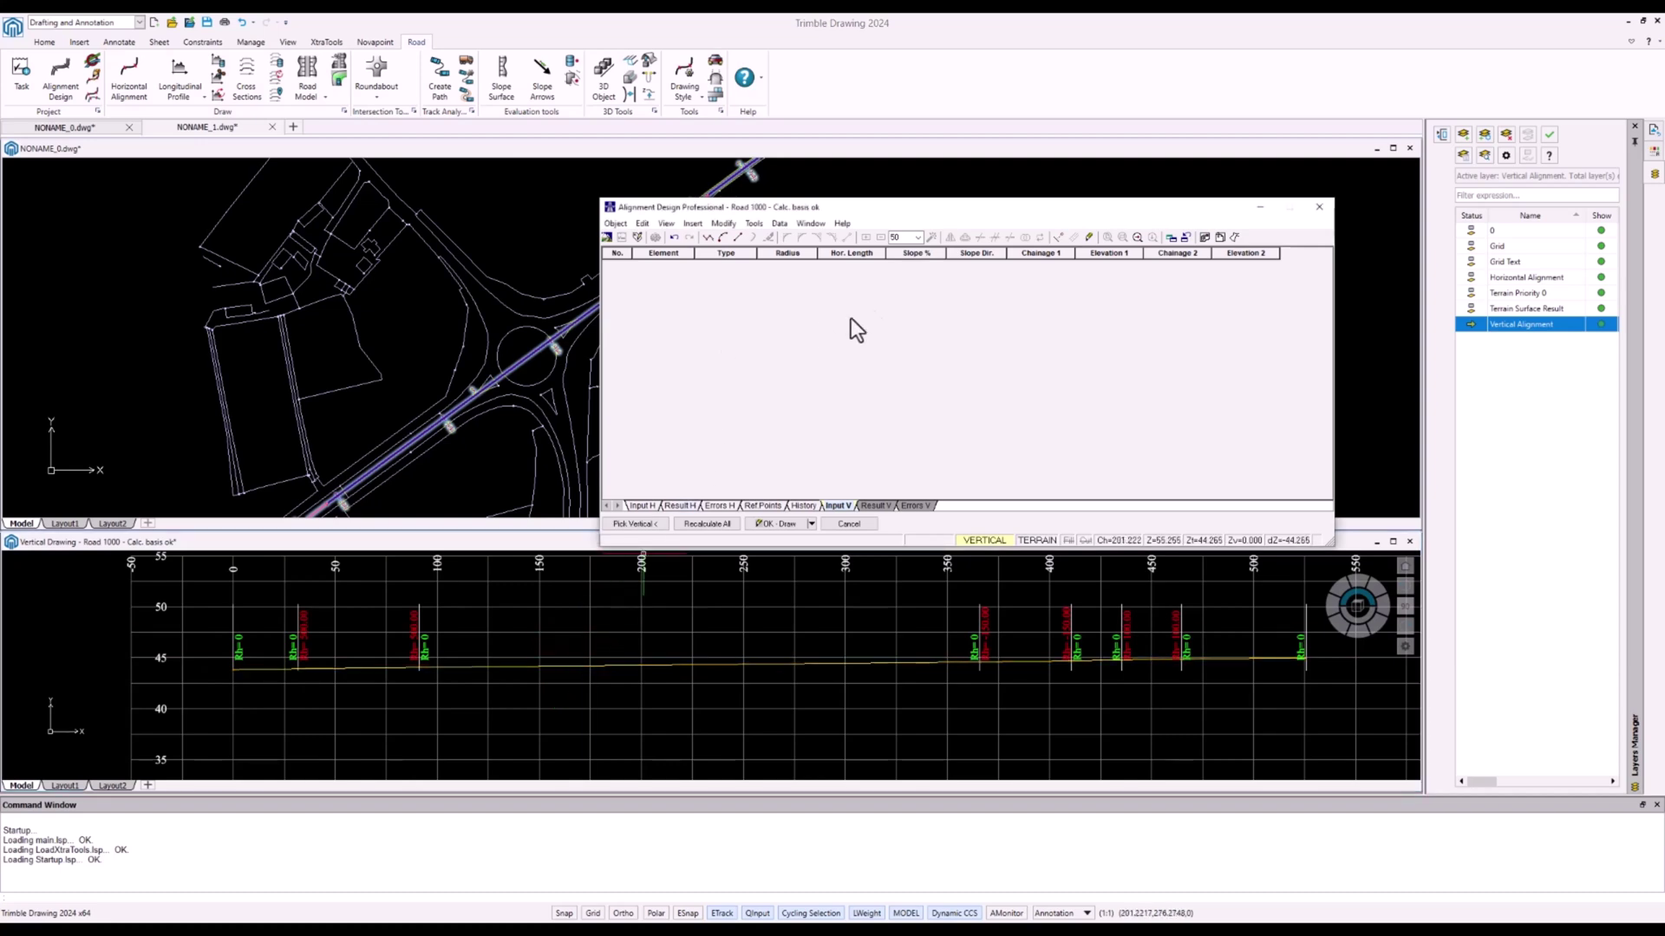
{"action": "left_click", "coordinate": [709, 247]}
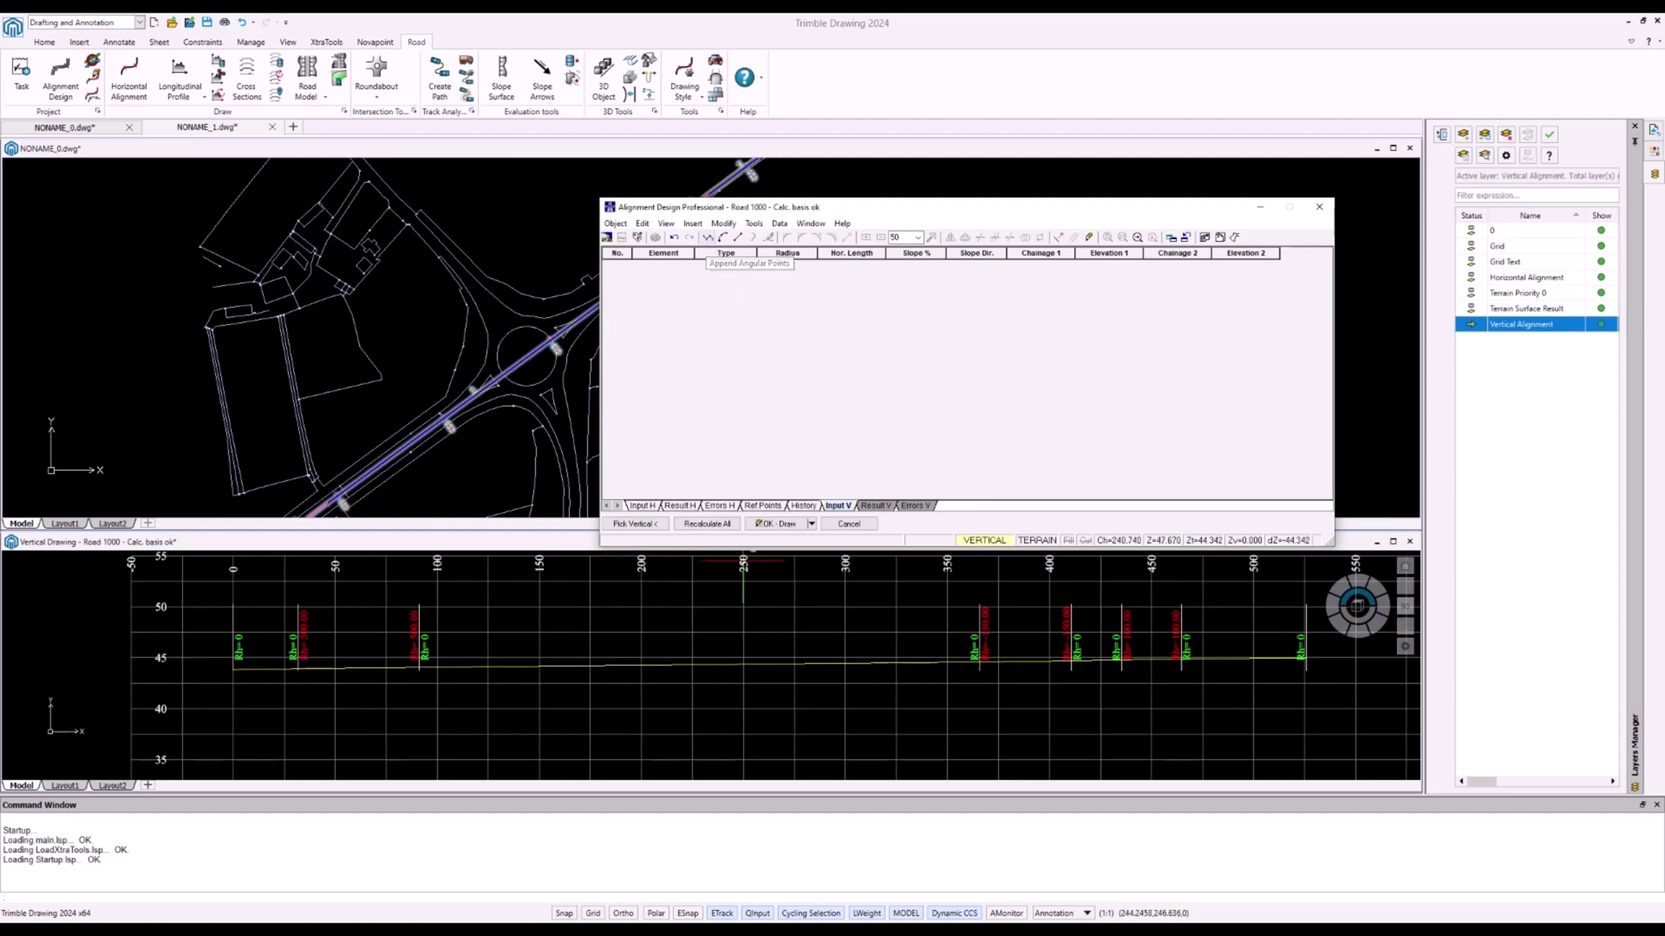
{"action": "scroll", "coordinate": [538, 652], "scroll_direction": "up", "scroll_amount": 5}
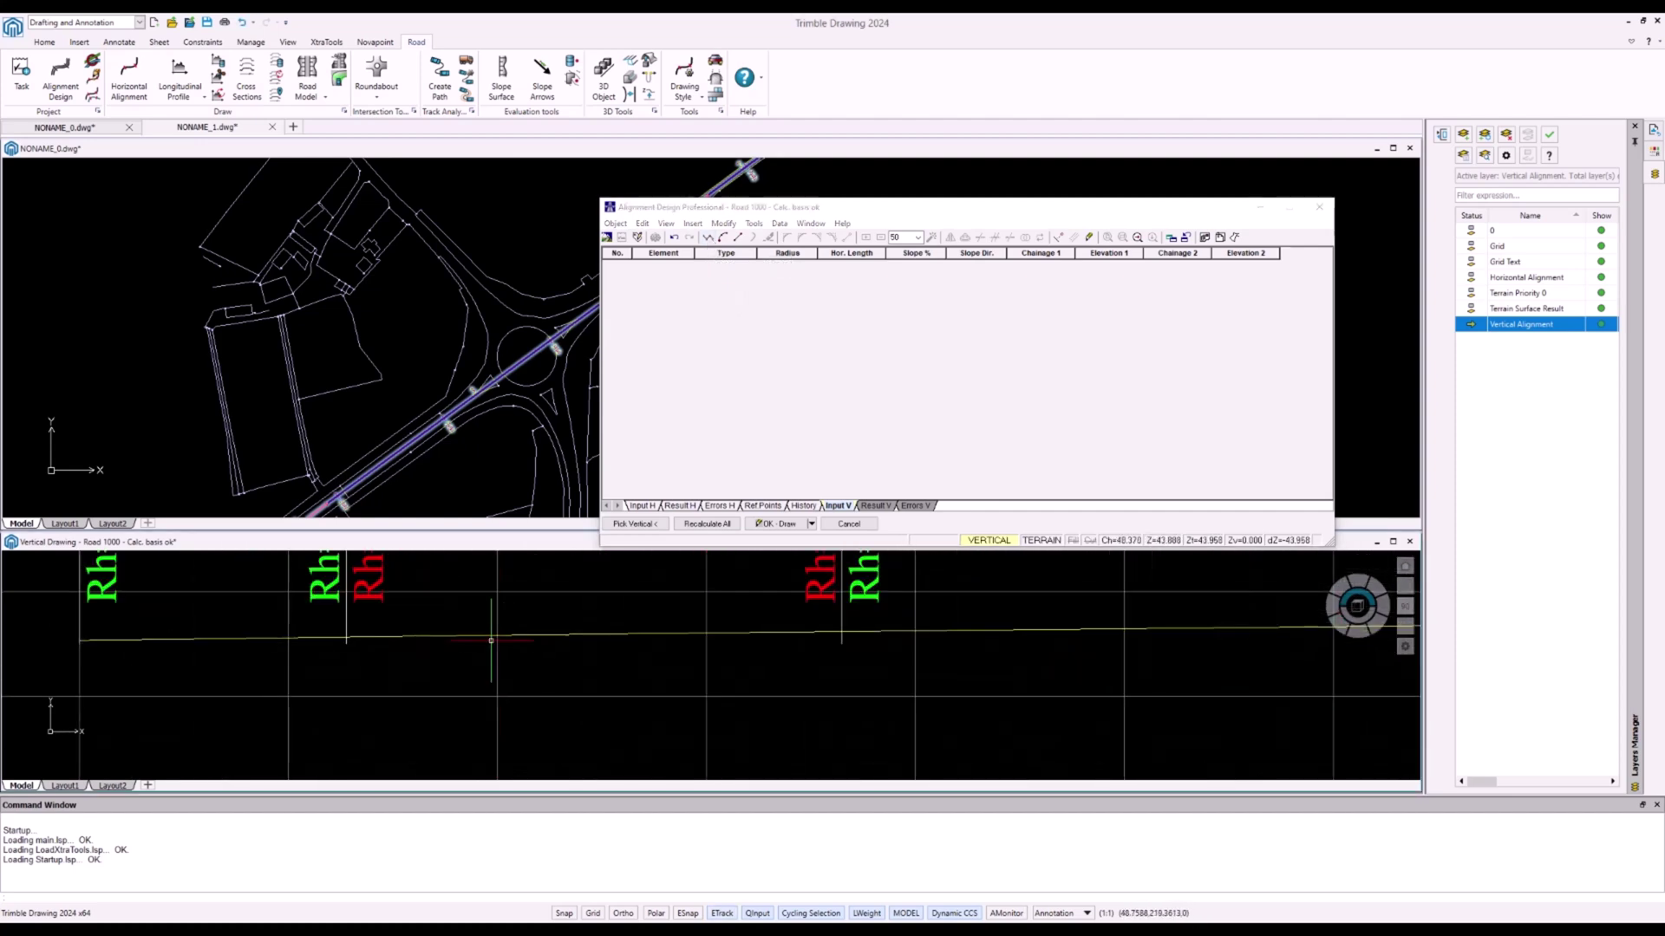
{"action": "scroll", "coordinate": [501, 634], "scroll_direction": "down", "scroll_amount": 4}
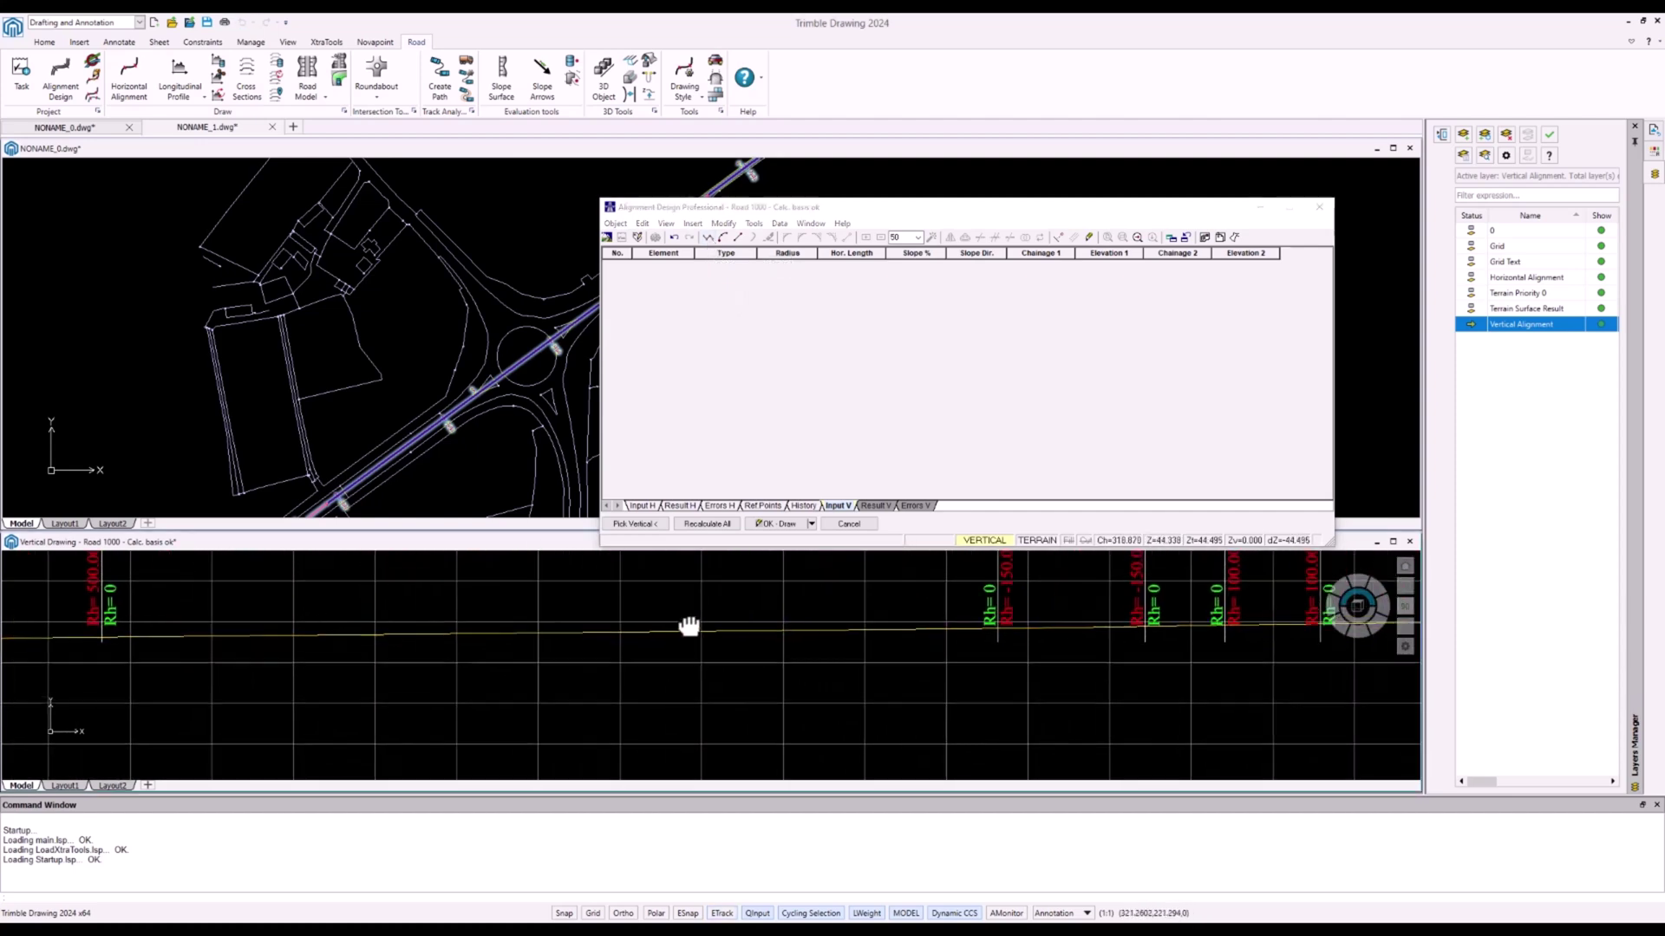
{"action": "middle_click_drag", "start_coordinate": [688, 626], "coordinate": [316, 631]}
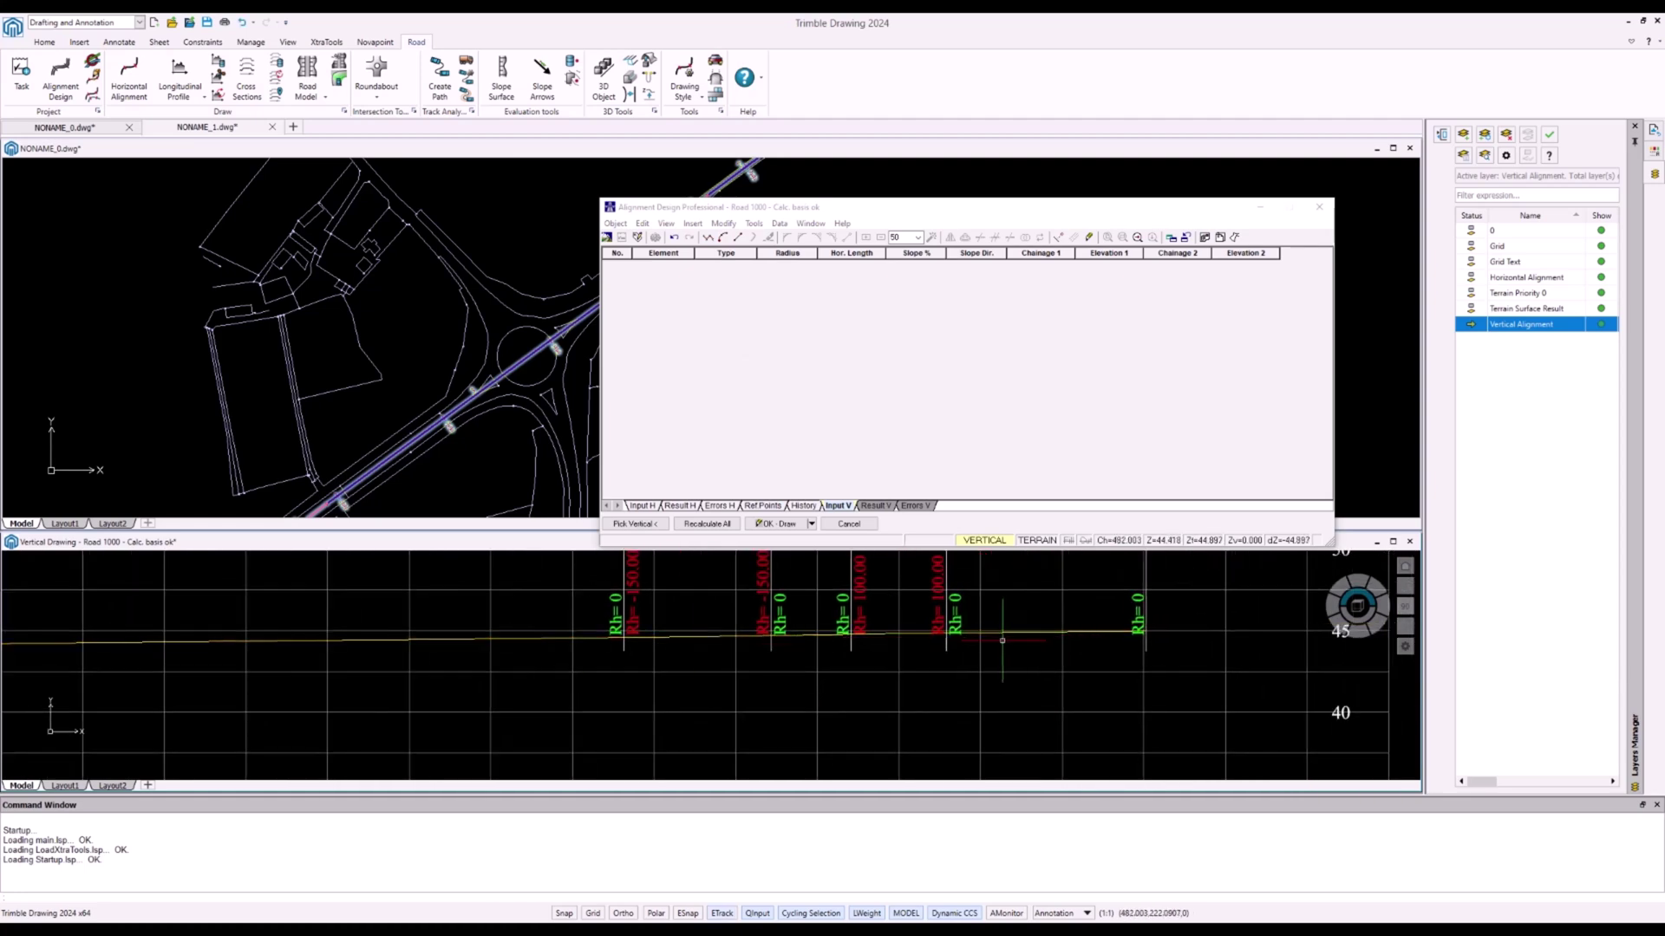
{"action": "scroll", "coordinate": [1002, 639], "scroll_direction": "up", "scroll_amount": 2}
{"action": "scroll", "coordinate": [1002, 640], "scroll_direction": "down", "scroll_amount": 6}
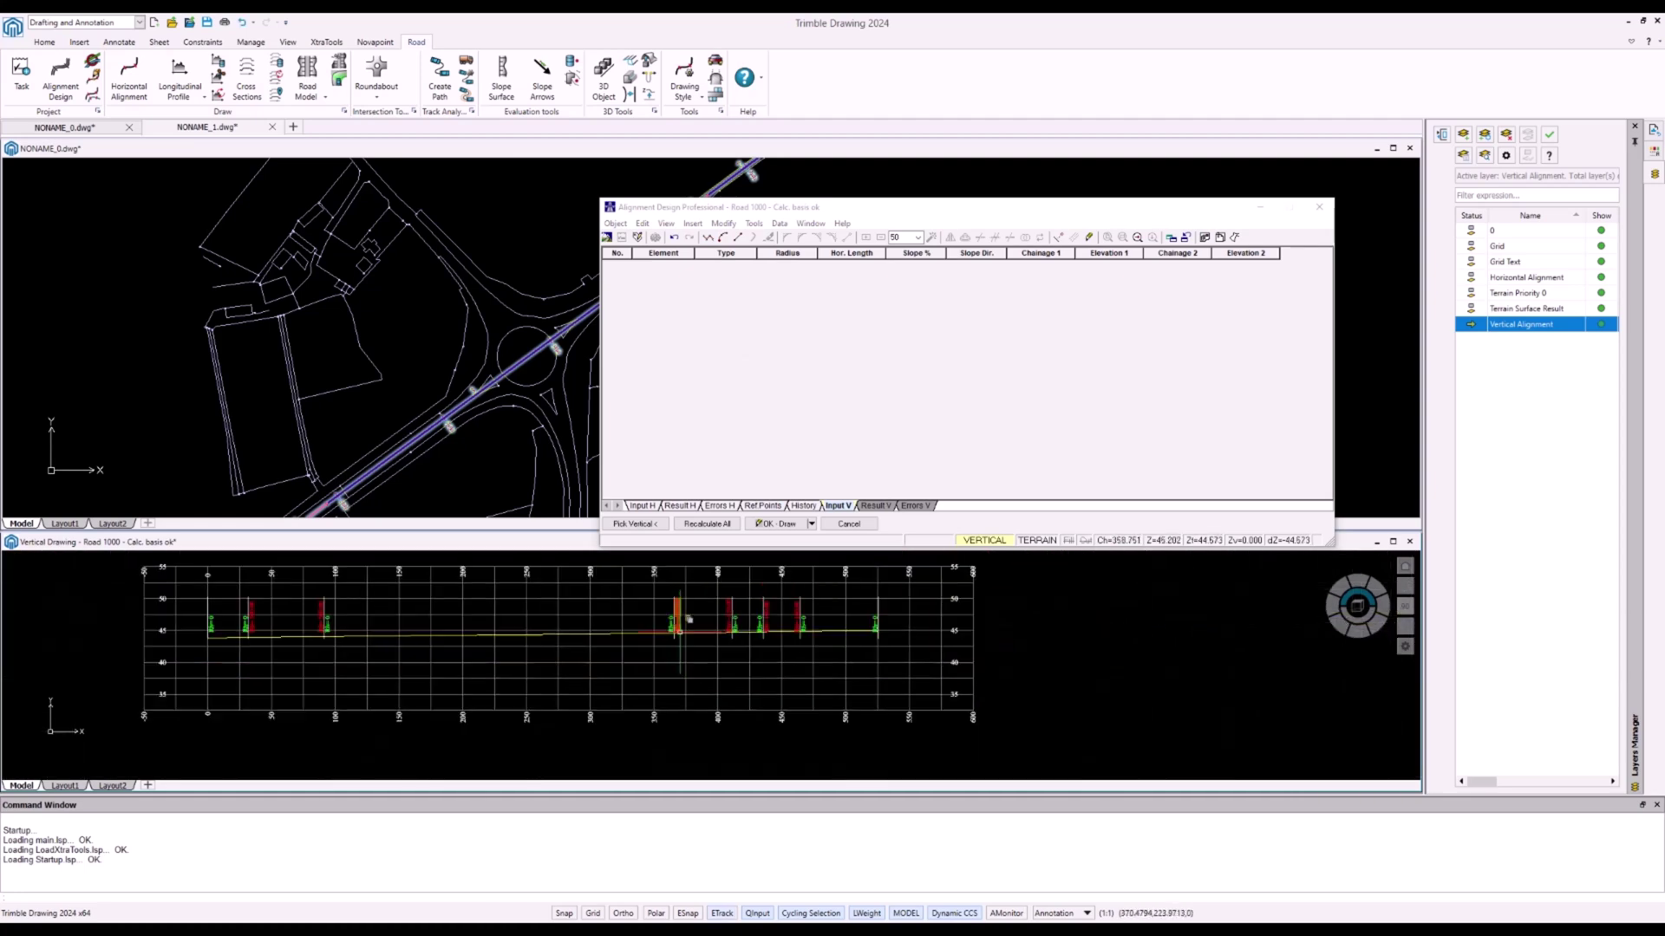
Draw a 0.216% grade line snapped from chainage 9.860 to 525.753 on the profile
{"action": "left_click", "coordinate": [737, 238]}
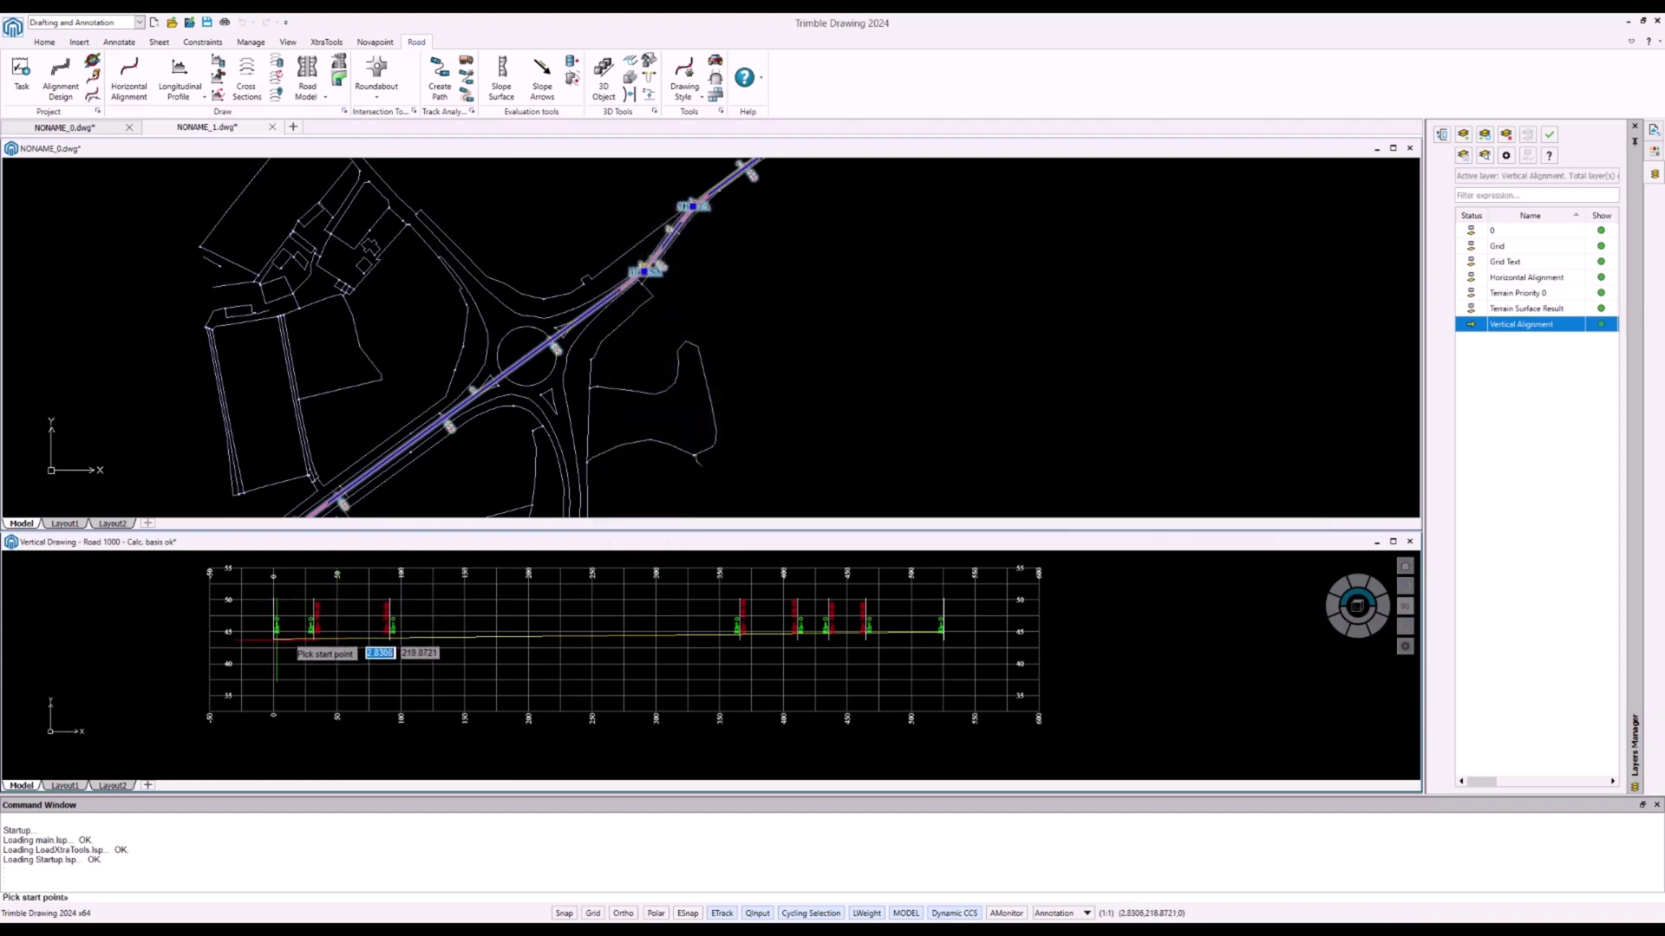
{"action": "left_click", "coordinate": [688, 913]}
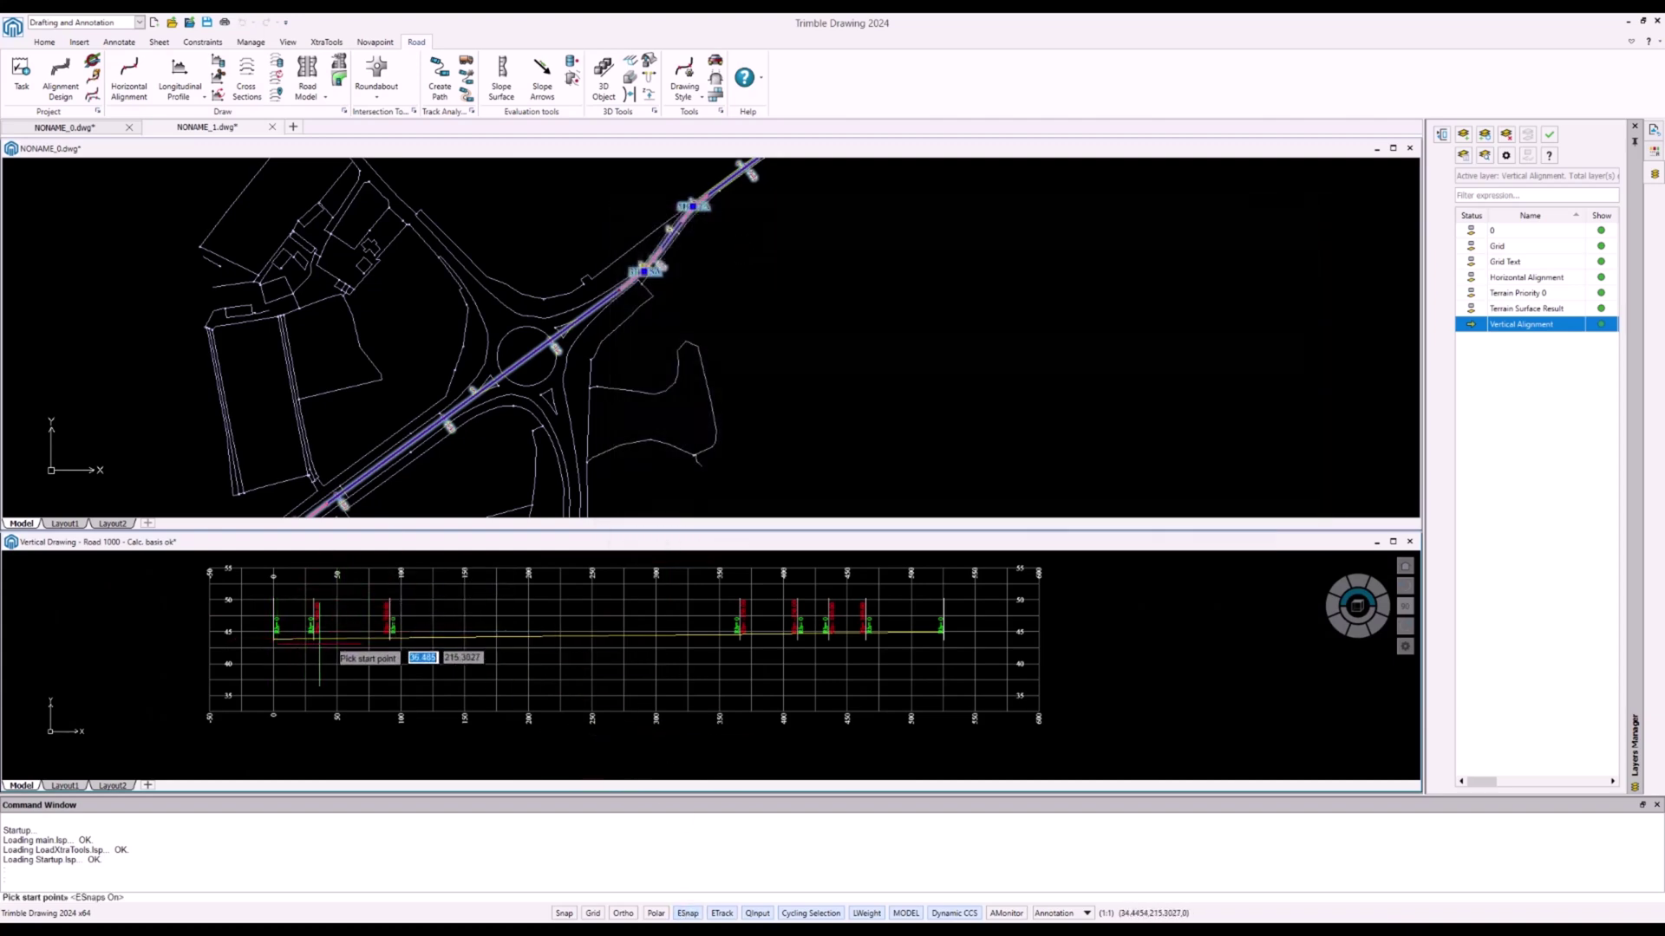
{"action": "scroll", "coordinate": [273, 640], "scroll_direction": "up", "scroll_amount": 5}
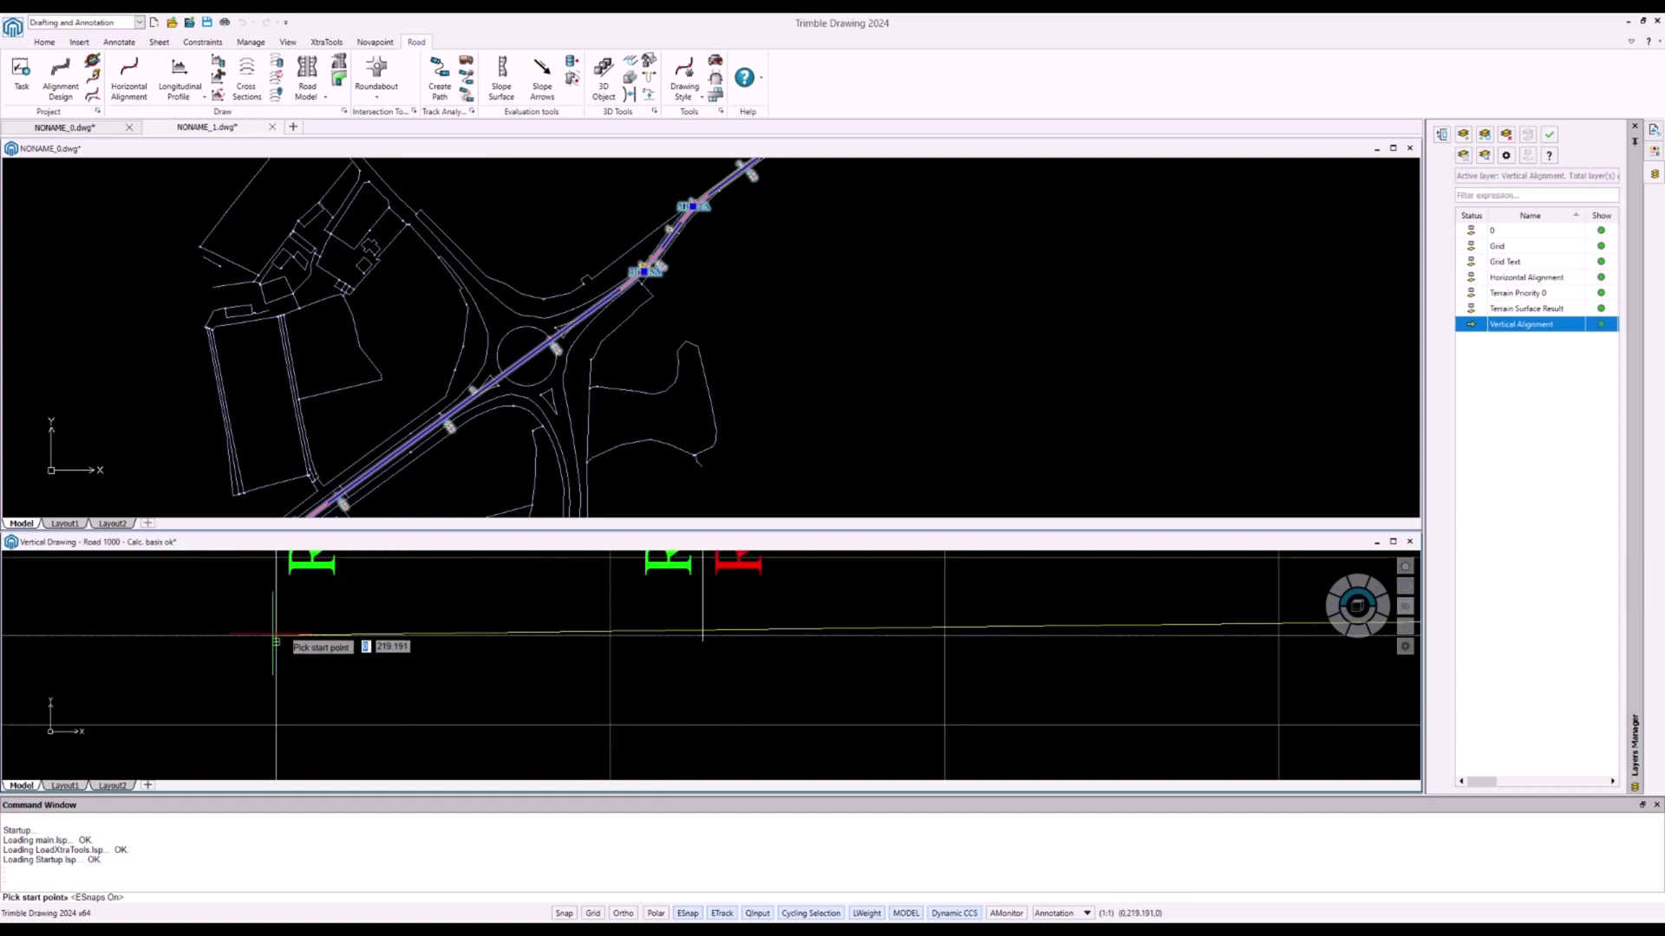
{"action": "left_click", "coordinate": [275, 636]}
{"action": "scroll", "coordinate": [286, 637], "scroll_direction": "down", "scroll_amount": 3}
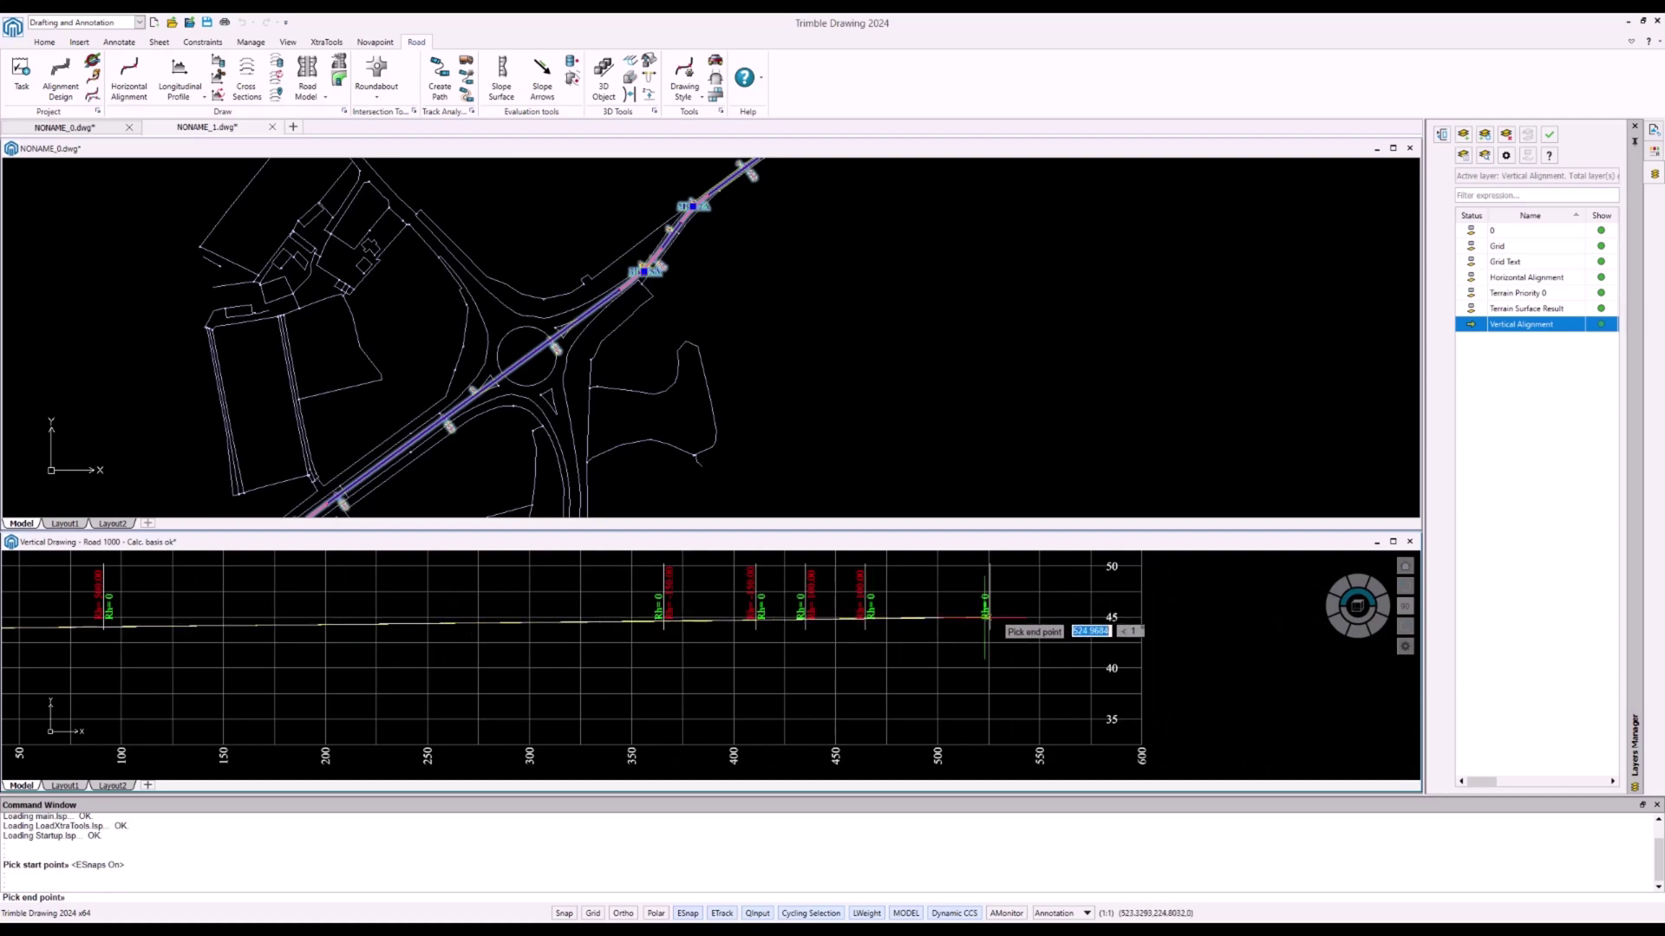
{"action": "scroll", "coordinate": [1014, 609], "scroll_direction": "up", "scroll_amount": 10}
{"action": "left_click", "coordinate": [1030, 606]}
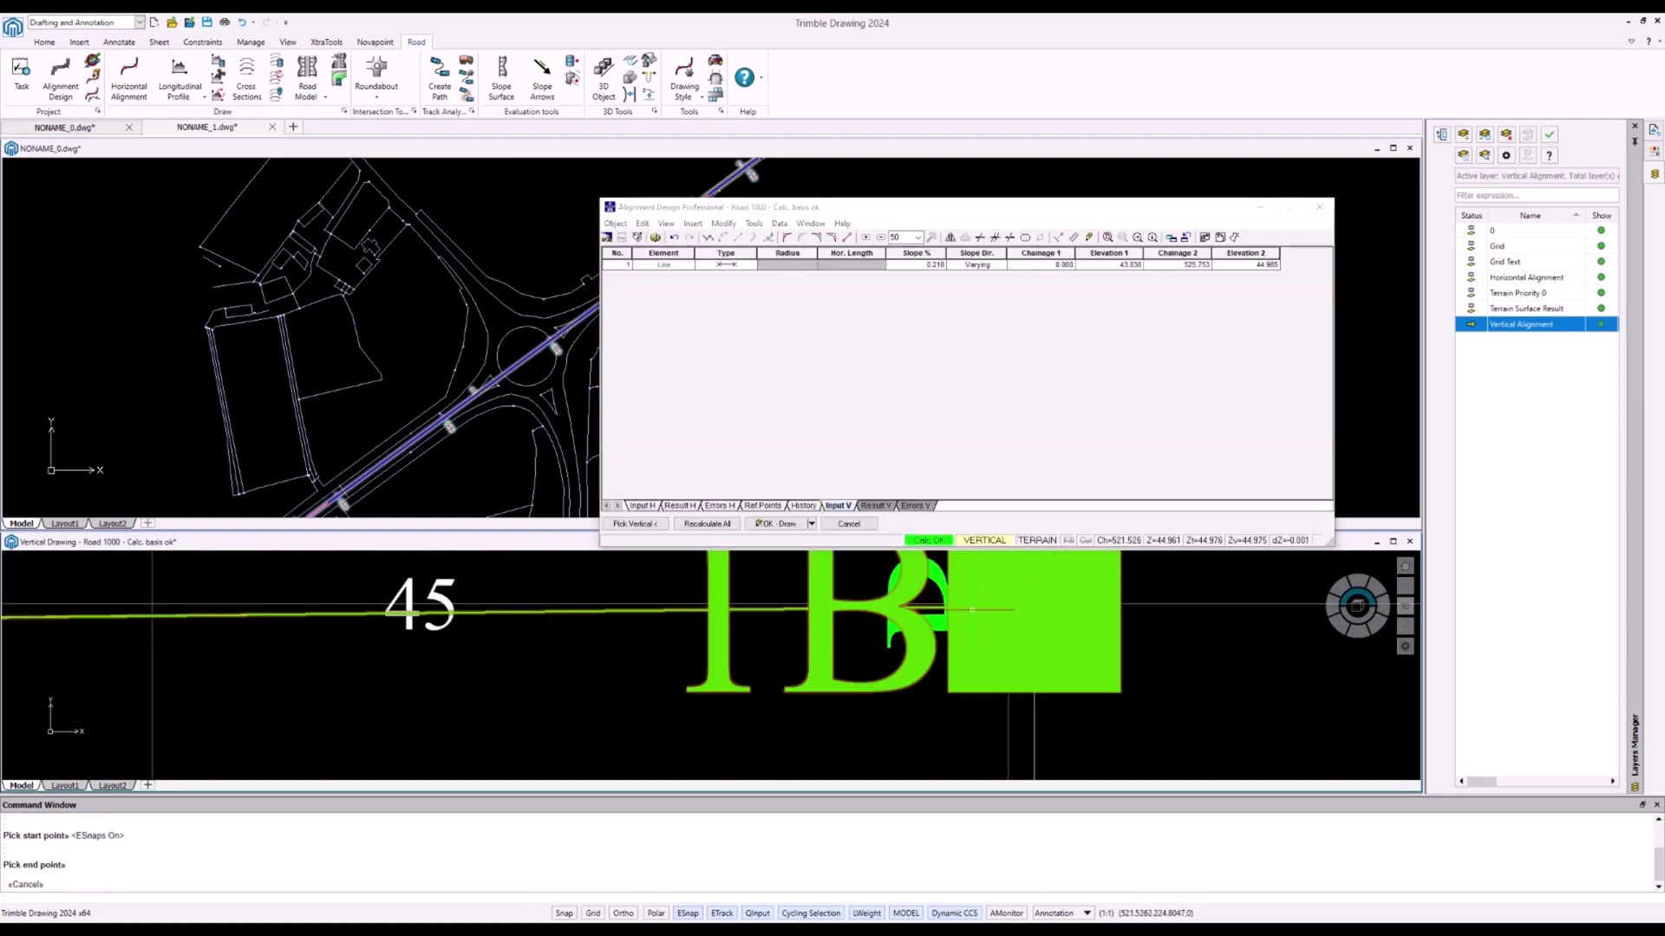
{"action": "scroll", "coordinate": [512, 637], "scroll_direction": "down", "scroll_amount": 6}
{"action": "scroll", "coordinate": [512, 638], "scroll_direction": "down", "scroll_amount": 3}
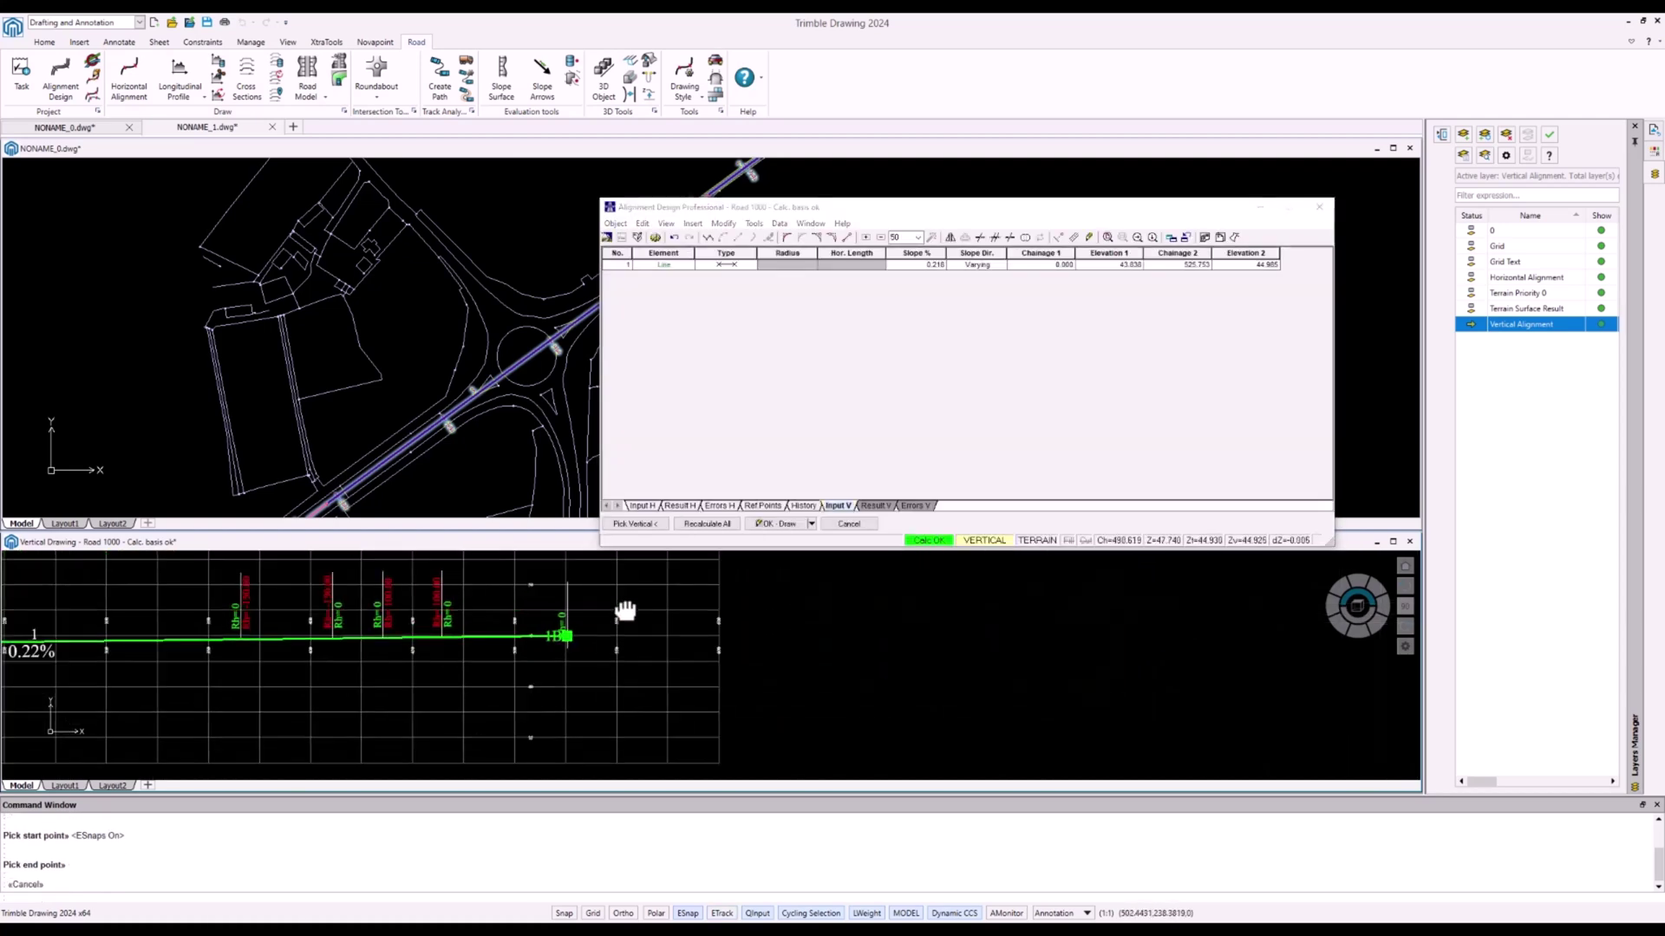
{"action": "mouse_move", "coordinate": [625, 613]}
{"action": "middle_mouse_down"}
{"action": "mouse_move", "coordinate": [714, 590]}
{"action": "mouse_move", "coordinate": [576, 595]}
{"action": "mouse_move", "coordinate": [594, 624]}
{"action": "middle_mouse_up"}
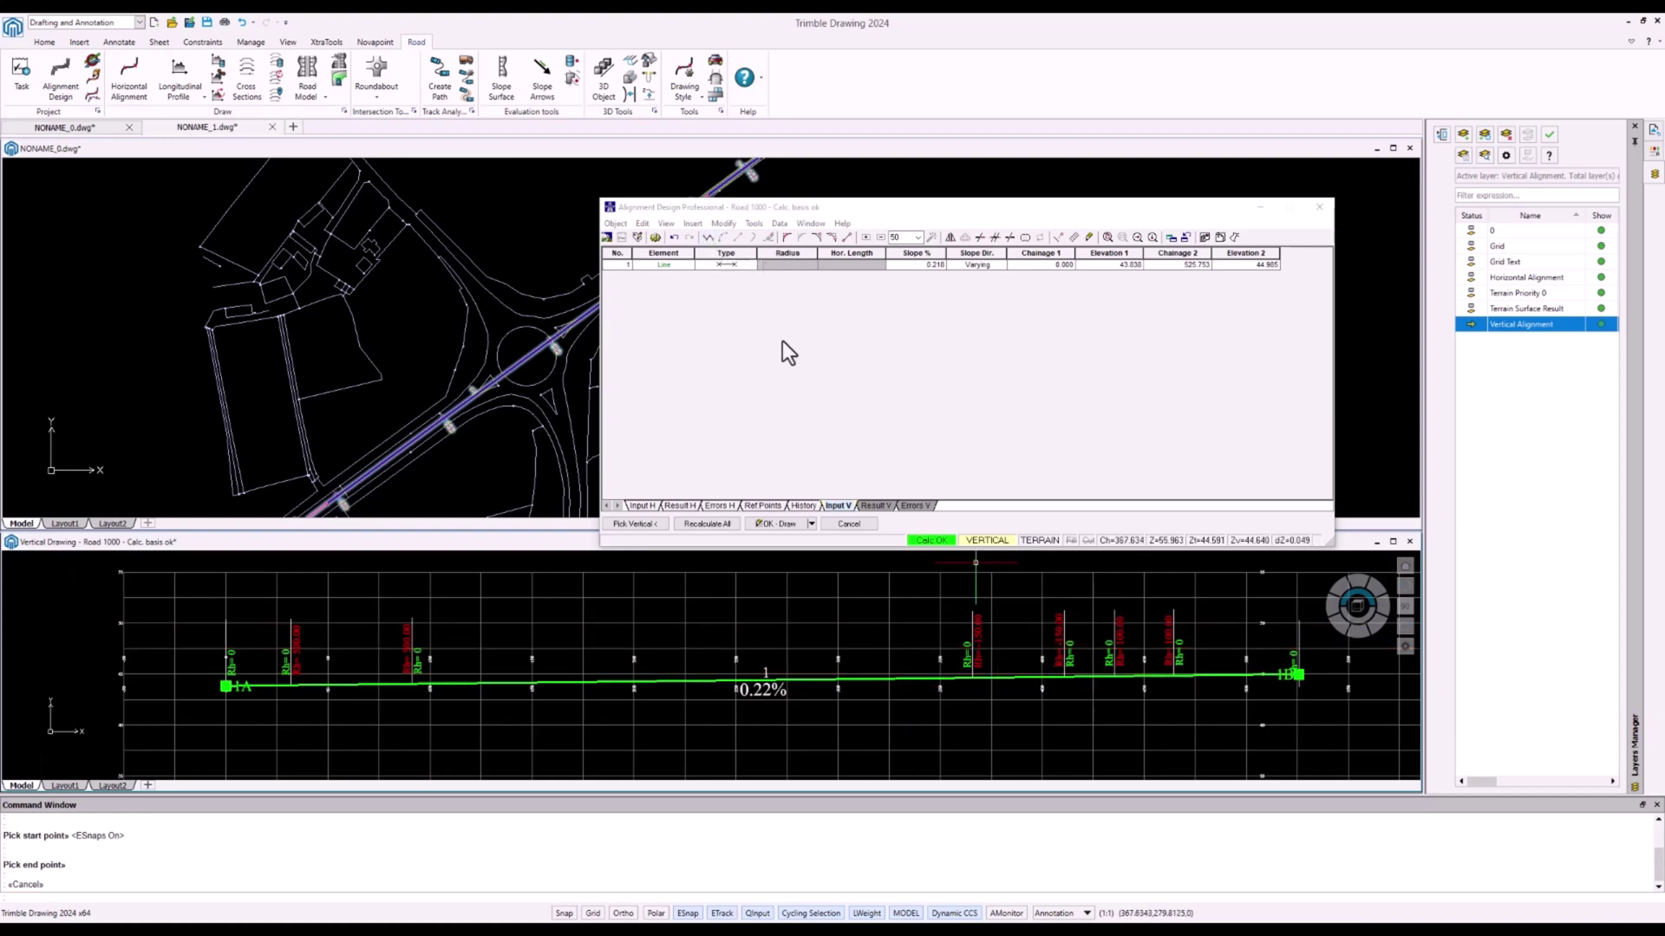
Accept and draw Road 1000's vertical alignment, returning to the roundabout plan
{"action": "left_click", "coordinate": [778, 523]}
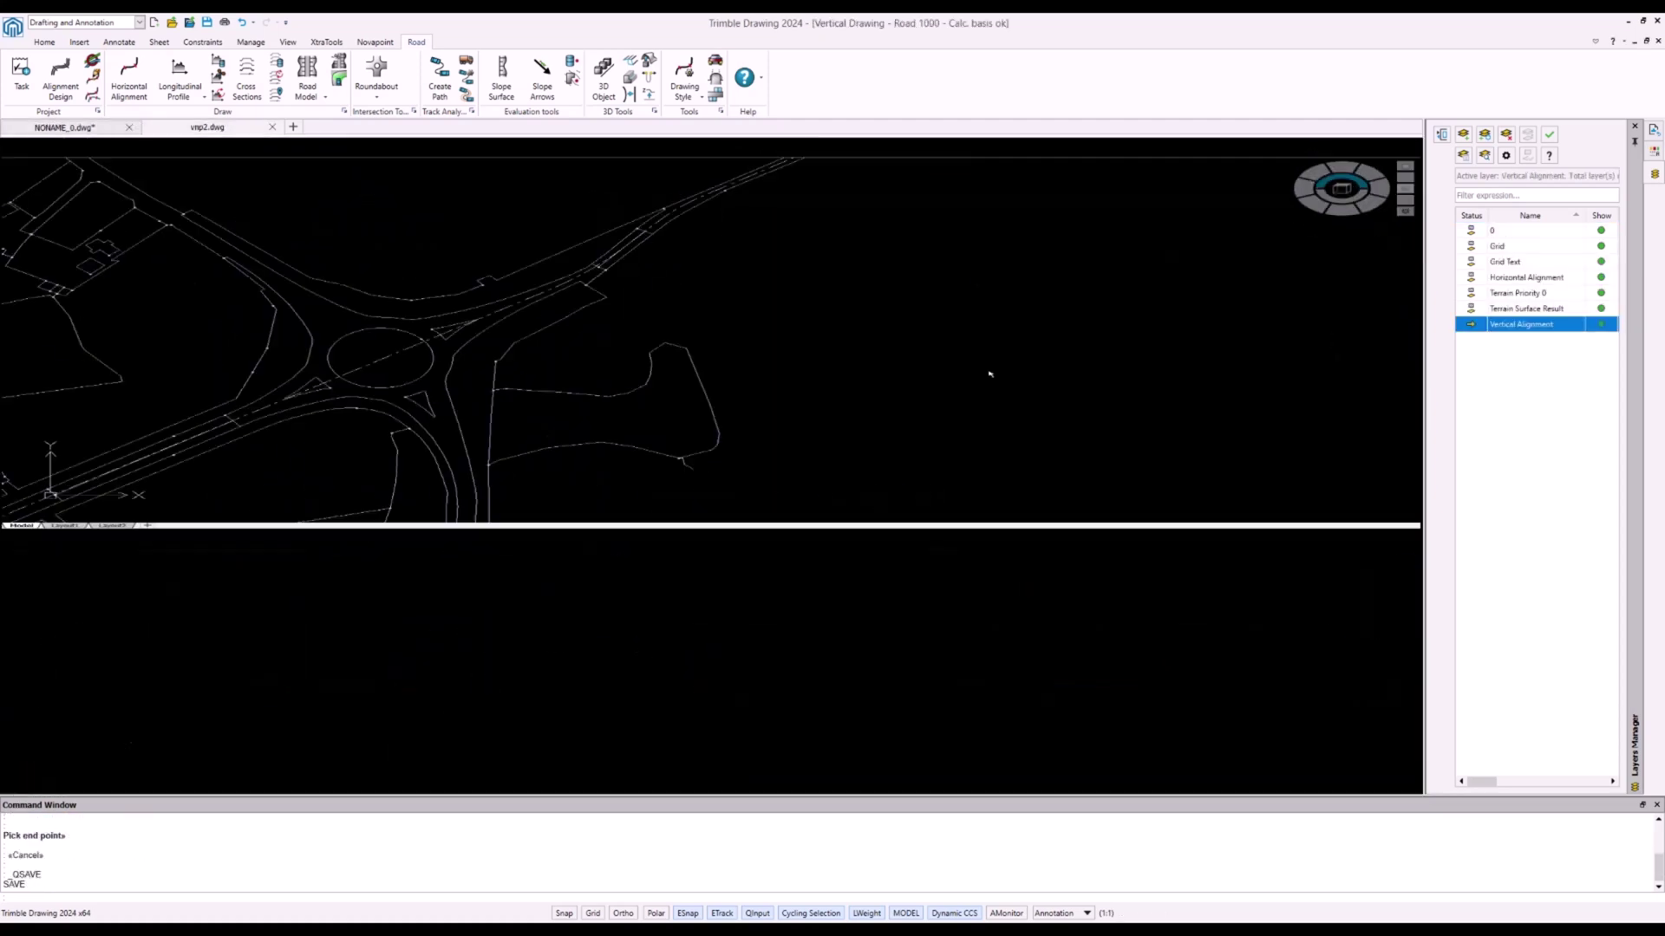
{"action": "middle_click_drag", "start_coordinate": [735, 438], "coordinate": [906, 371]}
{"action": "scroll", "coordinate": [906, 371], "scroll_direction": "up", "scroll_amount": 1}
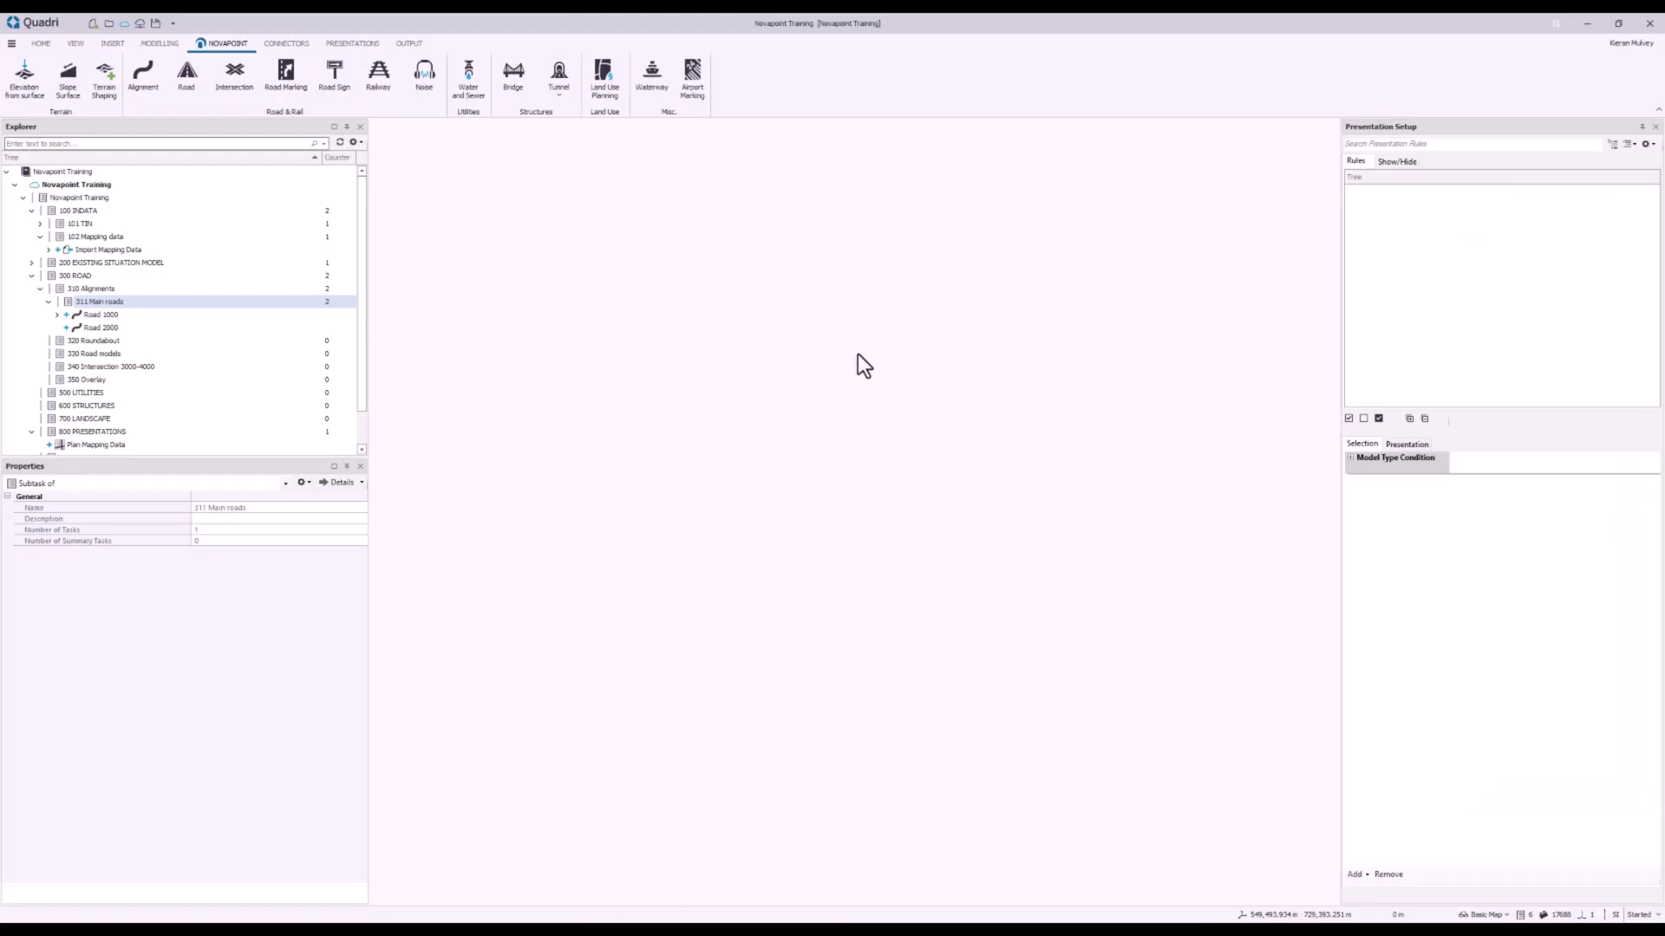
Show Road 1000 in a Quadri 3D view and orbit around the alignment
{"action": "left_click", "coordinate": [148, 318]}
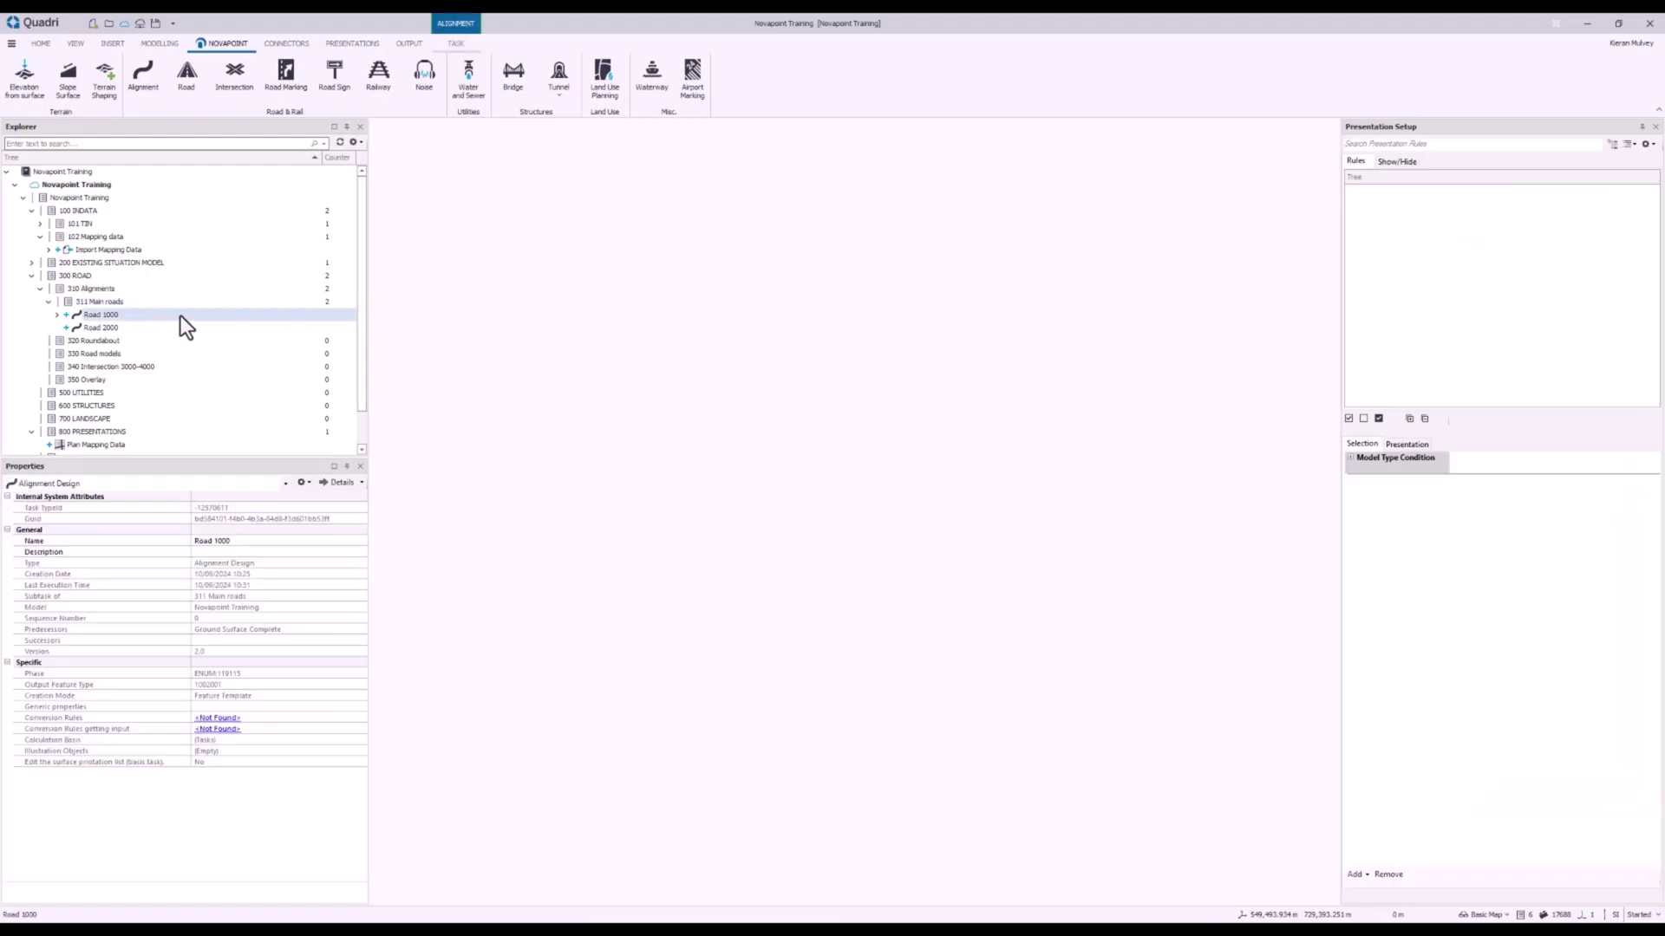
{"action": "right_click", "coordinate": [116, 319]}
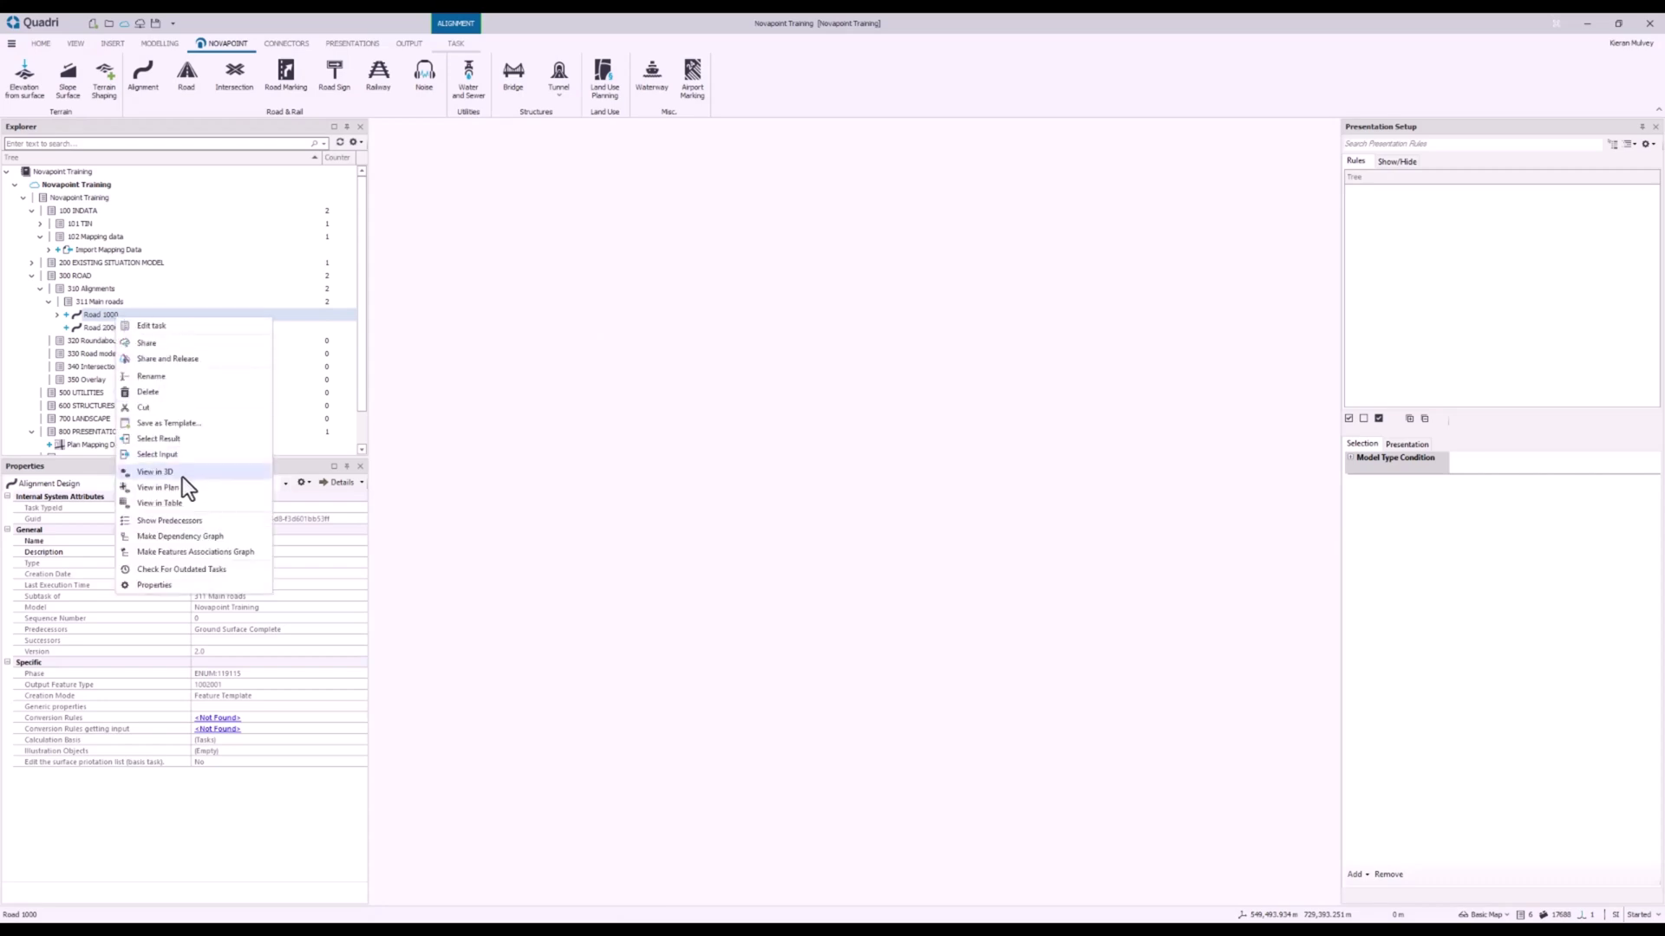
{"action": "left_click", "coordinate": [182, 477]}
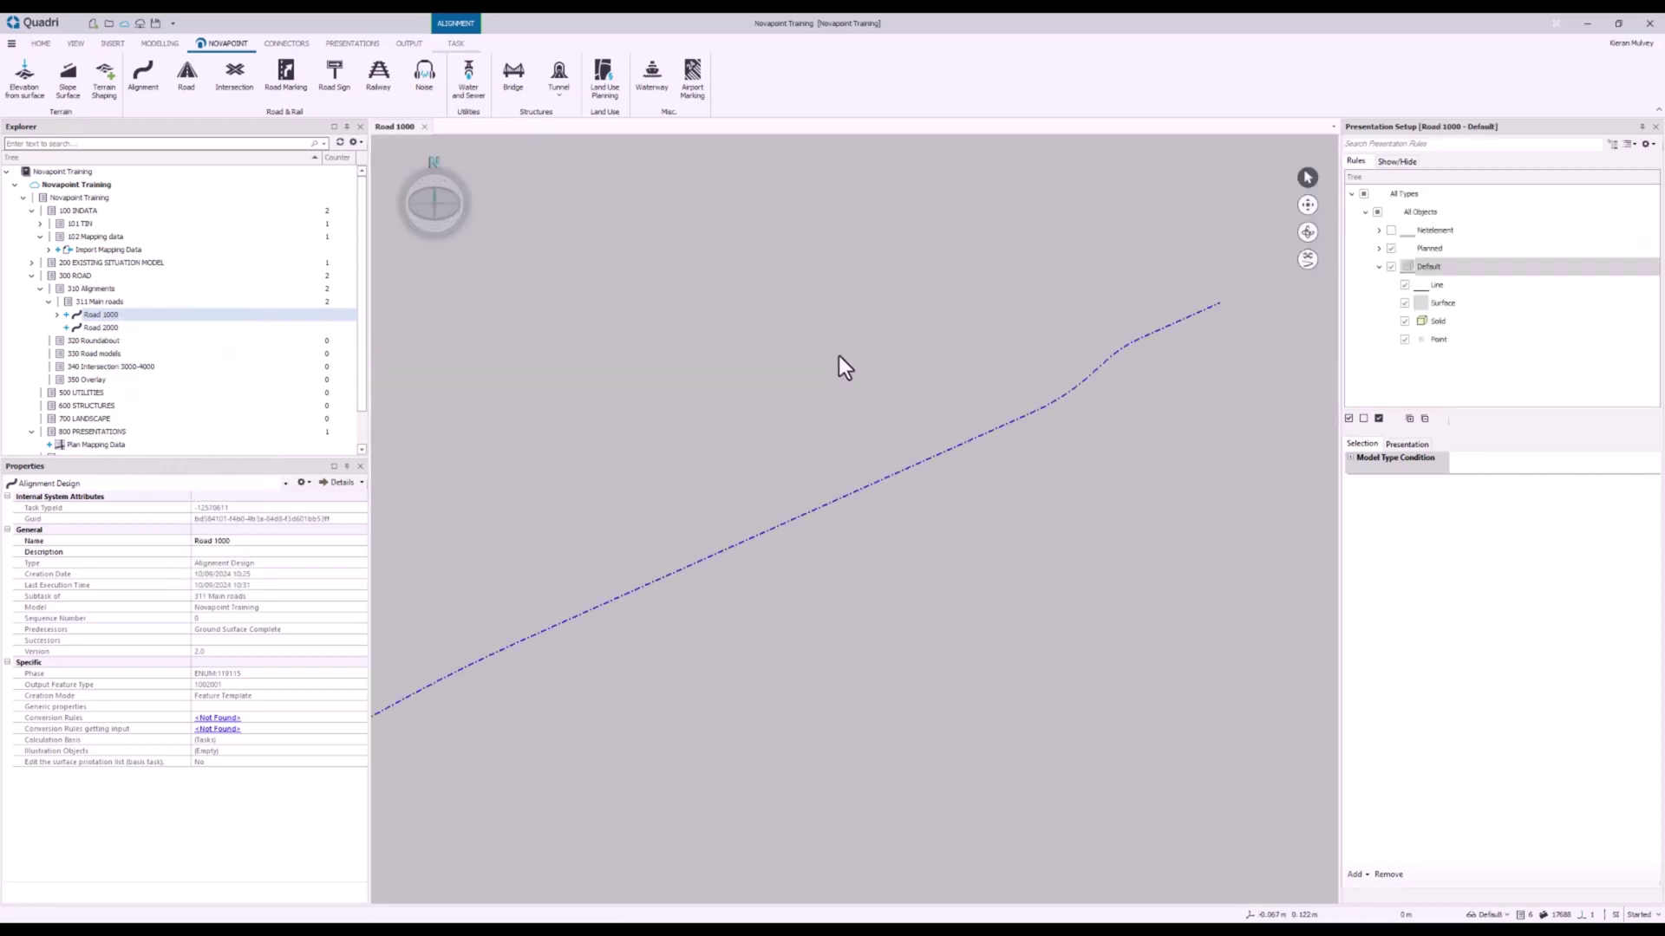
{"action": "middle_click_drag", "start_coordinate": [789, 404], "coordinate": [951, 346]}
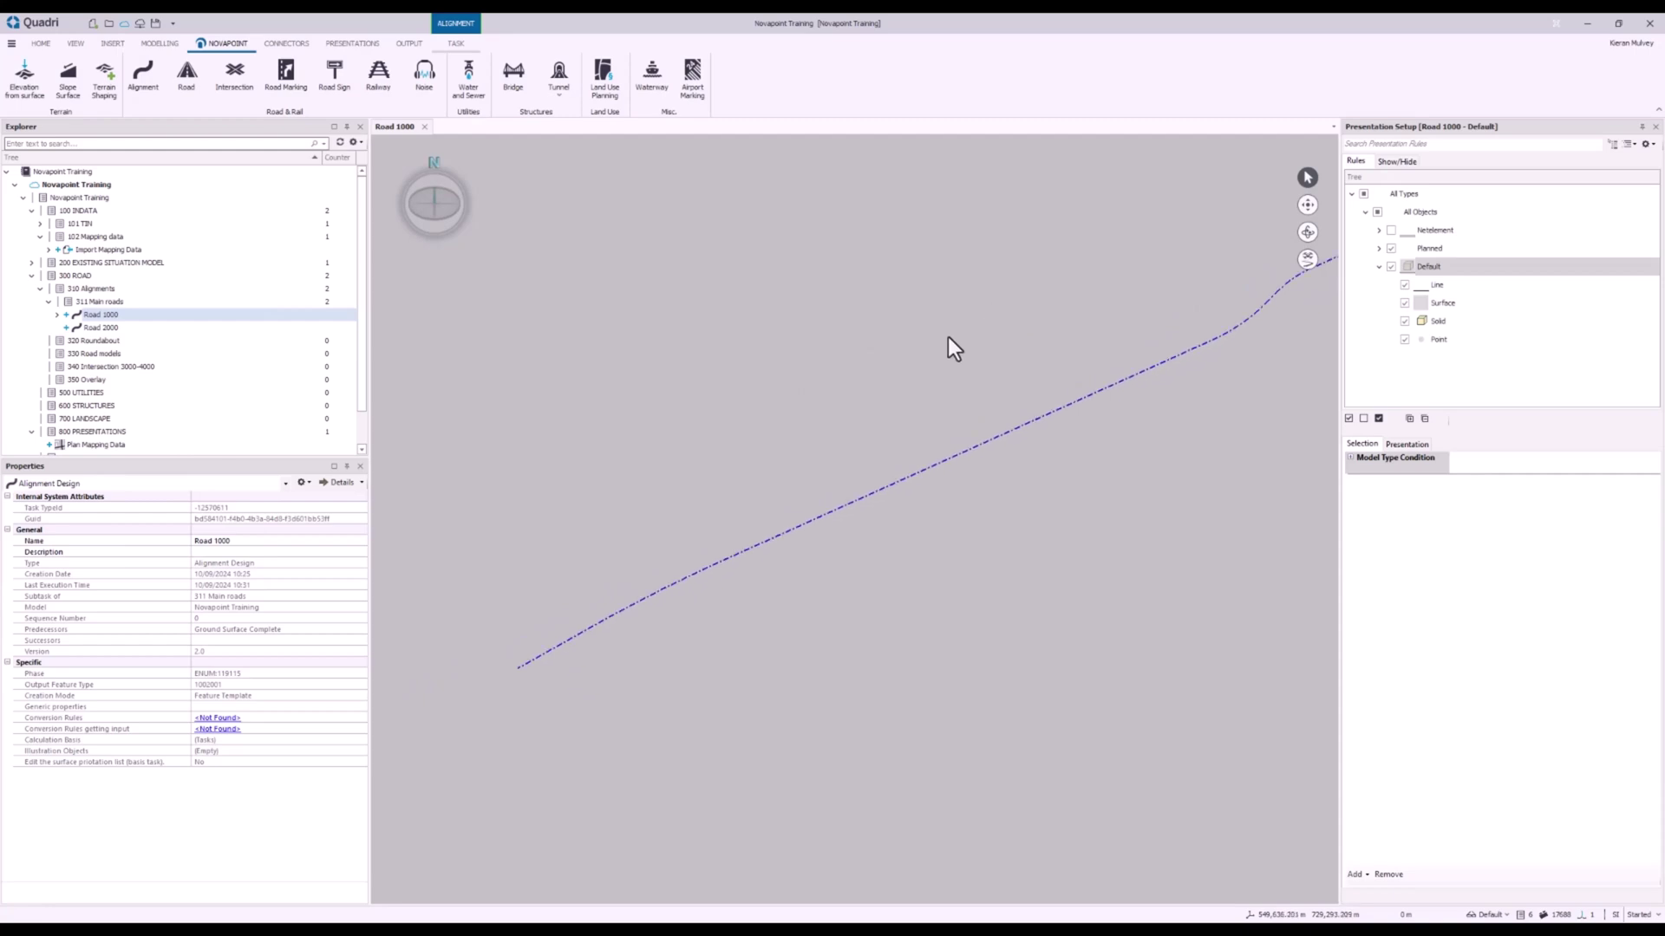
{"action": "left_click", "coordinate": [1307, 232]}
{"action": "left_click_drag", "start_coordinate": [1078, 447], "coordinate": [1185, 353]}
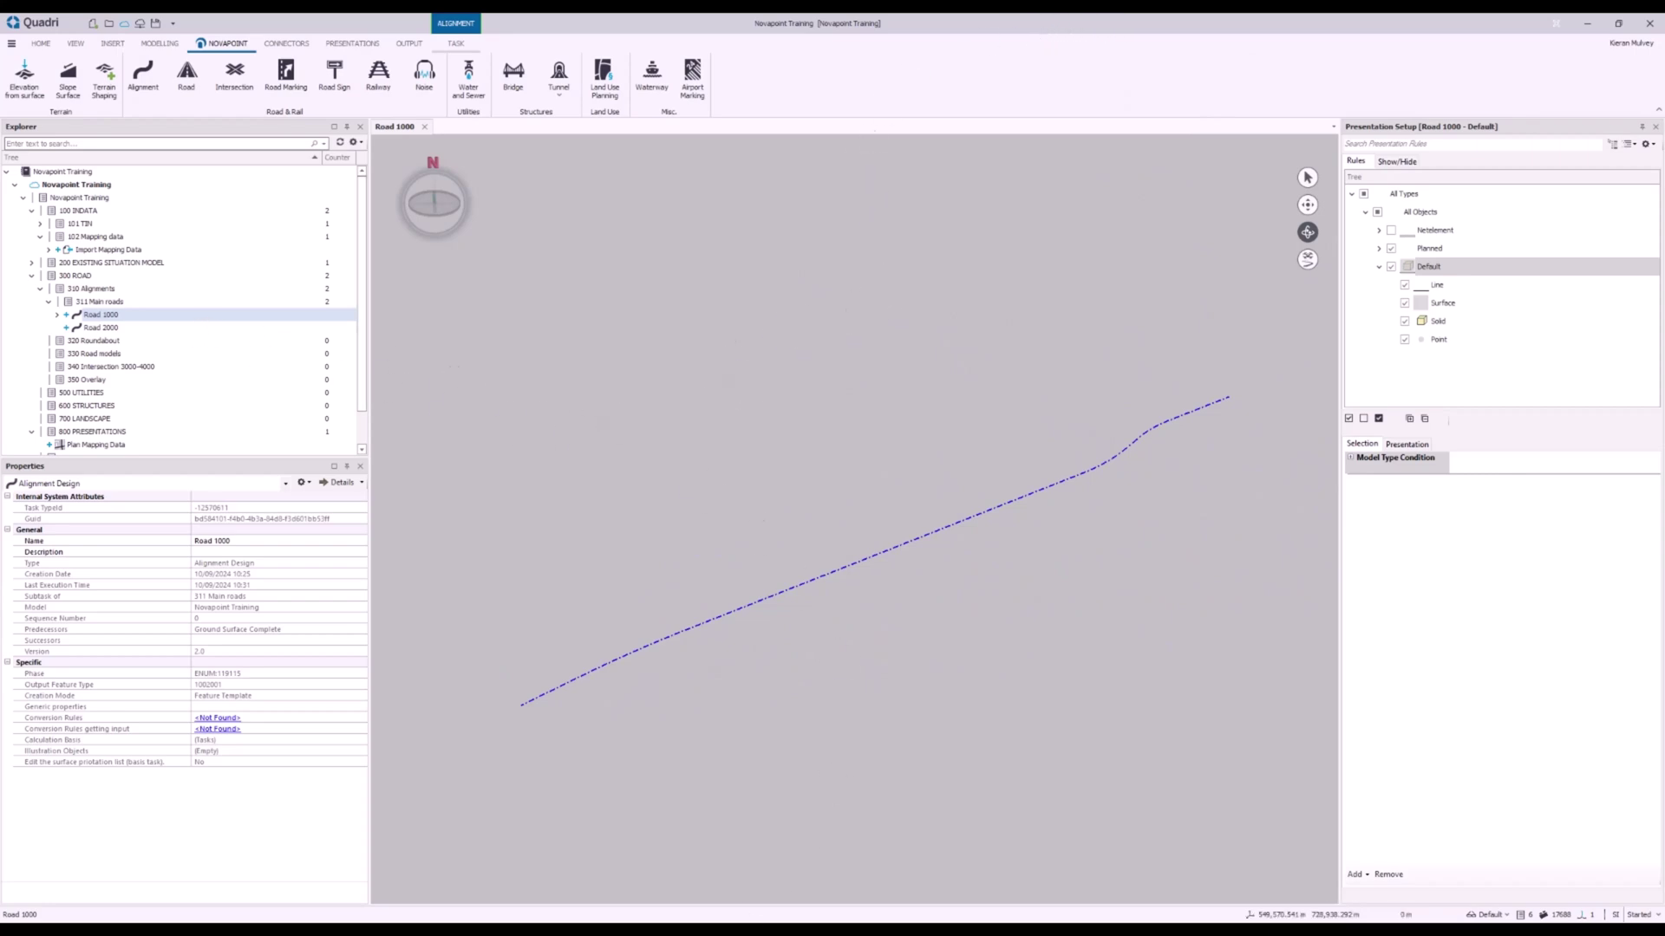
{"action": "left_click", "coordinate": [737, 867]}
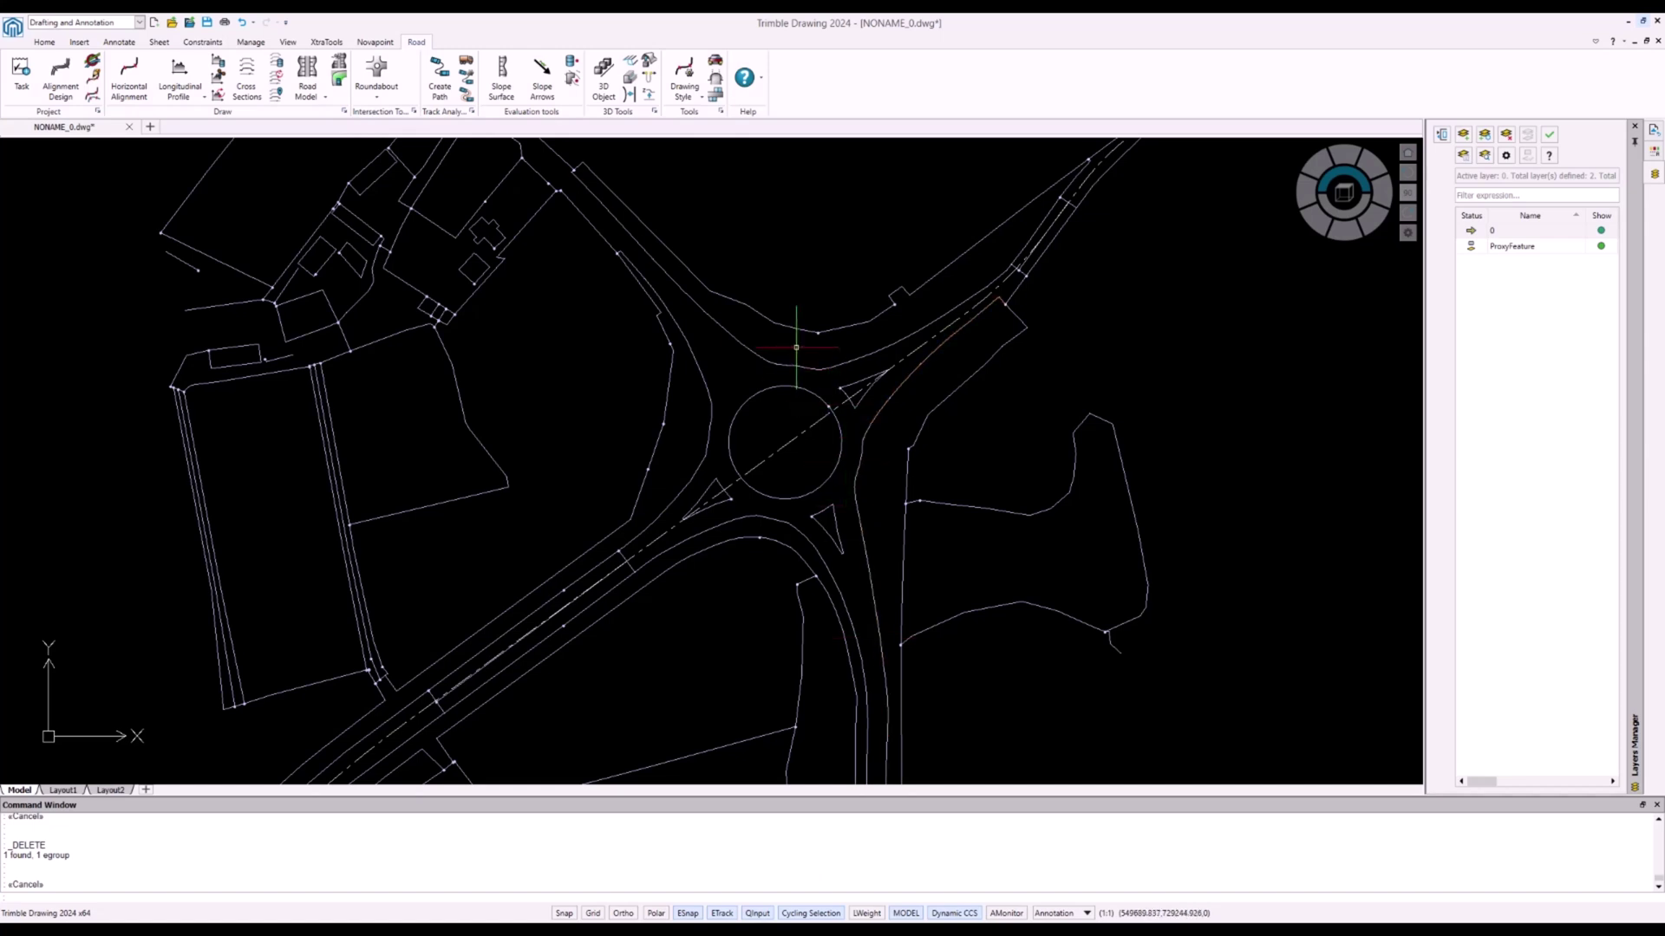
Load the Road 2000 task in a new alignment design and move the editor aside from the roundabout
{"action": "middle_click_drag", "start_coordinate": [796, 347], "coordinate": [810, 366]}
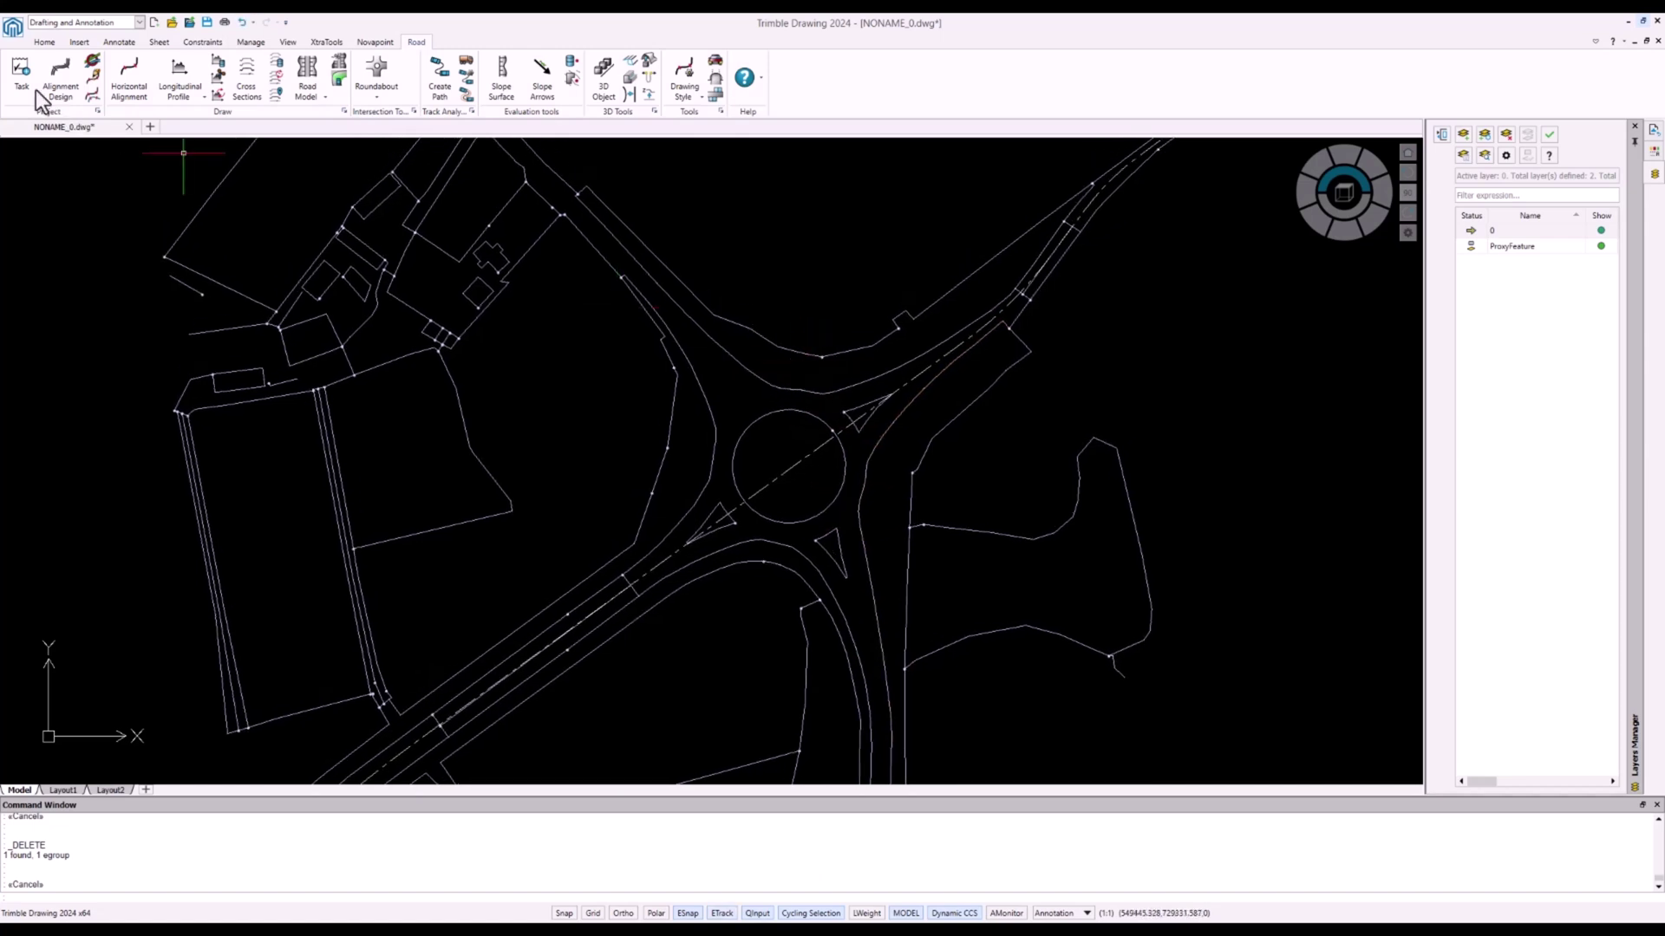
{"action": "left_click", "coordinate": [61, 80]}
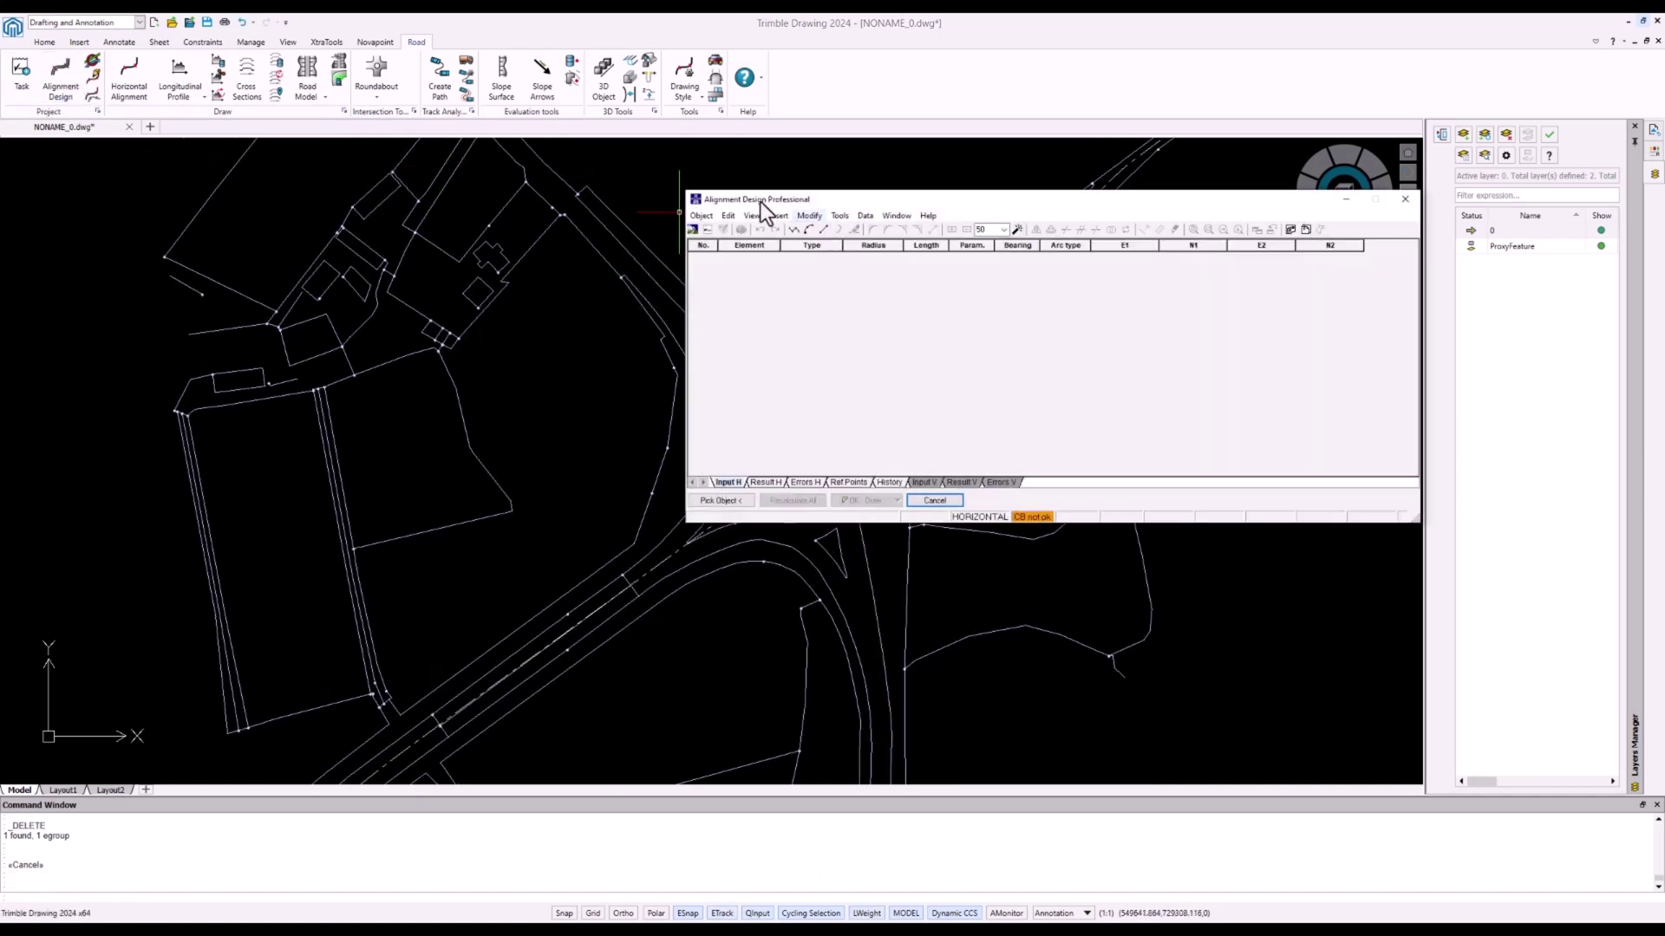
{"action": "left_click", "coordinate": [696, 218]}
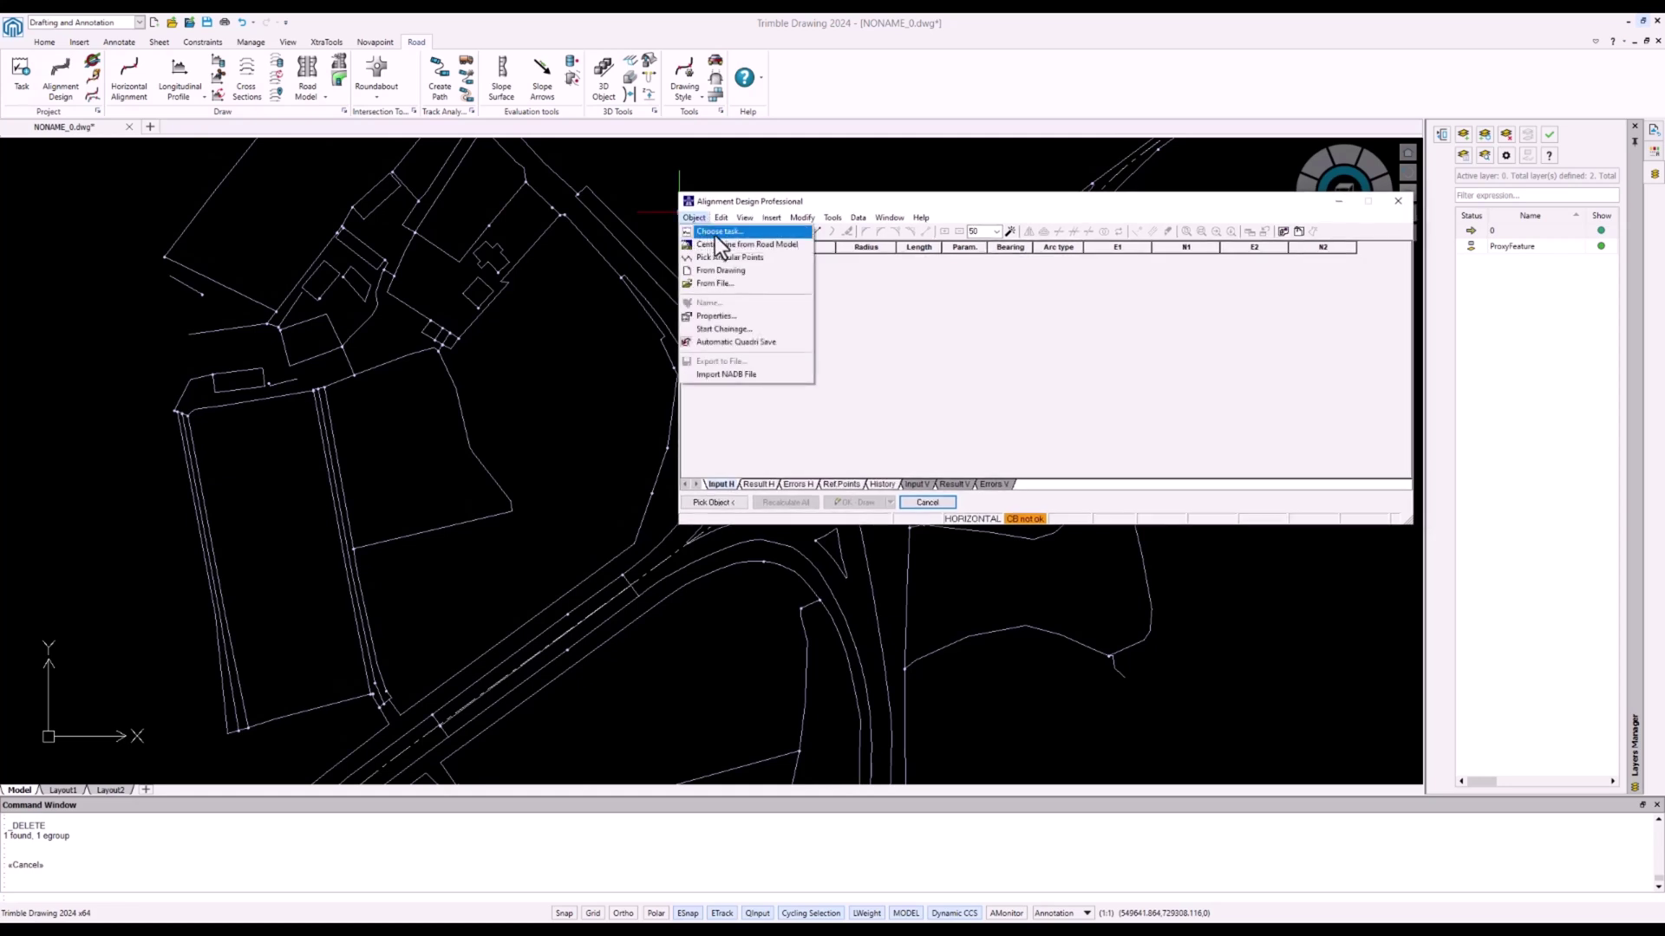
{"action": "left_click", "coordinate": [716, 232]}
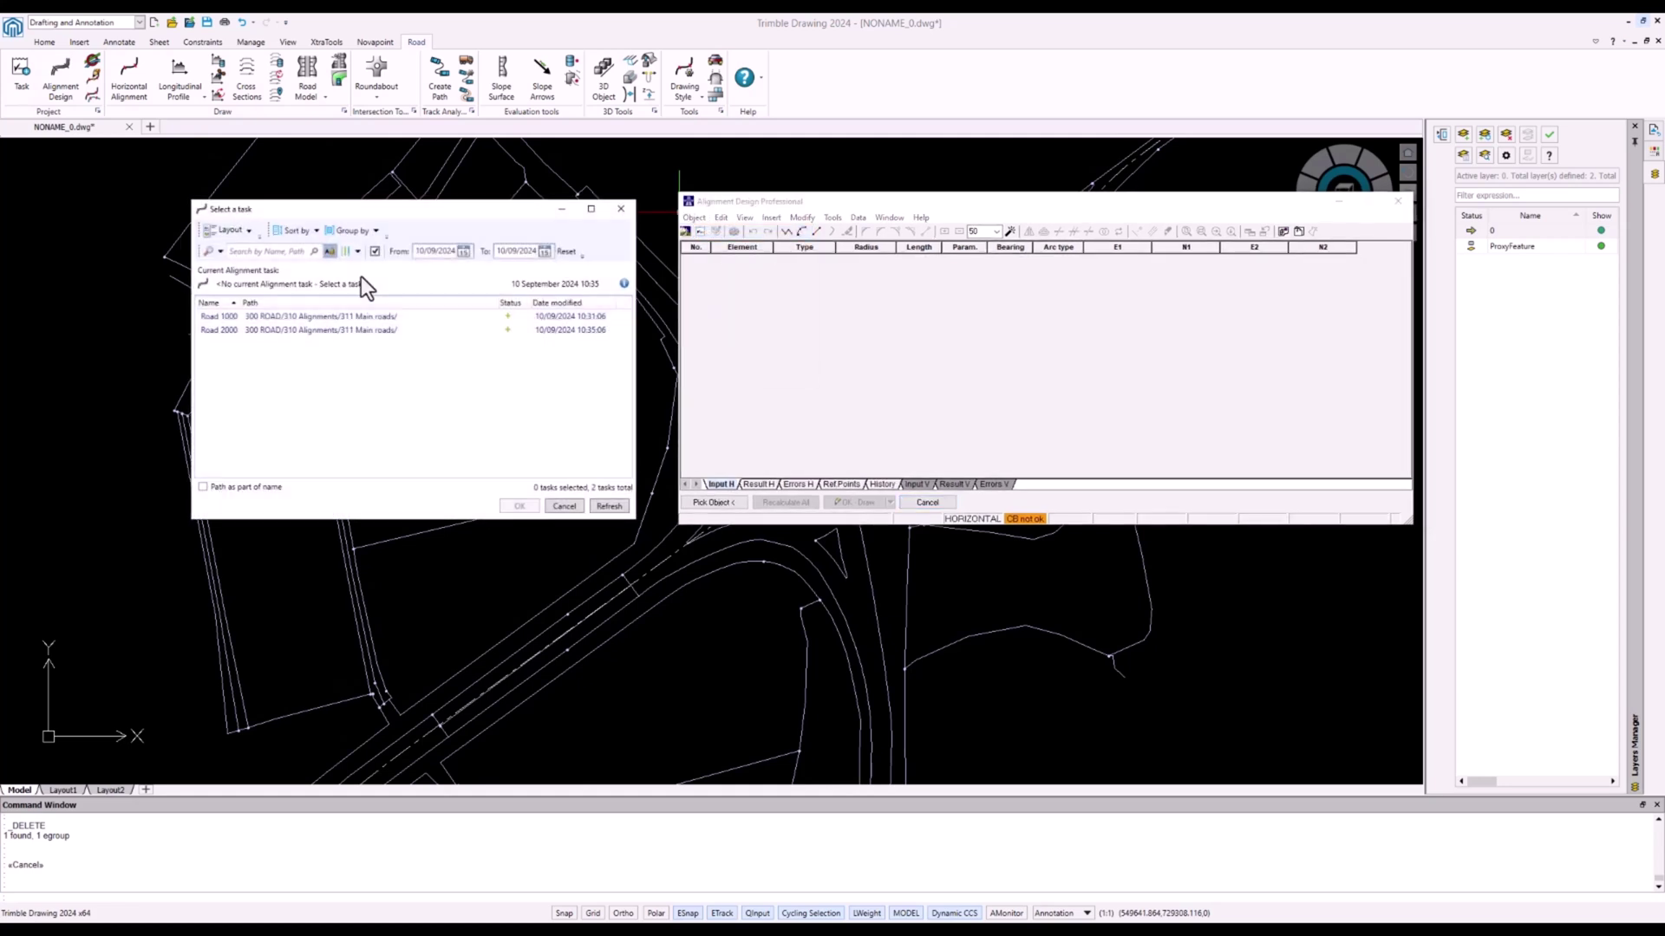
{"action": "left_click", "coordinate": [290, 329]}
{"action": "left_click", "coordinate": [521, 506]}
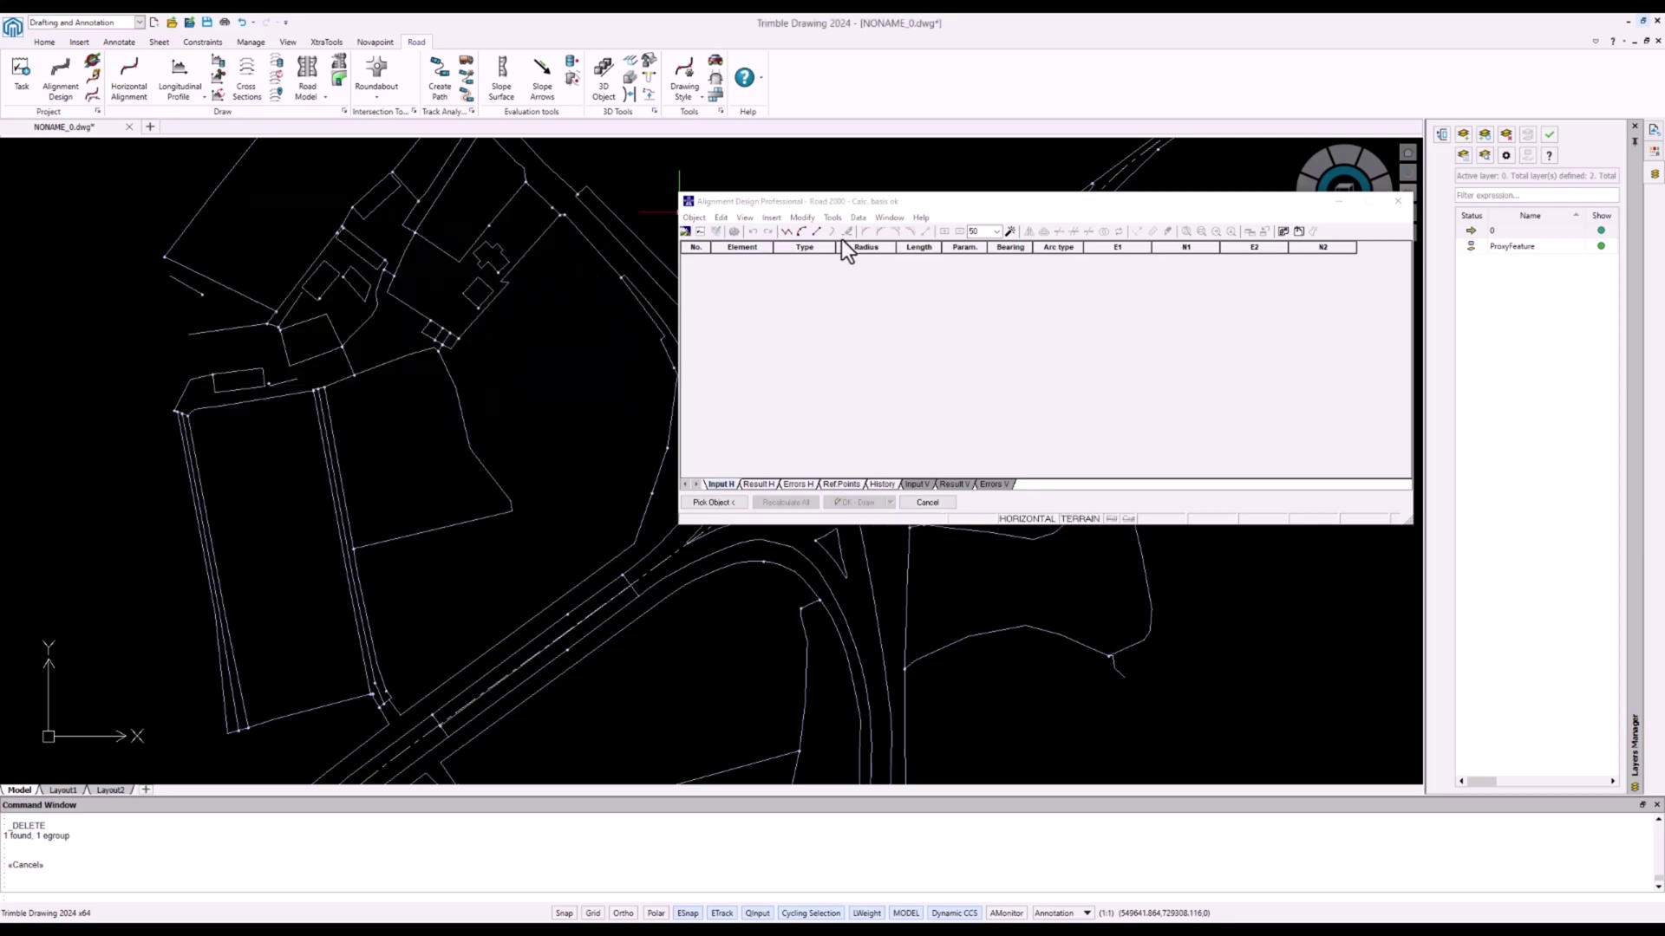
{"action": "left_click_drag", "start_coordinate": [820, 208], "coordinate": [1030, 227]}
{"action": "mouse_move", "coordinate": [791, 293]}
{"action": "middle_mouse_down"}
{"action": "mouse_move", "coordinate": [639, 168]}
{"action": "mouse_move", "coordinate": [629, 182]}
{"action": "middle_mouse_up"}
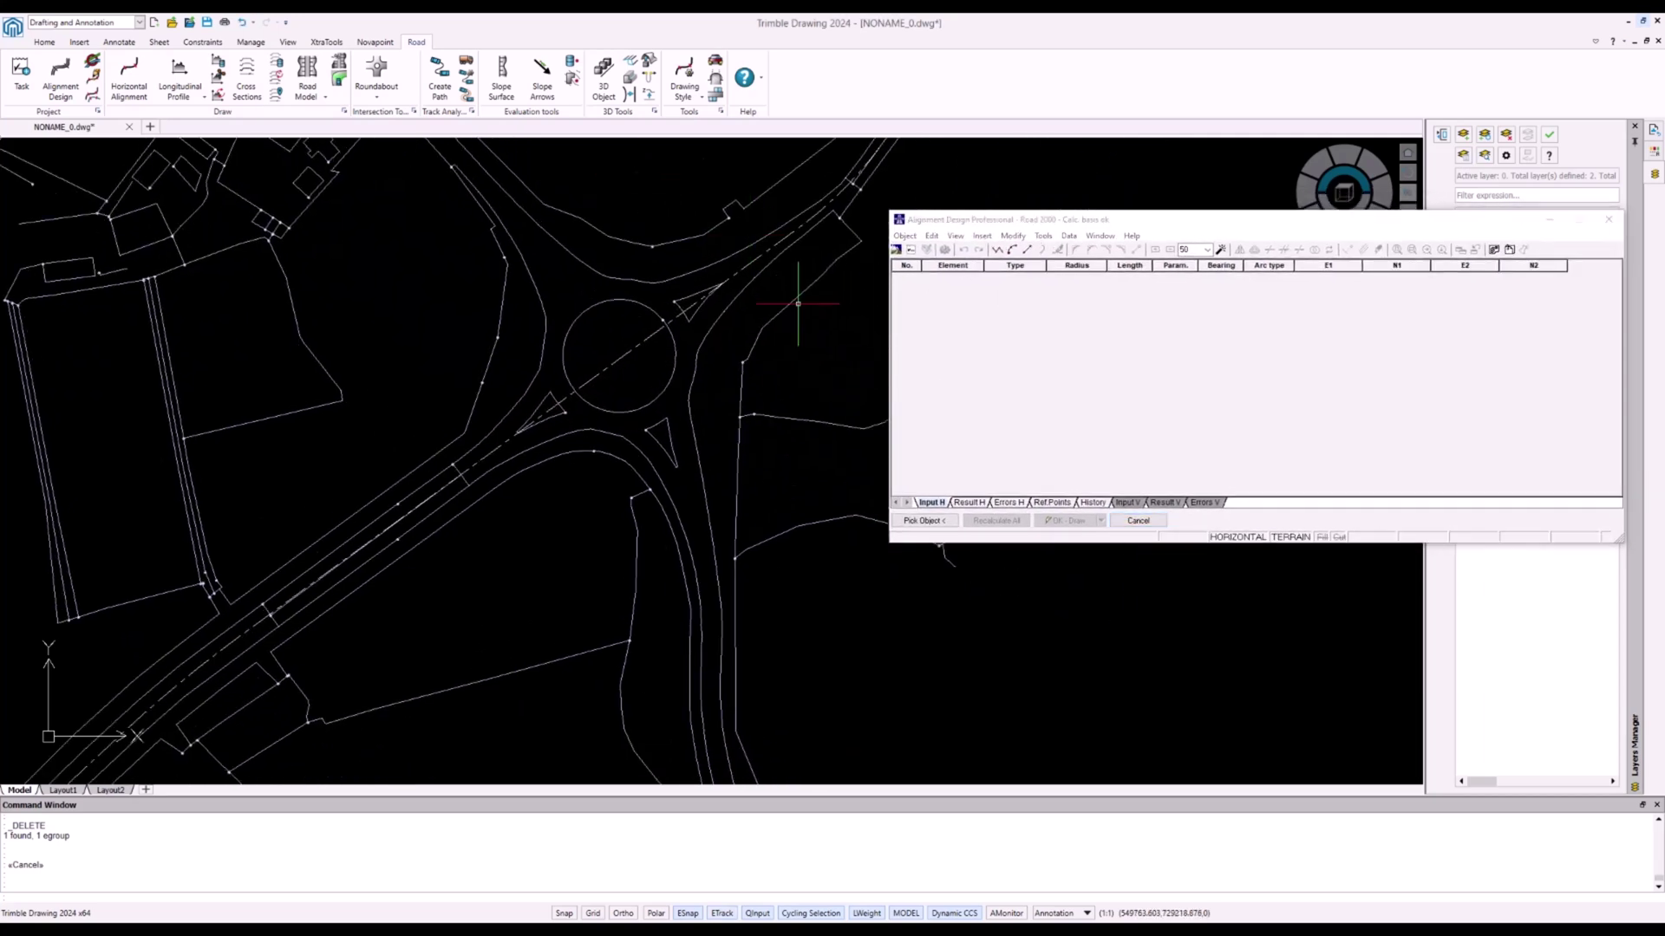
Place Road 2000's angular points 1A, 1B, 3B and 5B from the southern road to the northwest
{"action": "left_click", "coordinate": [997, 250]}
{"action": "middle_click_drag", "start_coordinate": [825, 464], "coordinate": [848, 439]}
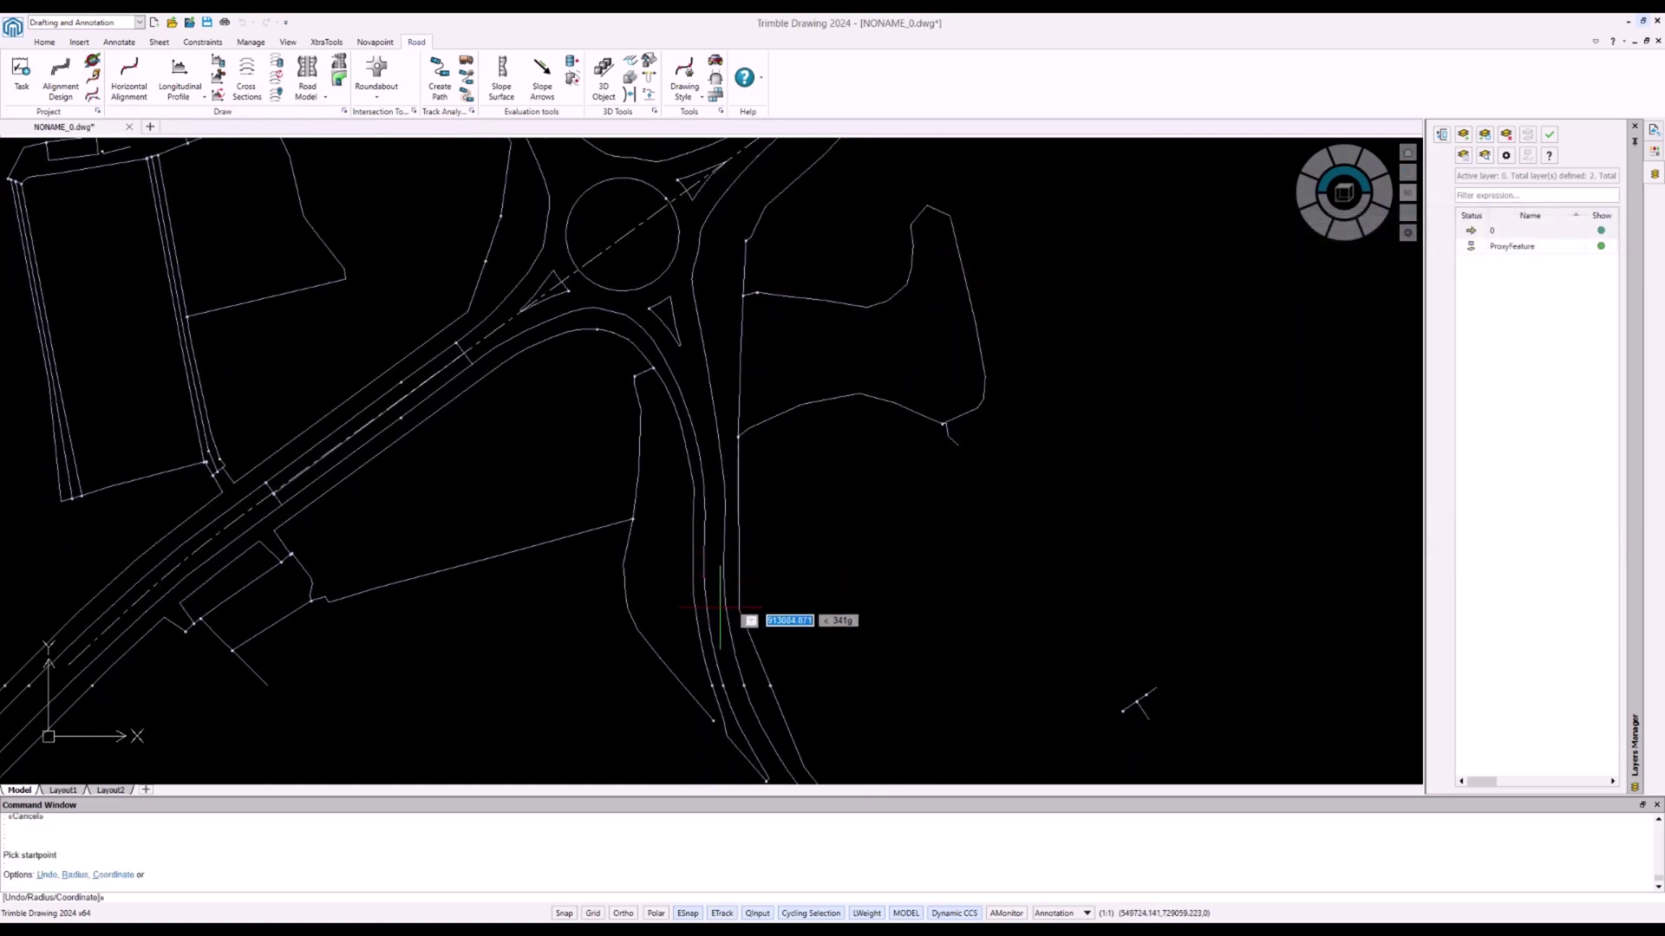
{"action": "left_click", "coordinate": [713, 569]}
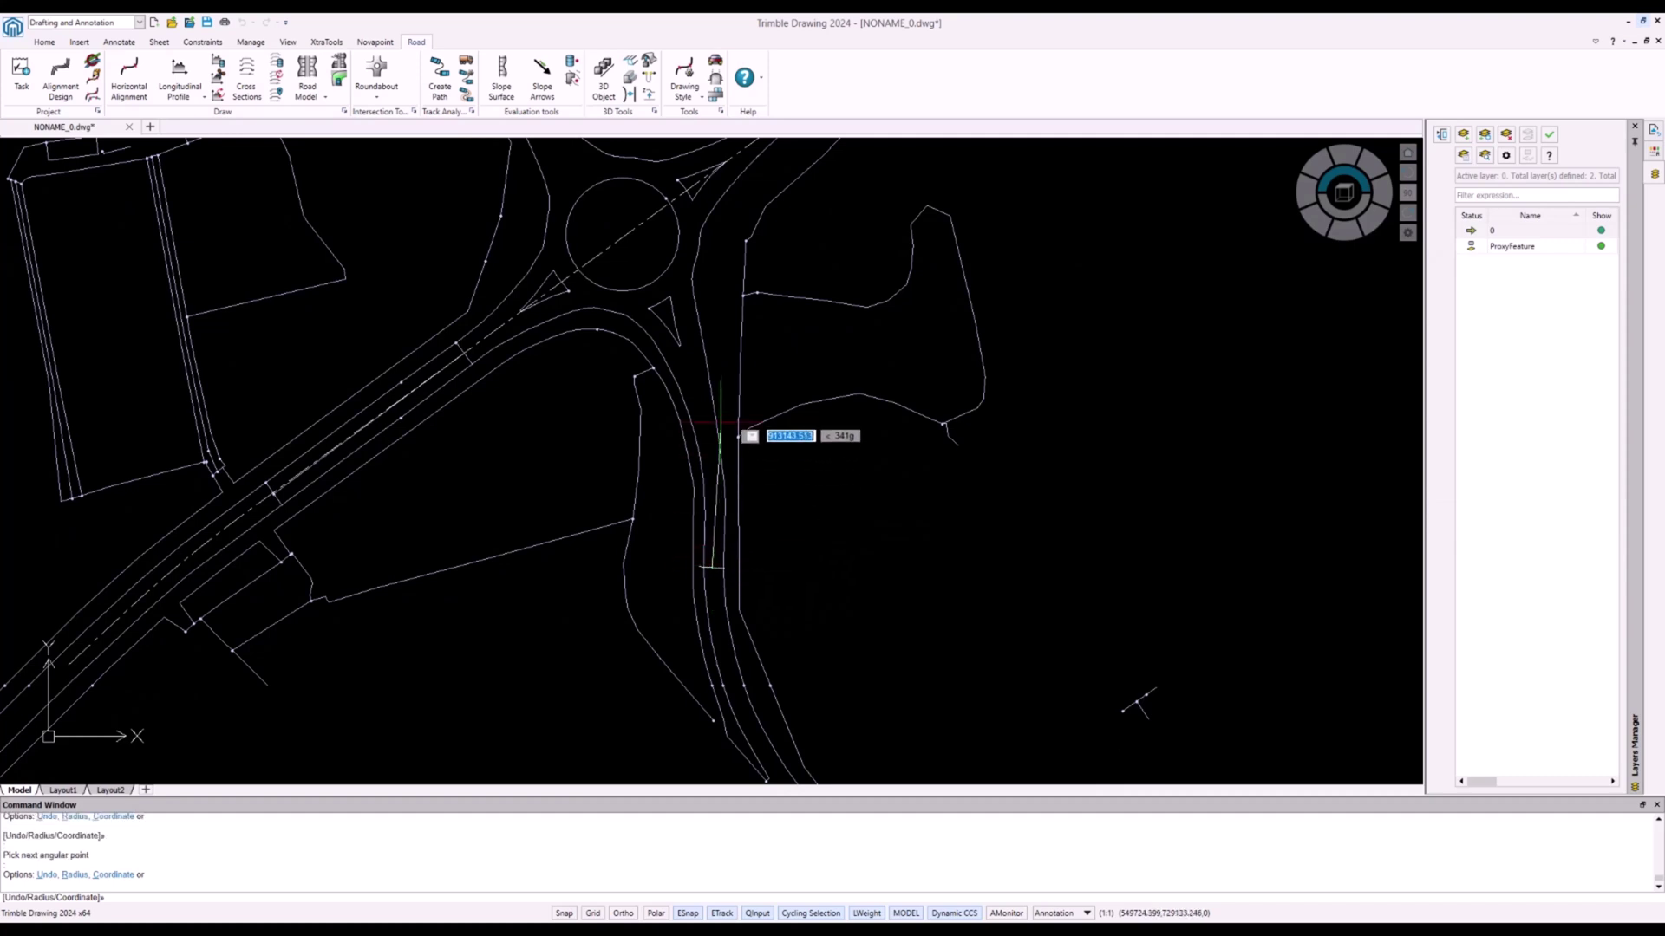
{"action": "left_click", "coordinate": [704, 388]}
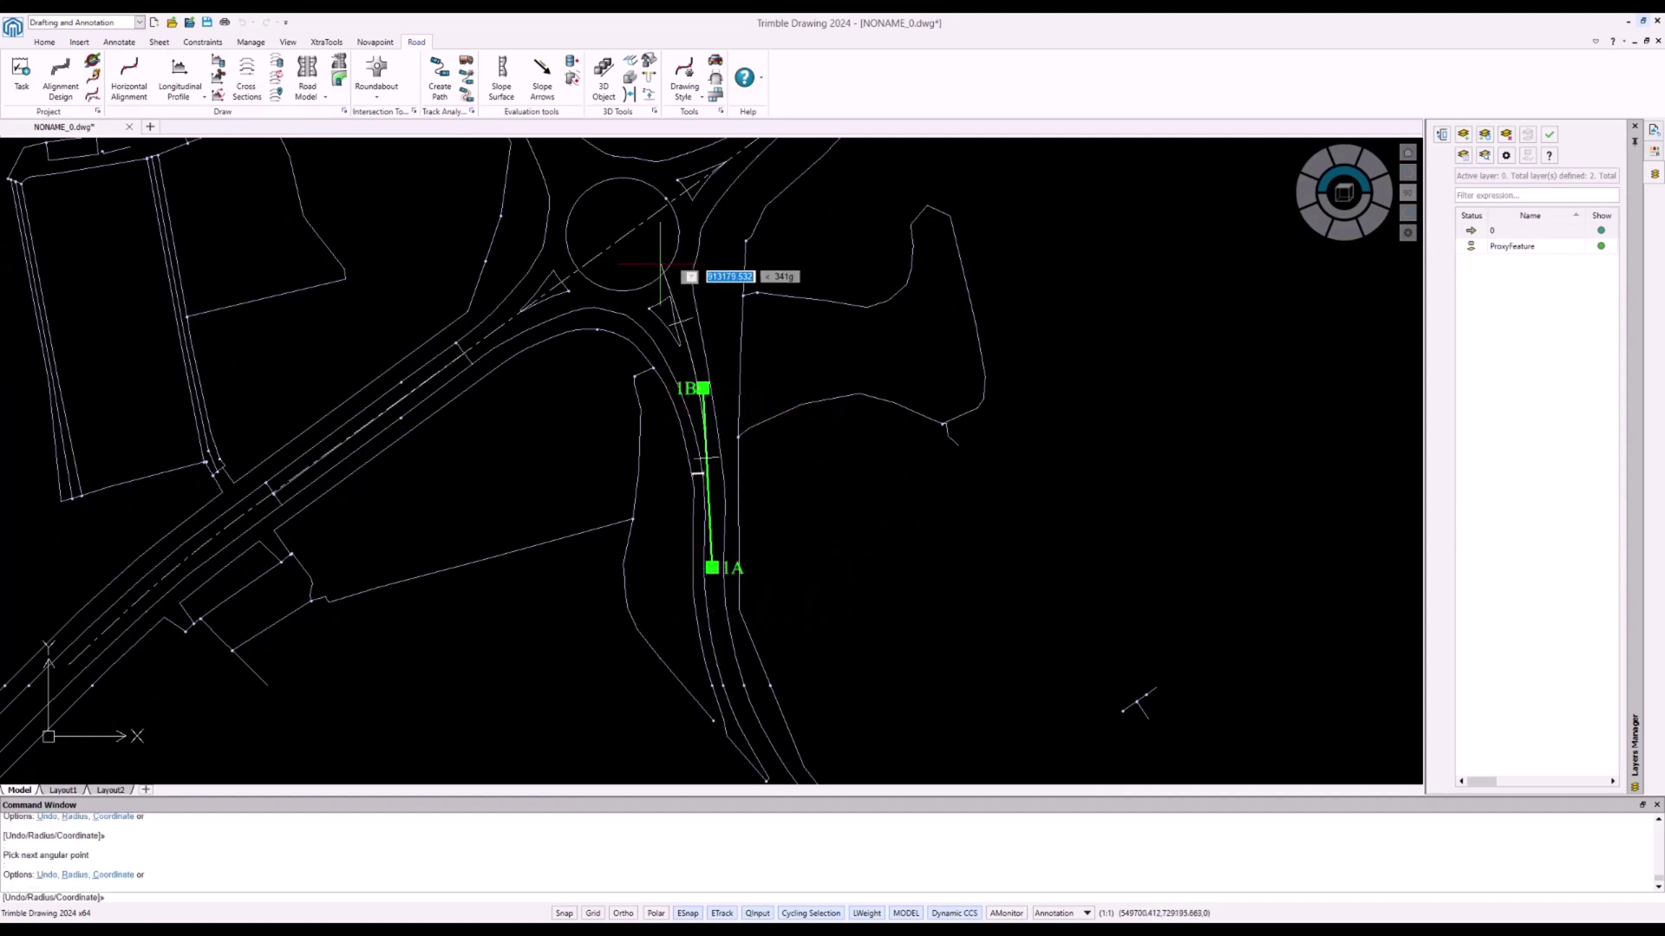
{"action": "middle_click_drag", "start_coordinate": [640, 296], "coordinate": [613, 391]}
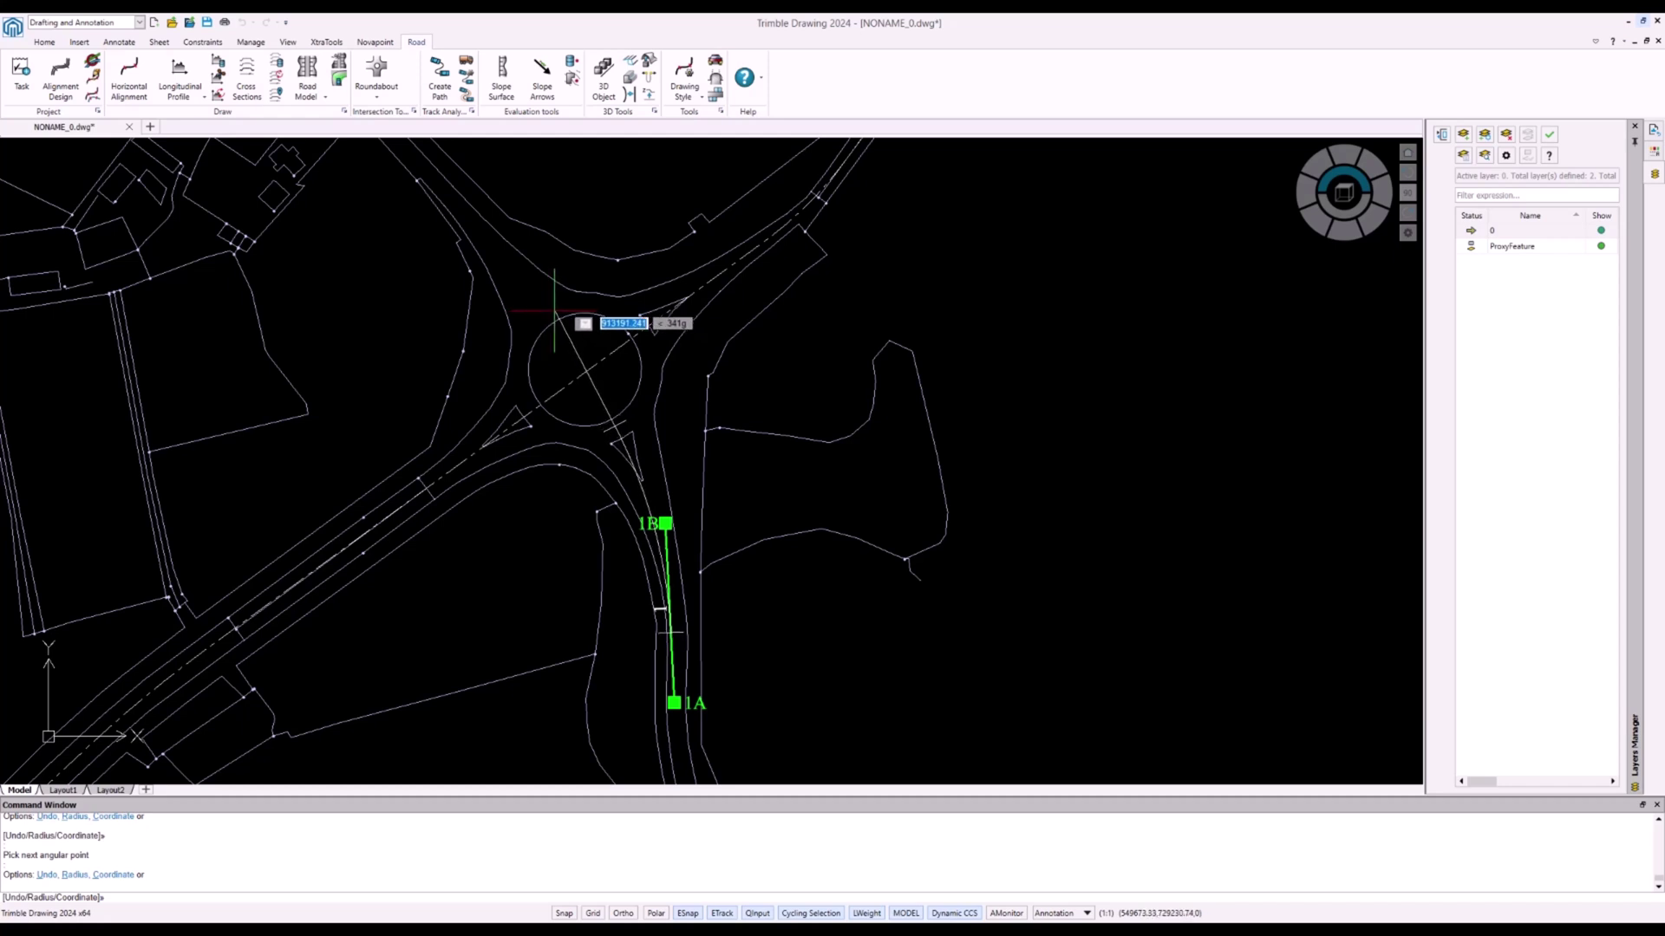
{"action": "left_click", "coordinate": [553, 311]}
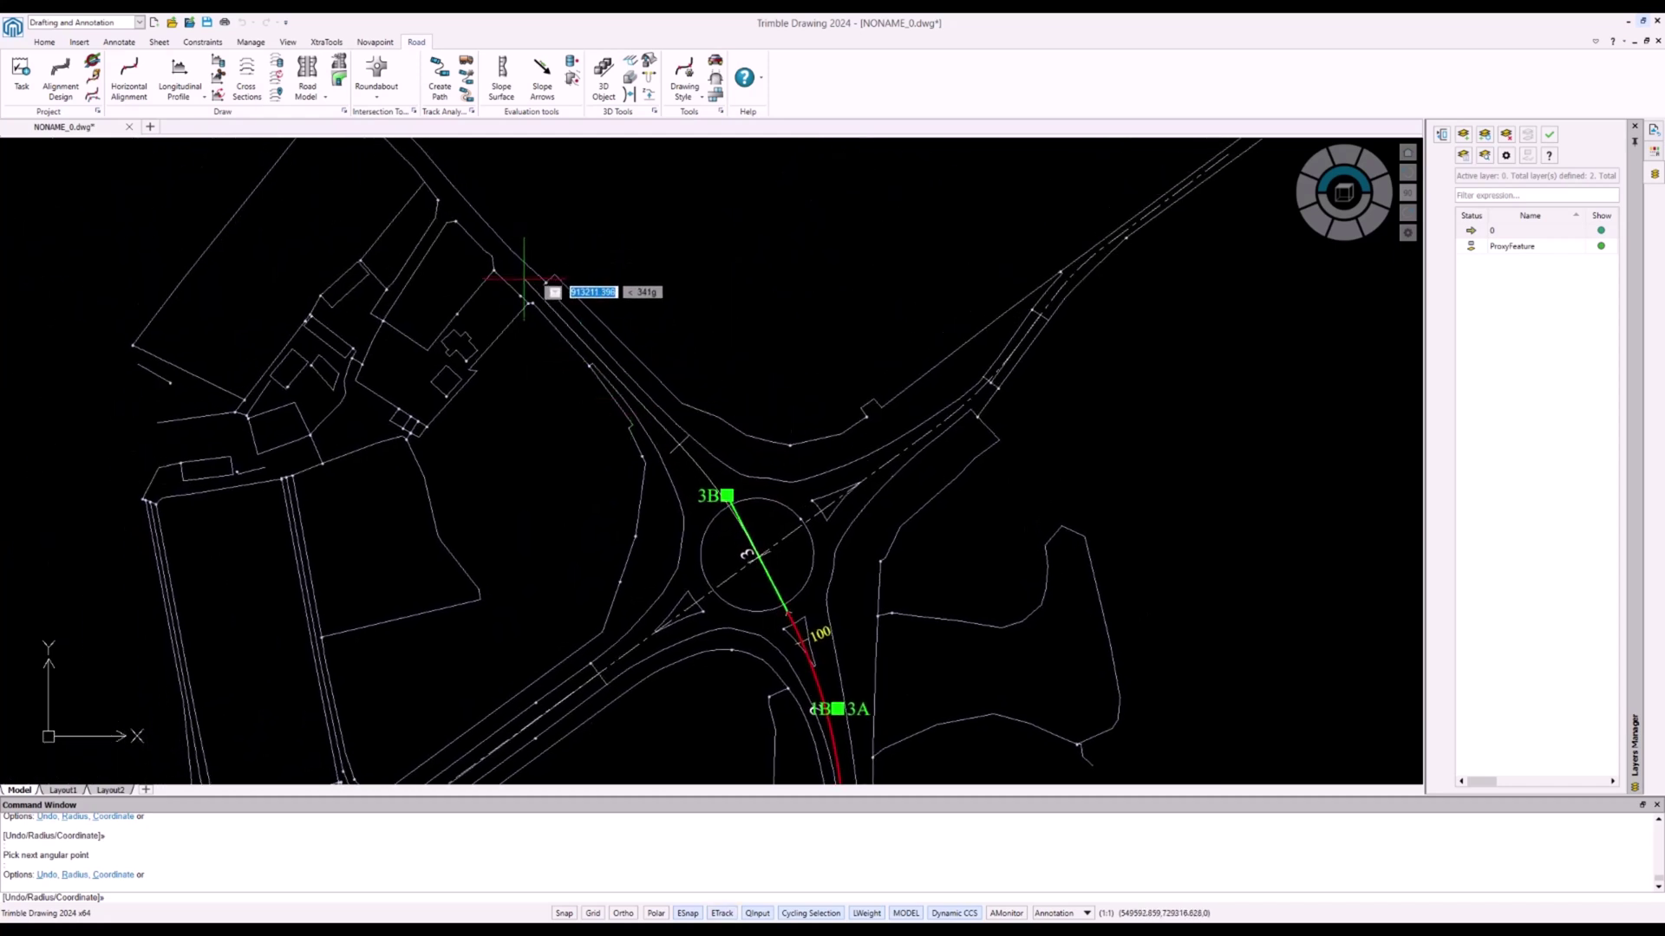
{"action": "left_click", "coordinate": [527, 278]}
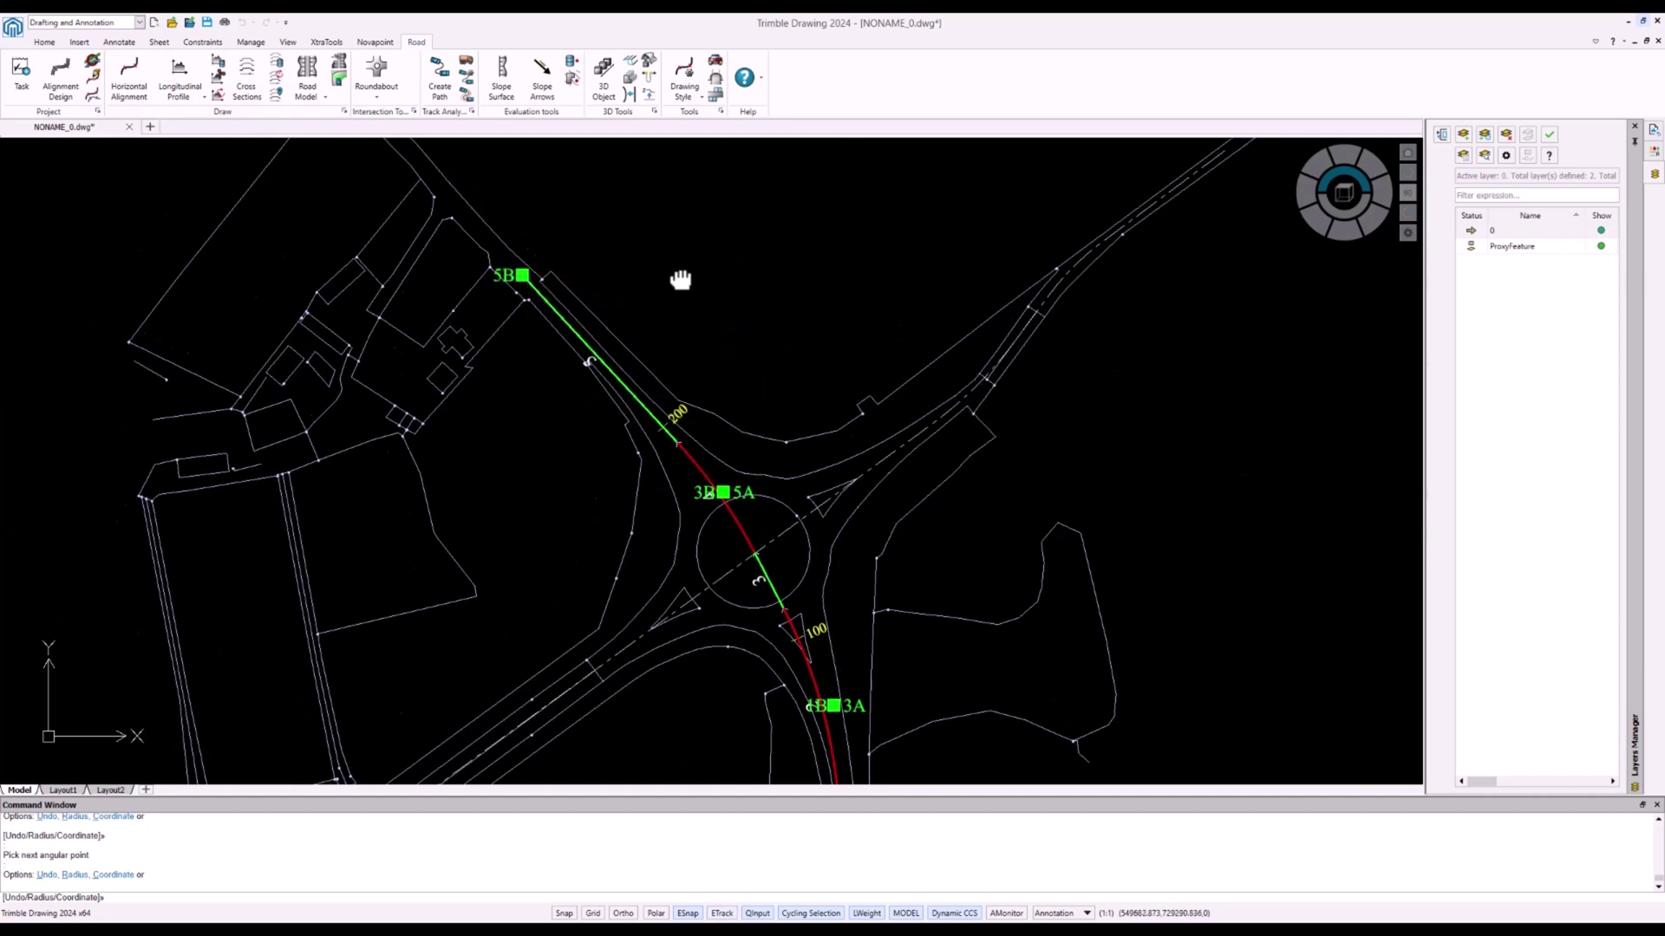
{"action": "key", "text": "Return"}
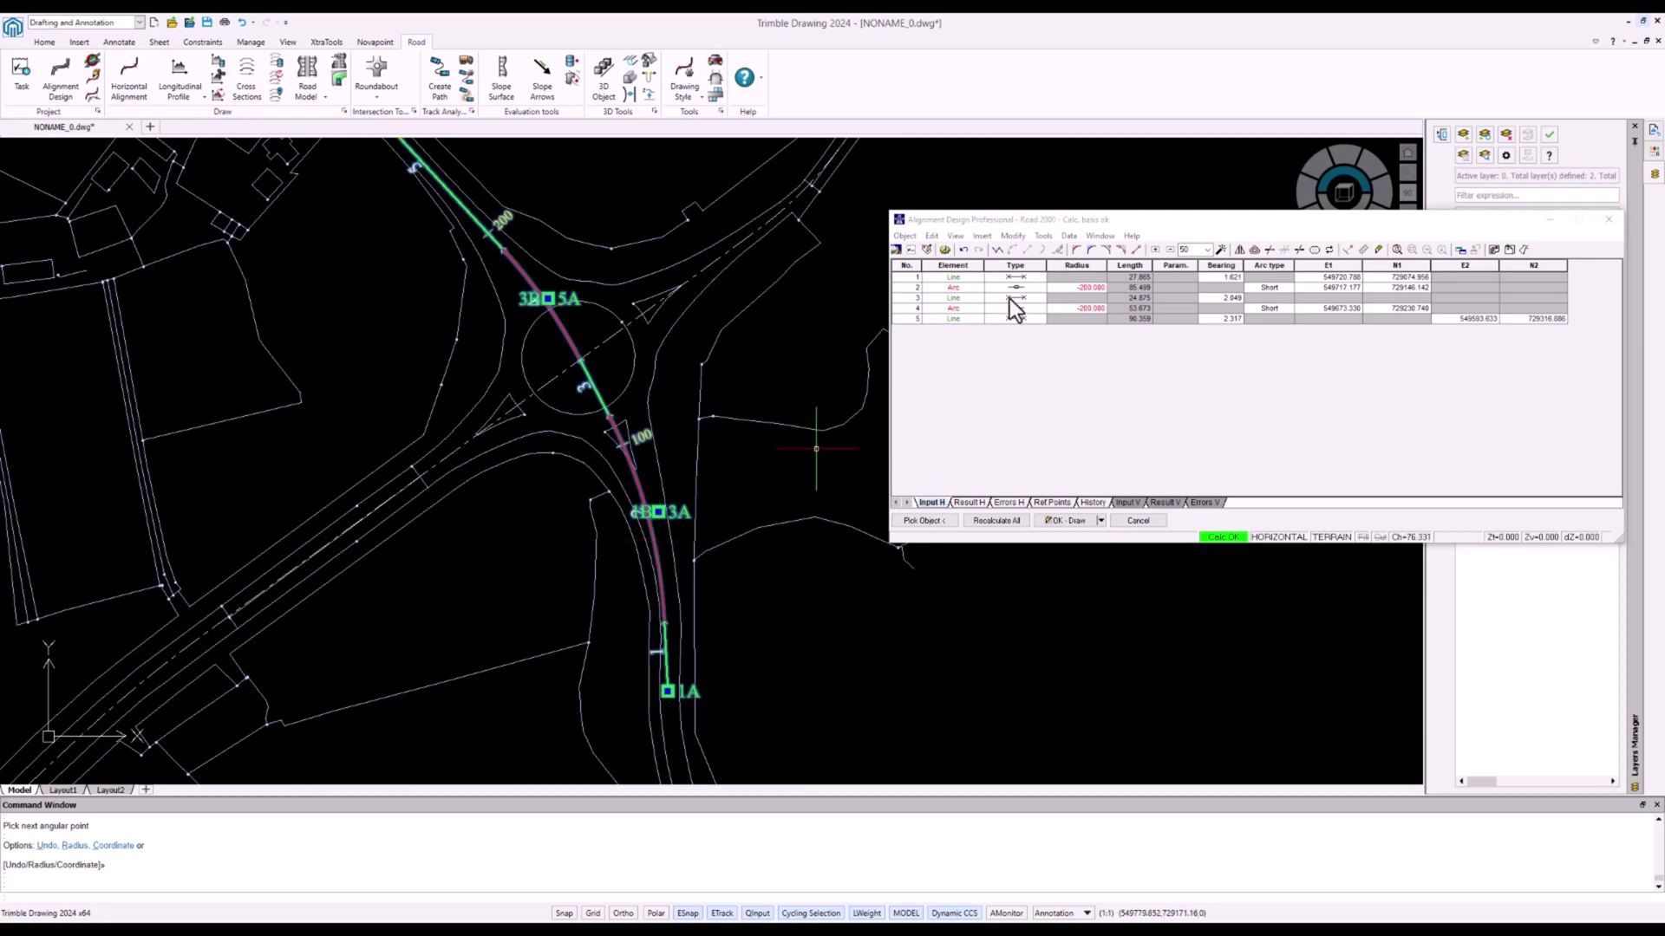
Give the first arc a -150 radius and nudge start point 1A onto the road
{"action": "left_click", "coordinate": [1071, 288]}
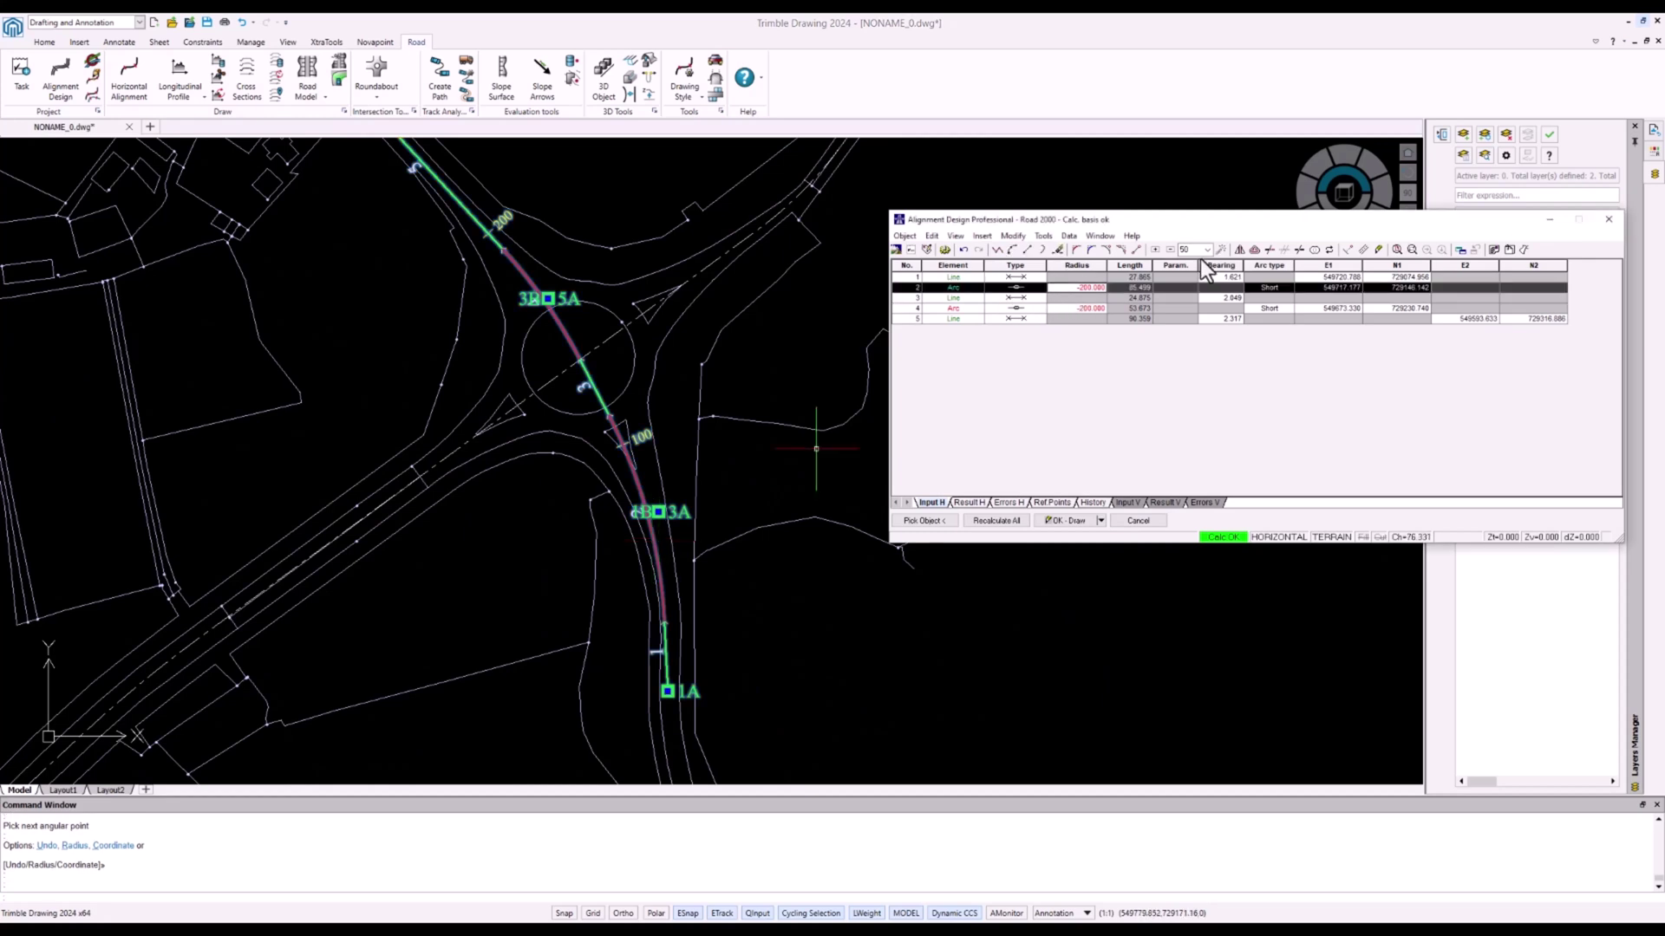
{"action": "left_click", "coordinate": [1157, 252]}
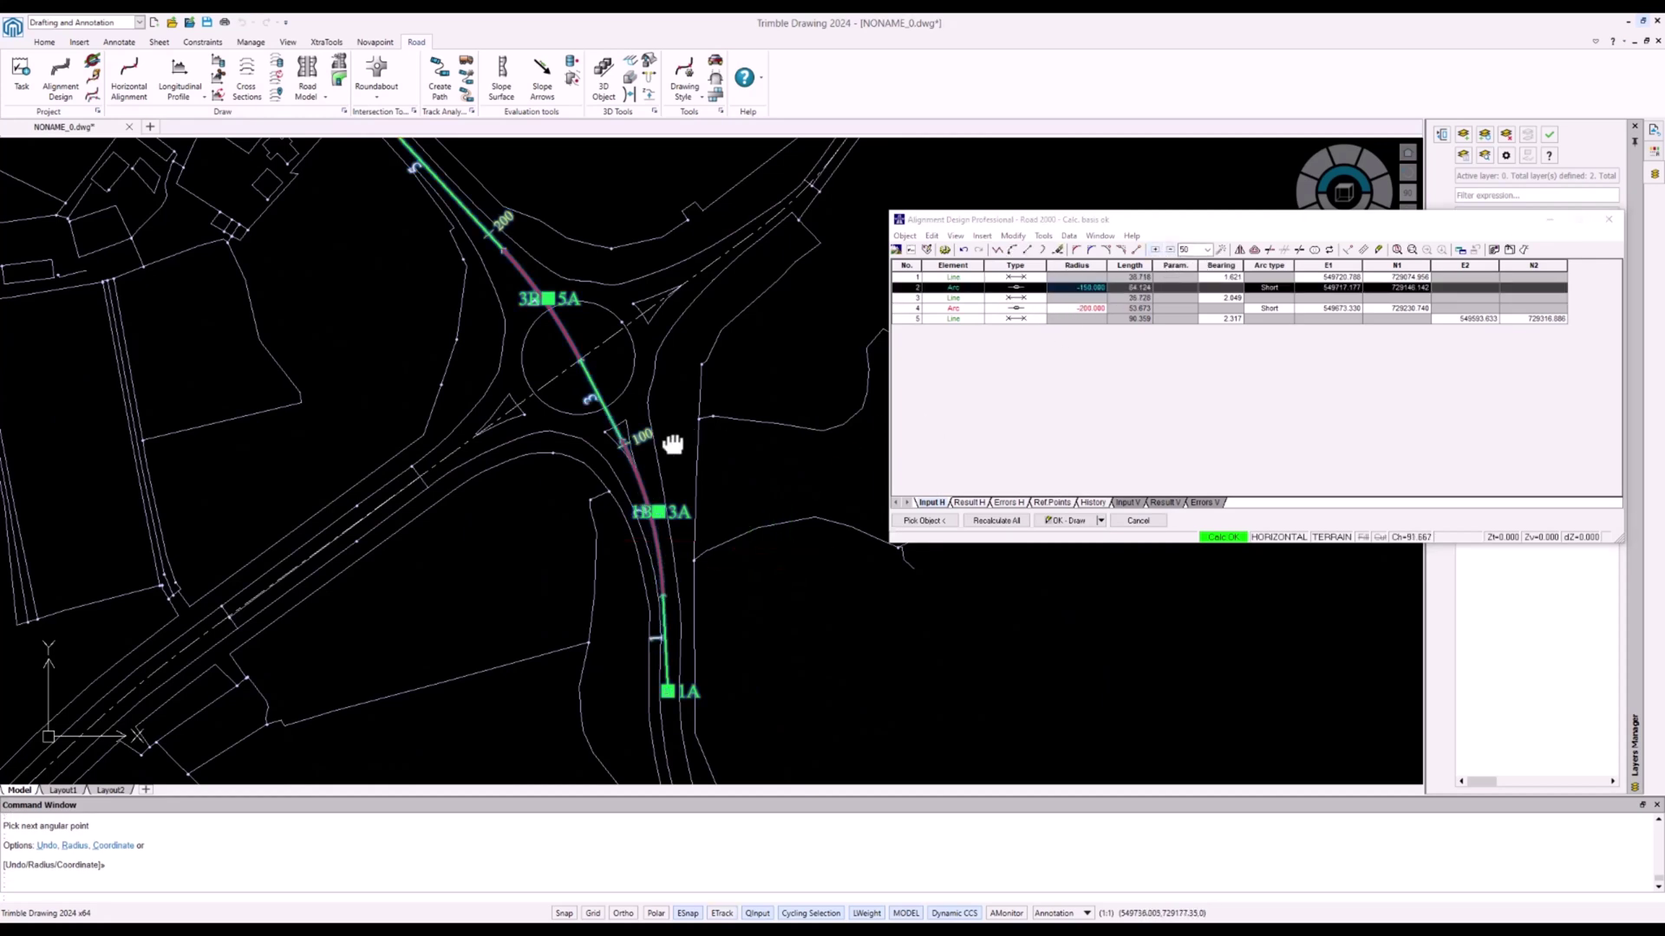
{"action": "middle_click_drag", "start_coordinate": [672, 444], "coordinate": [650, 336]}
{"action": "left_click", "coordinate": [627, 420]}
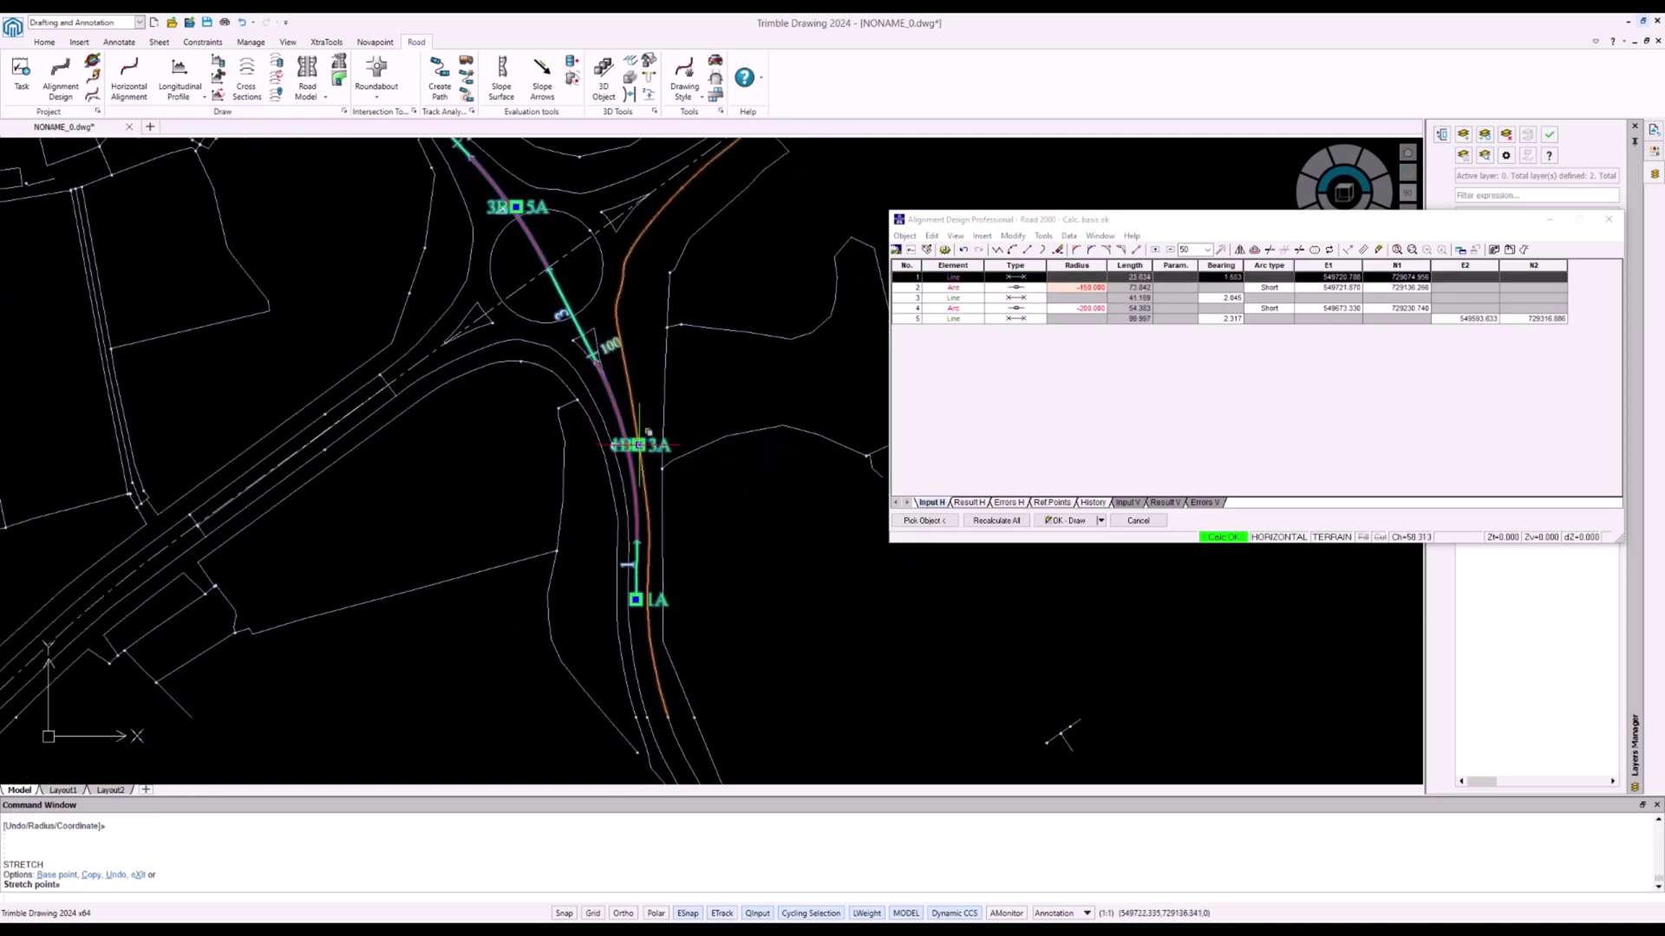
{"action": "scroll", "coordinate": [624, 536], "scroll_direction": "up", "scroll_amount": 5}
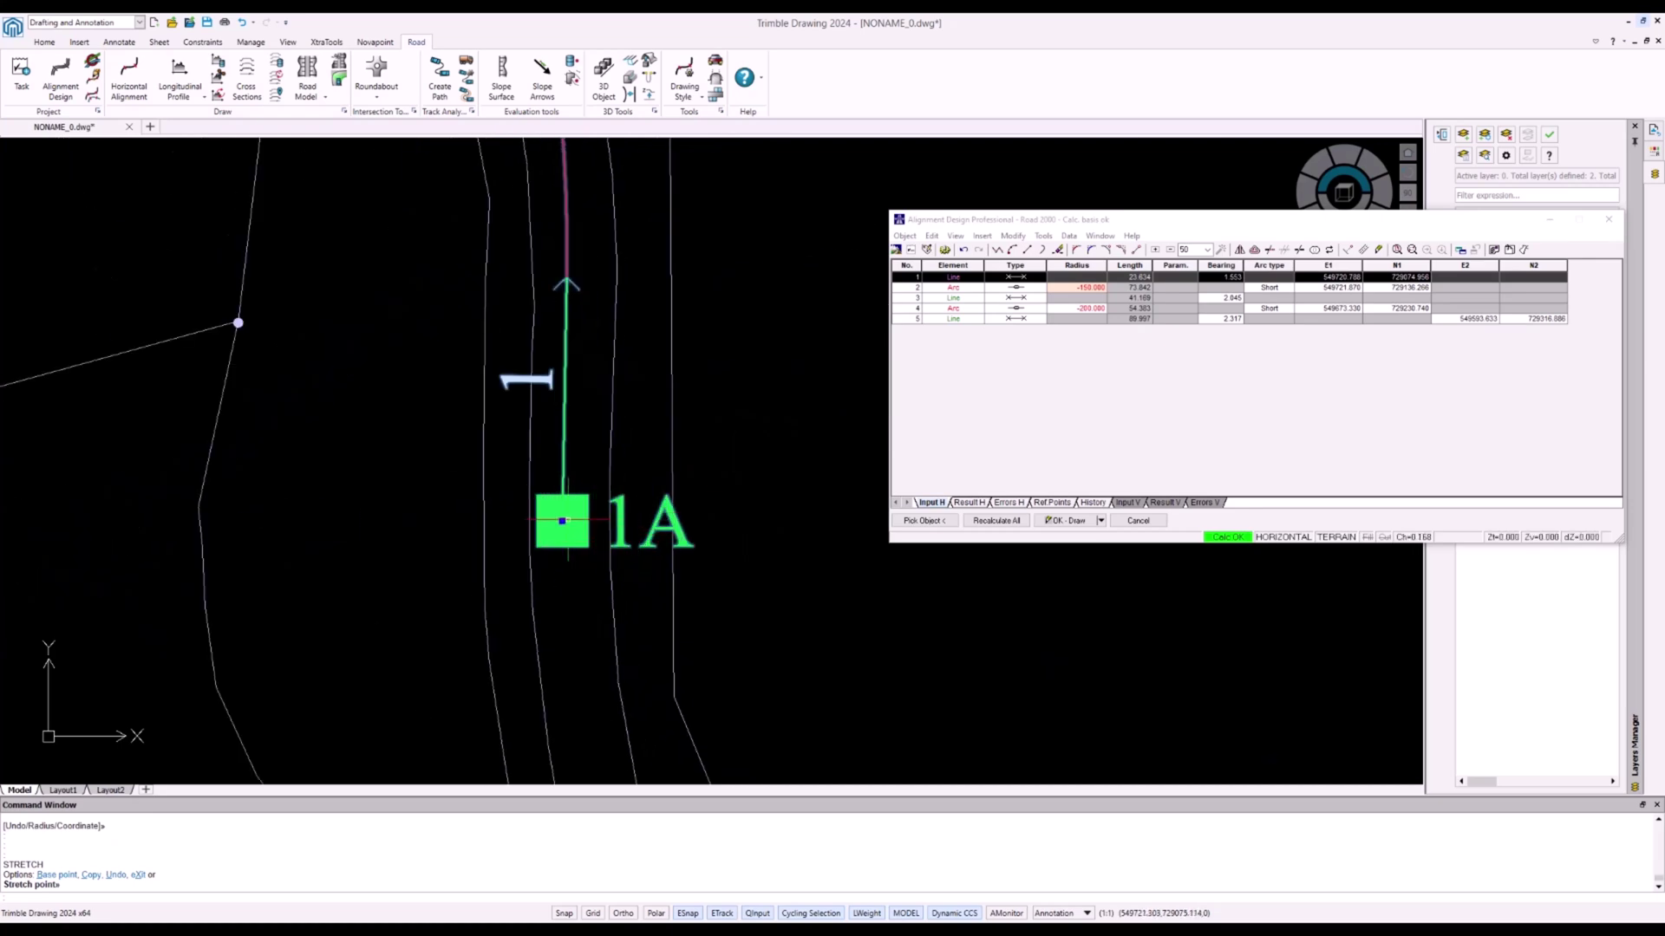
{"action": "left_click", "coordinate": [561, 520]}
{"action": "left_click", "coordinate": [568, 518]}
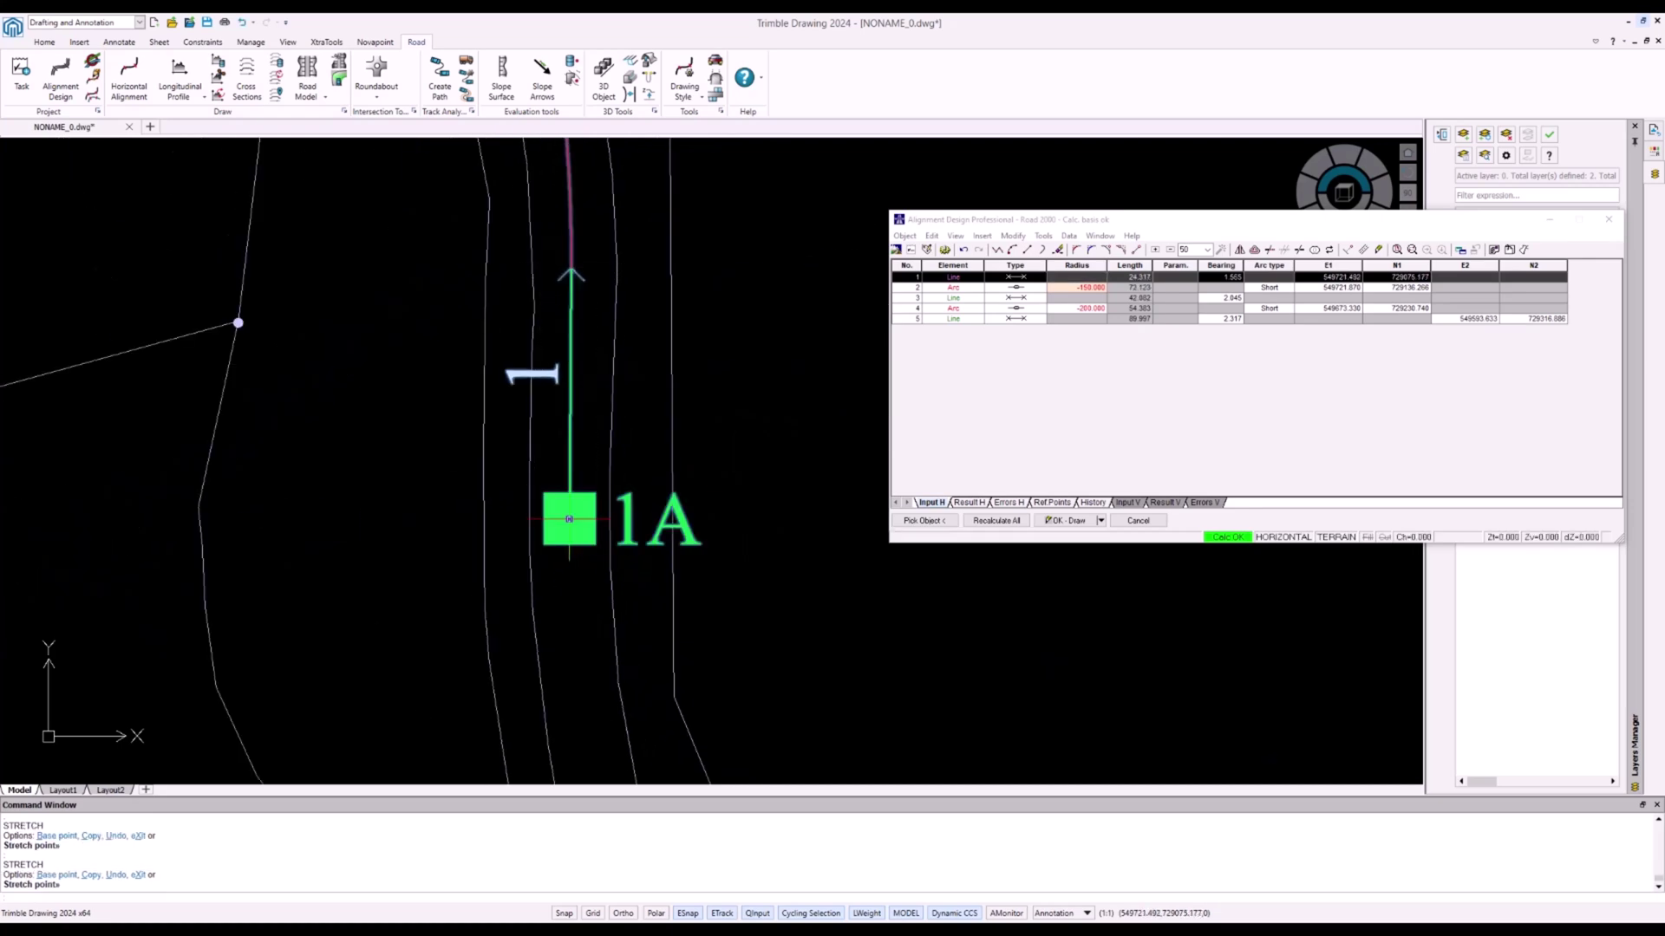
Move point 3B/5A along the road near the roundabout
{"action": "middle_click_drag", "start_coordinate": [762, 390], "coordinate": [762, 780]}
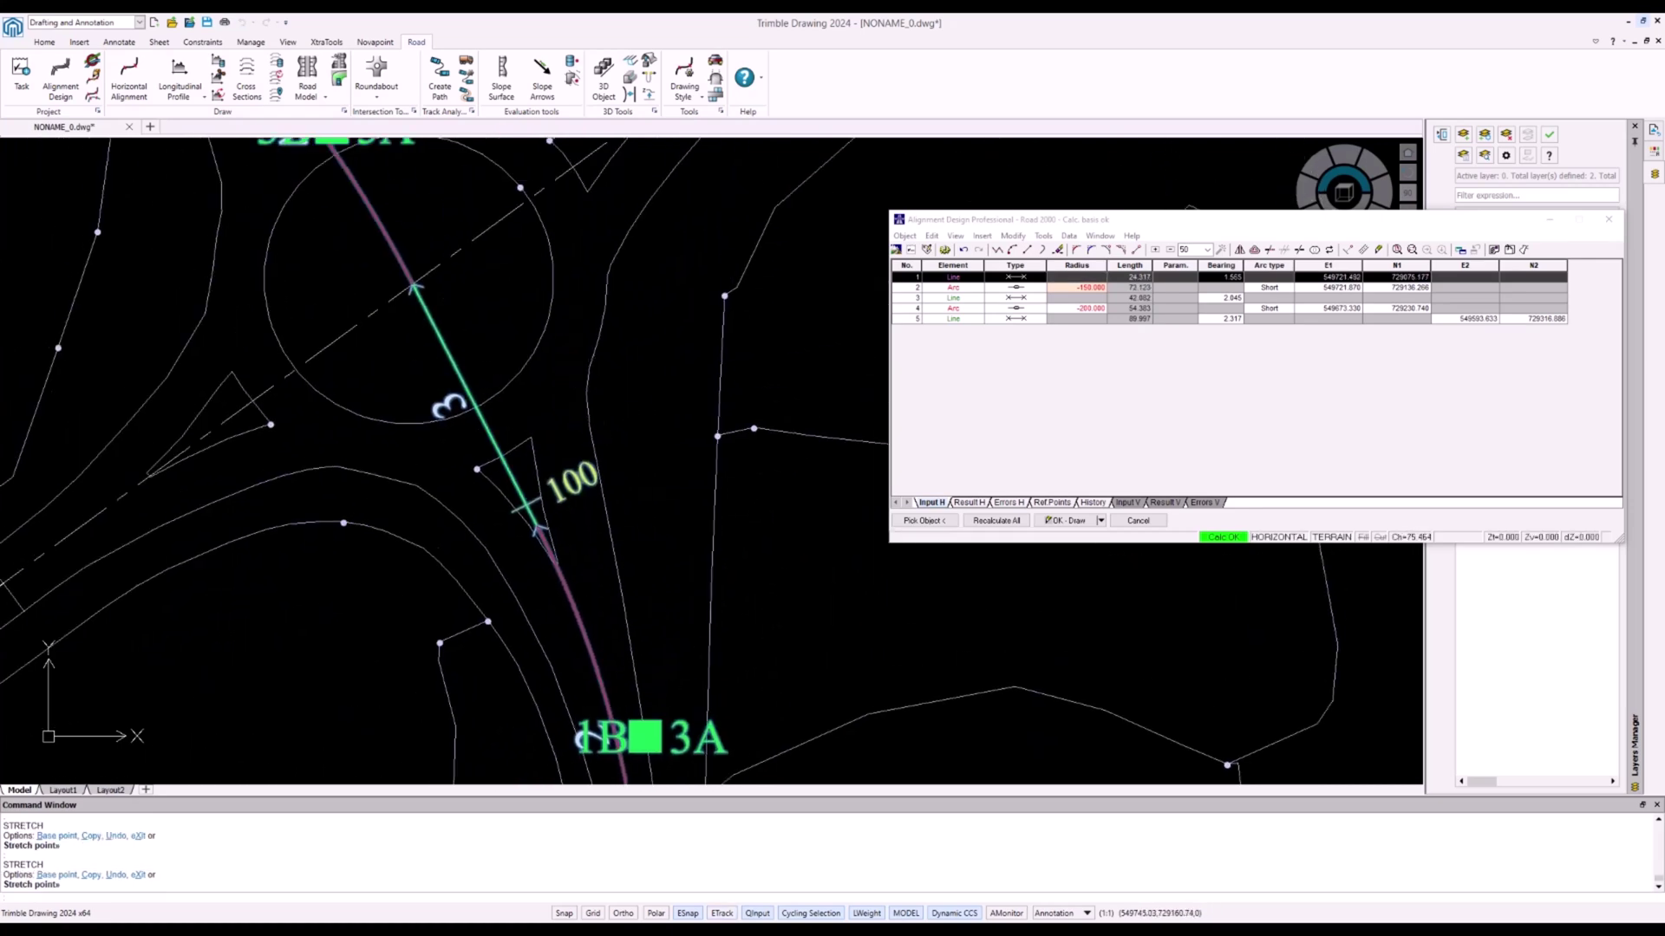
{"action": "middle_click_drag", "start_coordinate": [646, 290], "coordinate": [769, 546]}
{"action": "middle_click_drag", "start_coordinate": [624, 264], "coordinate": [686, 464]}
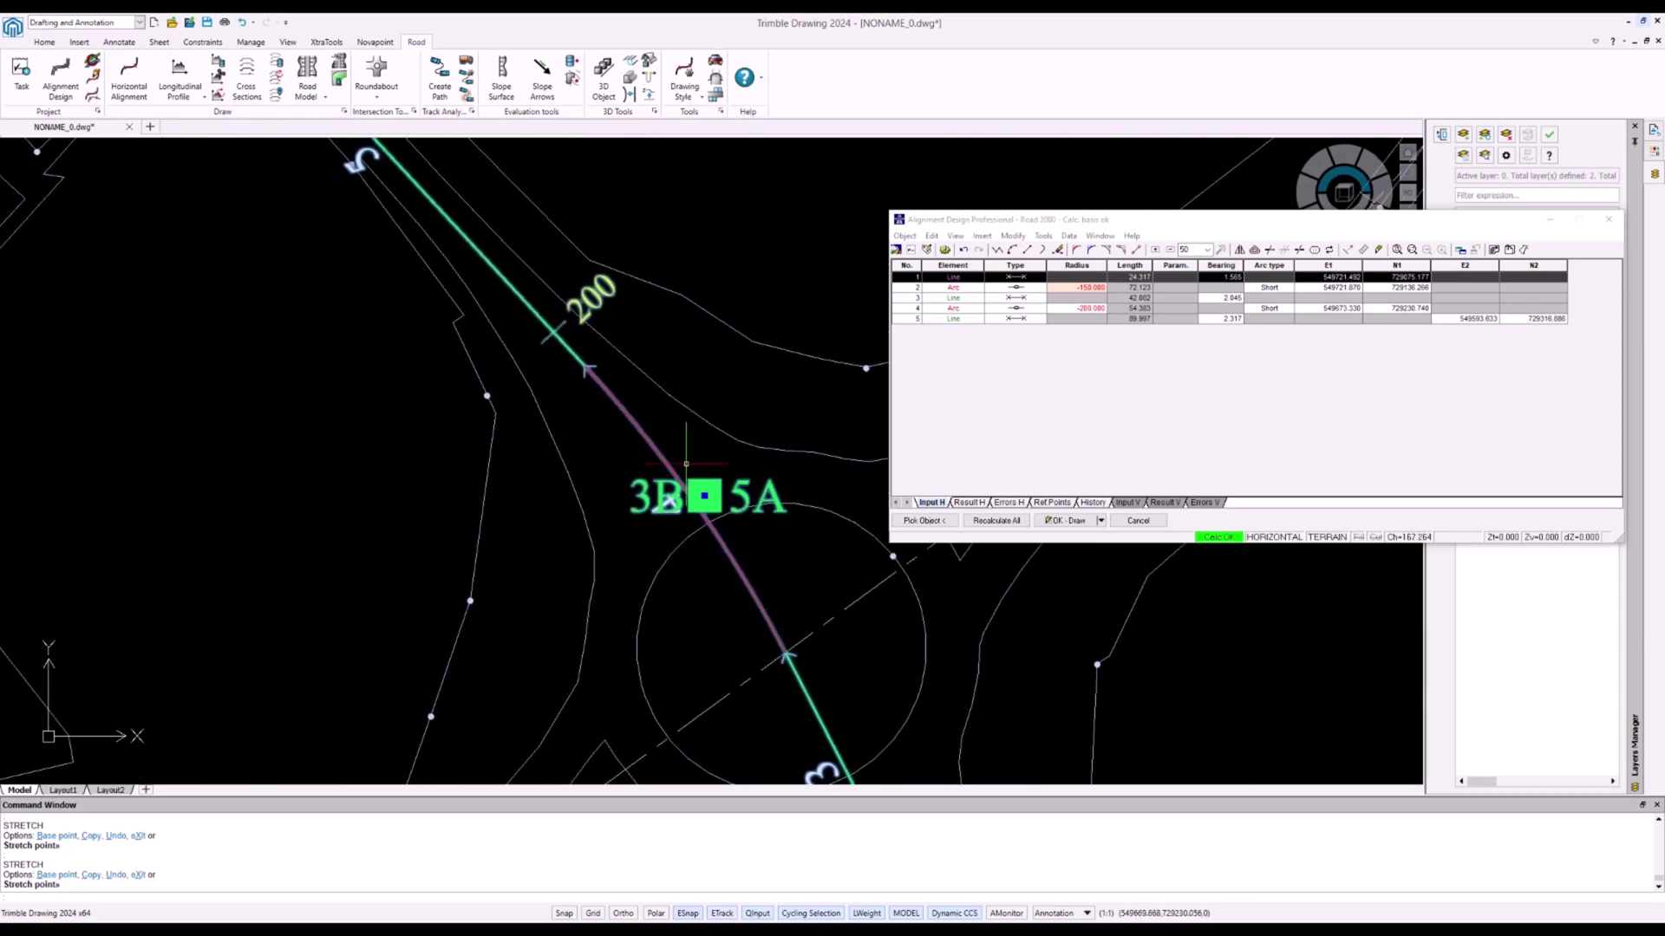
{"action": "mouse_move", "coordinate": [681, 315]}
{"action": "middle_mouse_down"}
{"action": "mouse_move", "coordinate": [758, 538]}
{"action": "mouse_move", "coordinate": [634, 305]}
{"action": "middle_mouse_up"}
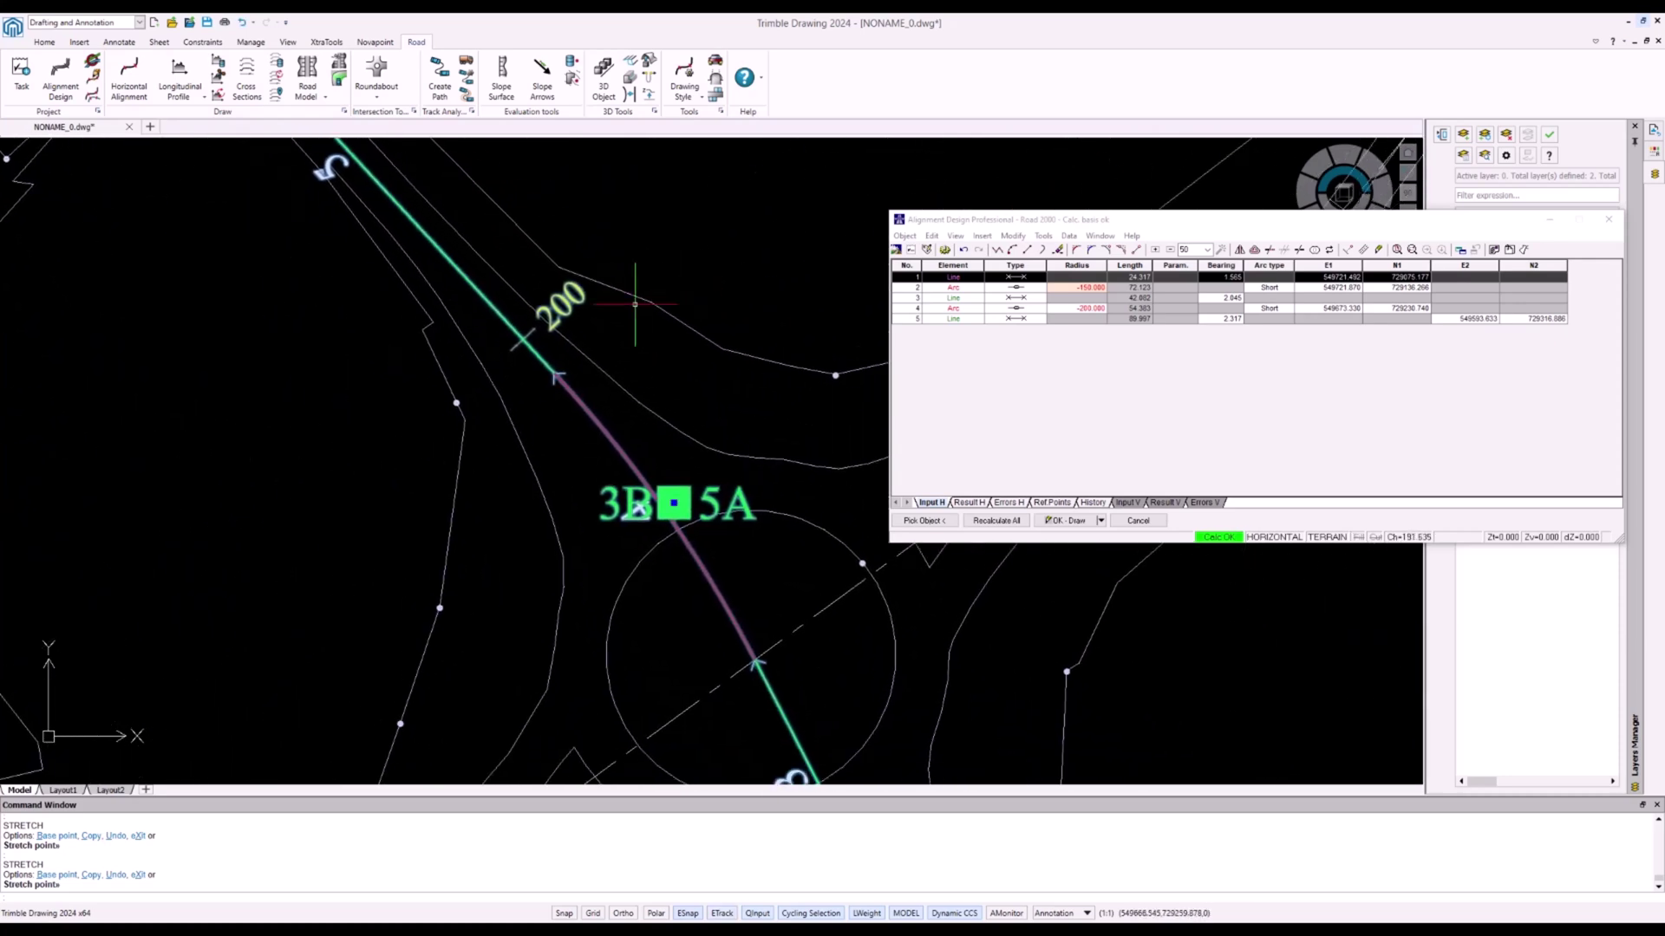
{"action": "left_click", "coordinate": [674, 503]}
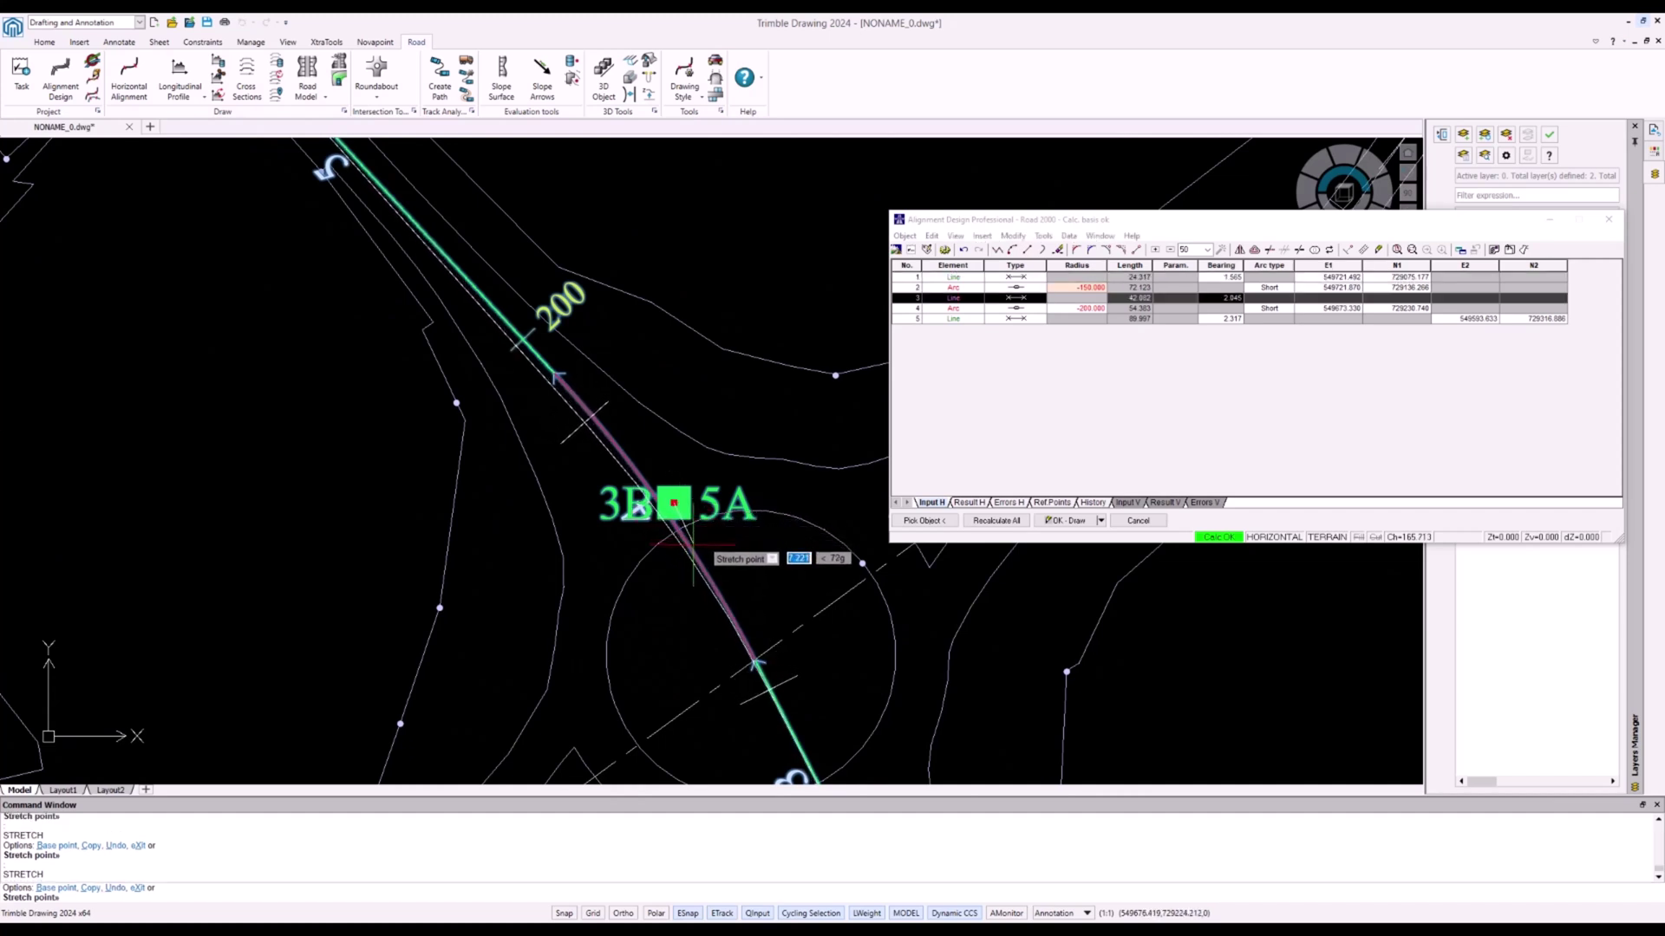
{"action": "left_click", "coordinate": [692, 546]}
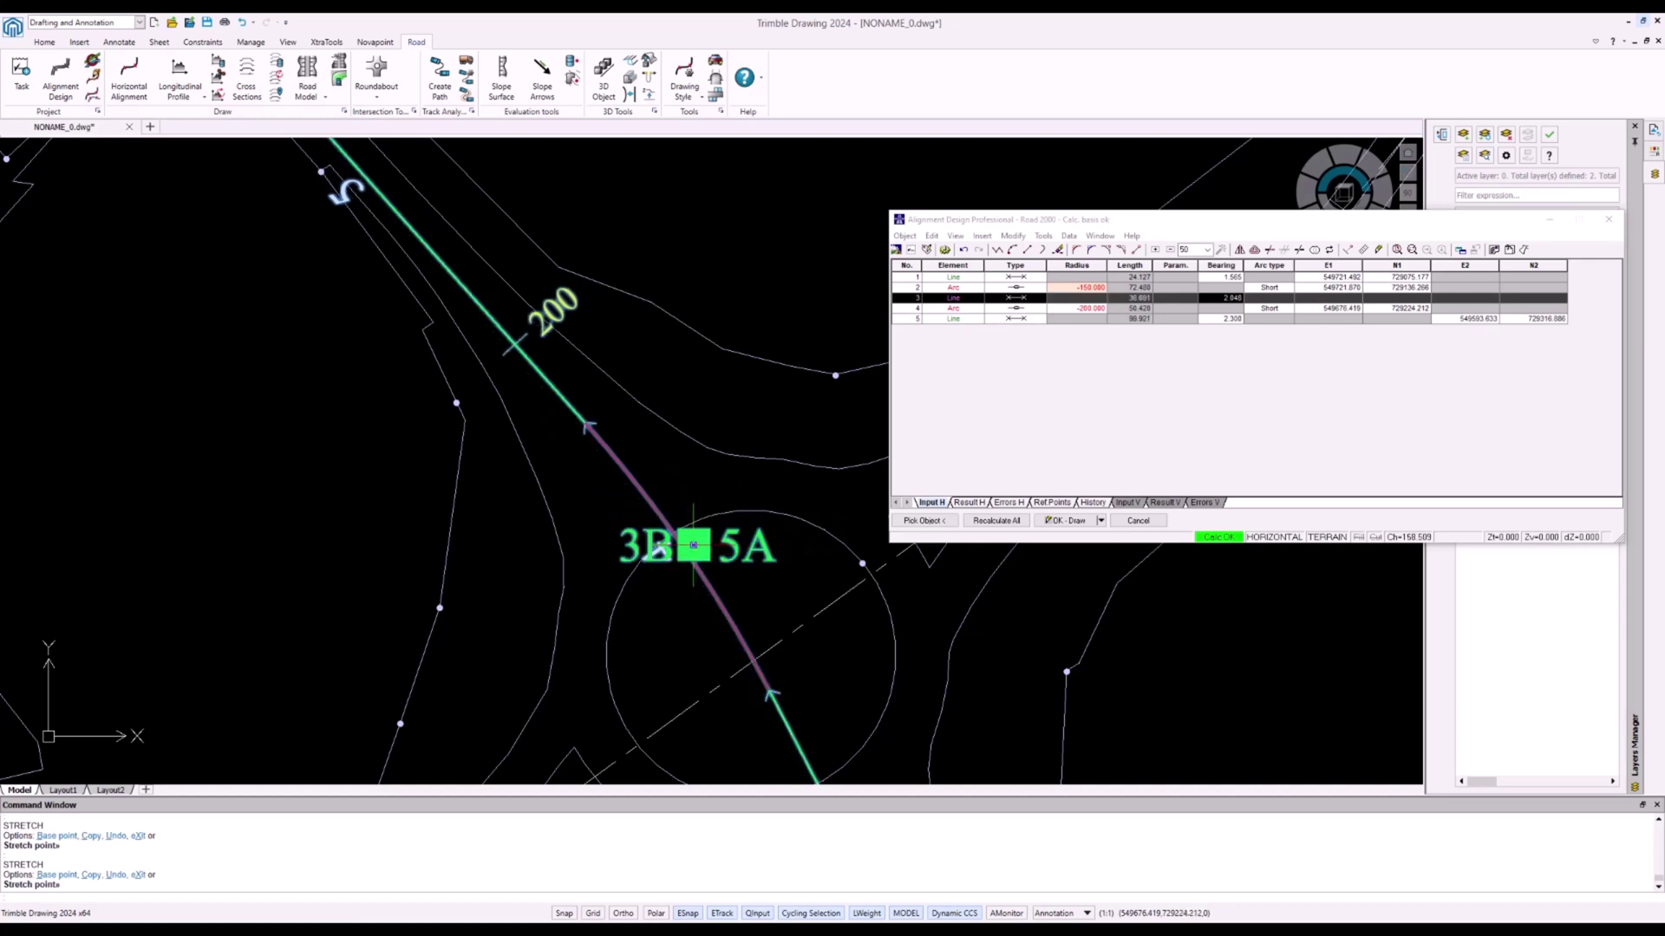
{"action": "left_click", "coordinate": [693, 544]}
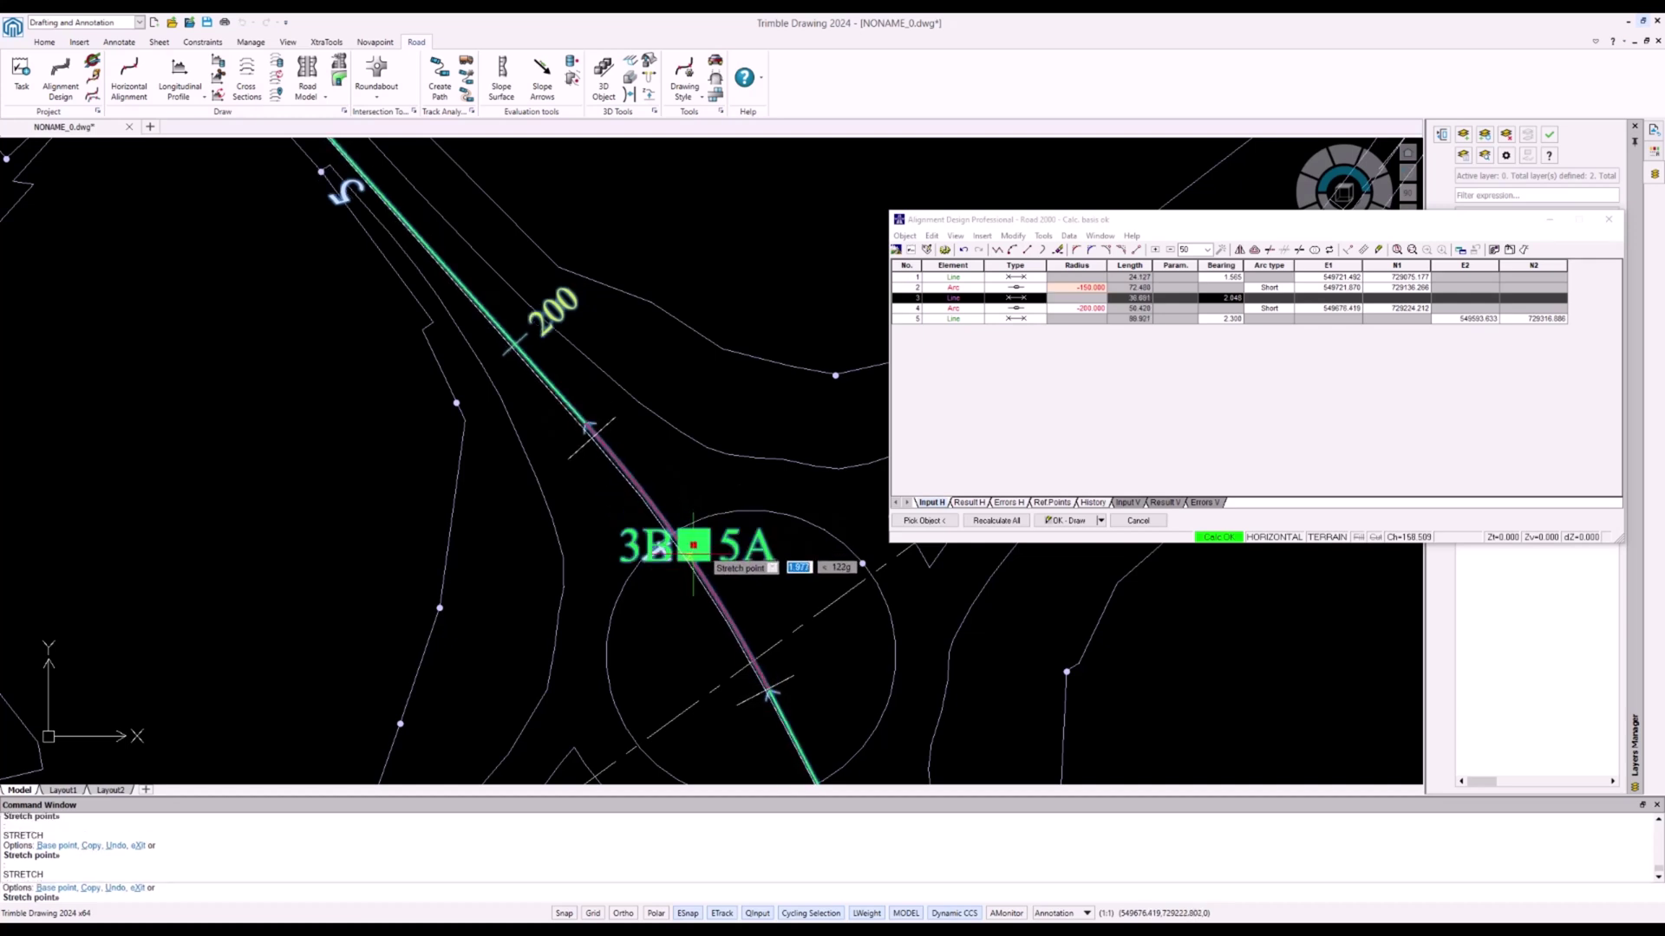
{"action": "left_click", "coordinate": [690, 556]}
Reposition end point 5B slightly lower on the northwestern road
{"action": "middle_click_drag", "start_coordinate": [744, 428], "coordinate": [899, 701]}
{"action": "left_click", "coordinate": [317, 216]}
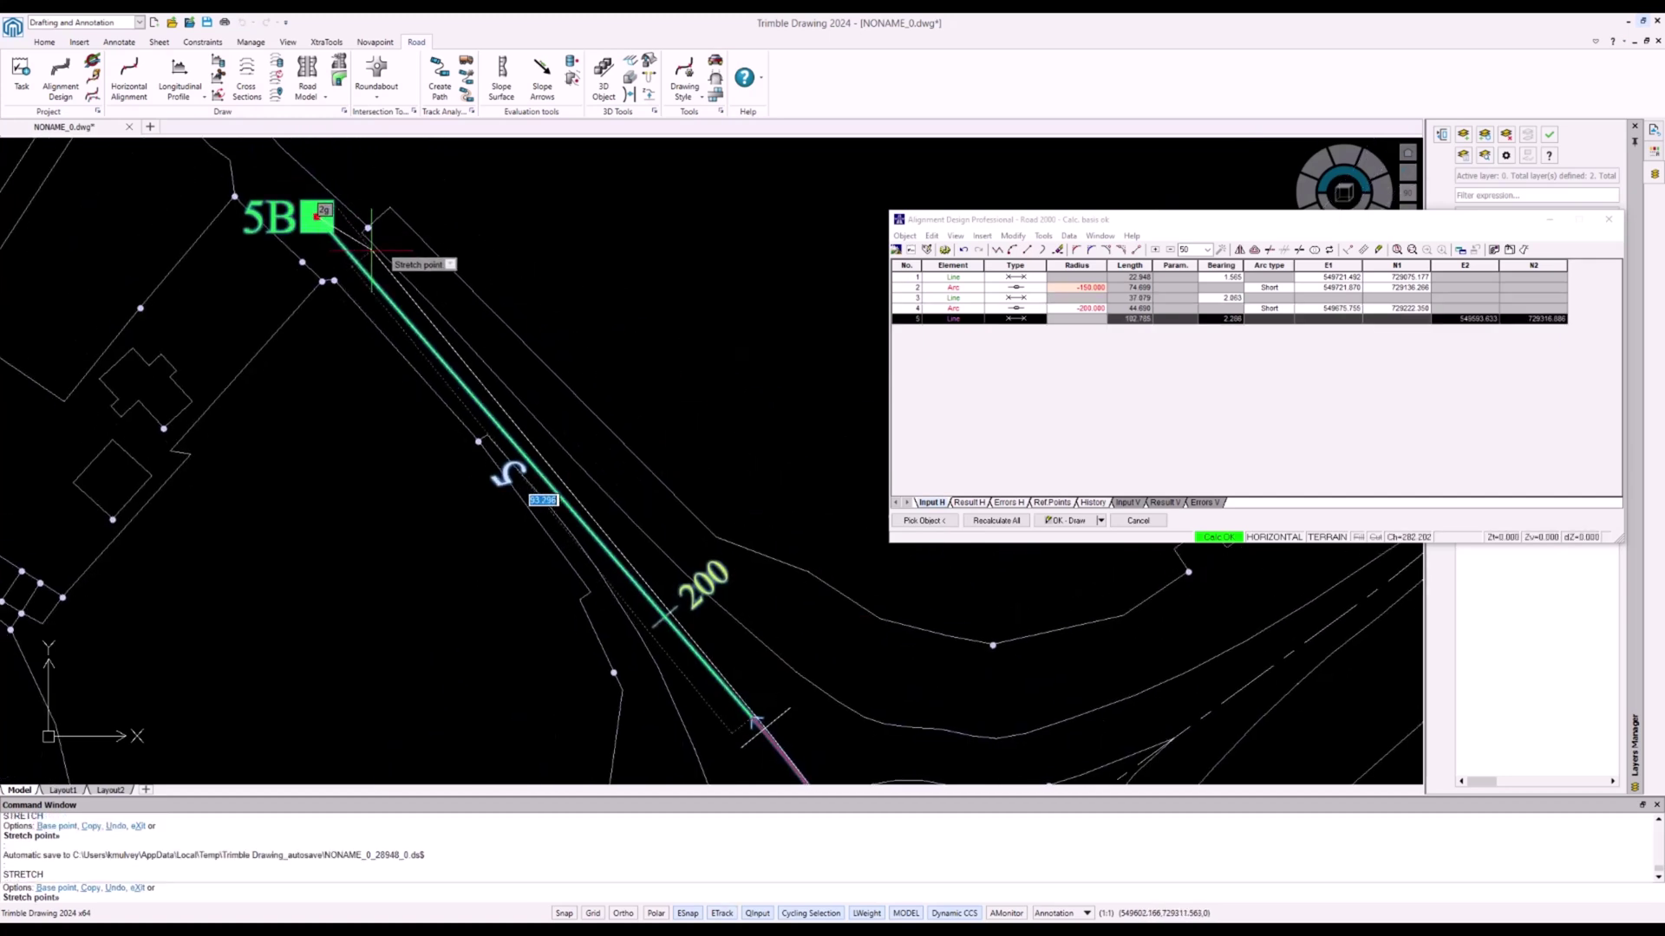
{"action": "left_click", "coordinate": [367, 258]}
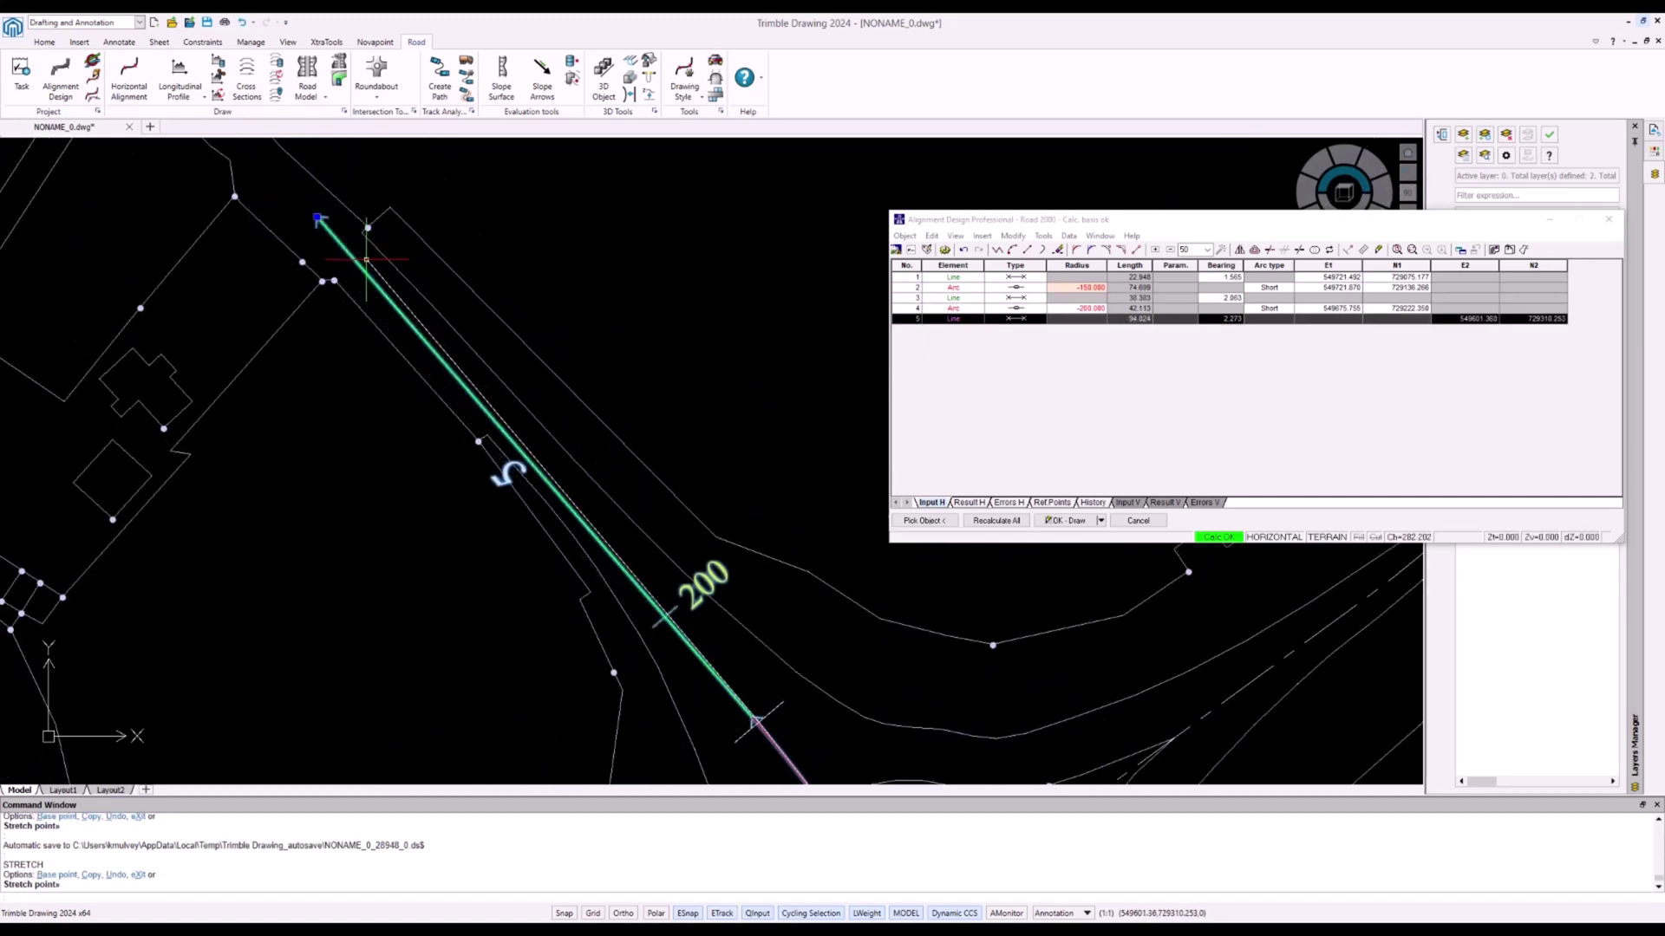
{"action": "left_click", "coordinate": [366, 260]}
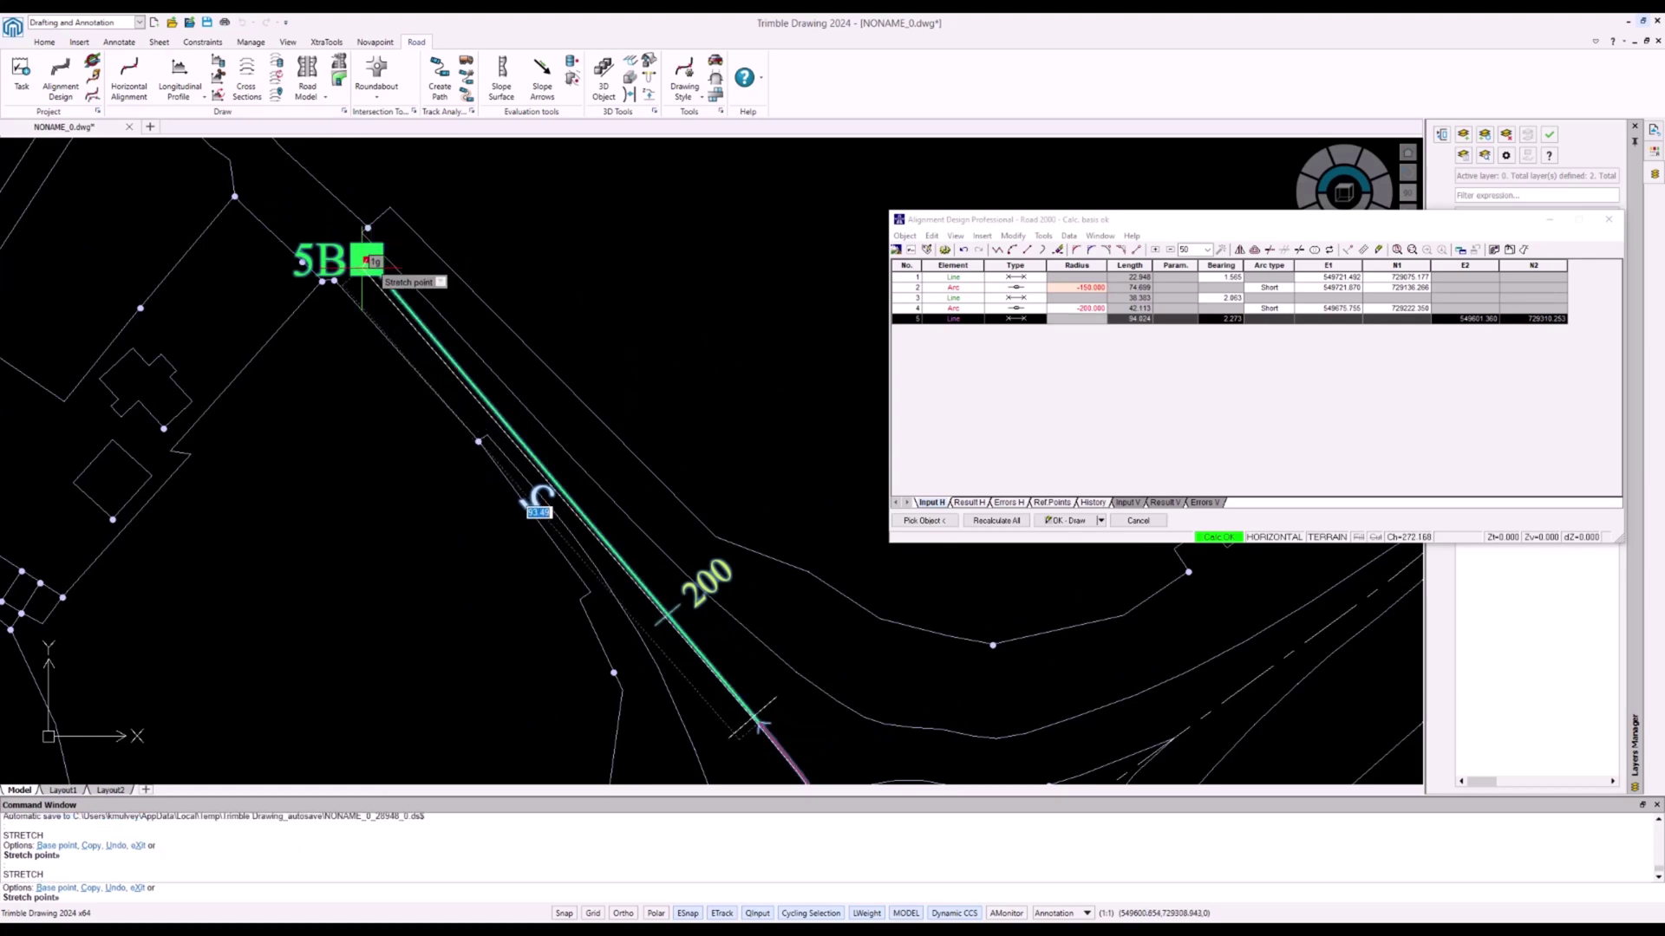
{"action": "left_click", "coordinate": [361, 268]}
Shift point 3B/5A further up the road and review the alignment down to 1A
{"action": "middle_click_drag", "start_coordinate": [610, 426], "coordinate": [501, 268]}
{"action": "scroll", "coordinate": [648, 468], "scroll_direction": "down", "scroll_amount": 3}
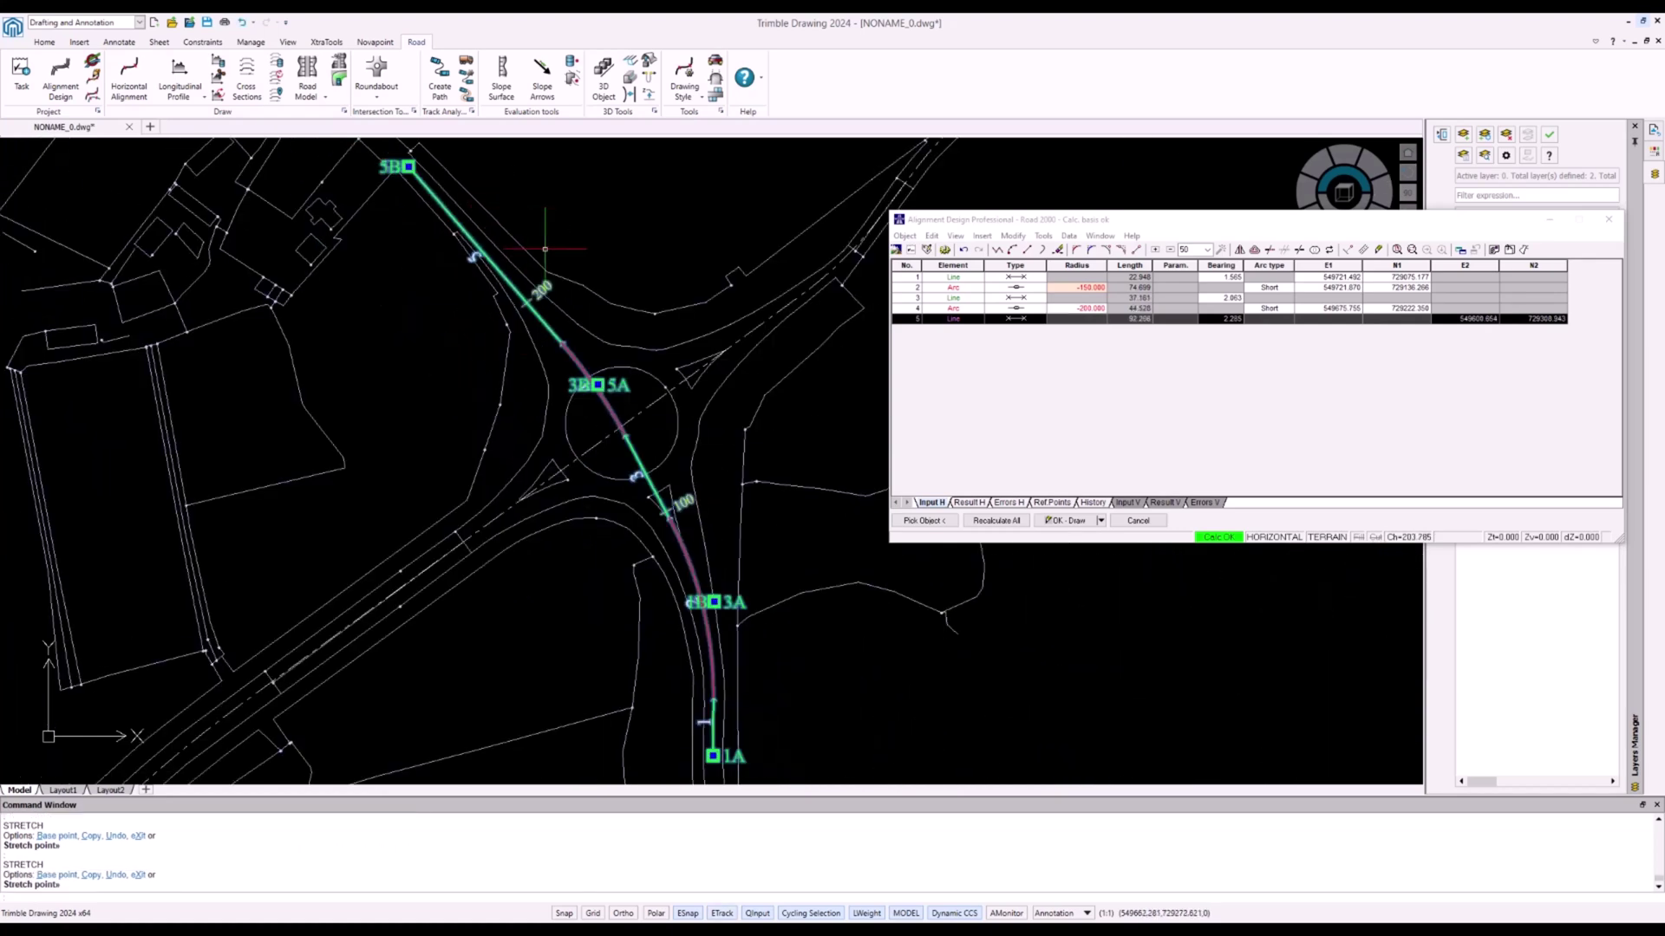
{"action": "left_click", "coordinate": [683, 519]}
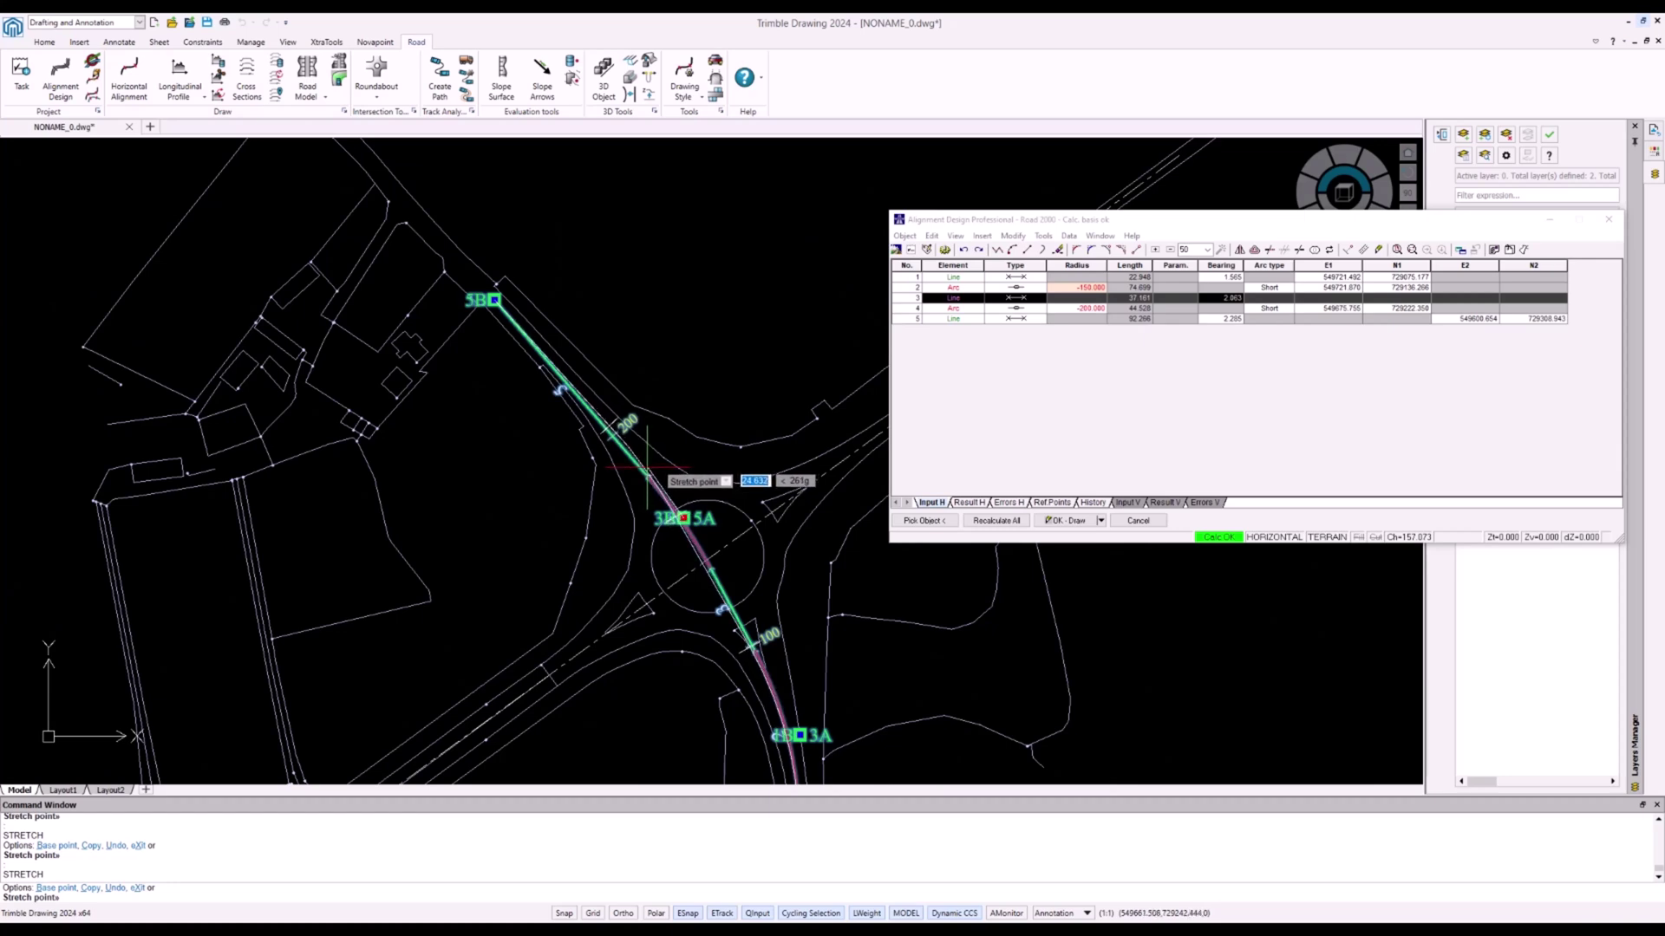
{"action": "left_click", "coordinate": [649, 470]}
{"action": "middle_click_drag", "start_coordinate": [717, 441], "coordinate": [648, 318]}
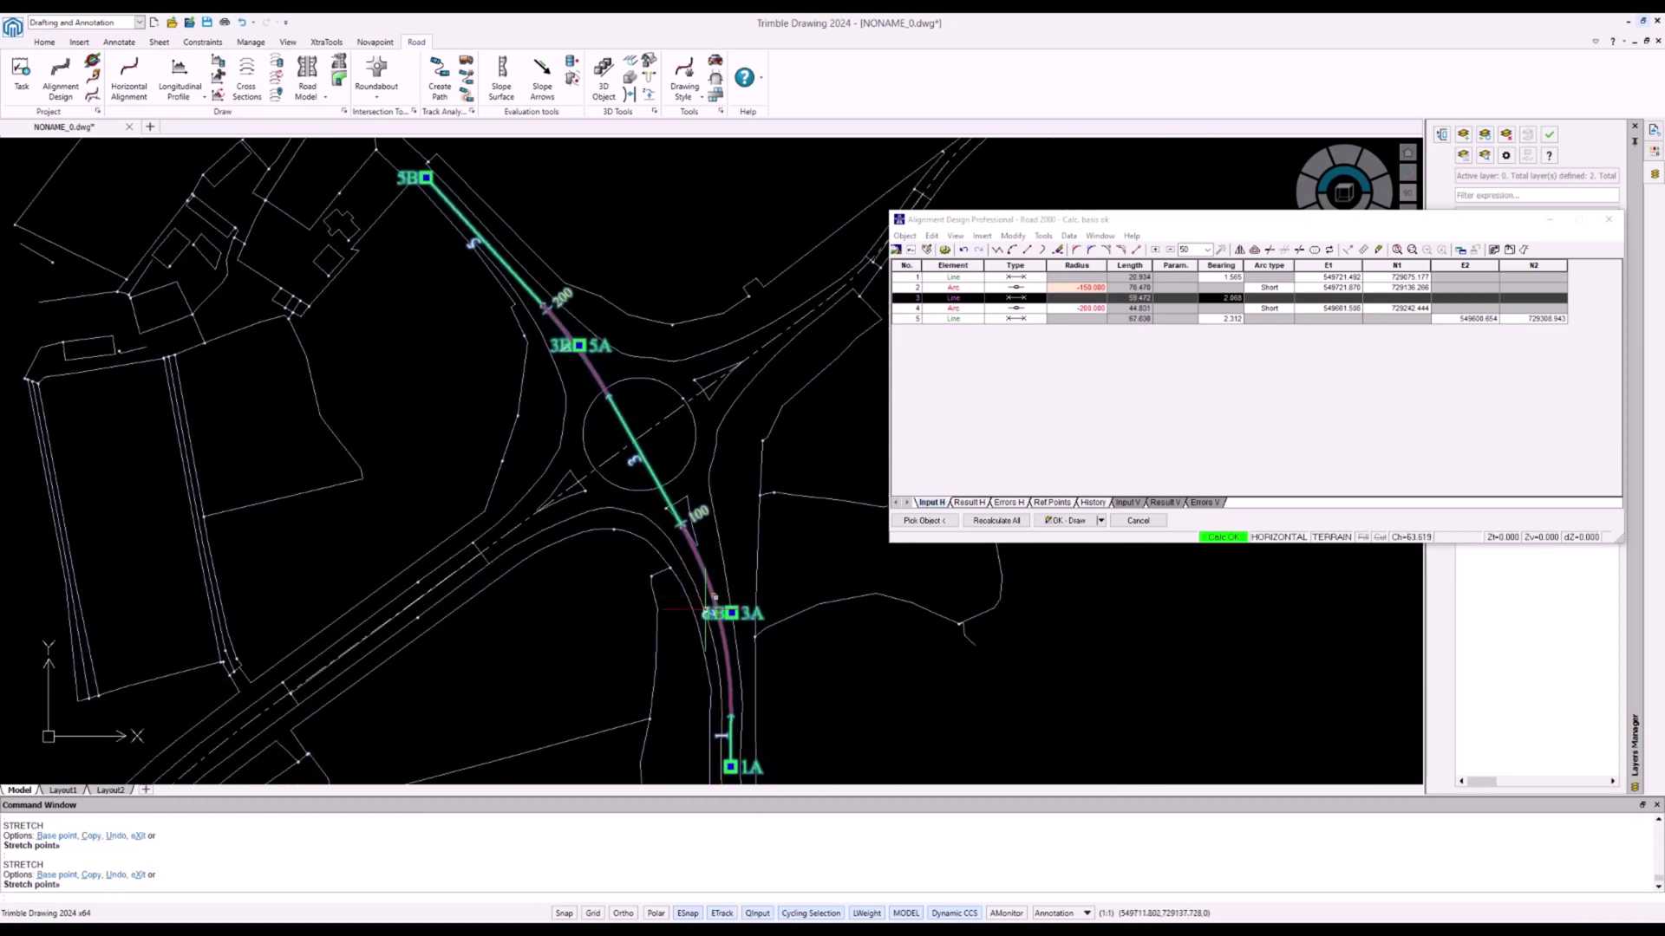
{"action": "mouse_move", "coordinate": [731, 613]}
{"action": "middle_mouse_down"}
{"action": "mouse_move", "coordinate": [726, 629]}
{"action": "mouse_move", "coordinate": [734, 610]}
{"action": "middle_mouse_up"}
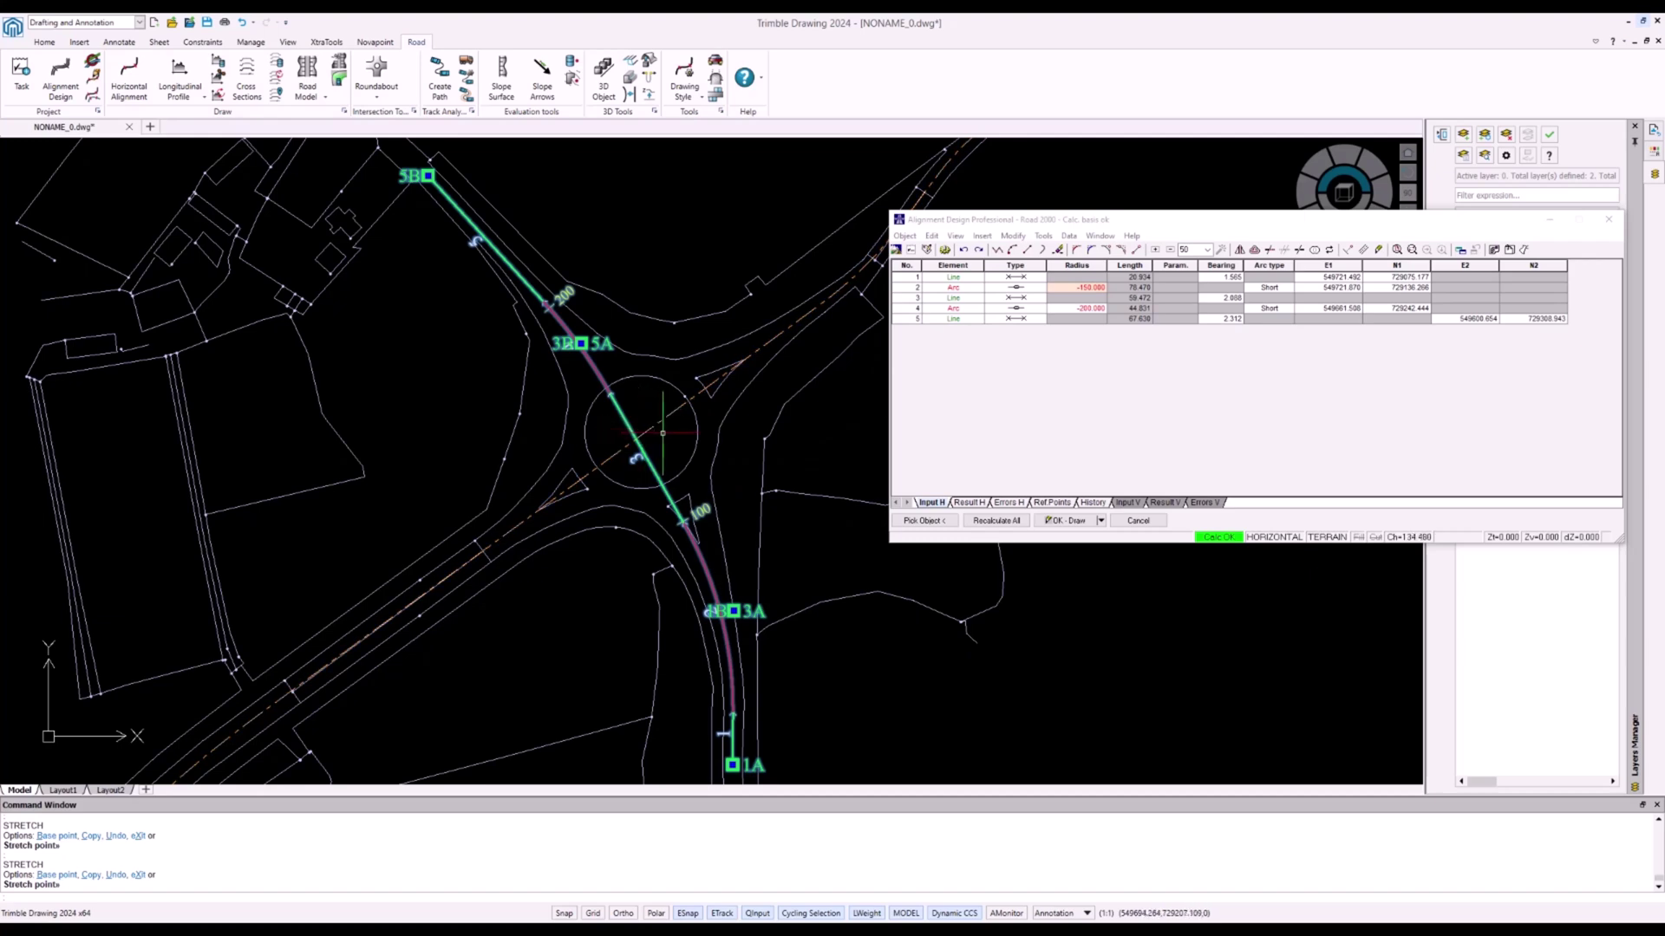
Split Road 2000's 59.472 m third line with an inserted line, then undo a trial arc
{"action": "left_click", "coordinate": [971, 299]}
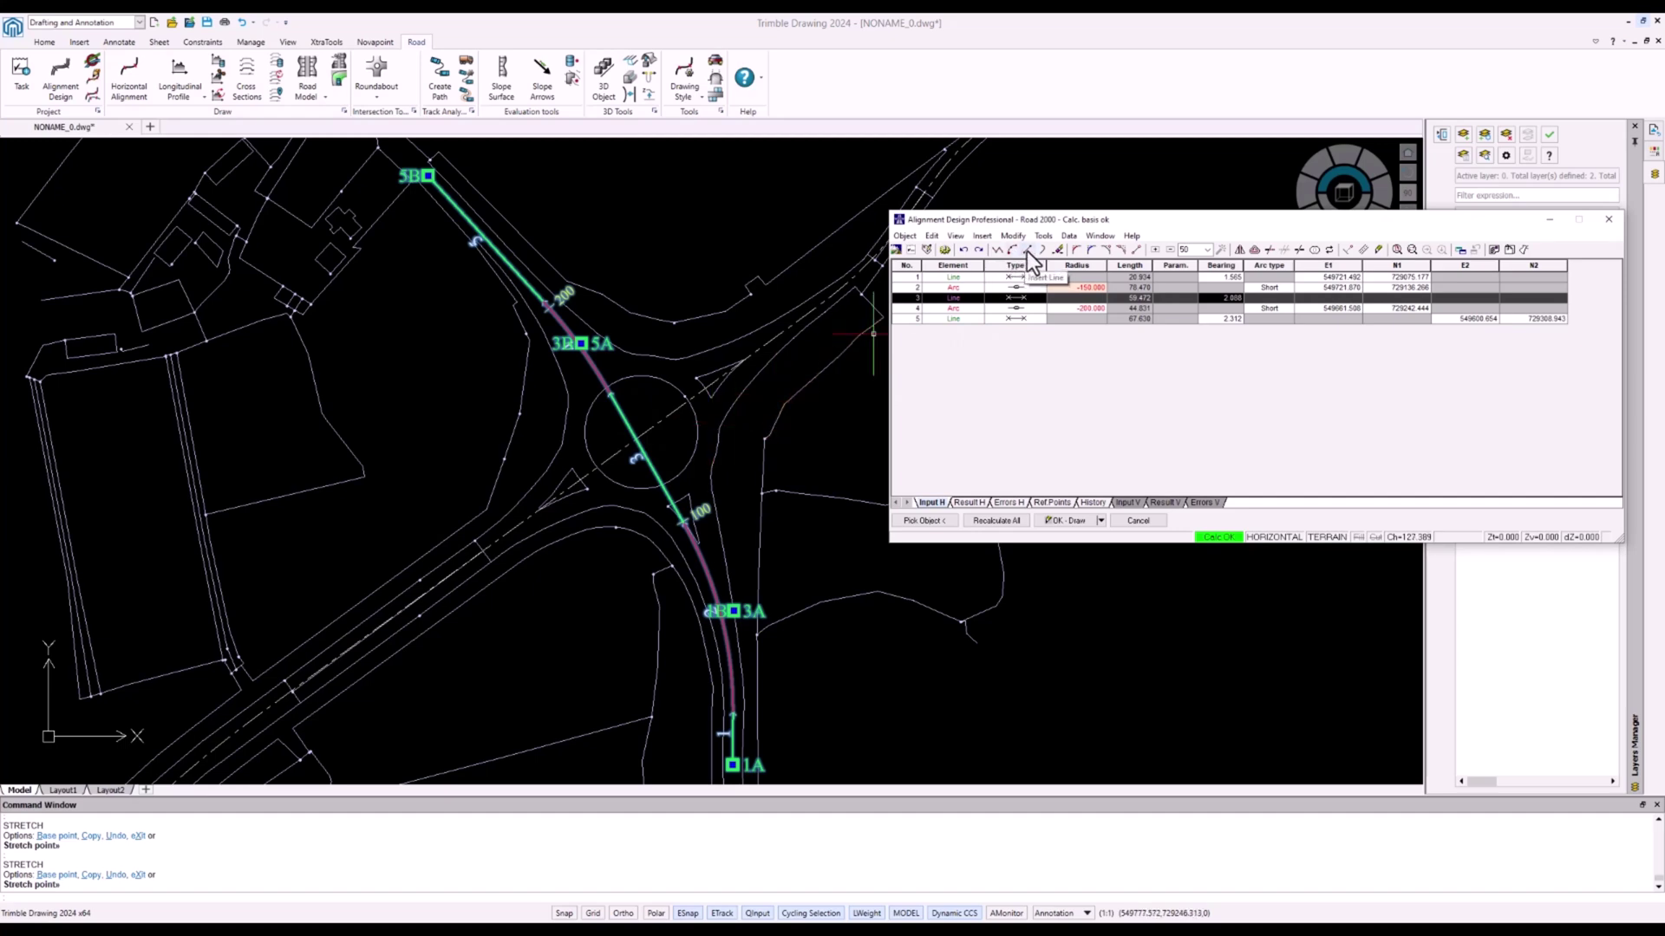
{"action": "left_click", "coordinate": [1027, 251]}
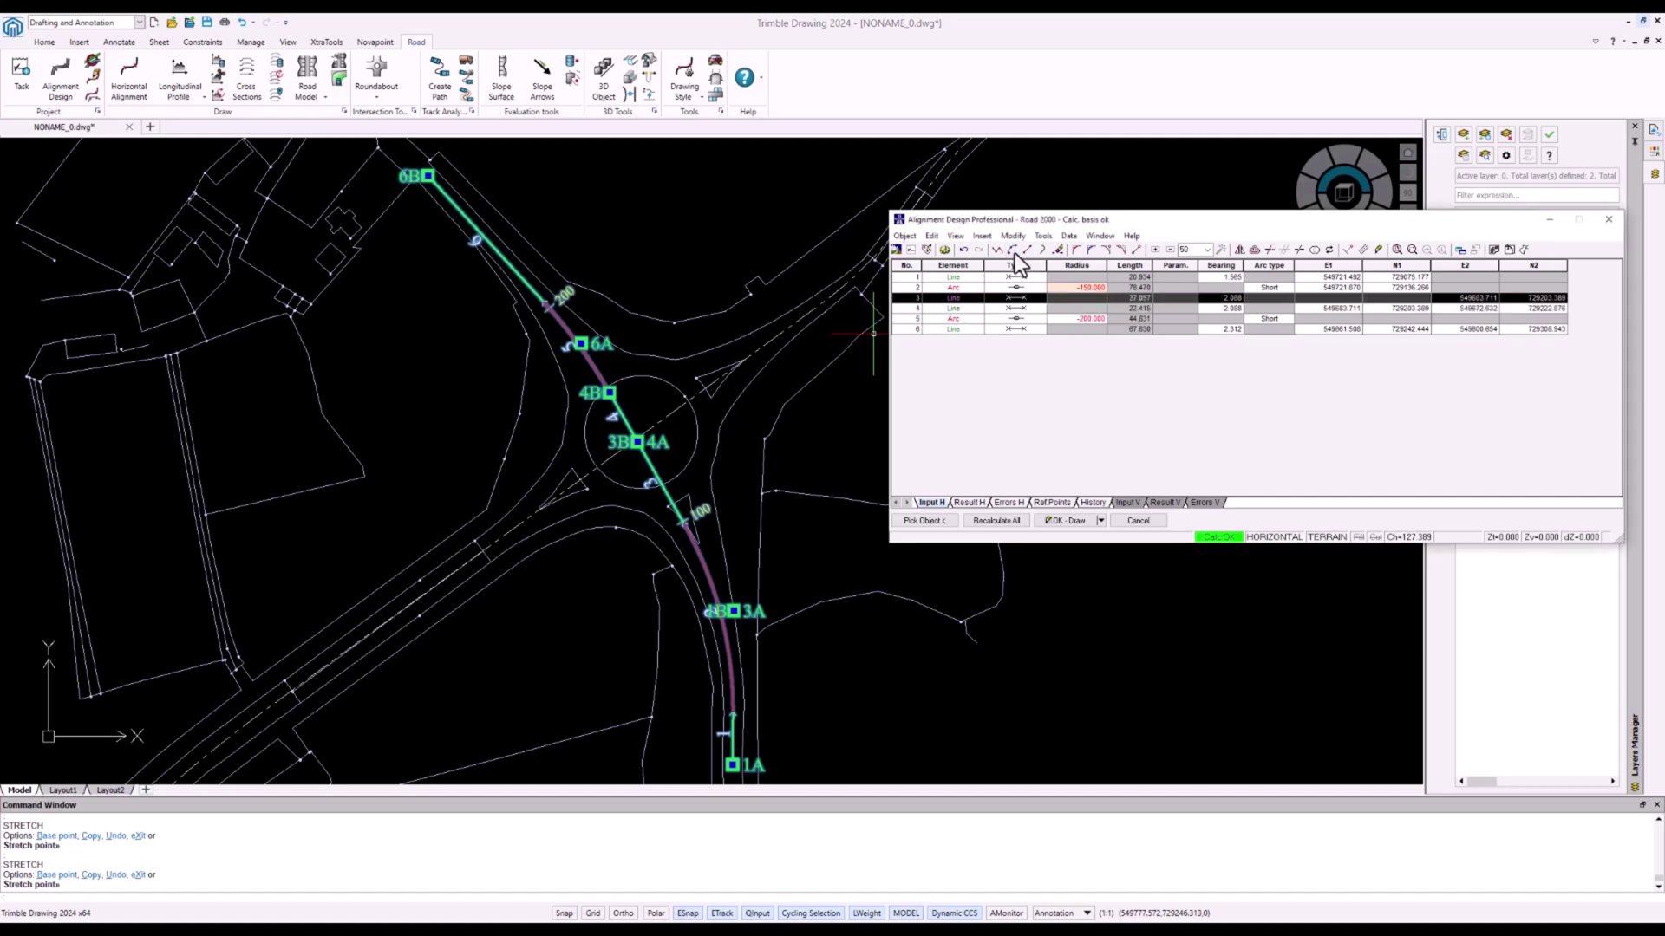
{"action": "left_click", "coordinate": [977, 308]}
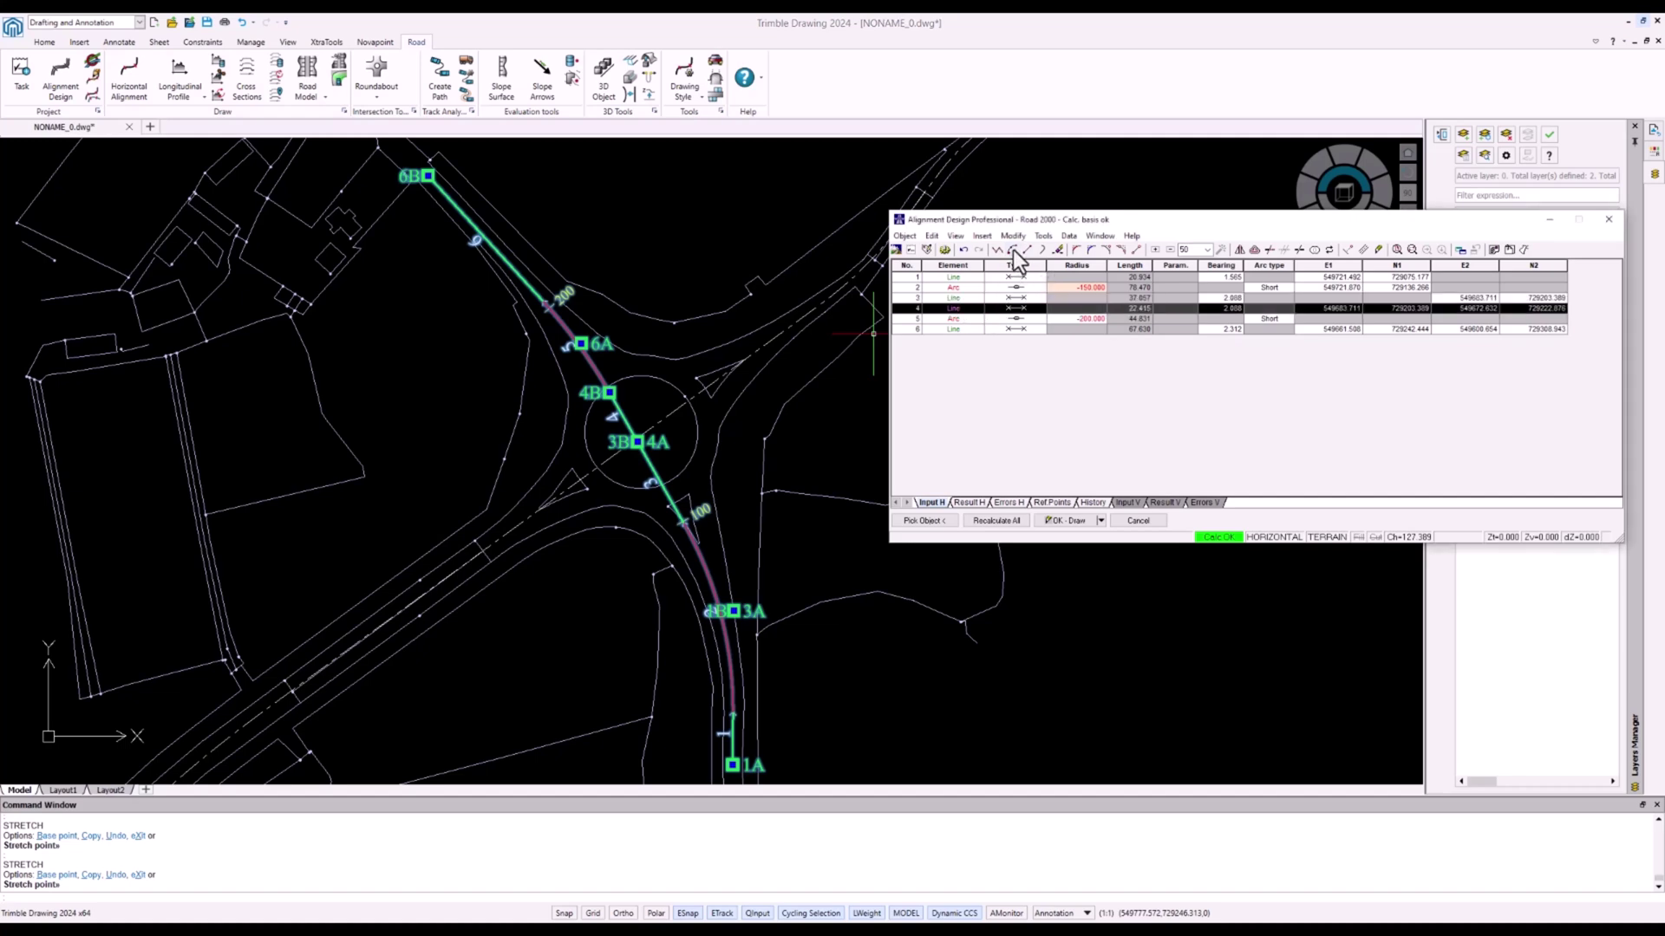
{"action": "left_click", "coordinate": [1013, 251]}
{"action": "left_click", "coordinate": [964, 251]}
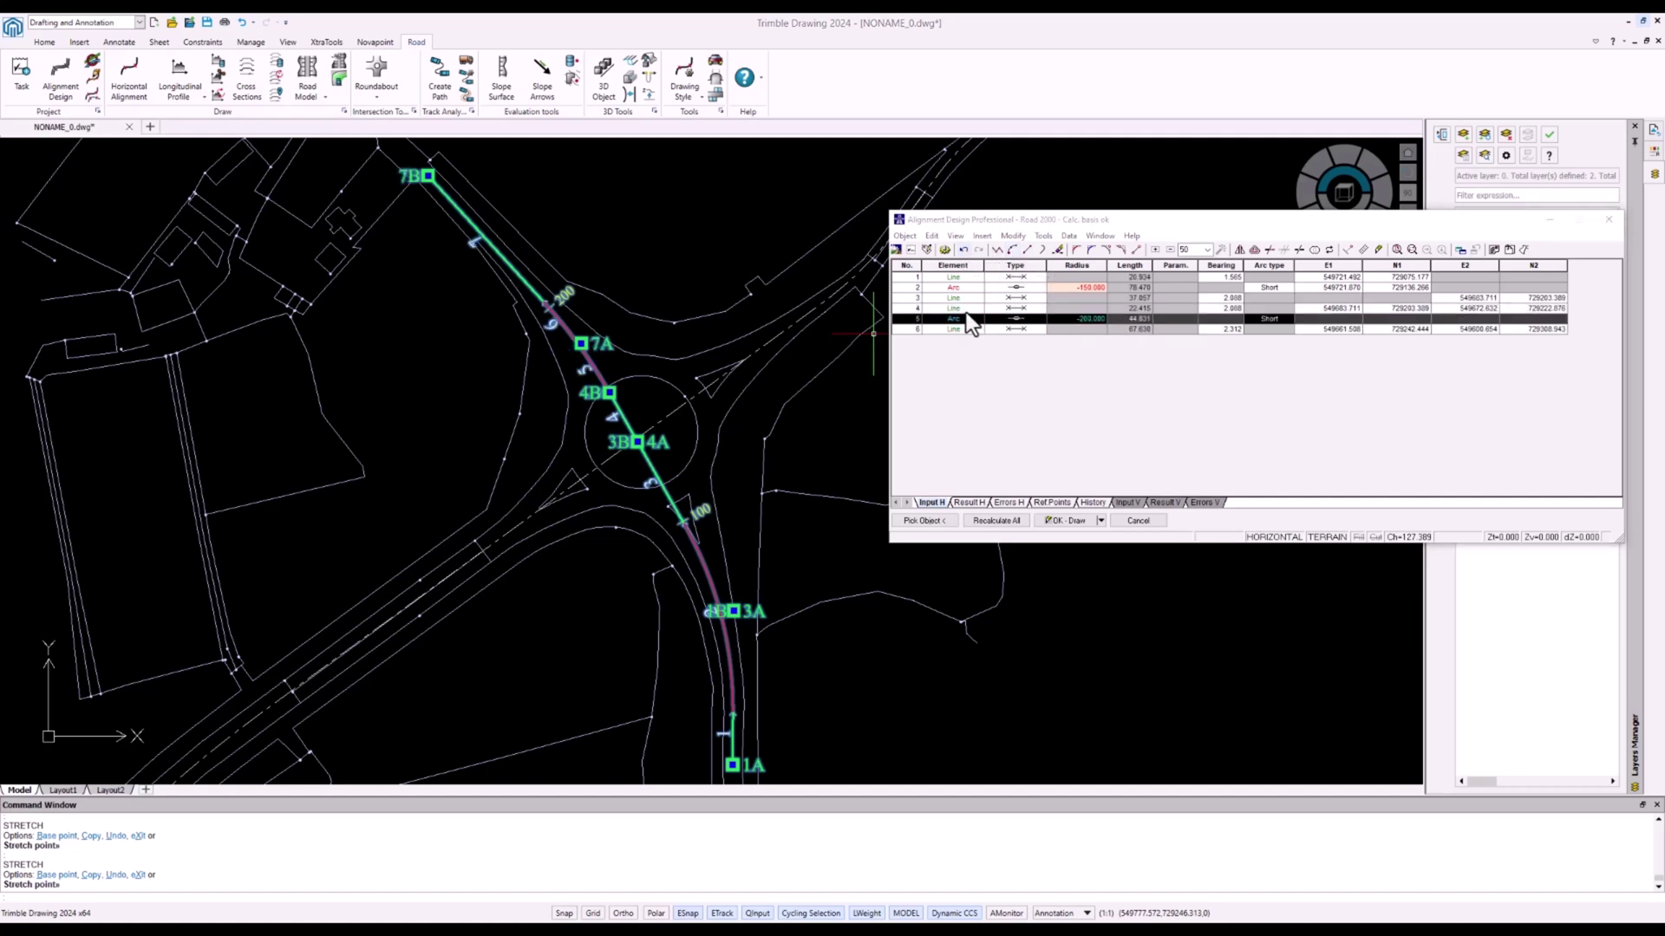
{"action": "left_click", "coordinate": [972, 309]}
Insert a -200 radius arc after line 3 and stretch point 3B/5A toward the roundabout centre
{"action": "left_click", "coordinate": [981, 298]}
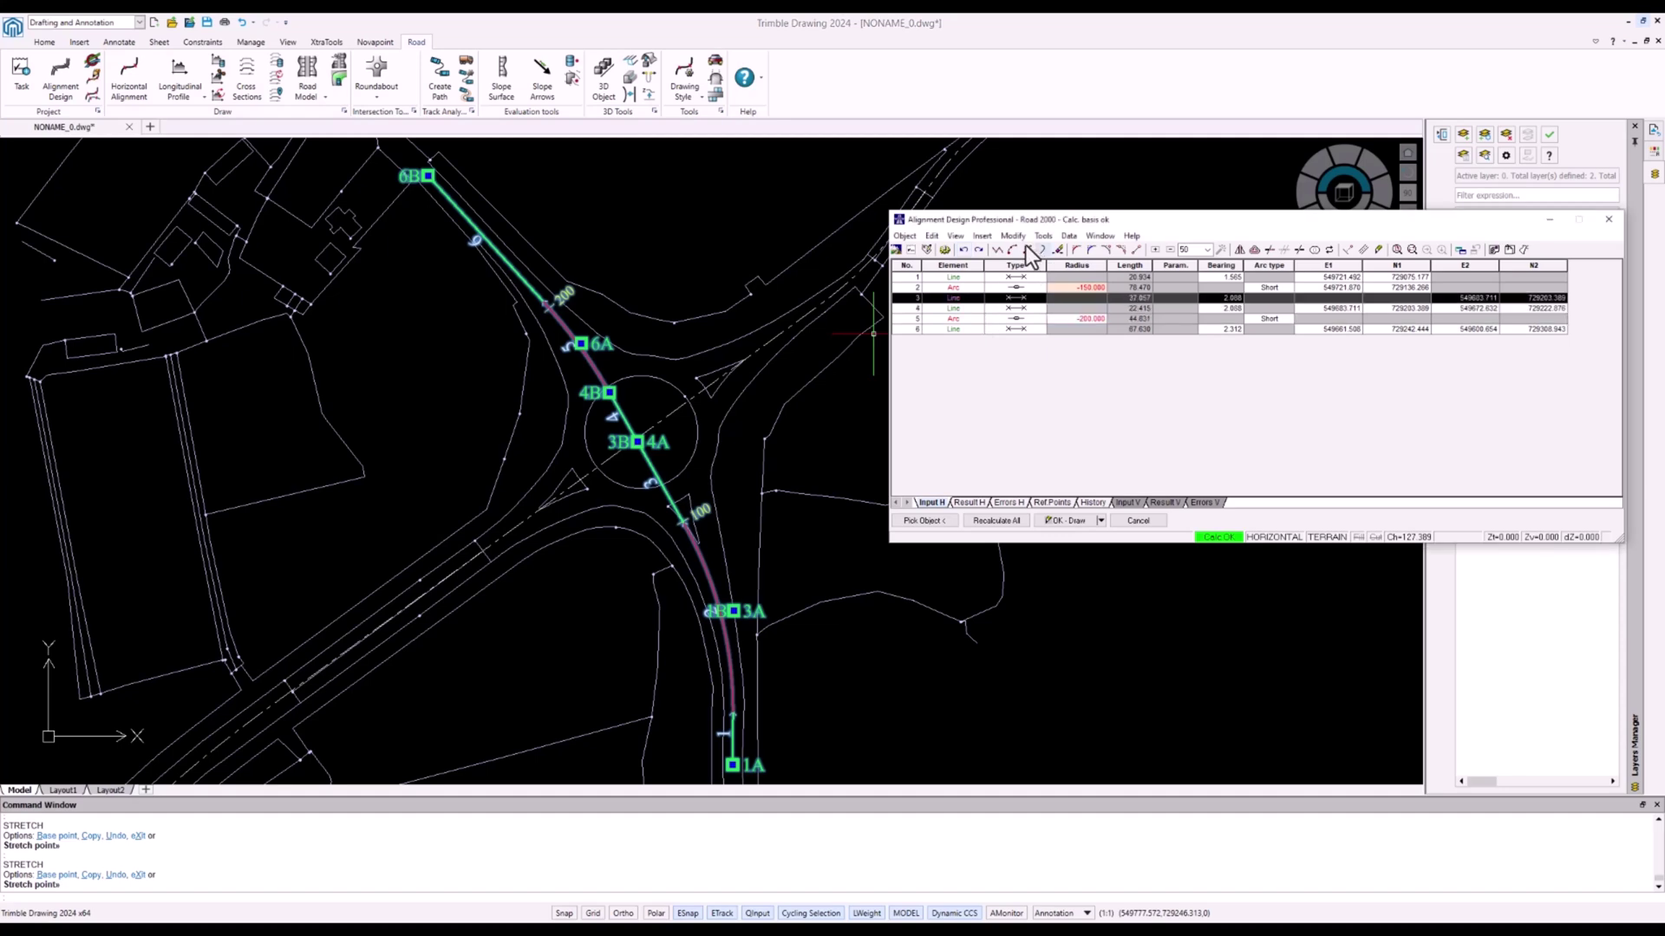
{"action": "left_click", "coordinate": [1013, 251]}
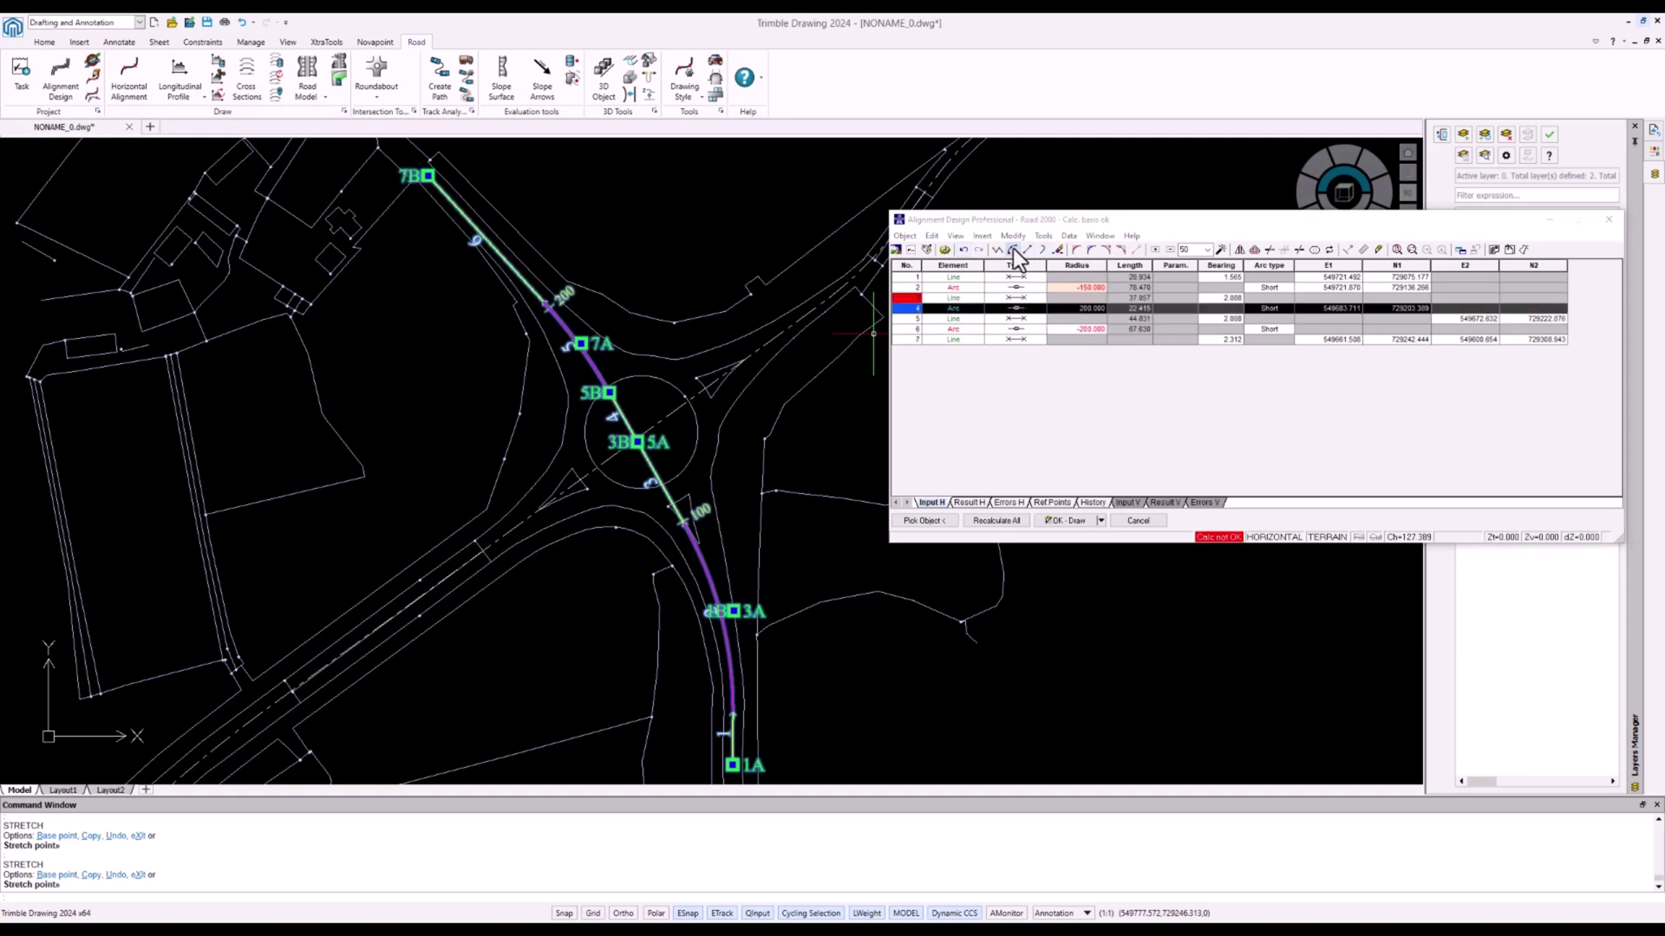
{"action": "left_click", "coordinate": [965, 319]}
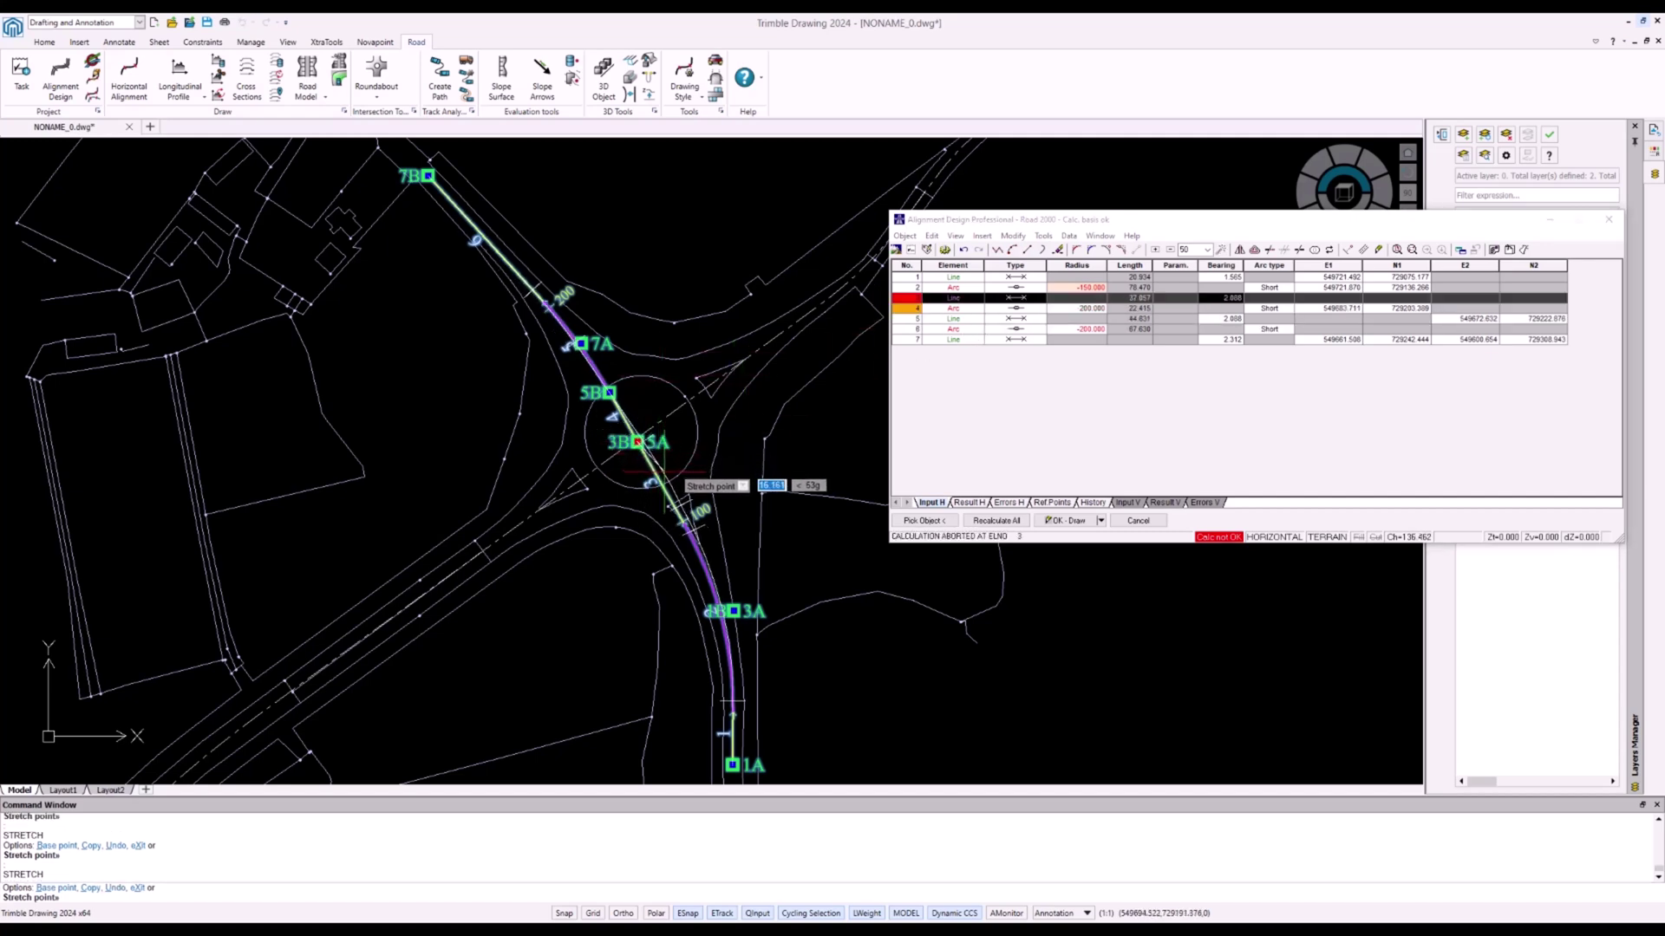
{"action": "left_click", "coordinate": [663, 473]}
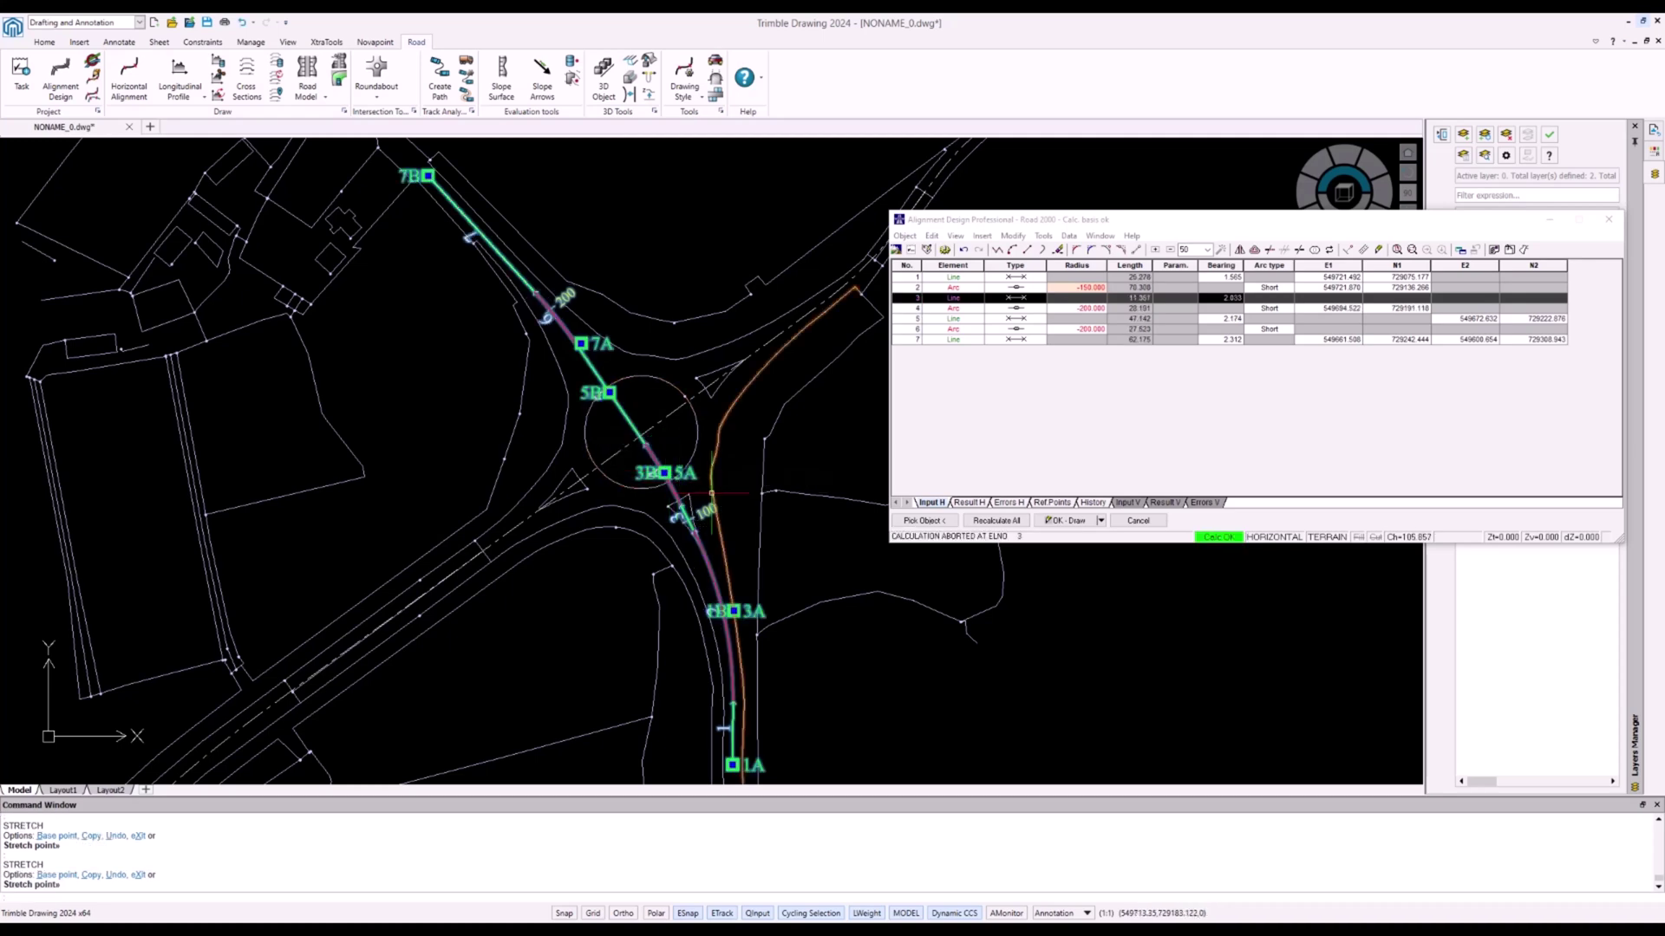
{"action": "left_click", "coordinate": [663, 472]}
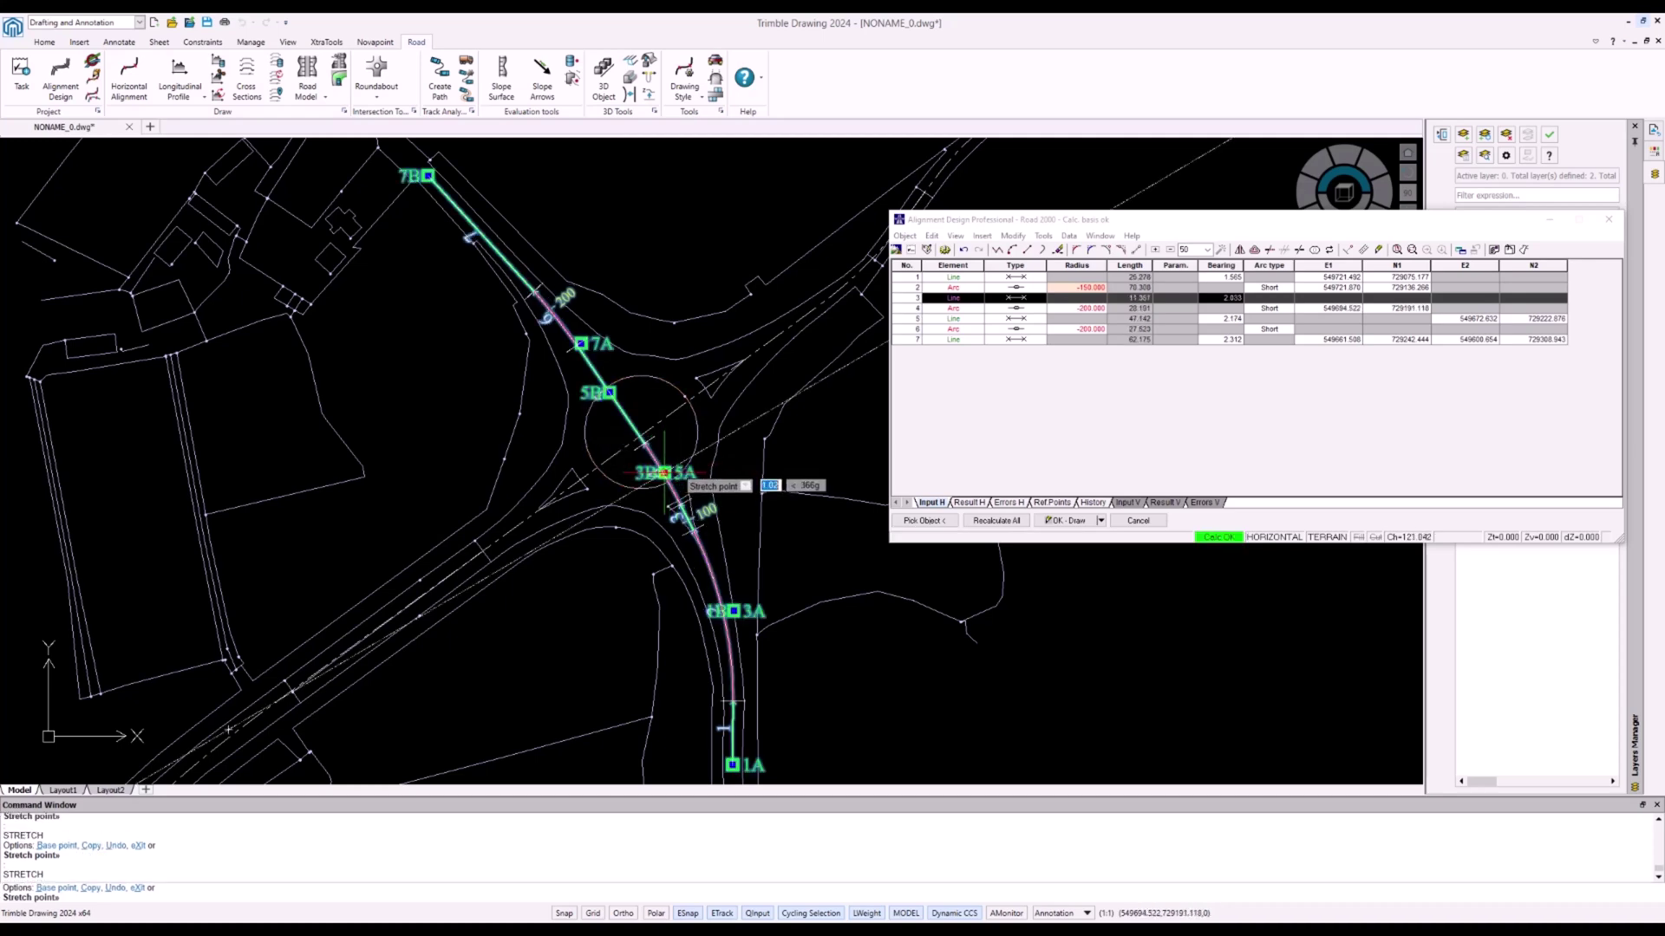
{"action": "left_click", "coordinate": [661, 469]}
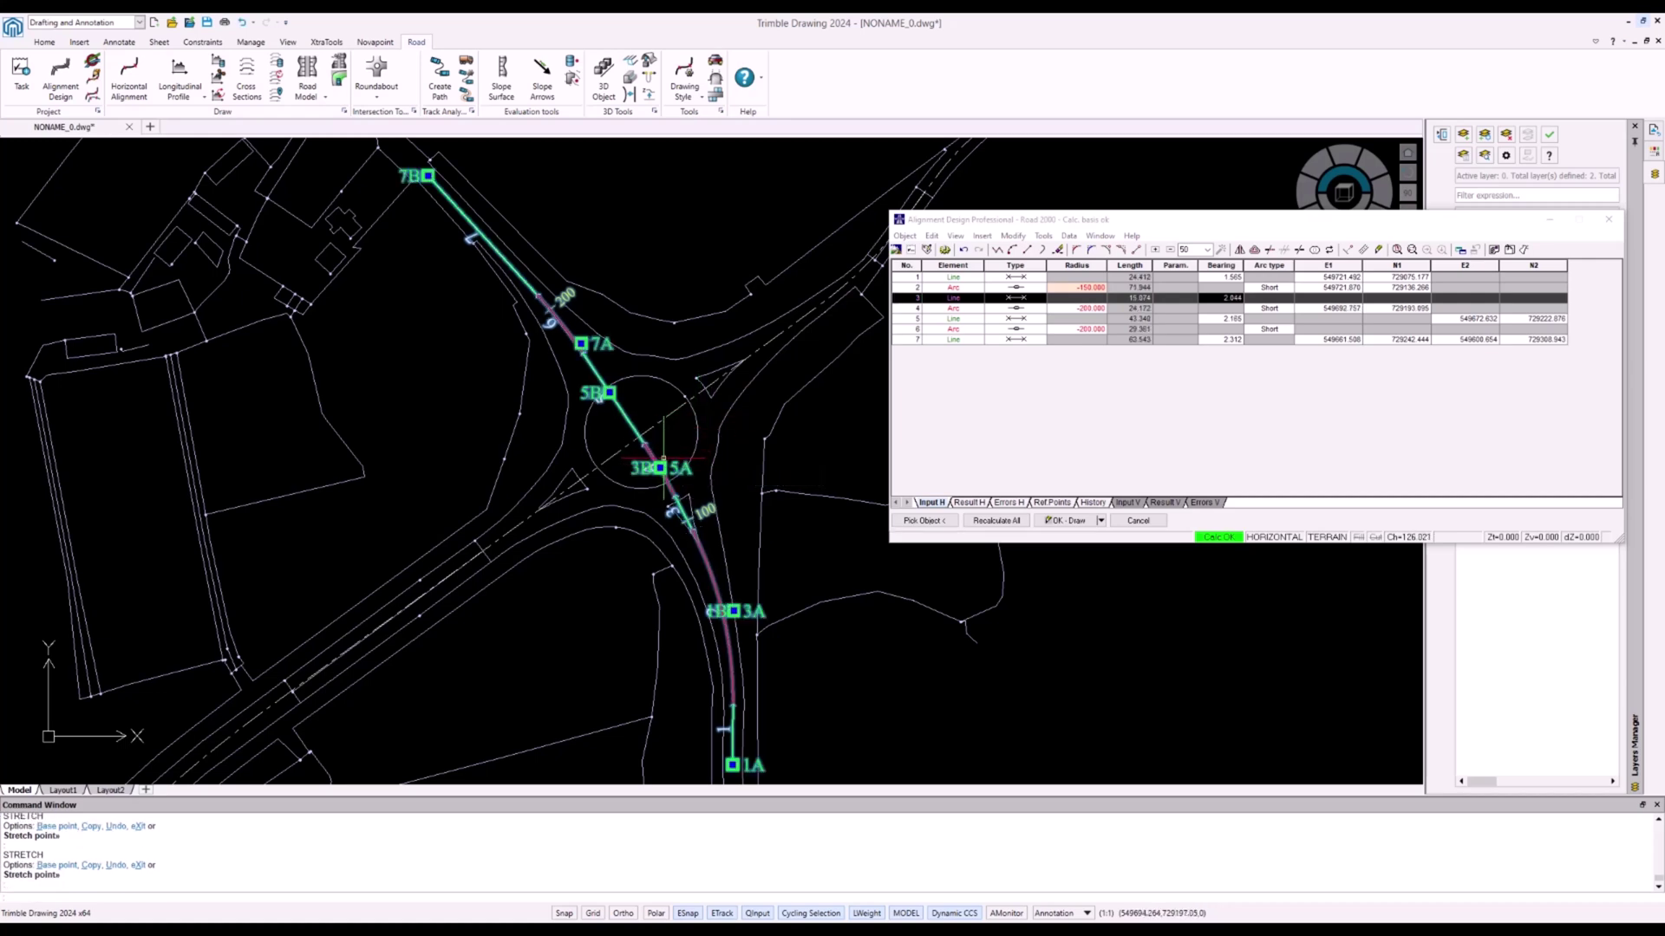
{"action": "left_click", "coordinate": [662, 461]}
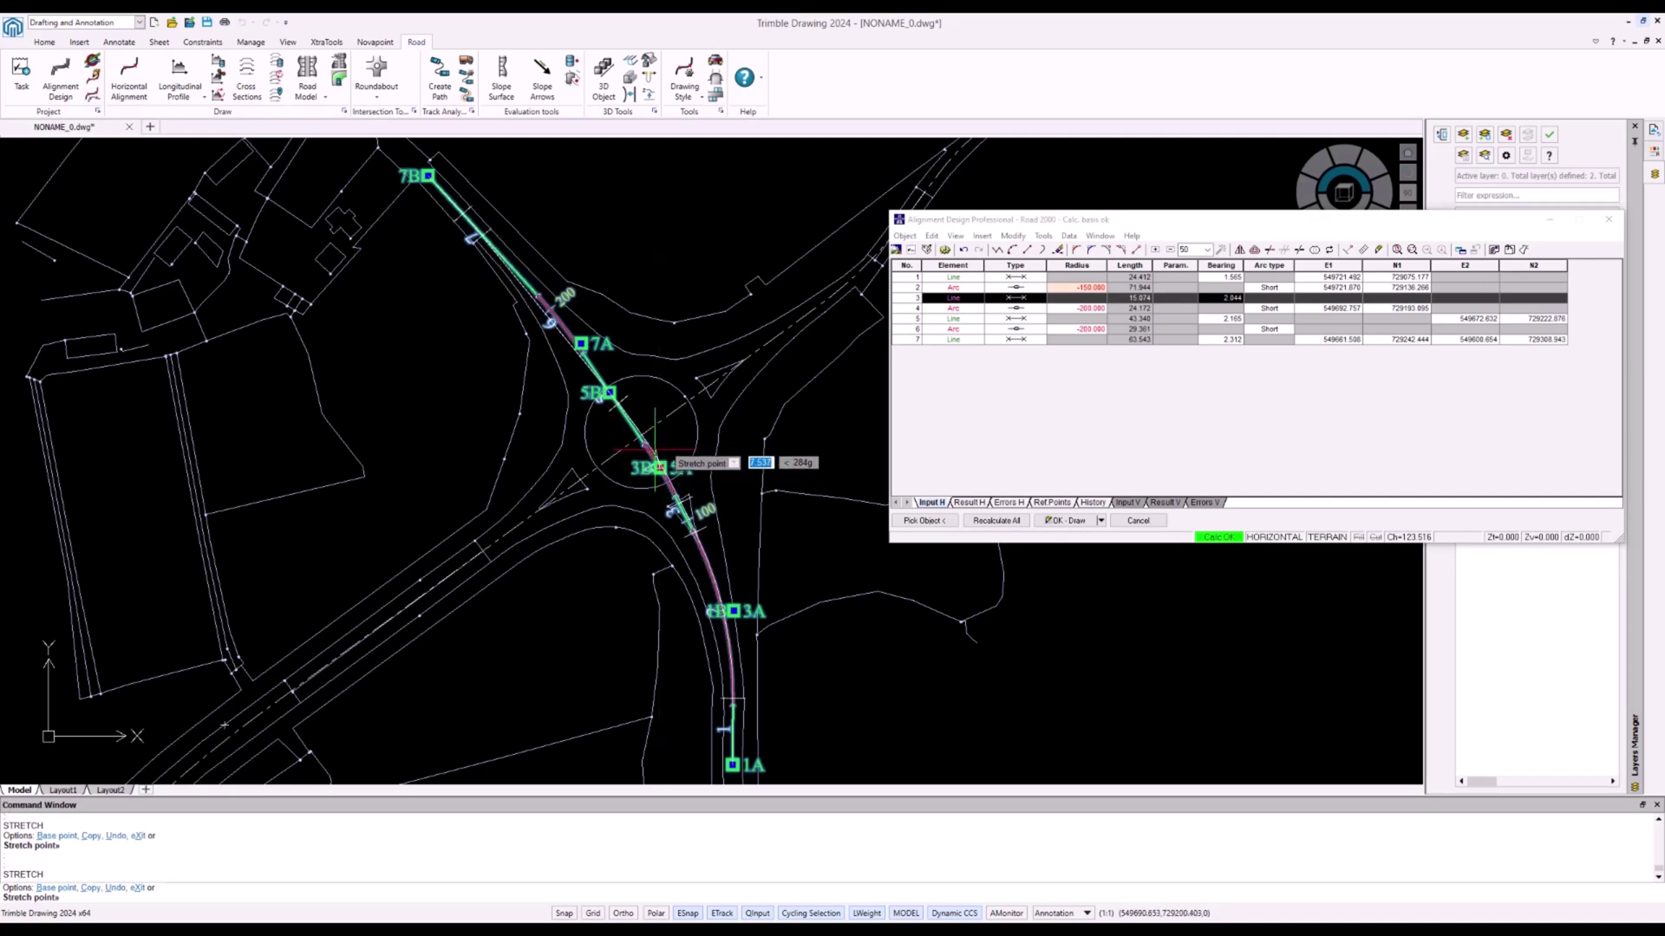
Drop 3B/5A onto the roundabout centre and recalculate Road 2000's angular points
{"action": "left_click", "coordinate": [655, 448]}
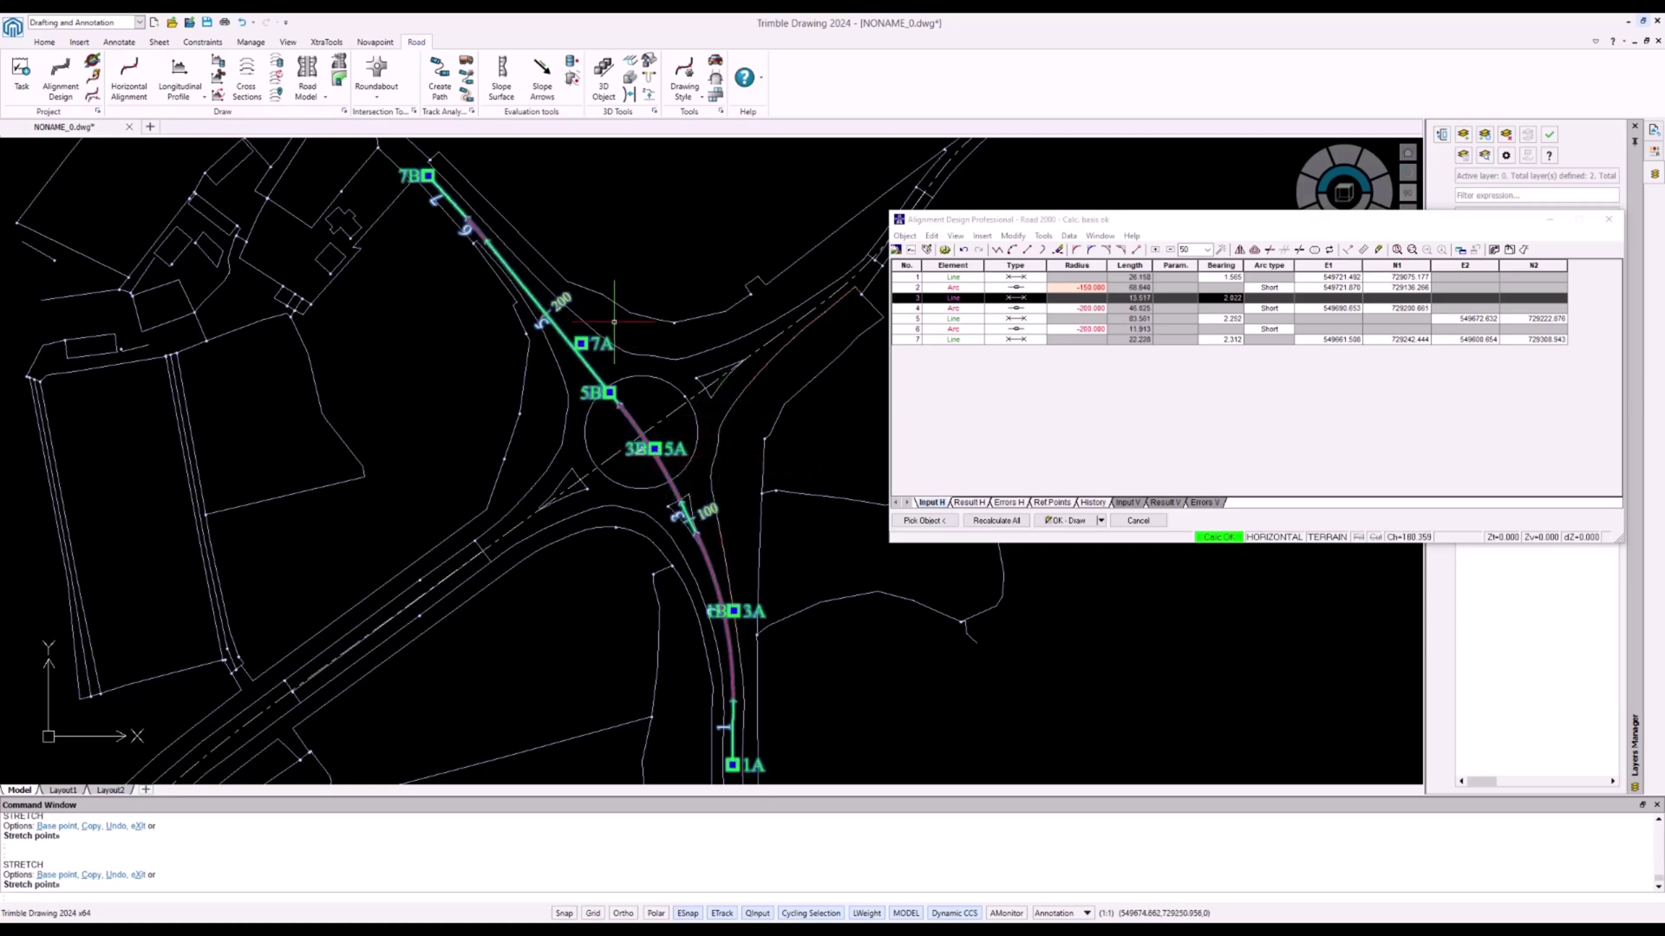
{"action": "mouse_move", "coordinate": [614, 322]}
{"action": "middle_mouse_down"}
{"action": "mouse_move", "coordinate": [650, 271]}
{"action": "mouse_move", "coordinate": [660, 350]}
{"action": "middle_mouse_up"}
{"action": "scroll", "coordinate": [494, 344], "scroll_direction": "up", "scroll_amount": 2}
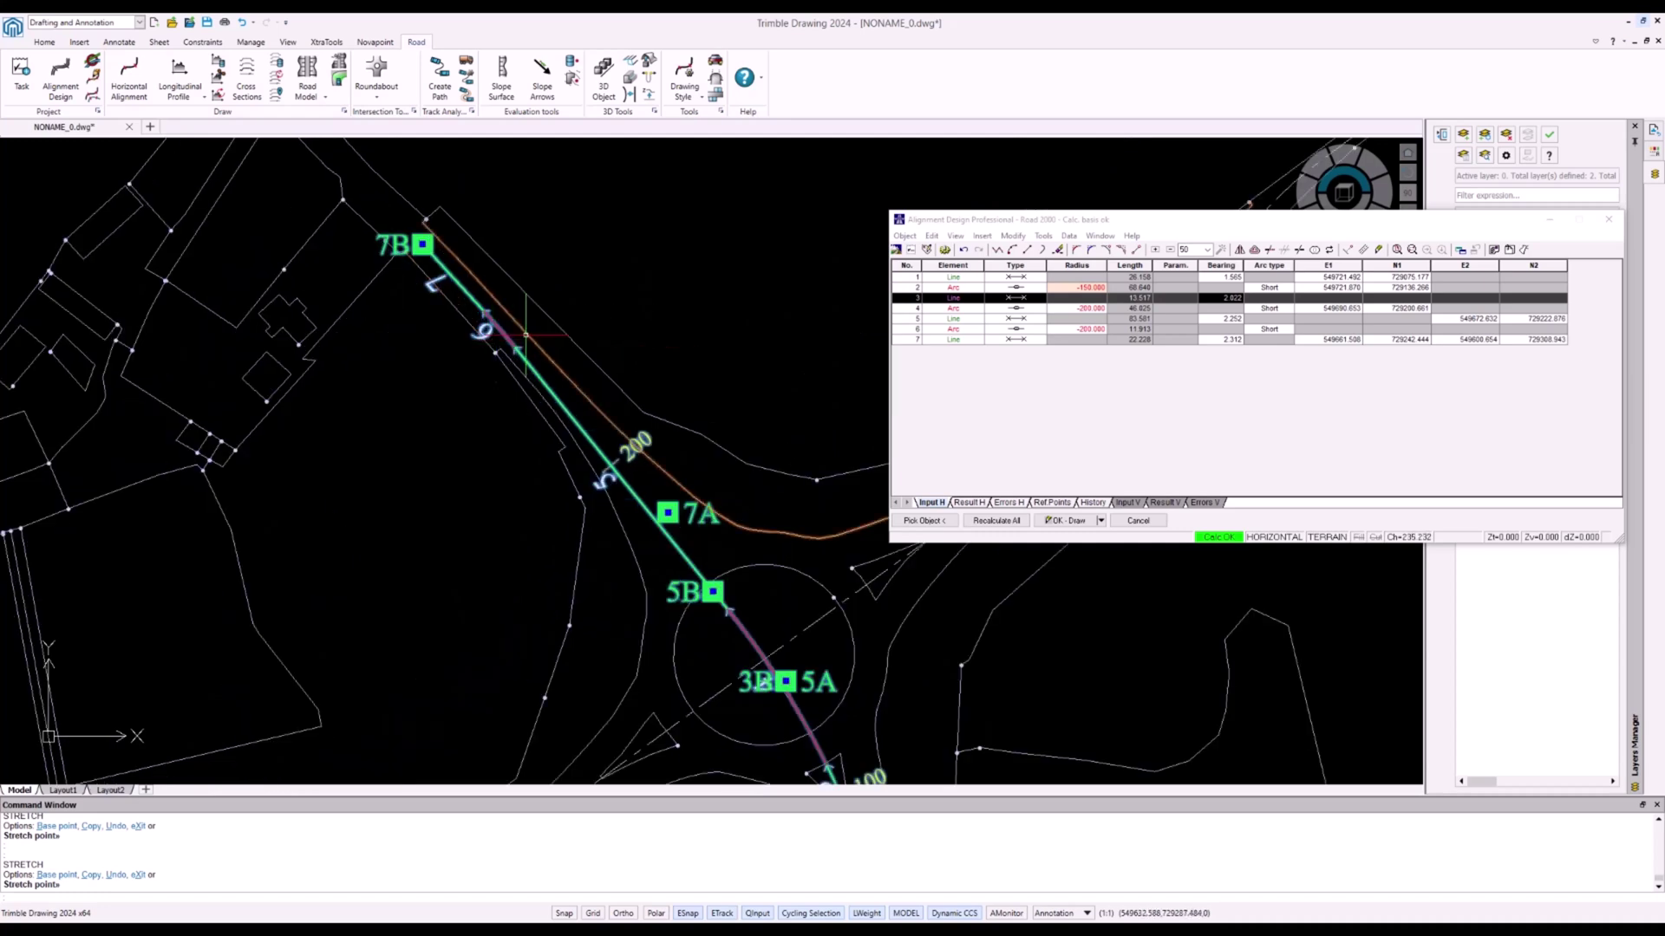
{"action": "left_click", "coordinate": [964, 329]}
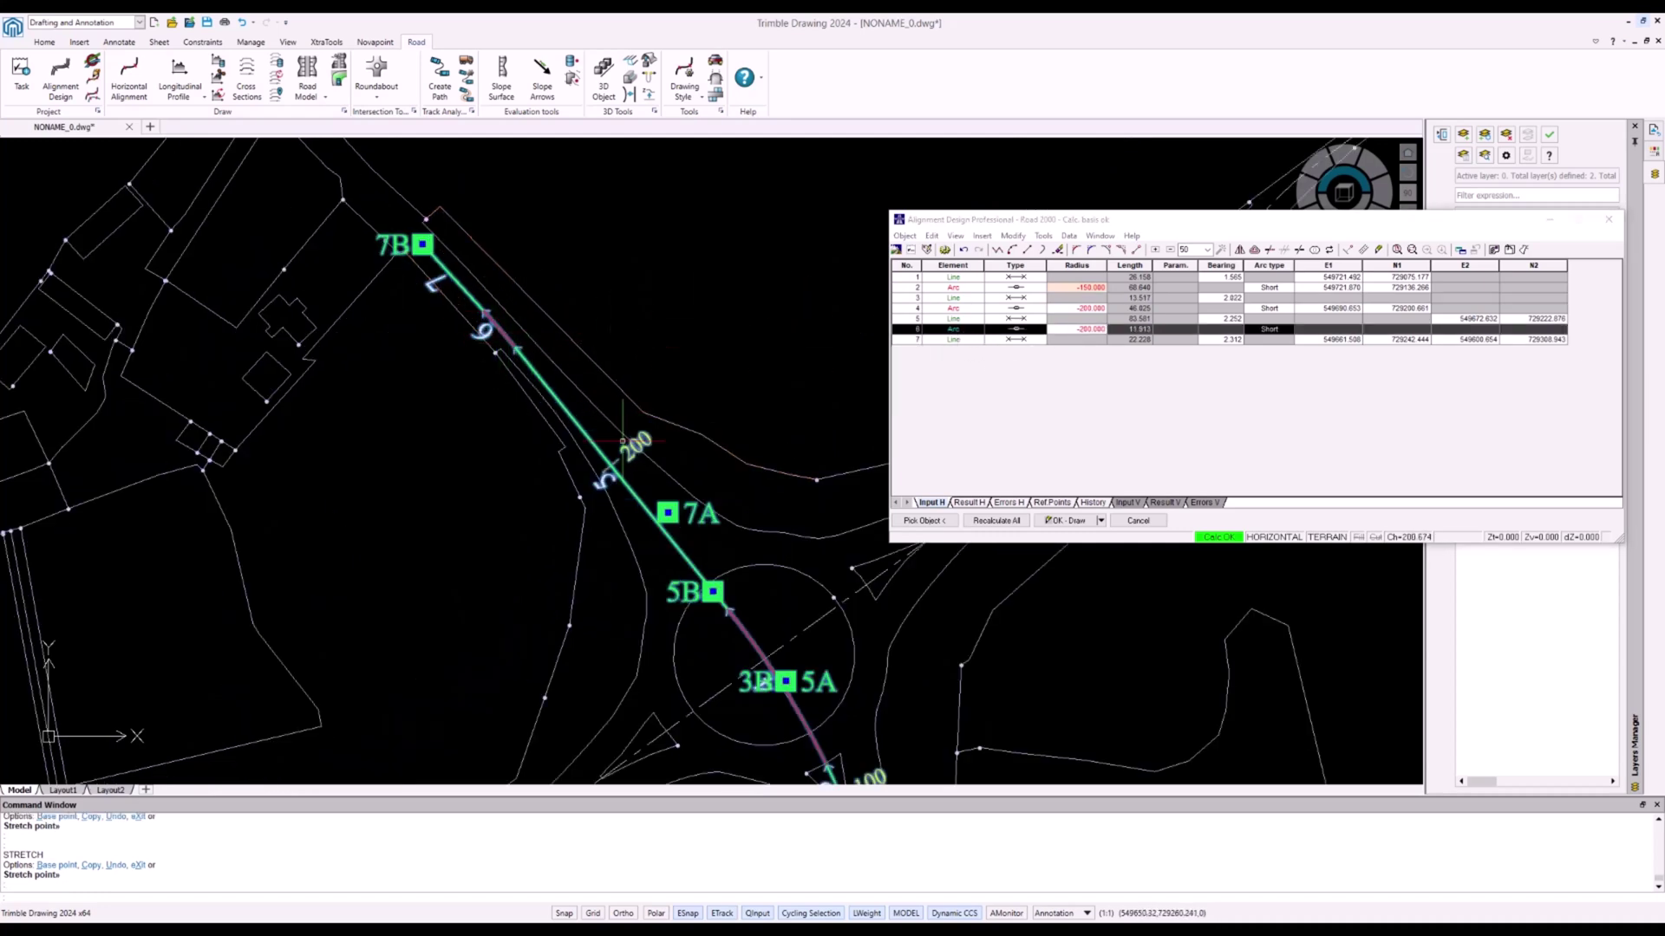
{"action": "left_click", "coordinate": [601, 305]}
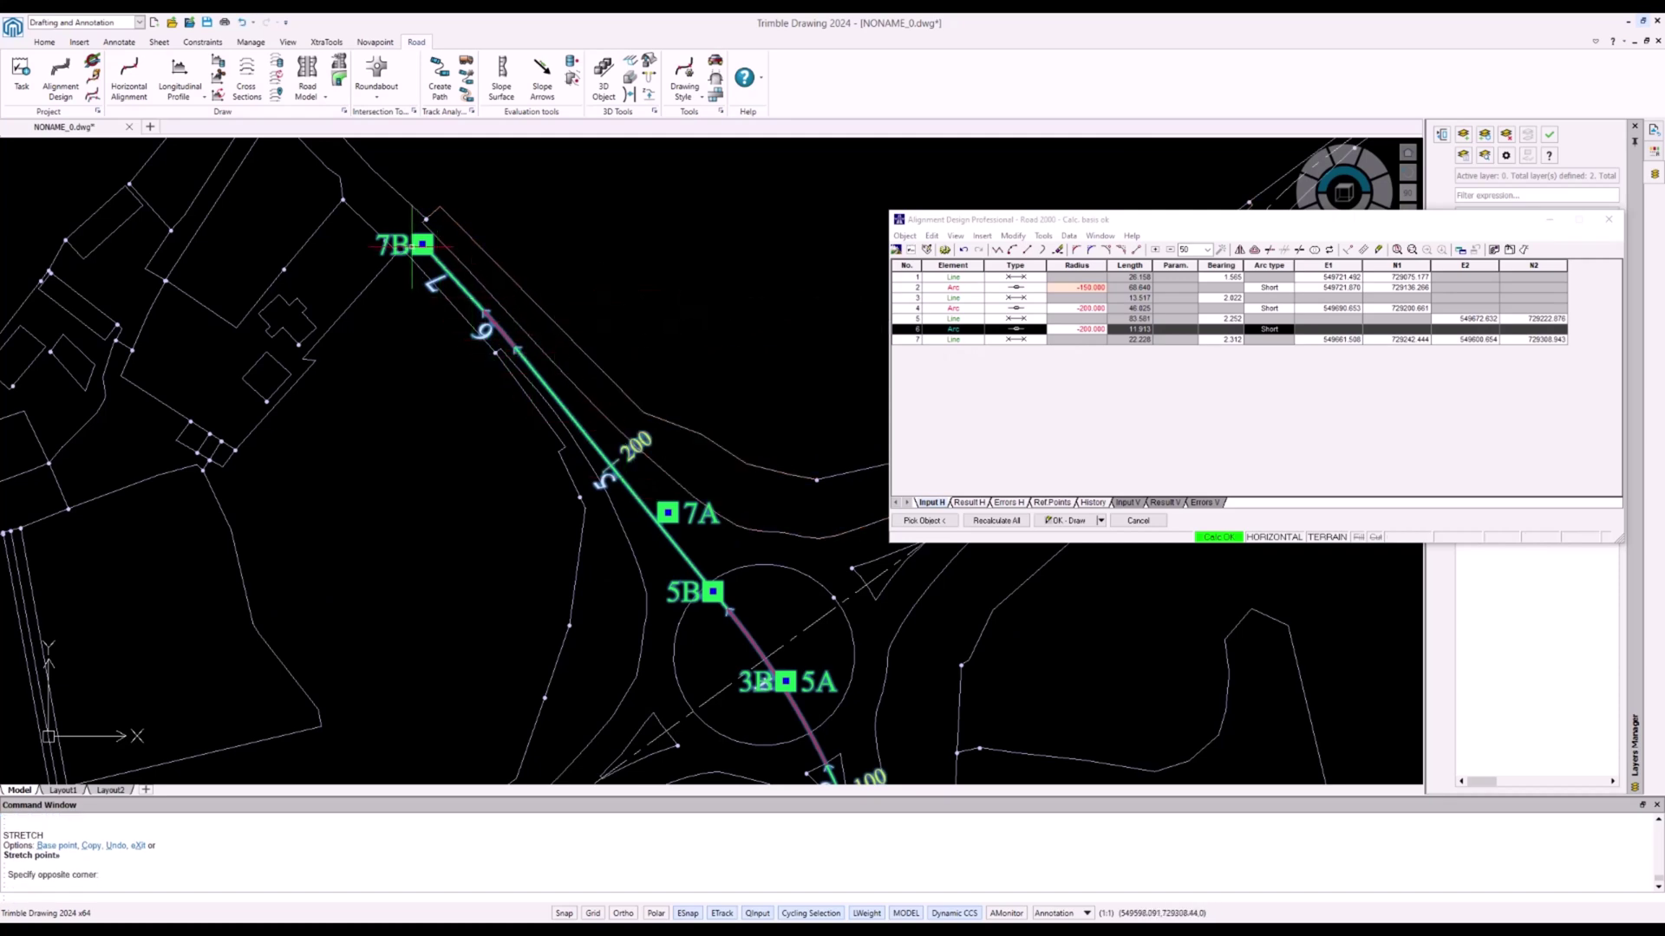
{"action": "left_click", "coordinate": [1013, 237]}
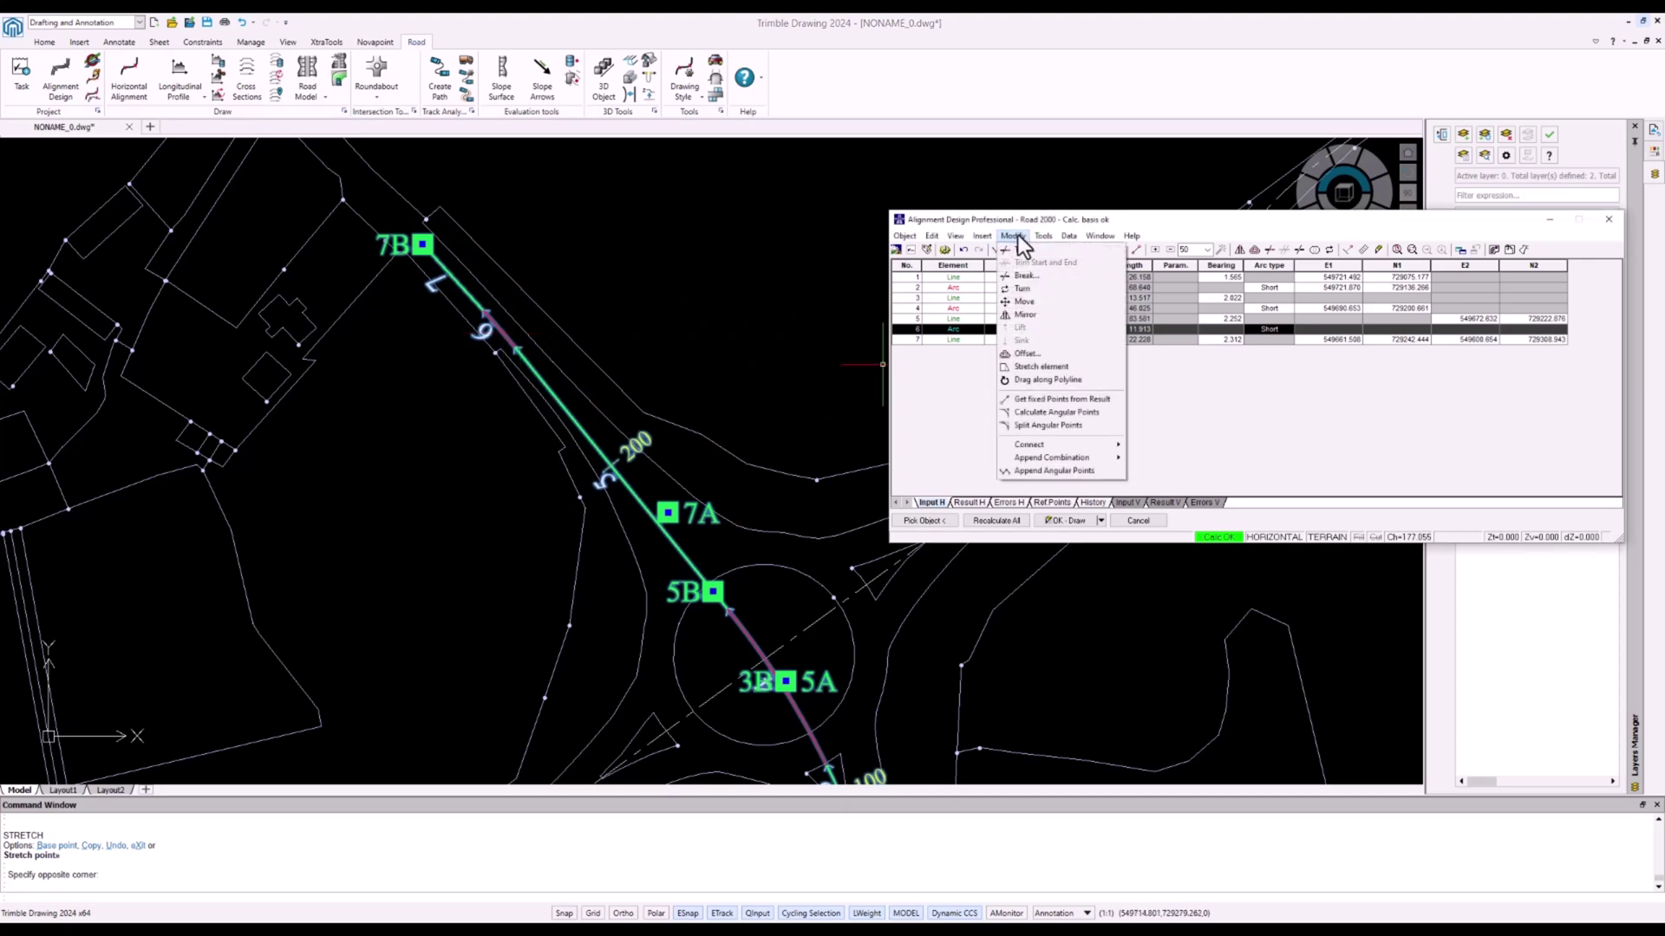
{"action": "left_click", "coordinate": [1049, 415]}
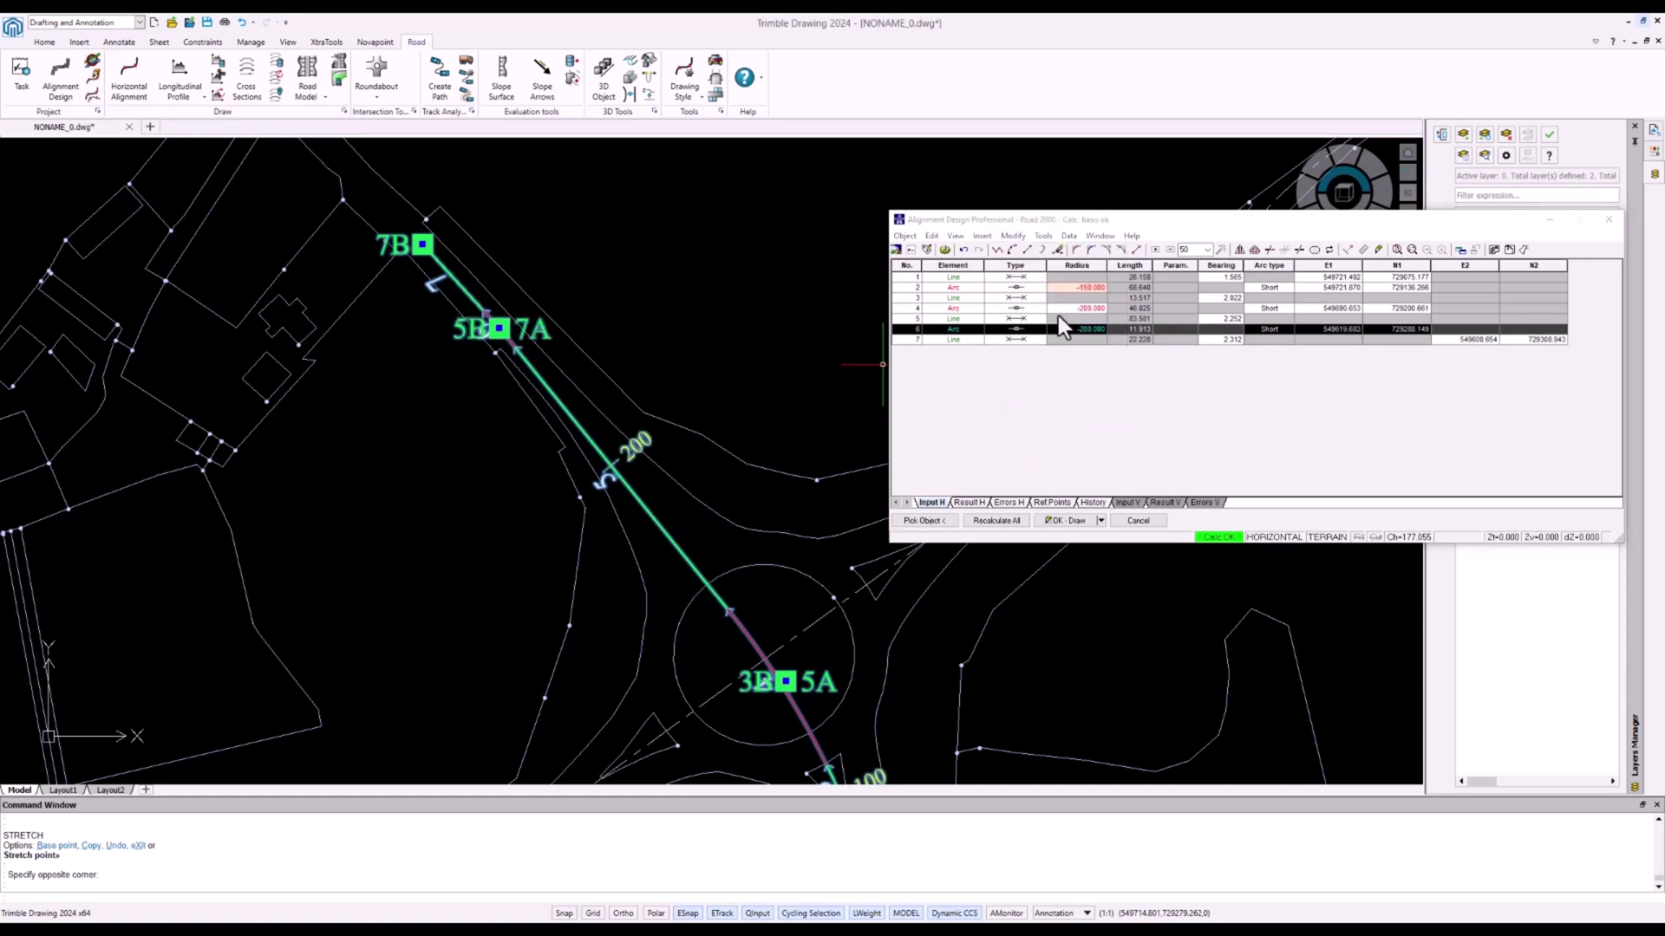
Move point 5B further along the northern straight, lengthening the last line to 44.807 m
{"action": "left_click", "coordinate": [500, 327]}
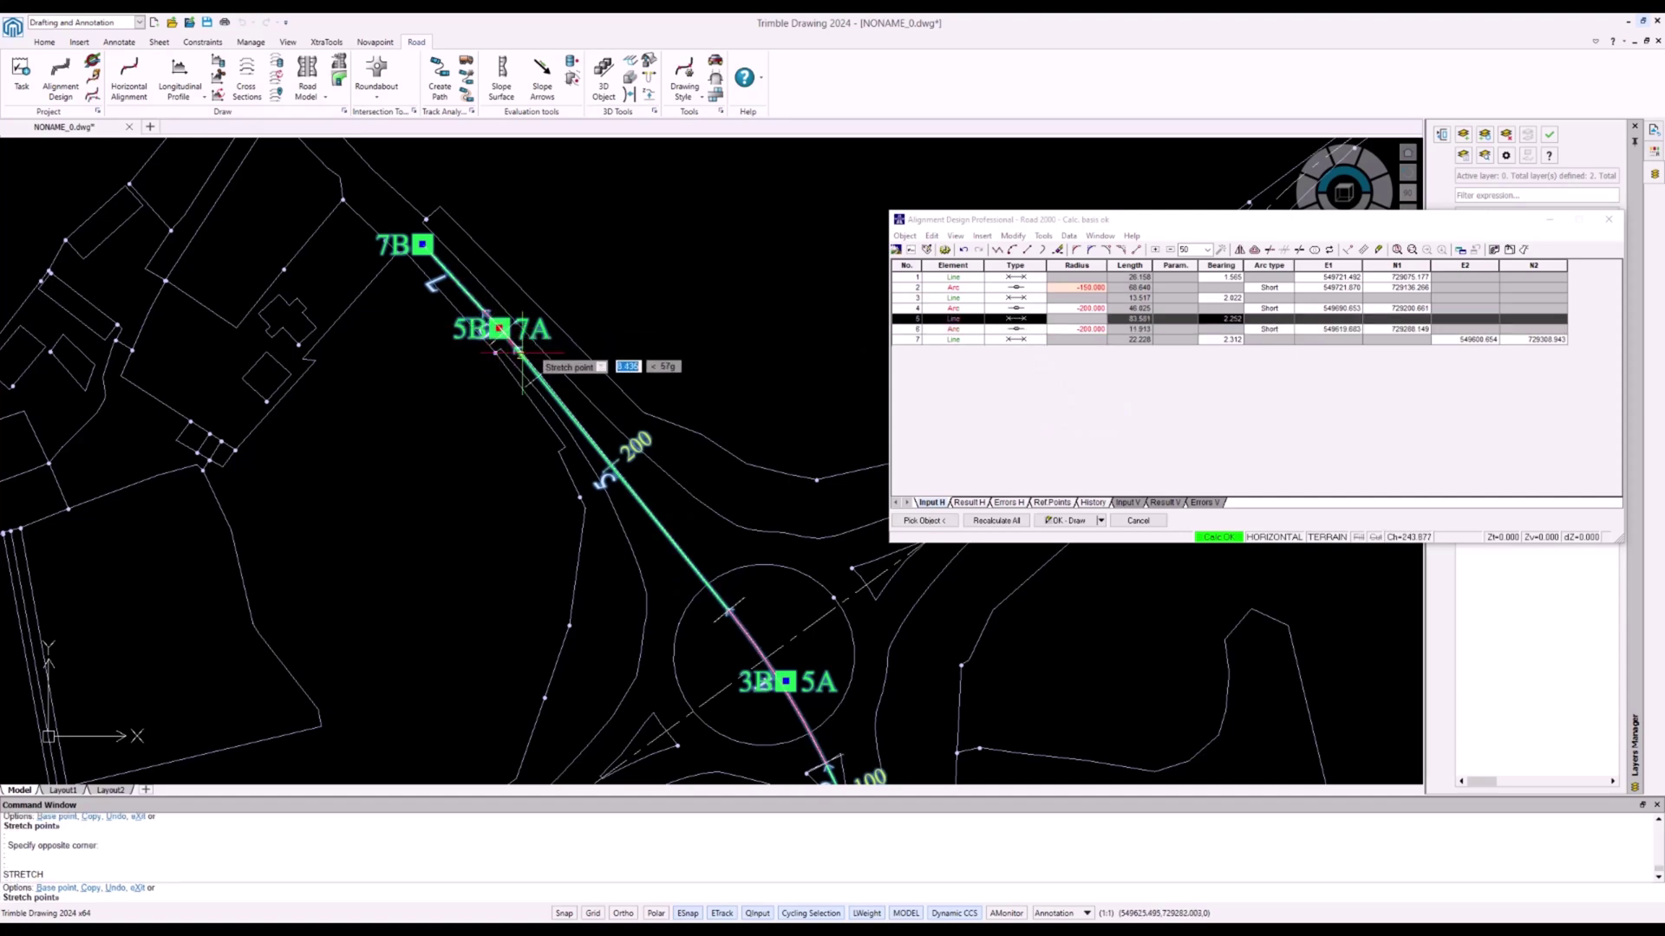
{"action": "left_click", "coordinate": [565, 402]}
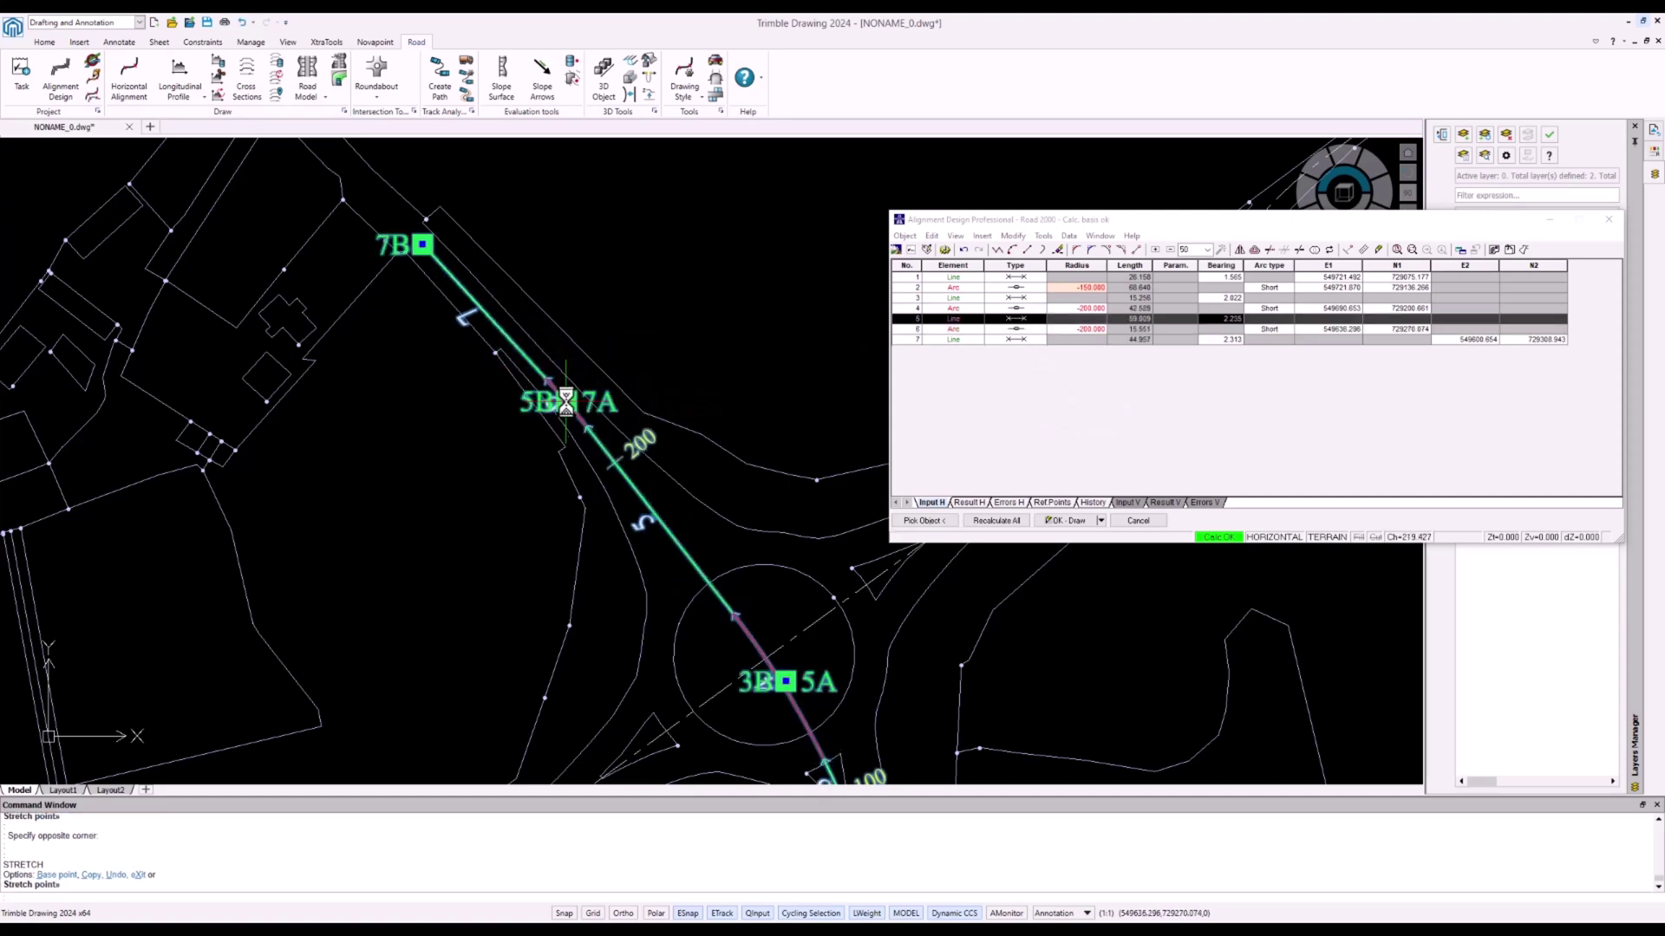
{"action": "scroll", "coordinate": [700, 336], "scroll_direction": "down", "scroll_amount": 5}
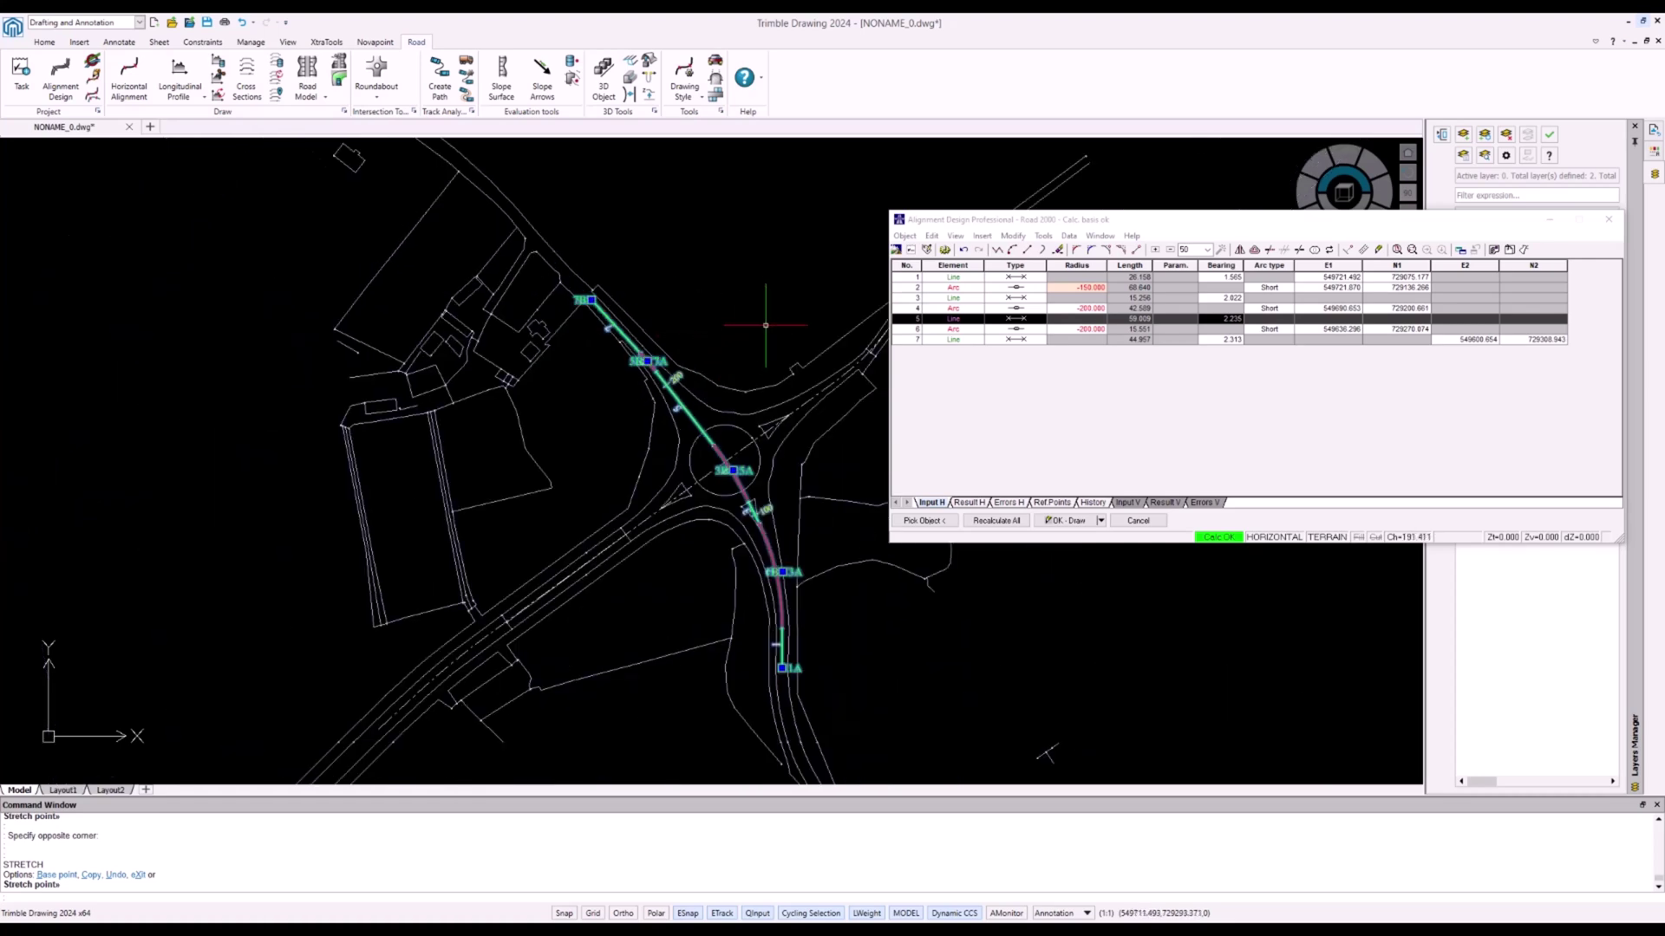
{"action": "mouse_move", "coordinate": [772, 308]}
{"action": "middle_mouse_down"}
{"action": "mouse_move", "coordinate": [762, 353]}
{"action": "mouse_move", "coordinate": [732, 267]}
{"action": "mouse_move", "coordinate": [767, 365]}
{"action": "middle_mouse_up"}
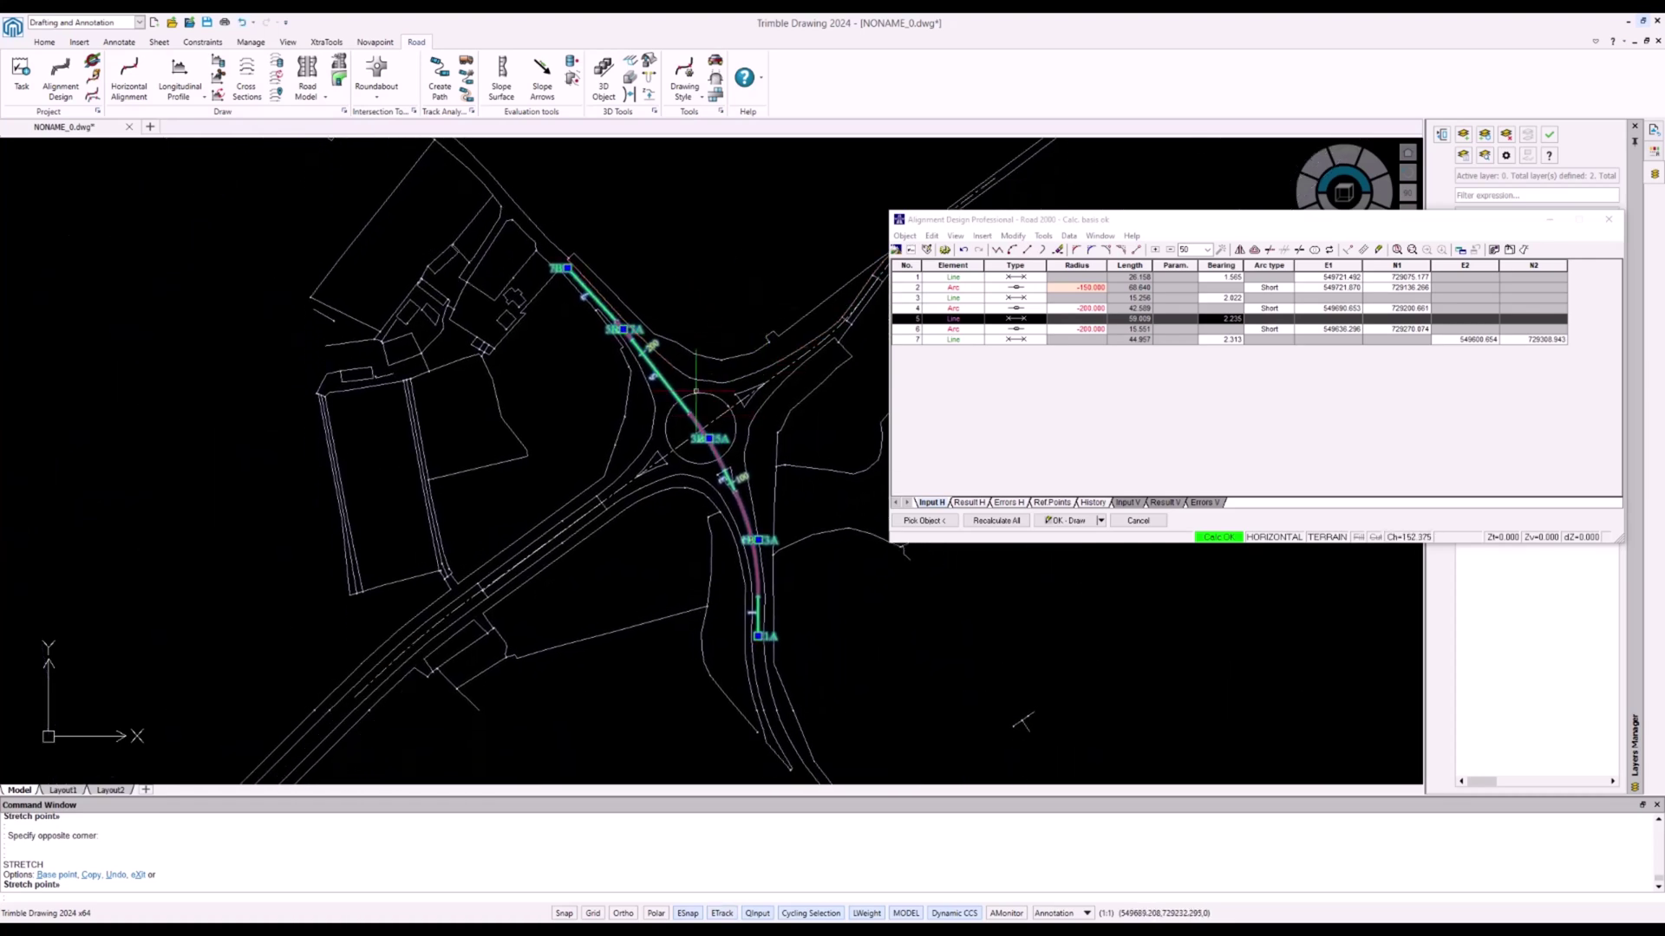
Draw one straight 0.48% vertical grade line for Road 2000 to chainage 272.160 and accept
{"action": "left_click", "coordinate": [1271, 536]}
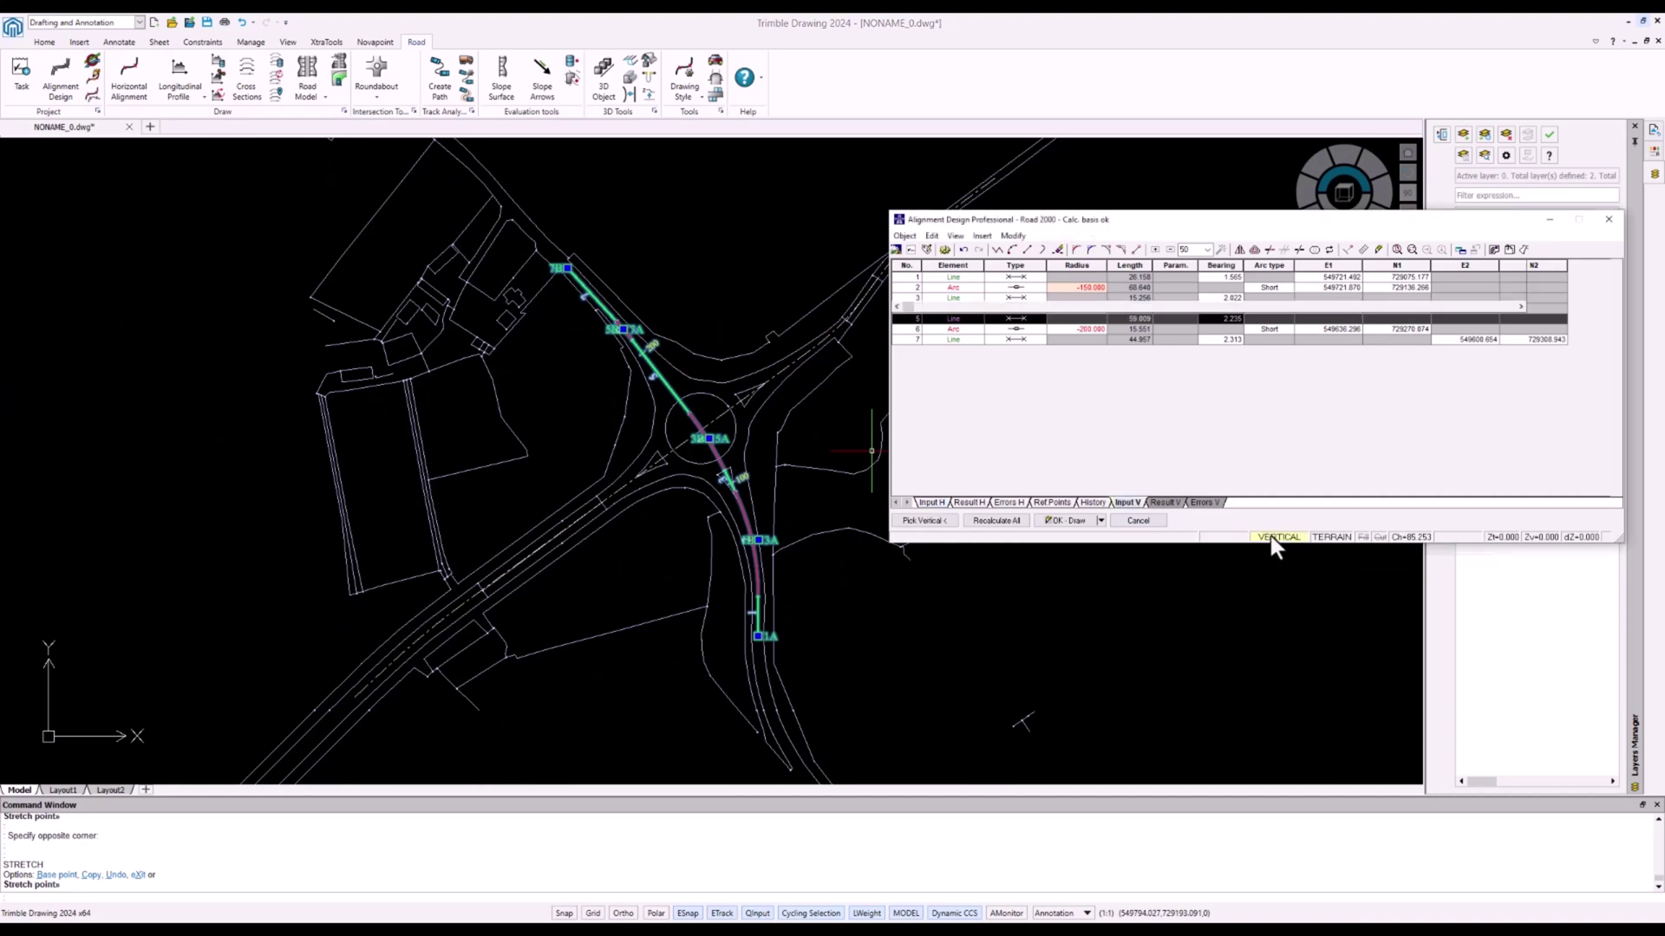
{"action": "left_click", "coordinate": [839, 560]}
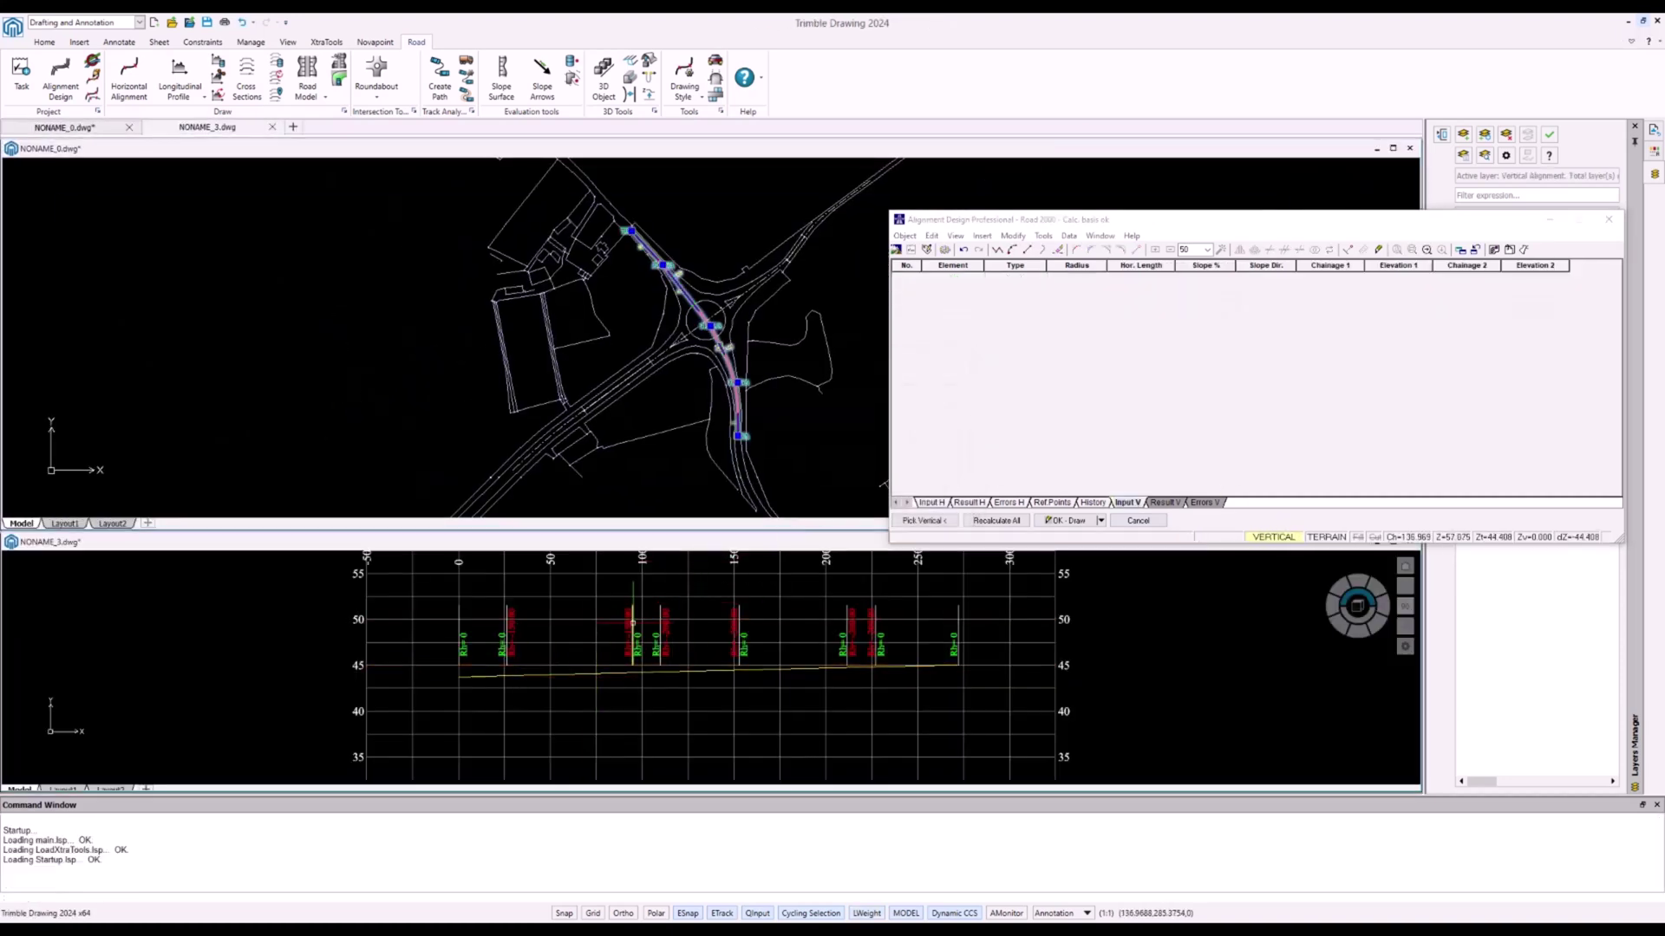
{"action": "left_click", "coordinate": [1027, 251]}
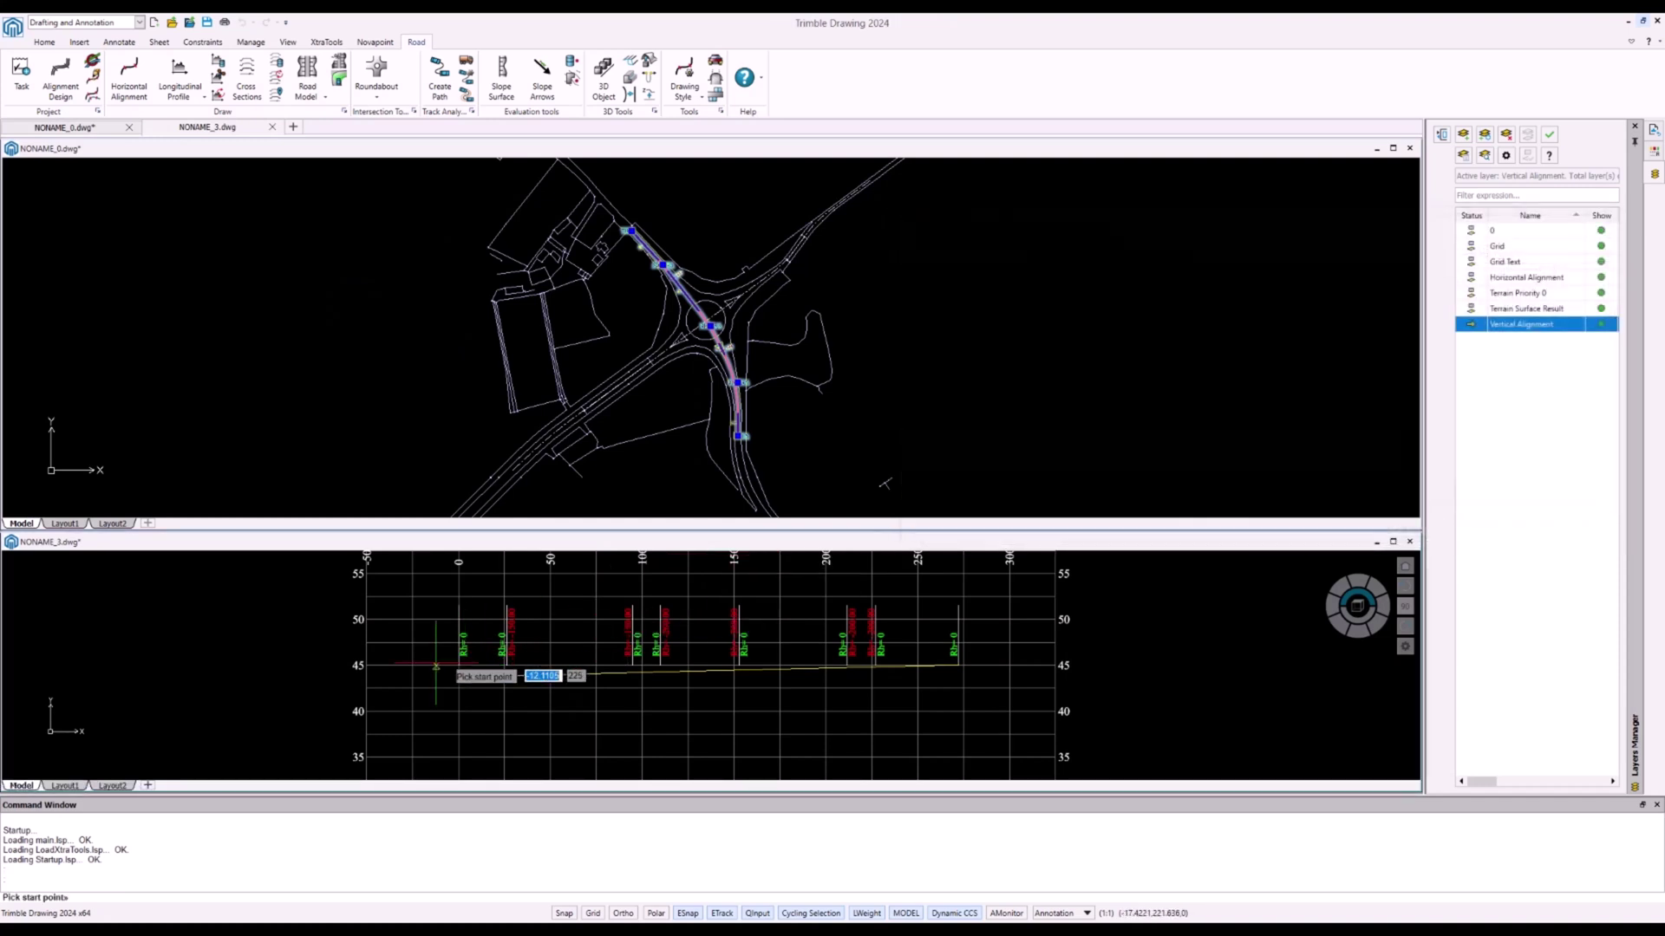
{"action": "left_click", "coordinate": [458, 677]}
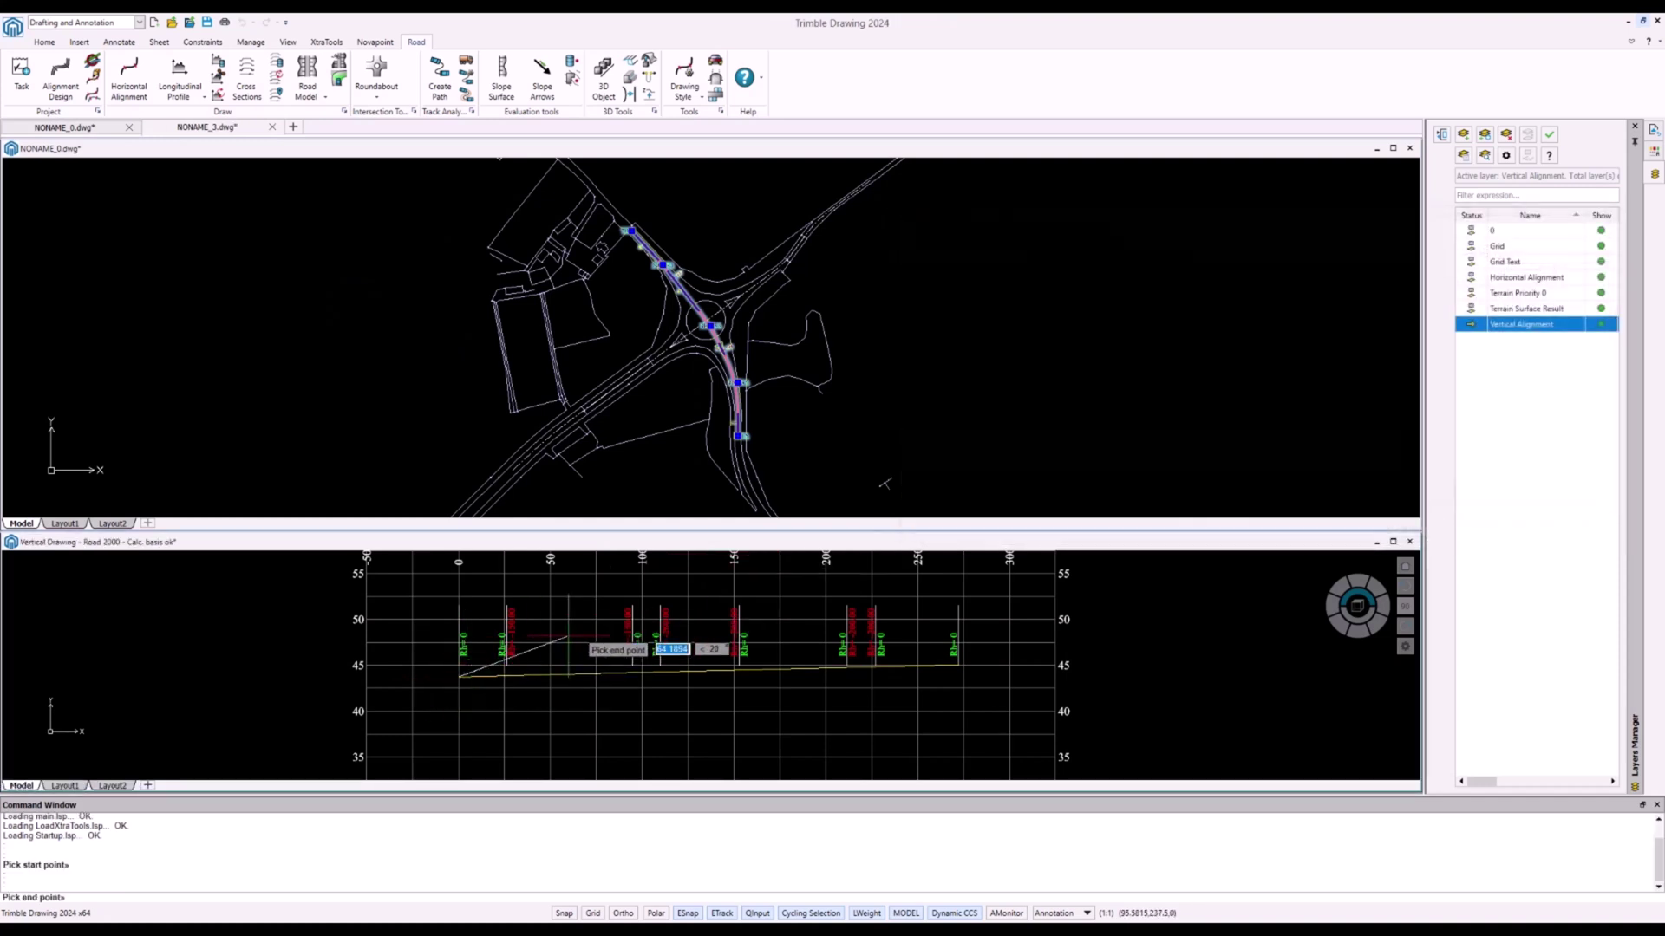
{"action": "left_click", "coordinate": [958, 665]}
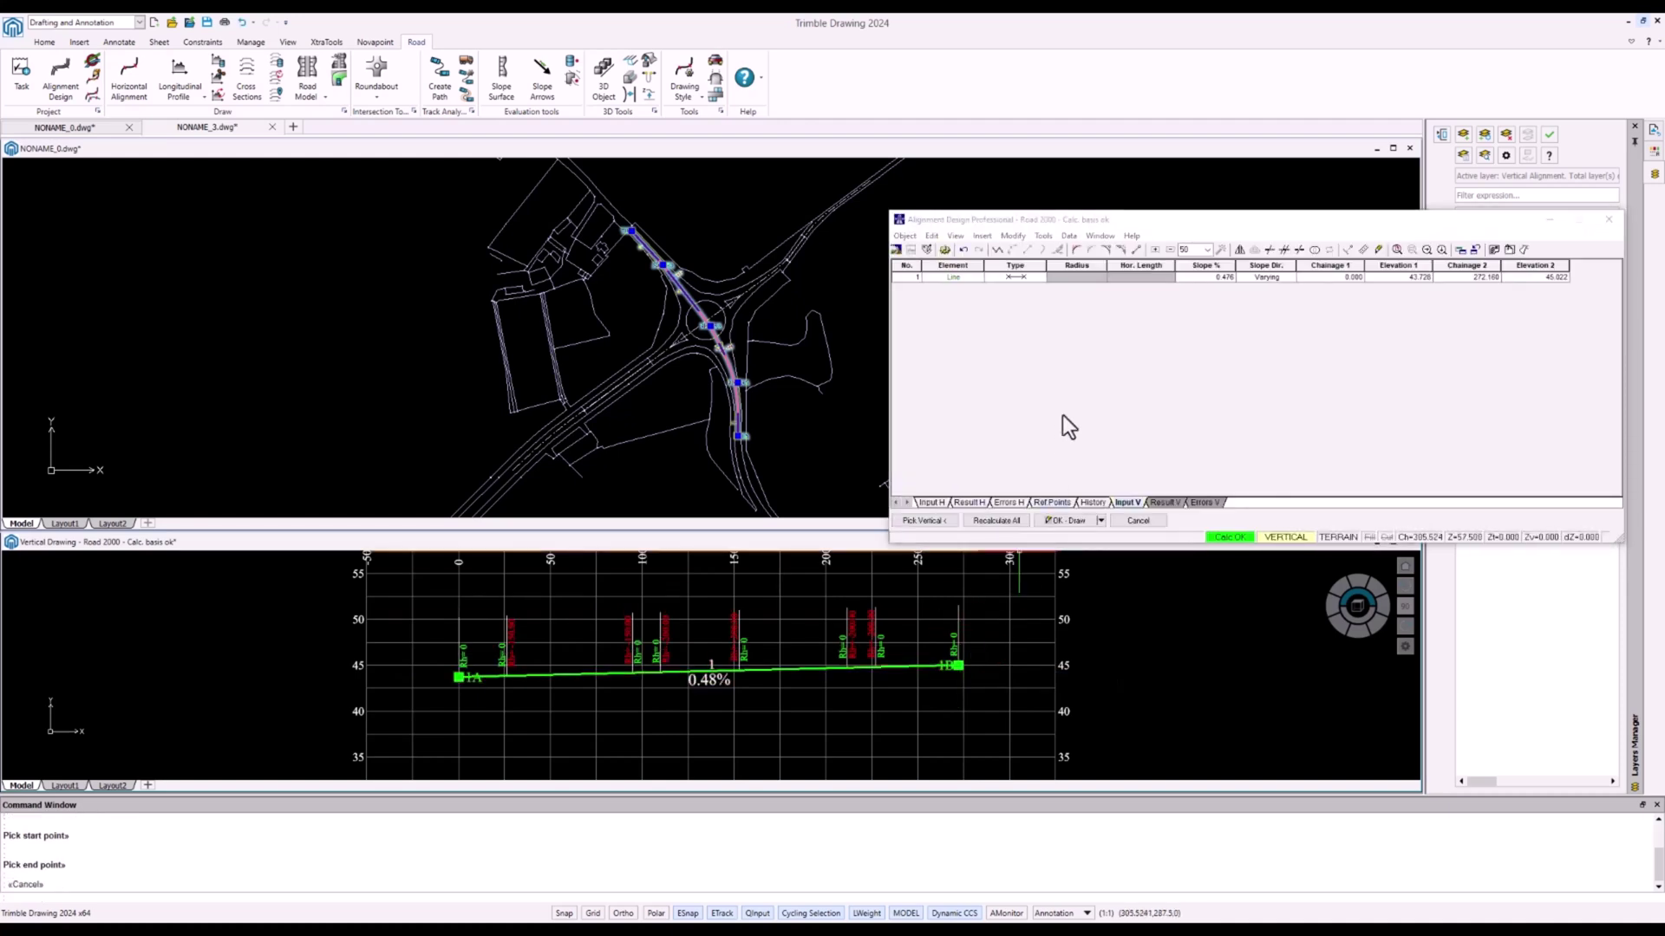
{"action": "left_click", "coordinate": [1058, 519]}
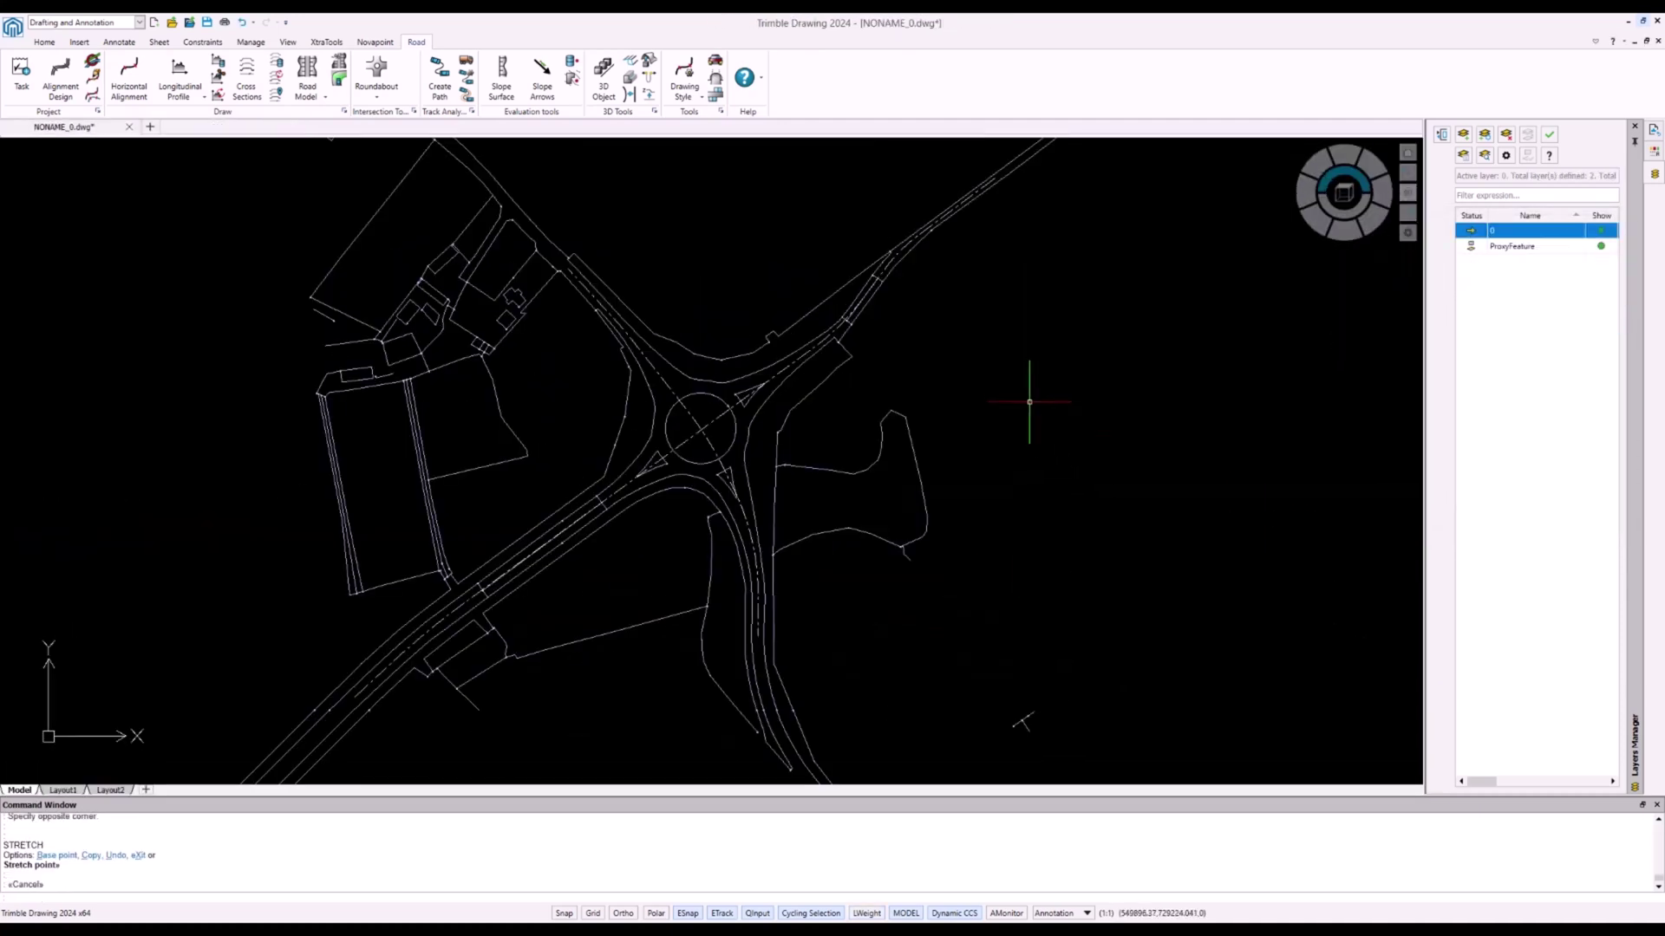
Add Road 2000 from the project tree to the Quadri 3D view and orbit the crossing
{"action": "left_click", "coordinate": [1627, 21]}
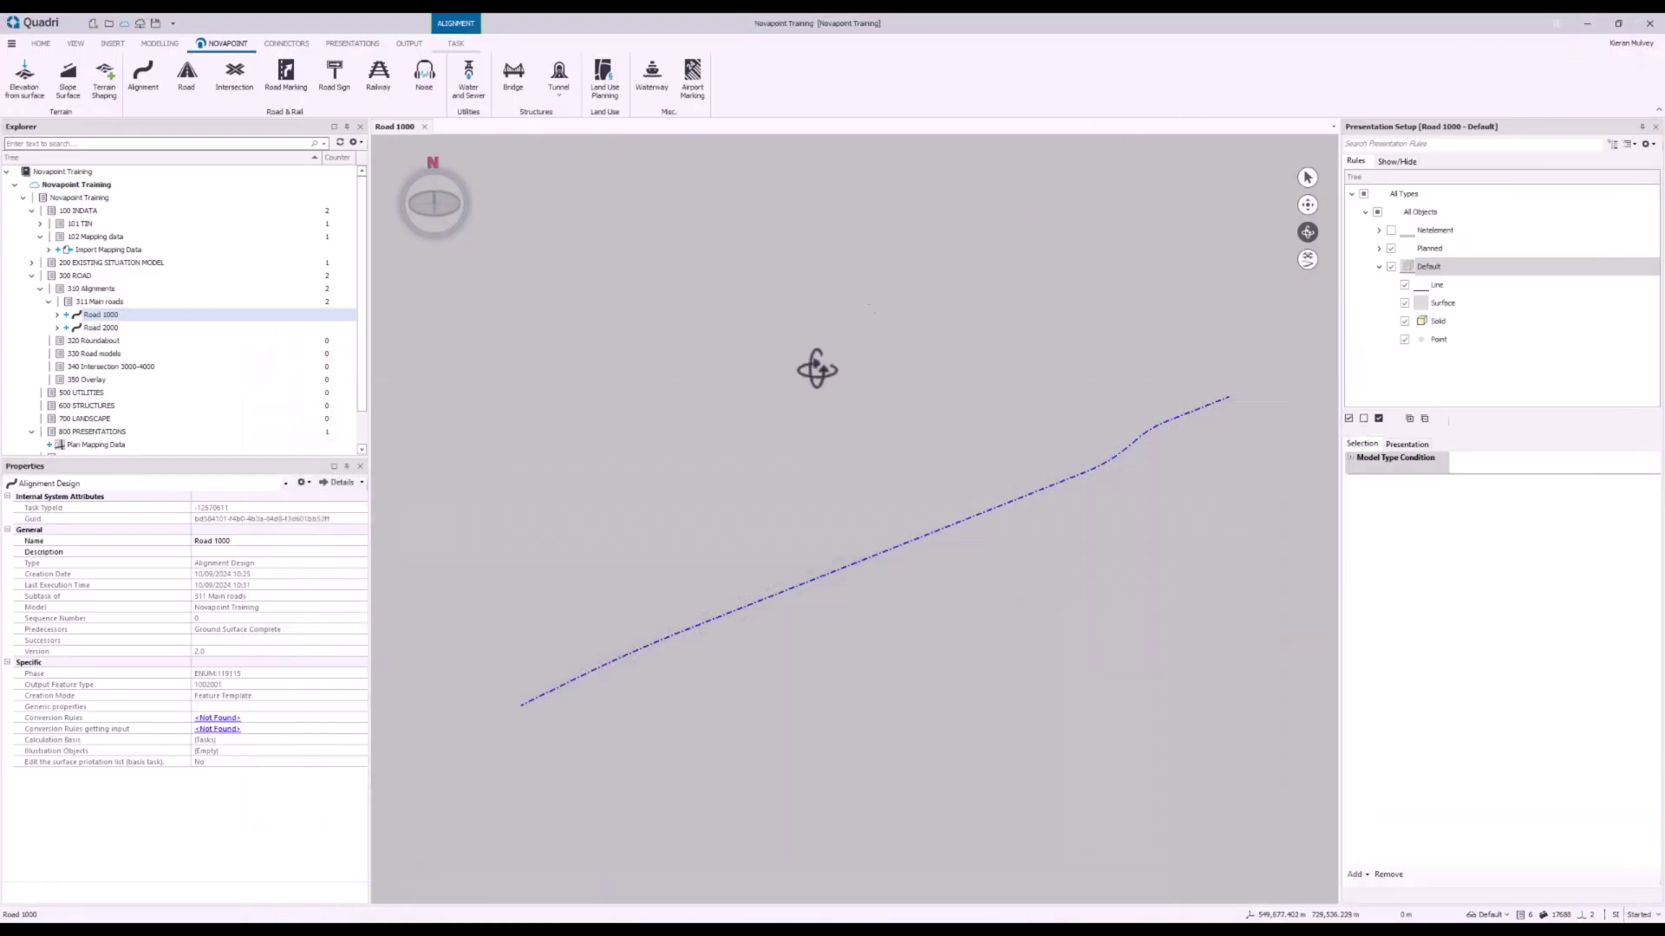
{"action": "left_click", "coordinate": [209, 327]}
{"action": "left_click_drag", "start_coordinate": [315, 325], "coordinate": [880, 472]}
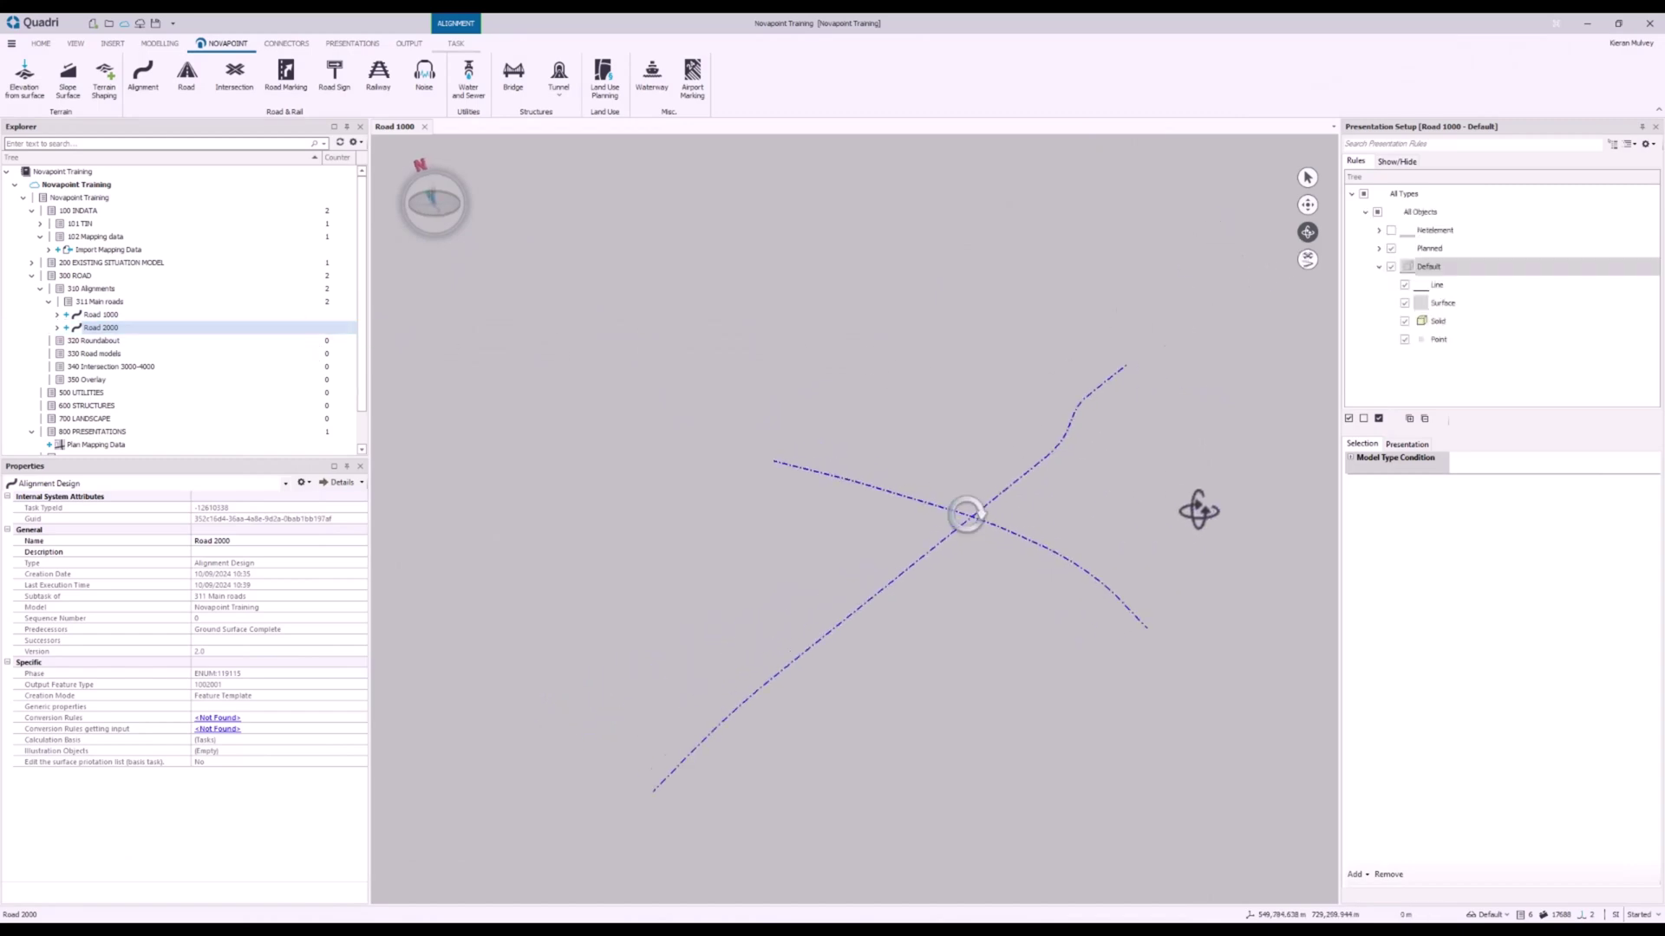
{"action": "mouse_move", "coordinate": [940, 520]}
{"action": "left_mouse_down"}
{"action": "mouse_move", "coordinate": [1245, 486]}
{"action": "mouse_move", "coordinate": [1010, 514]}
{"action": "mouse_move", "coordinate": [1141, 480]}
{"action": "mouse_move", "coordinate": [947, 476]}
{"action": "mouse_move", "coordinate": [933, 512]}
{"action": "mouse_move", "coordinate": [743, 573]}
{"action": "mouse_move", "coordinate": [996, 513]}
{"action": "mouse_move", "coordinate": [948, 509]}
{"action": "mouse_move", "coordinate": [921, 554]}
{"action": "mouse_move", "coordinate": [1006, 548]}
{"action": "mouse_move", "coordinate": [994, 526]}
{"action": "mouse_move", "coordinate": [955, 520]}
{"action": "mouse_move", "coordinate": [944, 472]}
{"action": "mouse_move", "coordinate": [988, 525]}
{"action": "mouse_move", "coordinate": [962, 510]}
{"action": "left_mouse_up"}
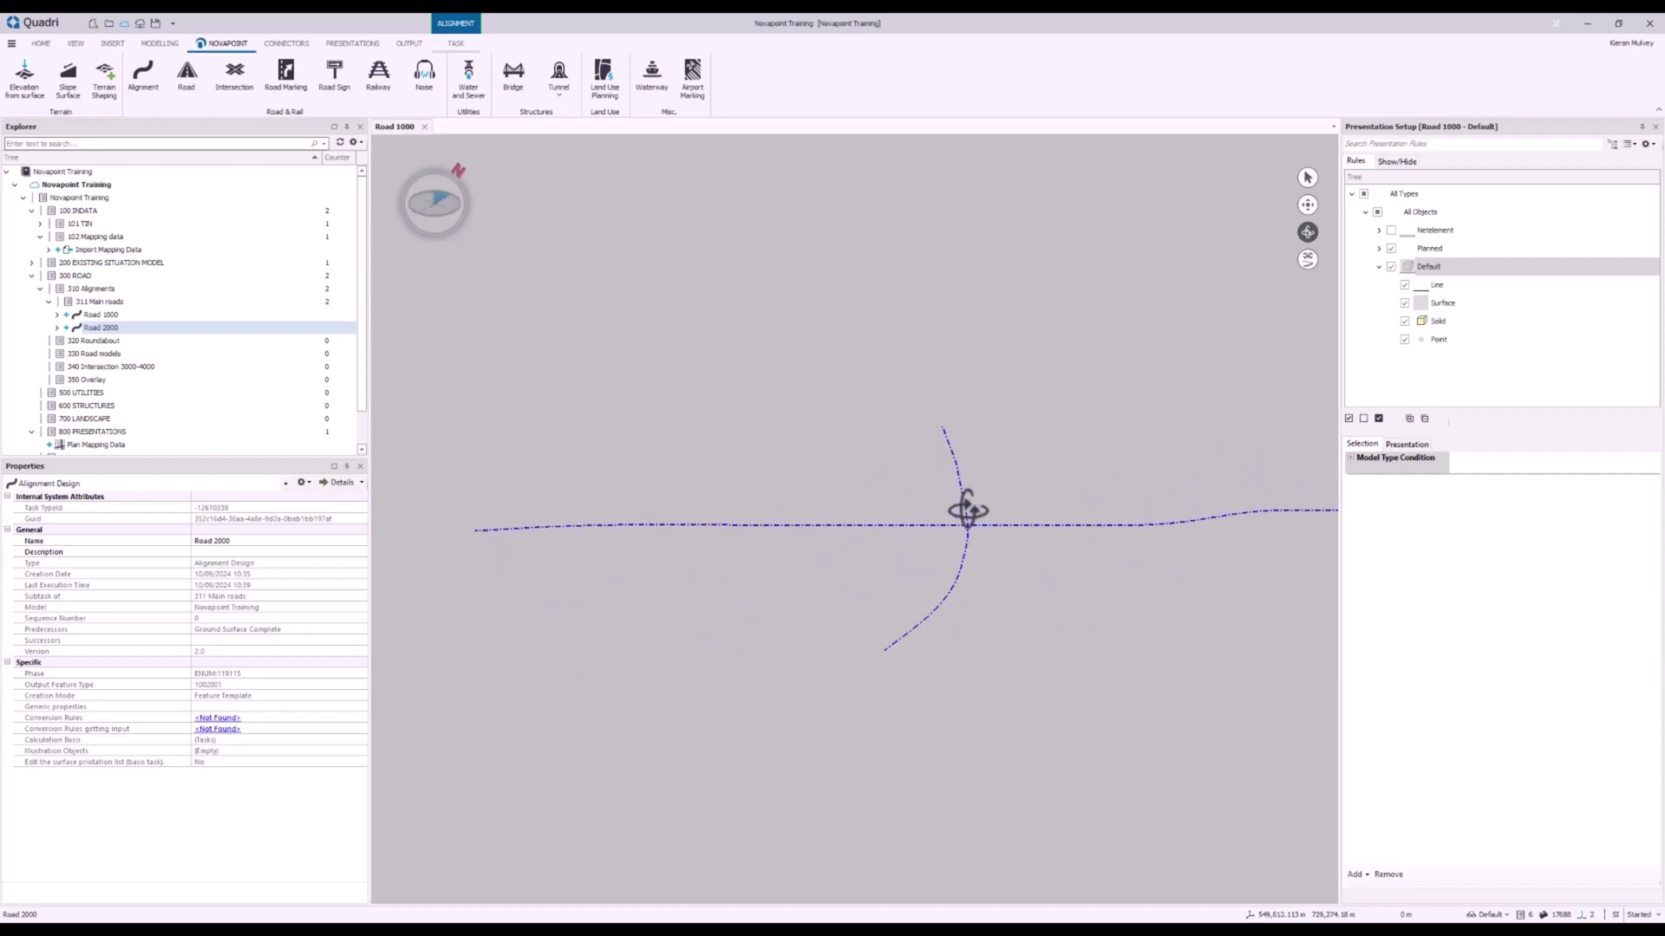